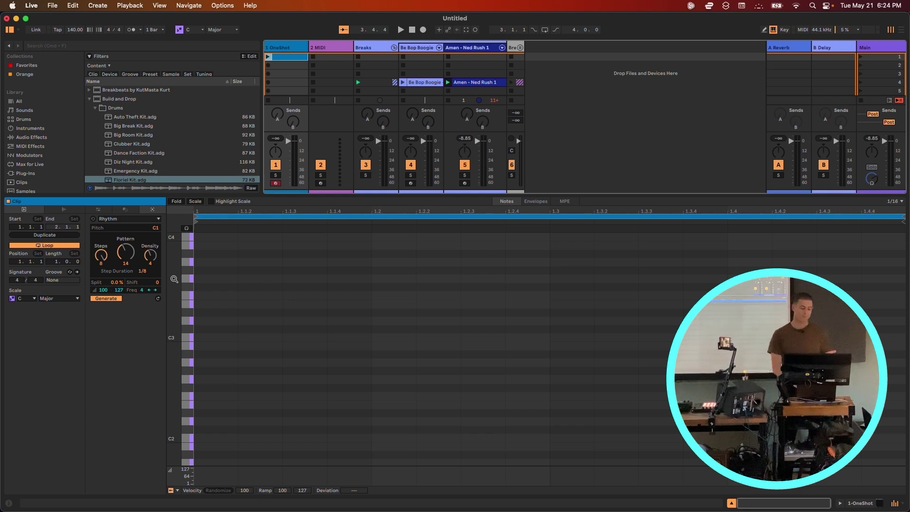
Generate a Rhythm pattern with density 5 at pitch B2 in the OneShot clip and turn off its scale.
{"action": "left_click_drag", "start_coordinate": [153, 252], "coordinate": [150, 260]}
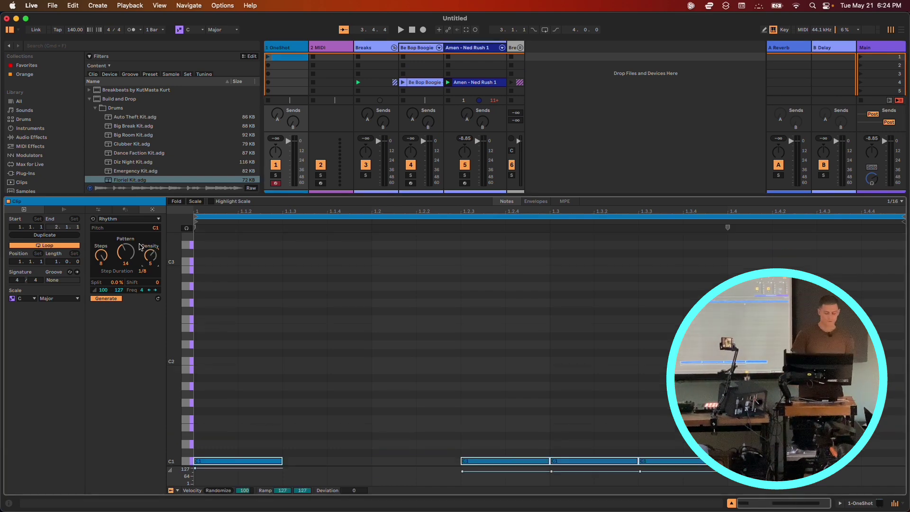
{"action": "left_click_drag", "start_coordinate": [154, 233], "coordinate": [155, 231]}
{"action": "scroll", "coordinate": [155, 230], "scroll_direction": "up", "scroll_amount": 6}
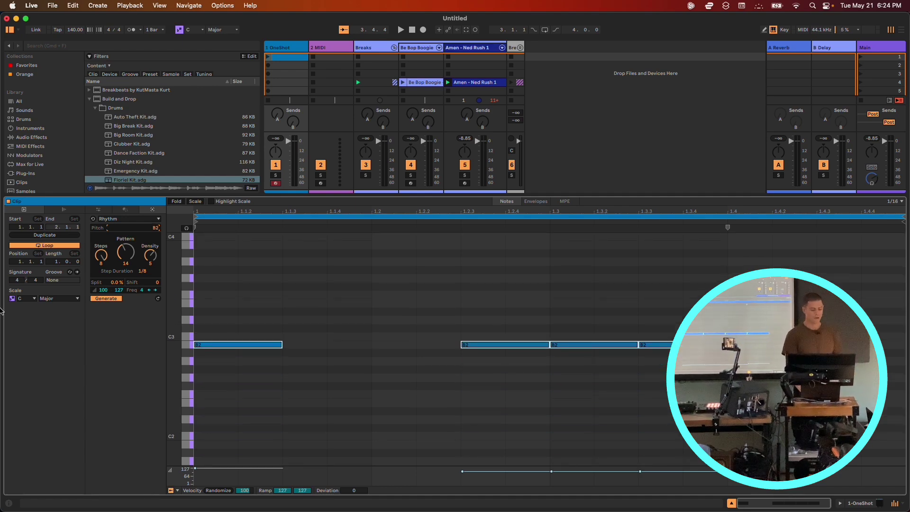
{"action": "left_click", "coordinate": [12, 299]}
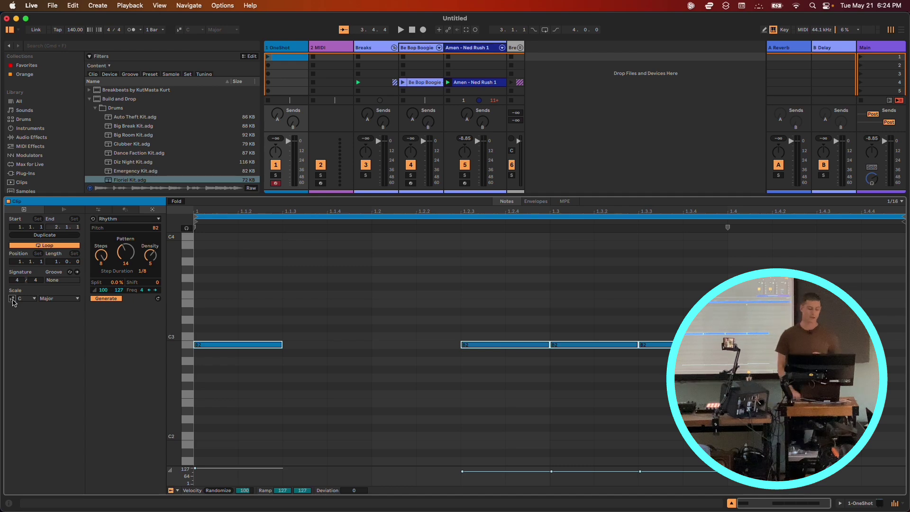
Play the OneShot clip and inspect the first bass drum's trigger settings in the OneShot plug-in.
{"action": "left_click", "coordinate": [269, 57]}
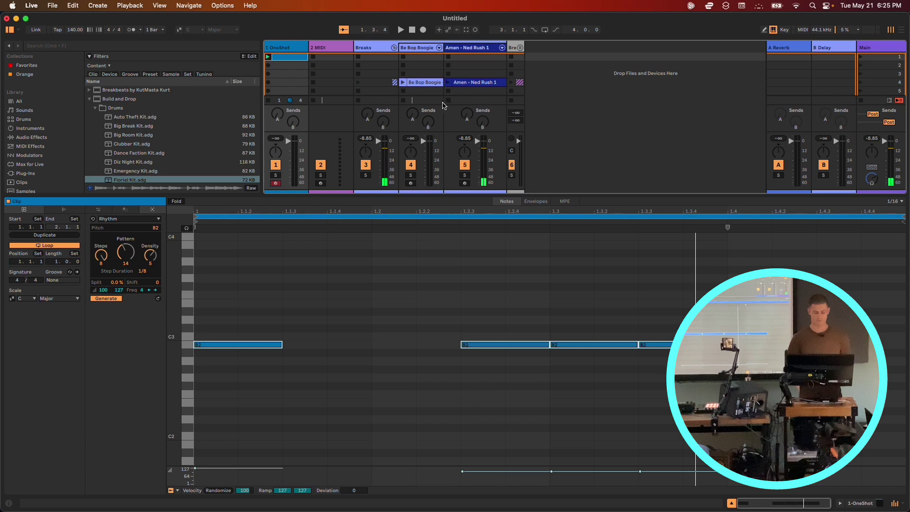
{"action": "key", "text": "XF86AudioRaiseVolume"}
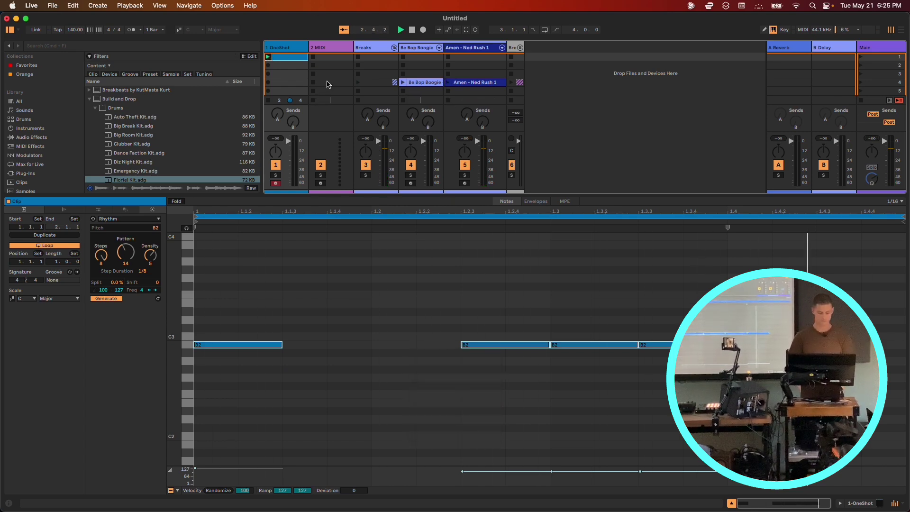
{"action": "left_click", "coordinate": [288, 48]}
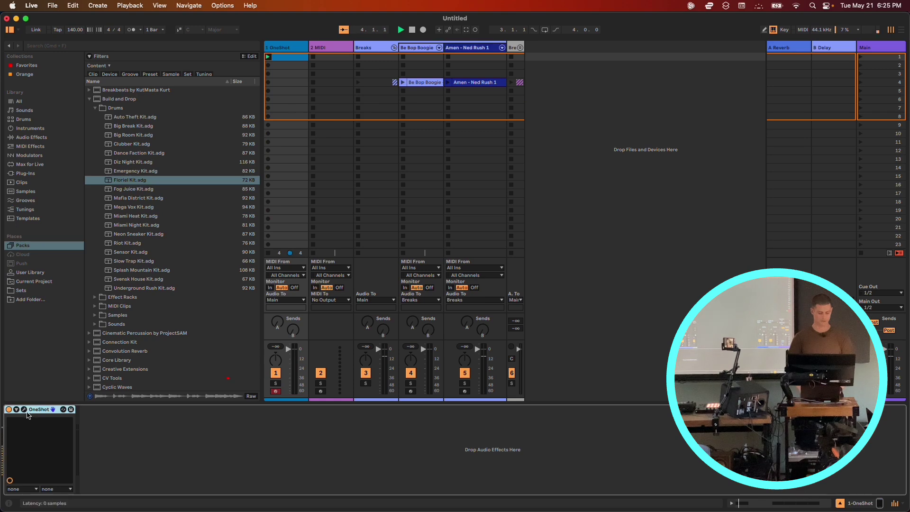
{"action": "left_click", "coordinate": [24, 409]}
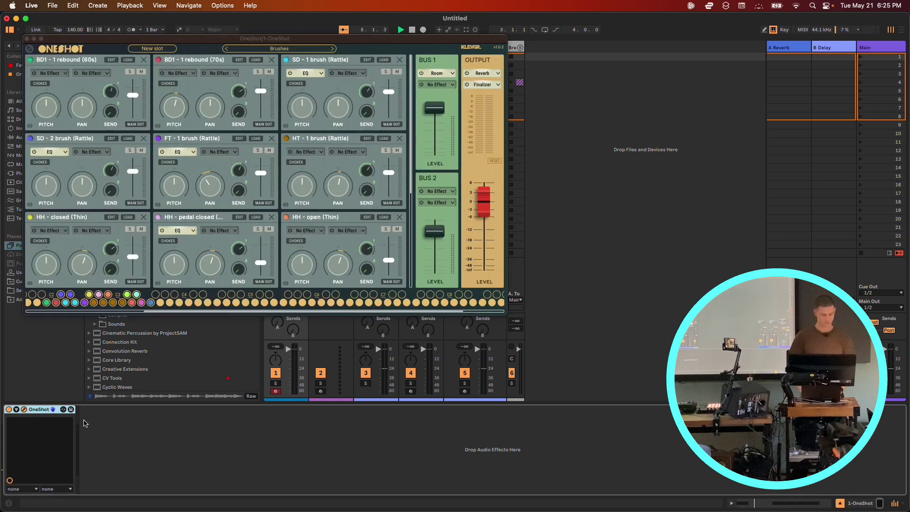
{"action": "left_click", "coordinate": [46, 303]}
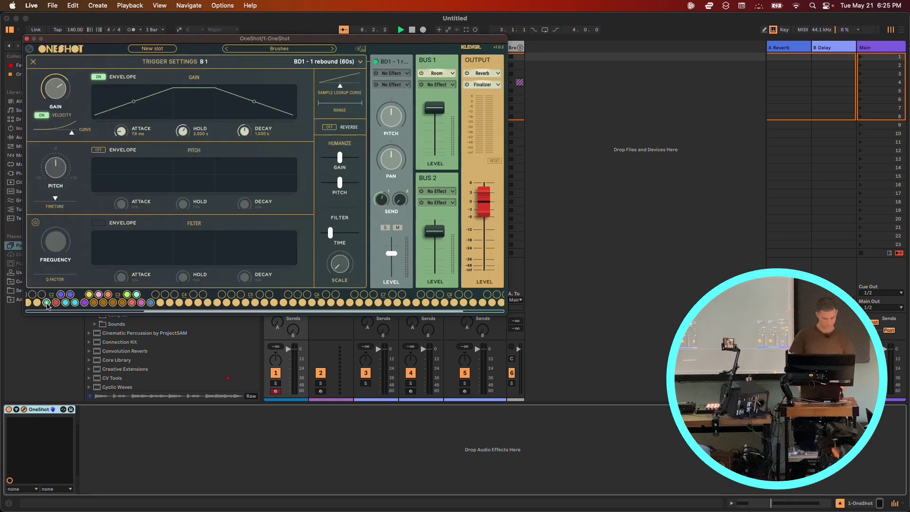
{"action": "left_click", "coordinate": [33, 61]}
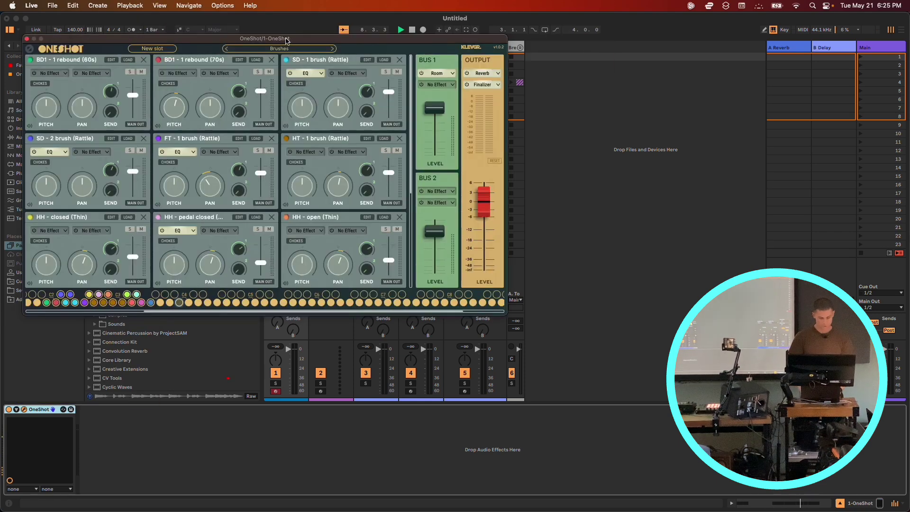
Move the OneShot plug-in window aside and reopen the clip on the OneShot track for editing.
{"action": "left_click", "coordinate": [297, 13]}
{"action": "left_click_drag", "start_coordinate": [302, 39], "coordinate": [749, 71]}
{"action": "double_click", "coordinate": [292, 61]}
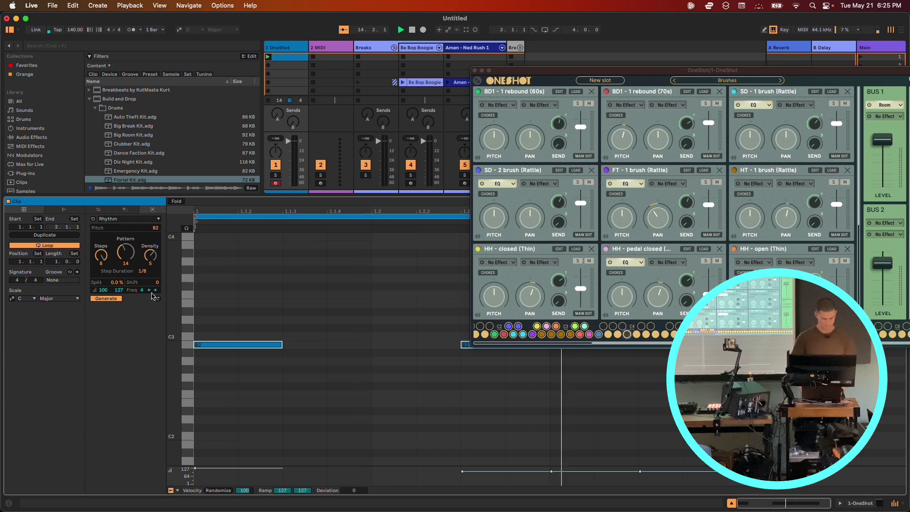
Move the clip from the OneShot track to track 2 and load the Collision instrument onto that track.
{"action": "left_click", "coordinate": [290, 60]}
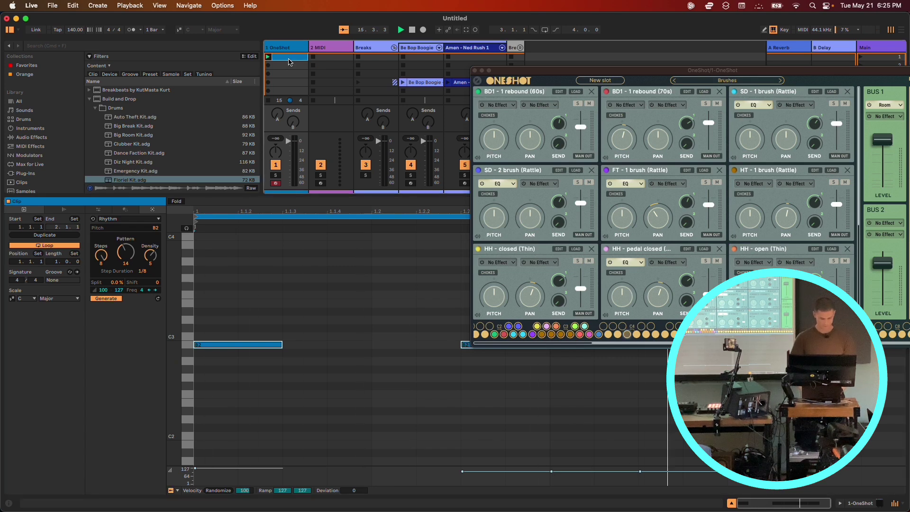
{"action": "left_click", "coordinate": [332, 58]}
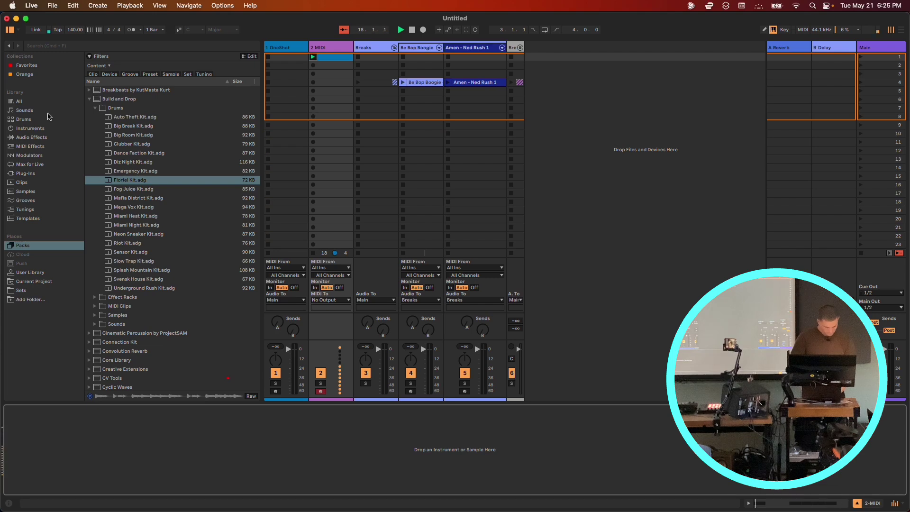
{"action": "left_click", "coordinate": [36, 129]}
{"action": "left_click_drag", "start_coordinate": [113, 150], "coordinate": [329, 48]}
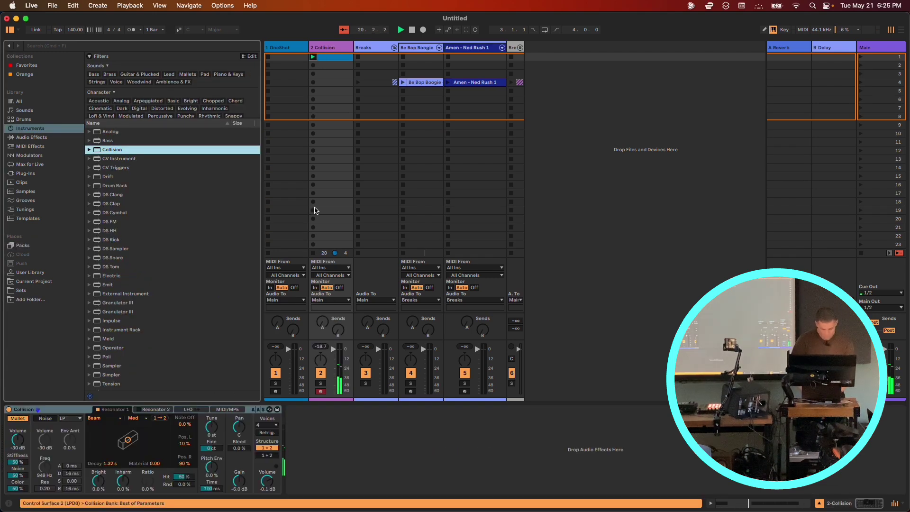
{"action": "key", "text": "XF86AudioRaiseVolume"}
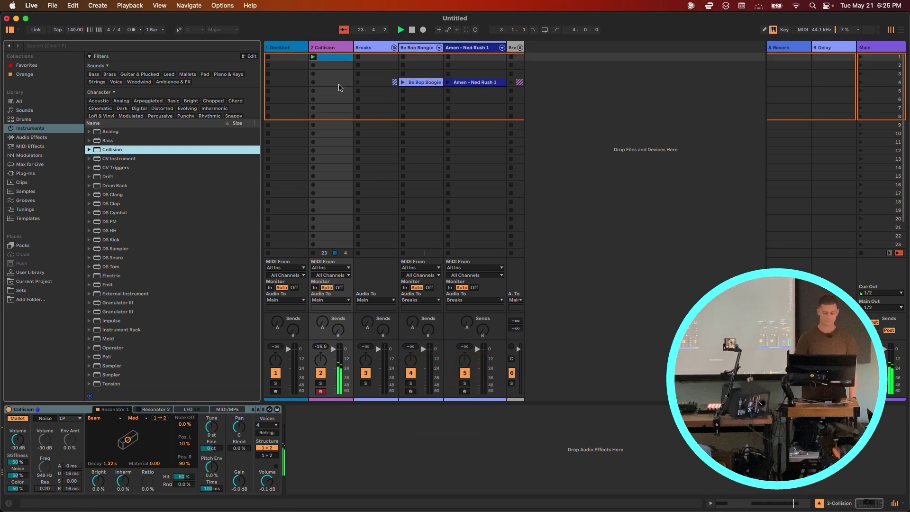
Open the Collision clip and regenerate its rhythm with 7 steps, pattern 8 and density 4.
{"action": "double_click", "coordinate": [337, 60]}
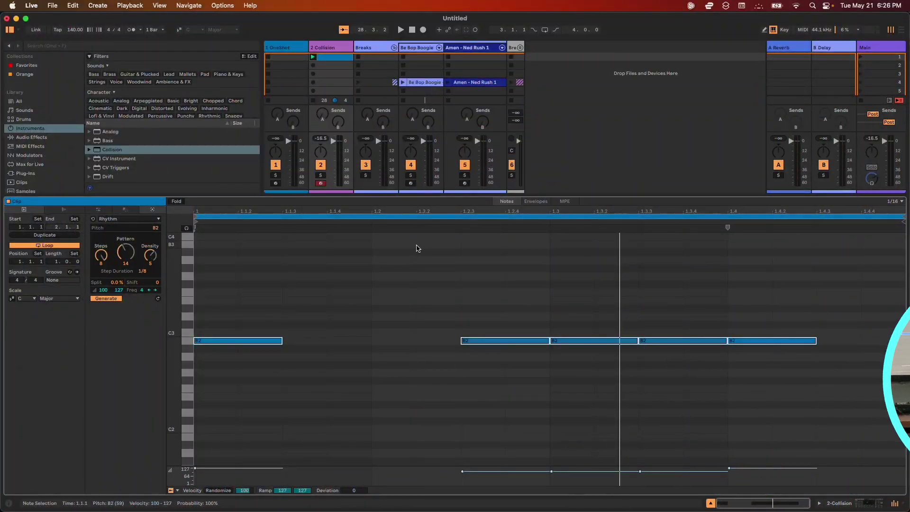
{"action": "left_click_drag", "start_coordinate": [113, 261], "coordinate": [153, 258]}
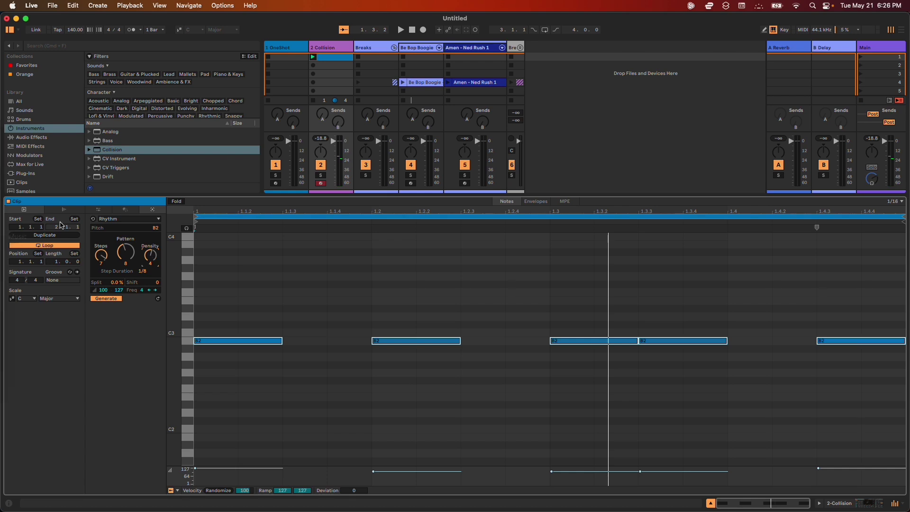
Switch the clip's MIDI generator to Phase Pattern and delete all existing notes.
{"action": "left_click", "coordinate": [132, 221]}
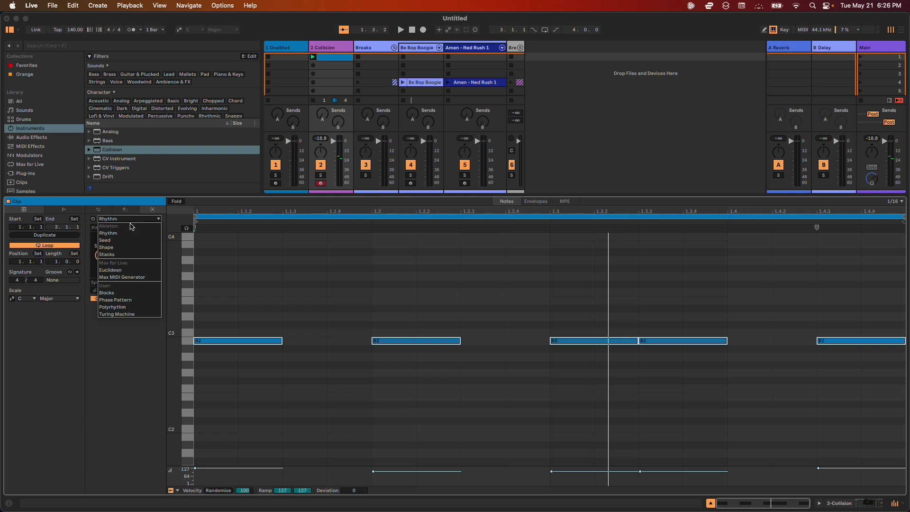
{"action": "left_click", "coordinate": [142, 299]}
{"action": "left_click", "coordinate": [239, 292]}
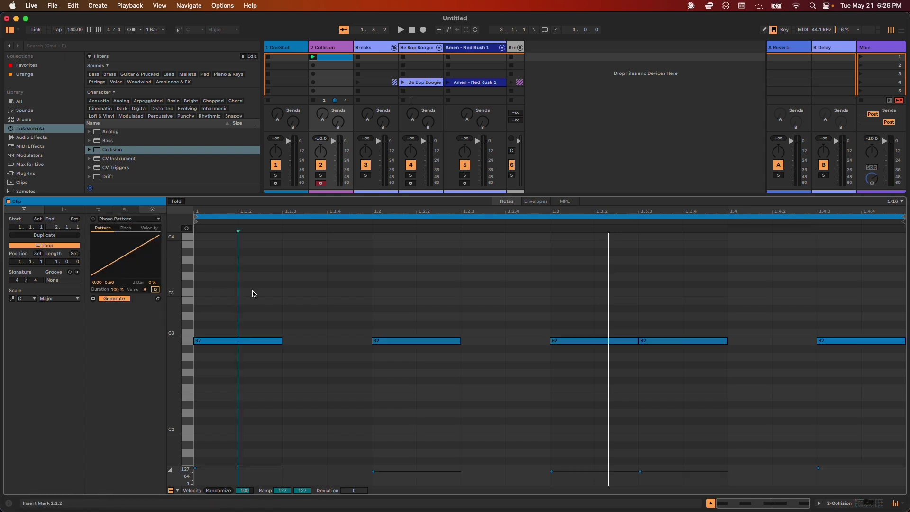
{"action": "key", "text": "super+a"}
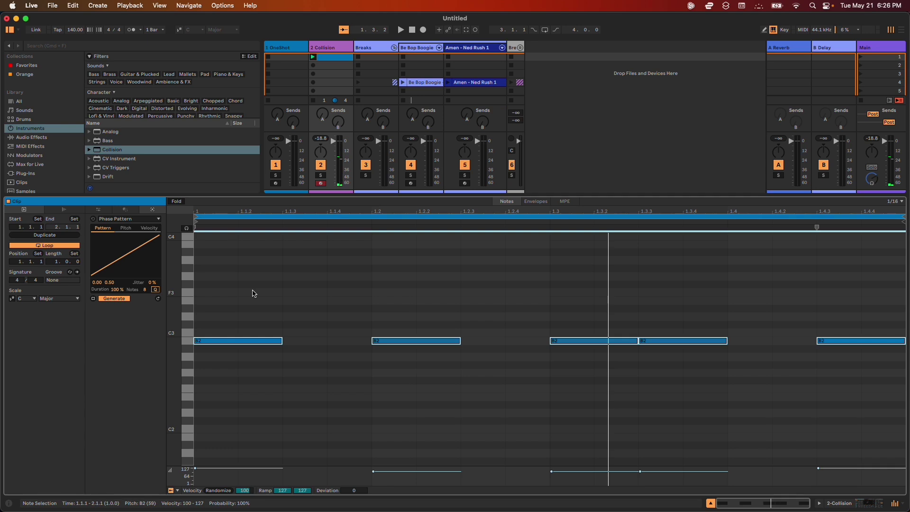
{"action": "key", "text": "Delete"}
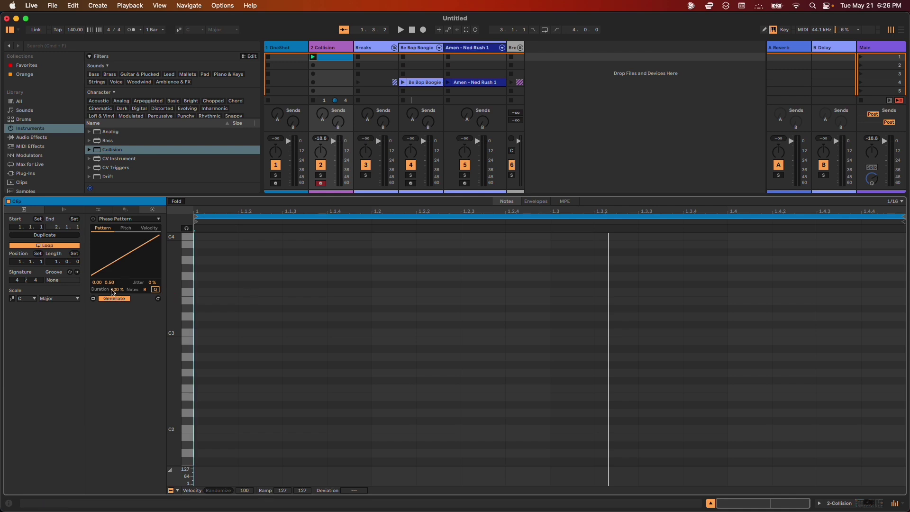
Generate a Phase Pattern rhythm and, during playback, shape its pattern curve to 1.00 and 0.37.
{"action": "left_click_drag", "start_coordinate": [110, 283], "coordinate": [110, 265]}
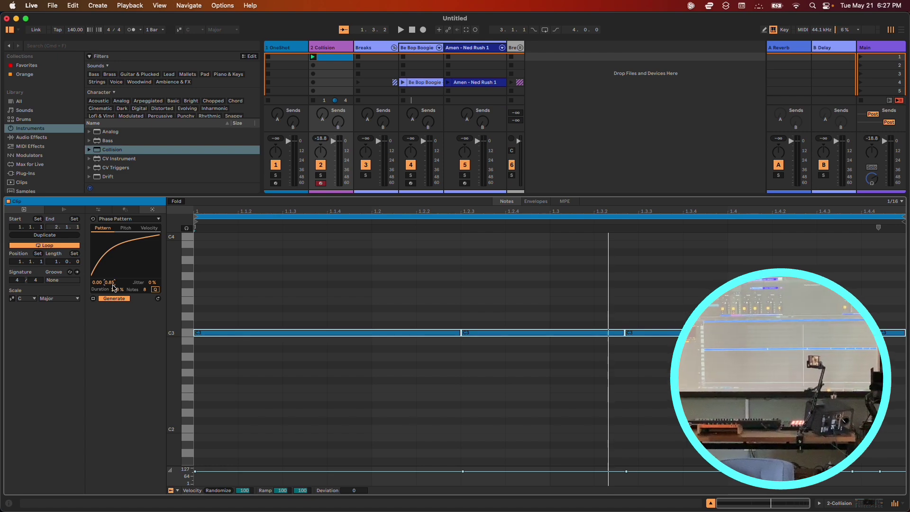
{"action": "key", "text": "space"}
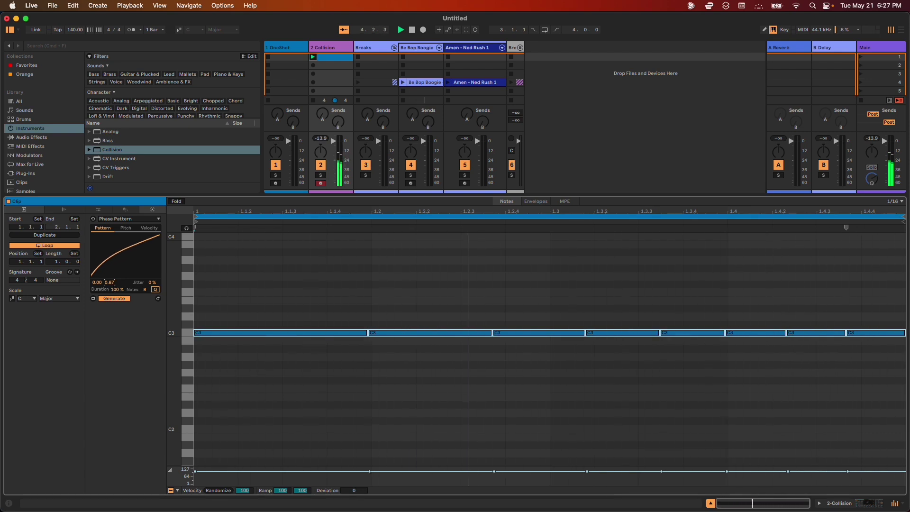
{"action": "left_click_drag", "start_coordinate": [113, 286], "coordinate": [113, 317]}
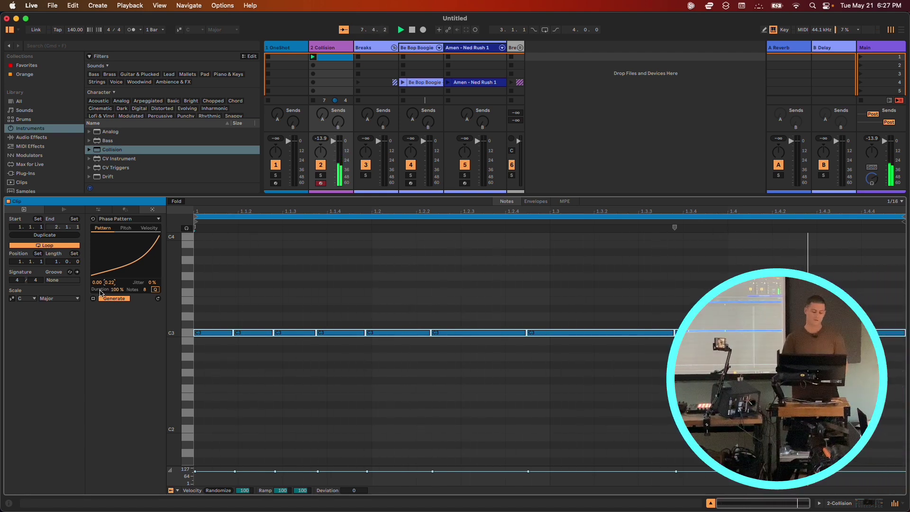
{"action": "mouse_move", "coordinate": [96, 282]}
{"action": "left_mouse_down"}
{"action": "mouse_move", "coordinate": [97, 235]}
{"action": "mouse_move", "coordinate": [110, 260]}
{"action": "mouse_move", "coordinate": [110, 233]}
{"action": "mouse_move", "coordinate": [109, 271]}
{"action": "left_mouse_up"}
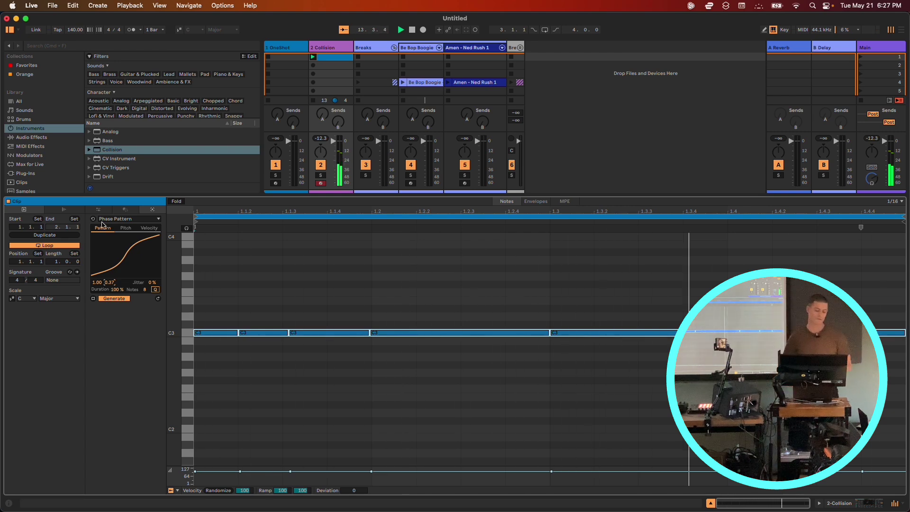
Set the generator's pitch range to C3–C4 and shape the pitch curve to 0.90 and 0.64.
{"action": "left_click", "coordinate": [126, 229]}
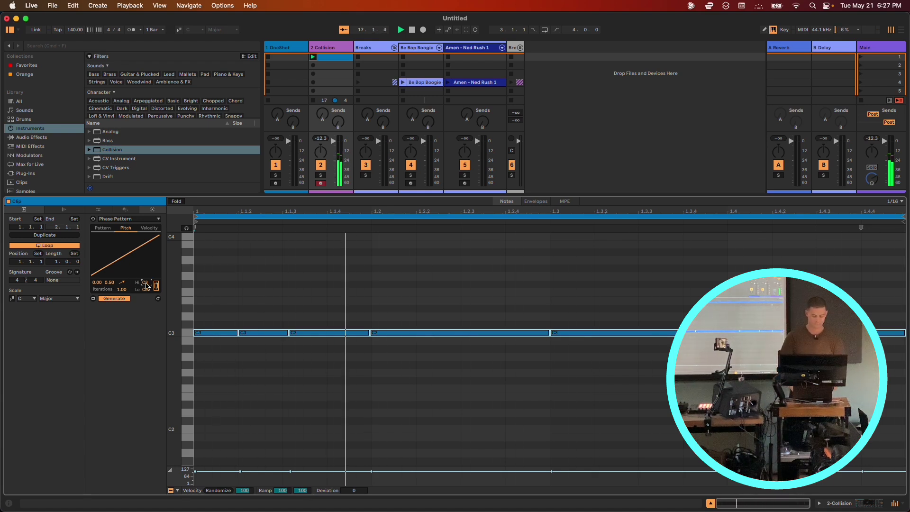
{"action": "left_click_drag", "start_coordinate": [146, 283], "coordinate": [145, 287]}
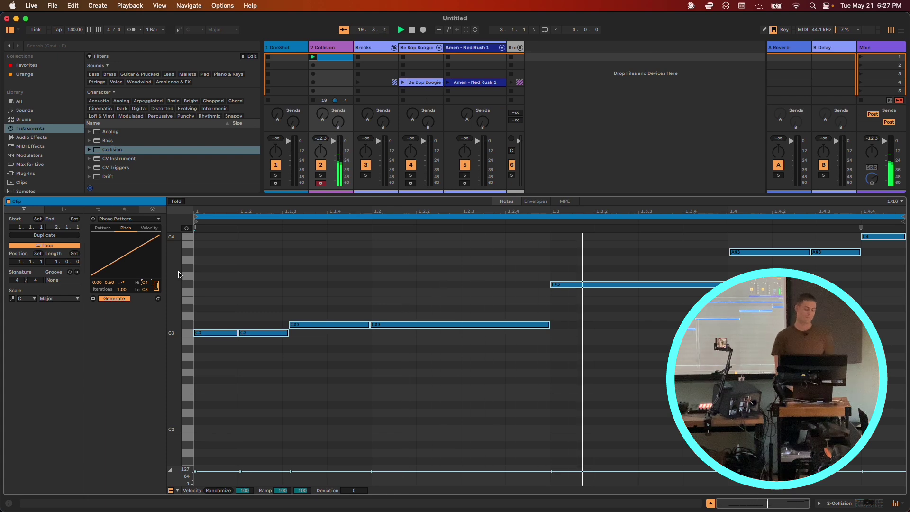
{"action": "mouse_move", "coordinate": [133, 258]}
{"action": "left_mouse_down"}
{"action": "mouse_move", "coordinate": [156, 237]}
{"action": "mouse_move", "coordinate": [129, 256]}
{"action": "left_mouse_up"}
Enable the clip's scale and set it to D#/Eb Minor Pentatonic.
{"action": "left_click", "coordinate": [12, 299]}
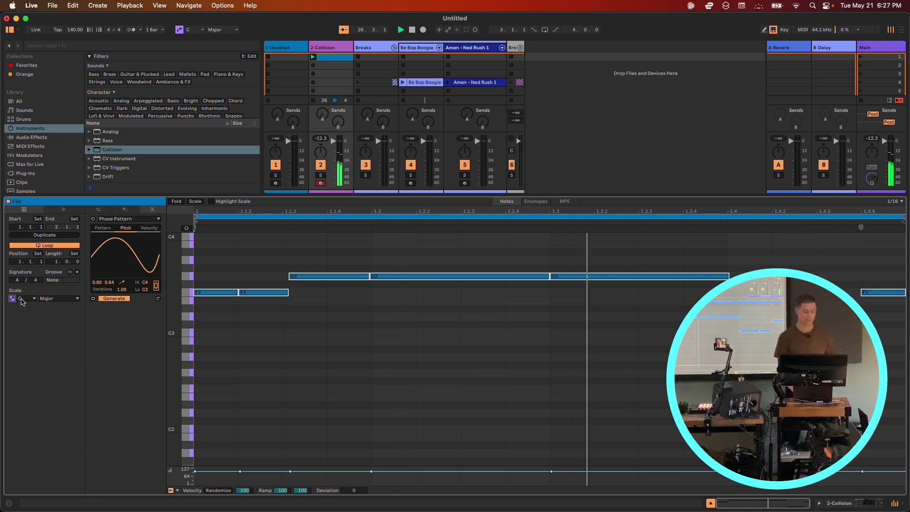
{"action": "left_click", "coordinate": [27, 299]}
{"action": "left_click", "coordinate": [23, 328]}
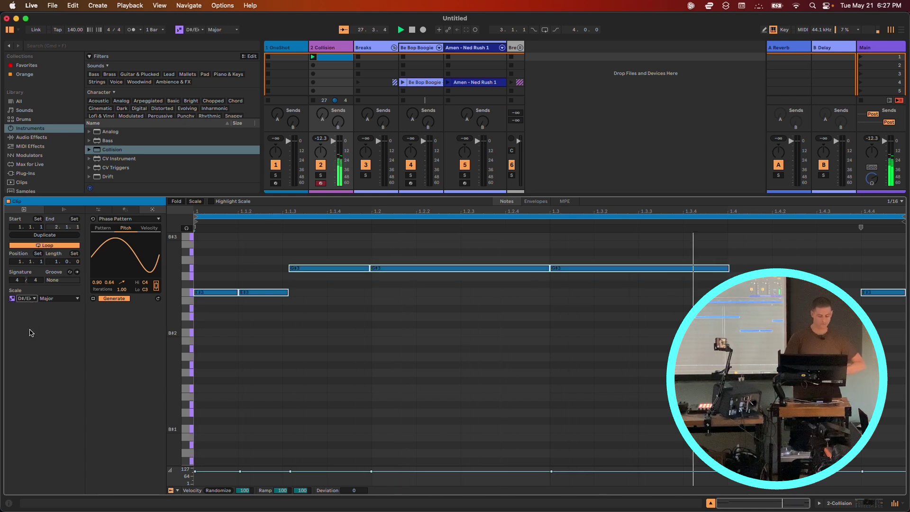
{"action": "left_click", "coordinate": [55, 300]}
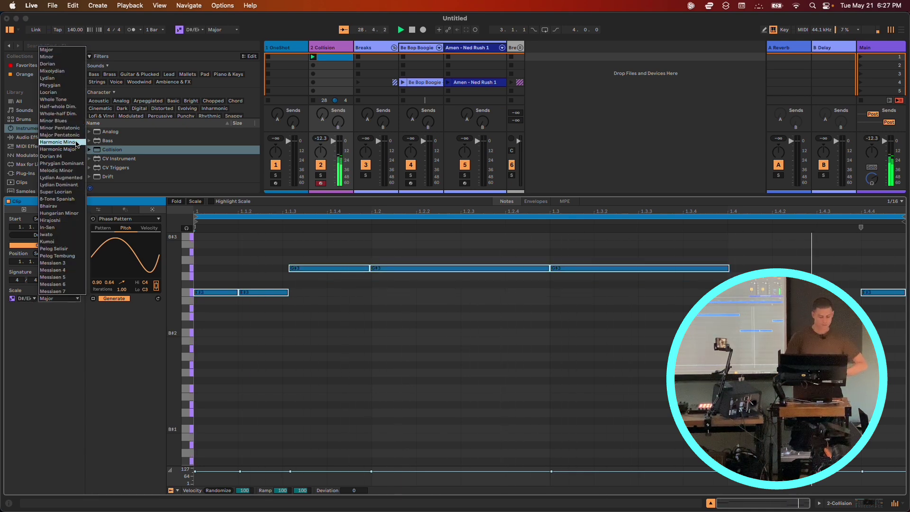
{"action": "left_click", "coordinate": [60, 127]}
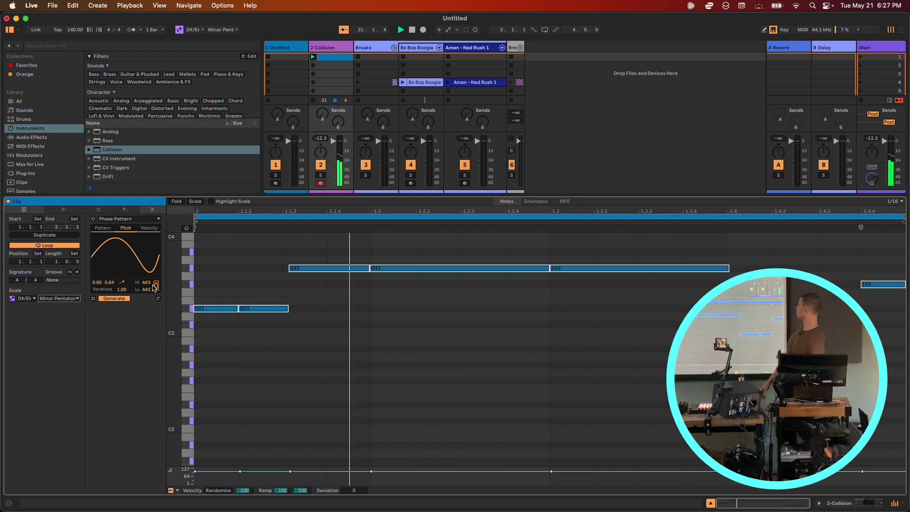
Shape the generator's velocity curve to 1.00 and 0.48 with a lowest velocity of 0.
{"action": "left_click", "coordinate": [149, 228]}
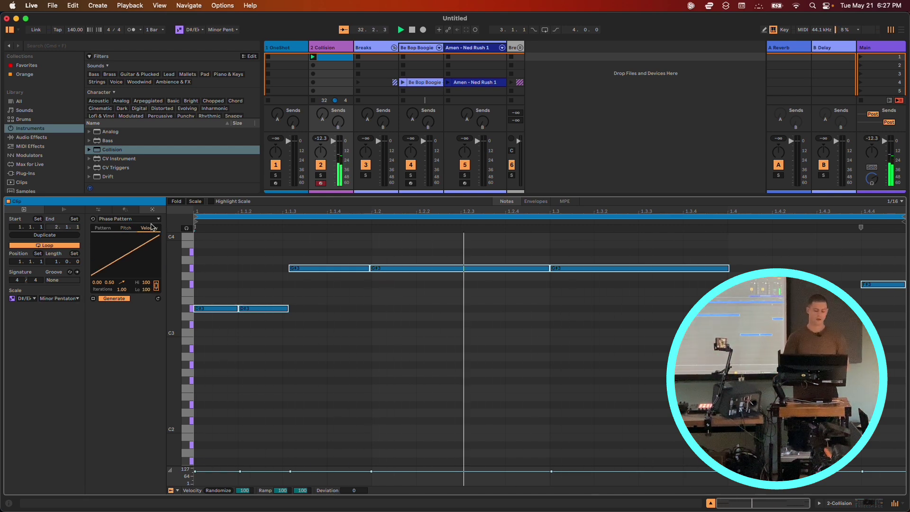
{"action": "scroll", "coordinate": [135, 275], "scroll_direction": "up", "scroll_amount": 10}
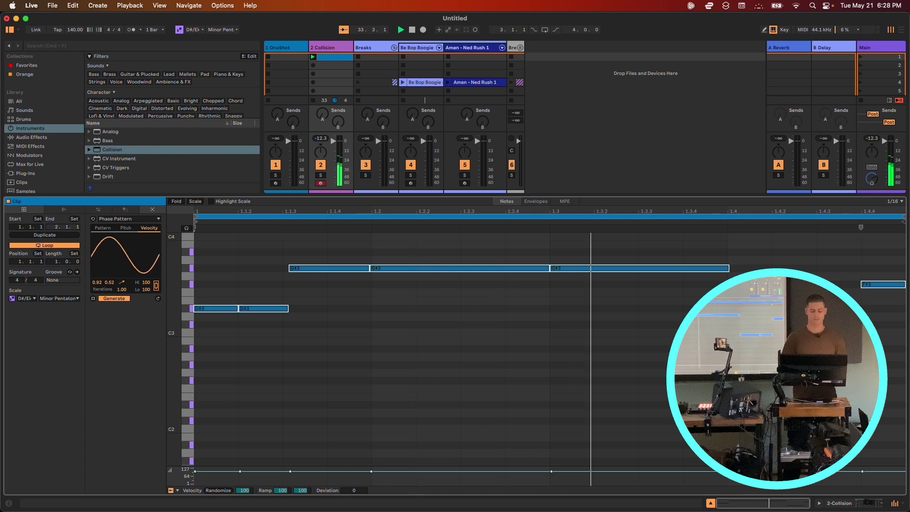
{"action": "mouse_move", "coordinate": [146, 290]}
{"action": "left_mouse_down"}
{"action": "mouse_move", "coordinate": [146, 327]}
{"action": "mouse_move", "coordinate": [144, 303]}
{"action": "left_mouse_up"}
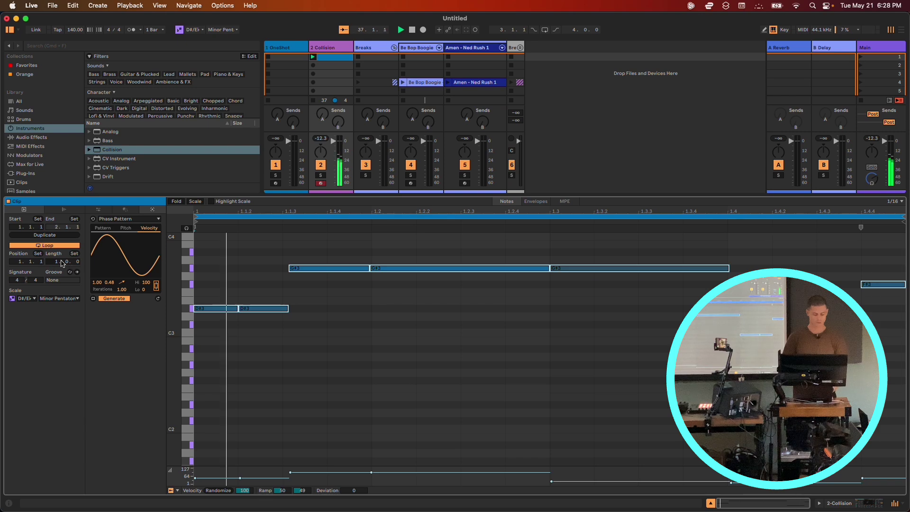
Set the clip's loop length to 4.0.0 and regenerate the Phase Pattern with a note count of 32.
{"action": "left_click_drag", "start_coordinate": [63, 264], "coordinate": [62, 248]}
{"action": "left_click", "coordinate": [159, 299]}
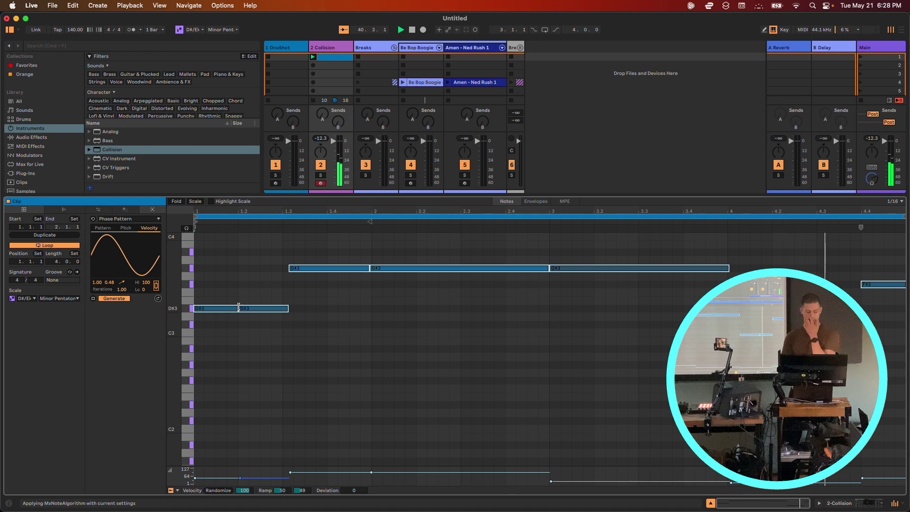
{"action": "left_click", "coordinate": [102, 228]}
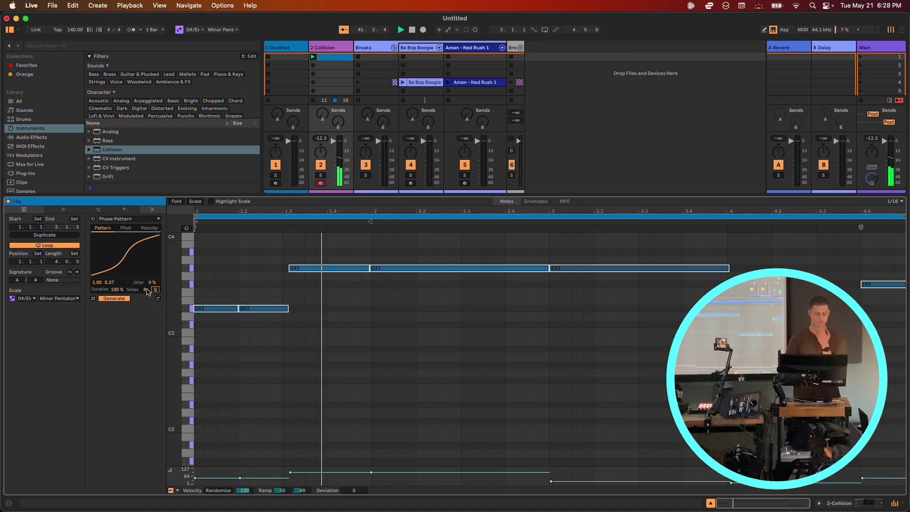
{"action": "left_click_drag", "start_coordinate": [148, 291], "coordinate": [148, 308]}
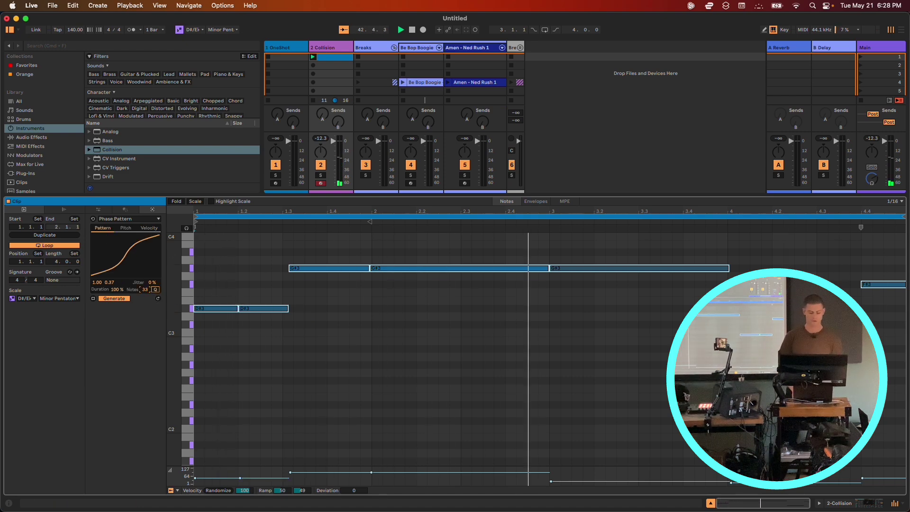
{"action": "left_click_drag", "start_coordinate": [148, 308], "coordinate": [148, 246]}
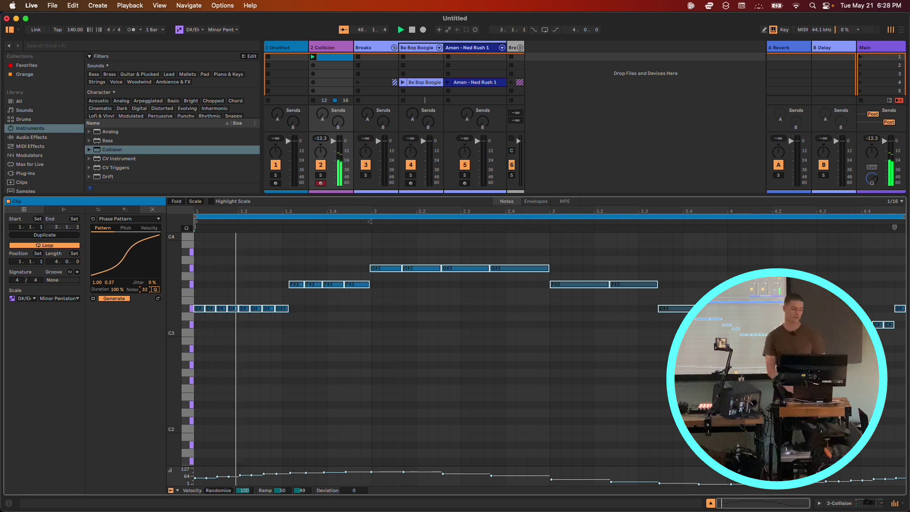
Set the generator's pitch iterations to 5.01 and its velocity iterations to 6.42 with a lowest velocity of 7.
{"action": "left_click", "coordinate": [126, 228]}
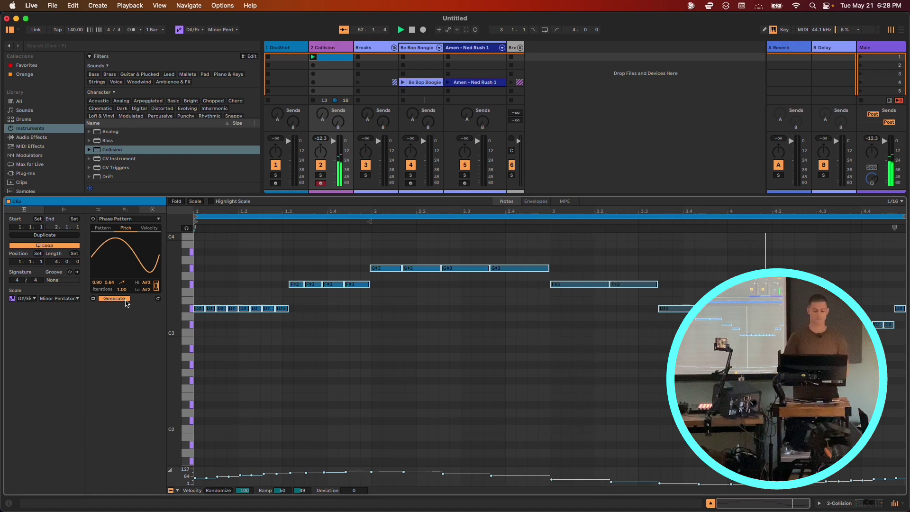
{"action": "left_click_drag", "start_coordinate": [125, 291], "coordinate": [126, 256]}
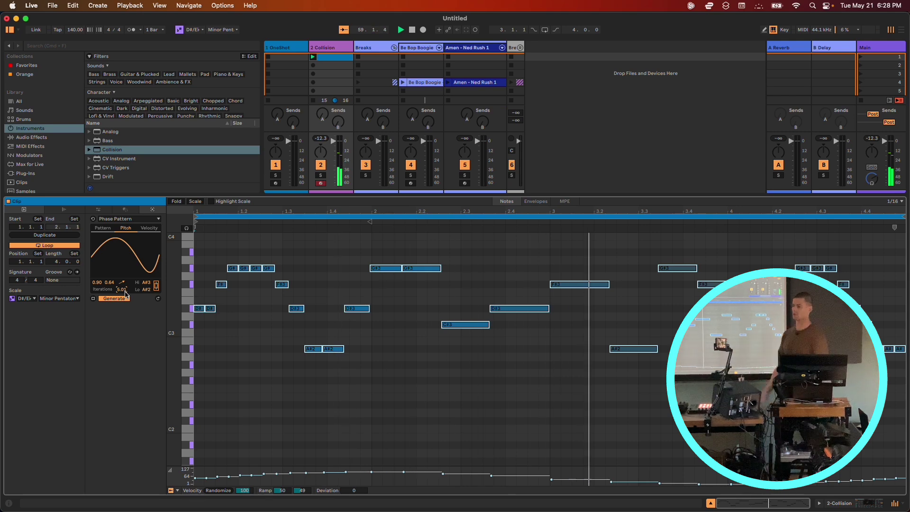
{"action": "left_click", "coordinate": [149, 228]}
{"action": "left_click_drag", "start_coordinate": [143, 290], "coordinate": [120, 281]}
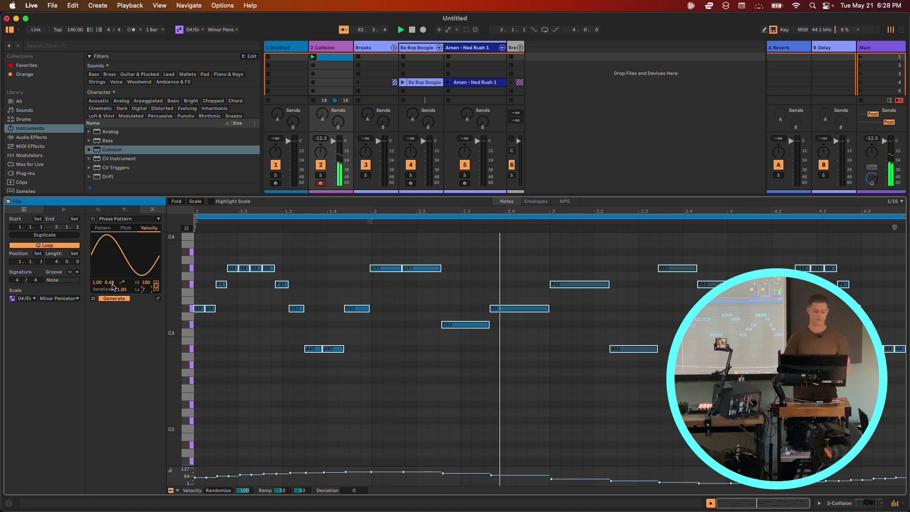
{"action": "left_click_drag", "start_coordinate": [123, 292], "coordinate": [123, 292]}
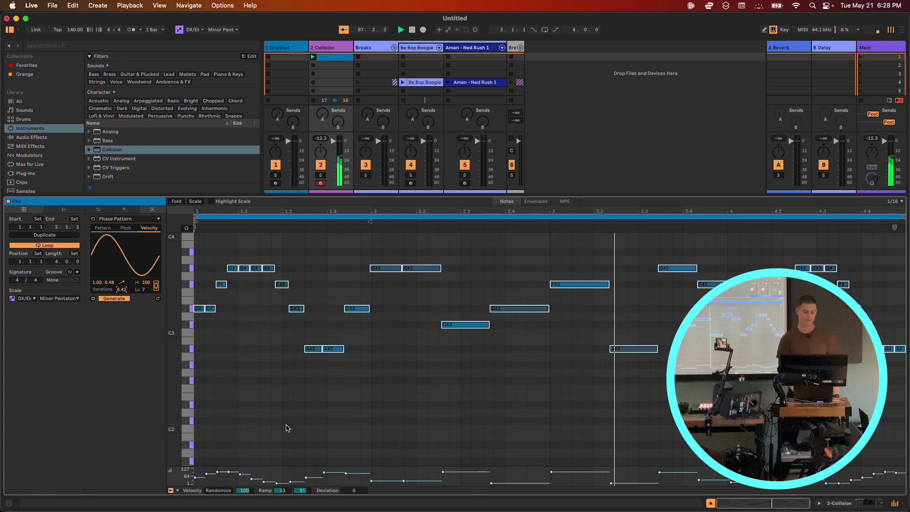
Deselect the notes, enlarge the velocity lane below them and enable quantization of the generated pattern.
{"action": "left_click", "coordinate": [292, 470]}
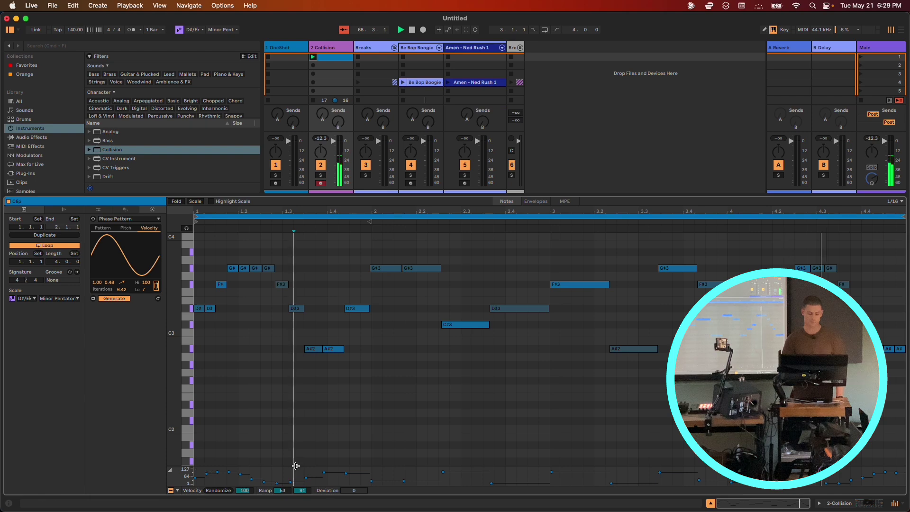
{"action": "left_click_drag", "start_coordinate": [296, 466], "coordinate": [309, 361]}
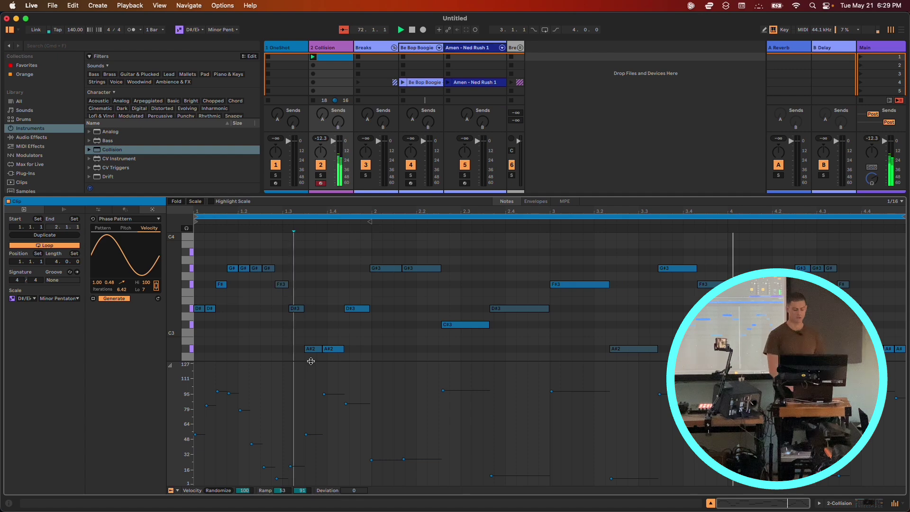
{"action": "key", "text": "XF86AudioRaiseVolume"}
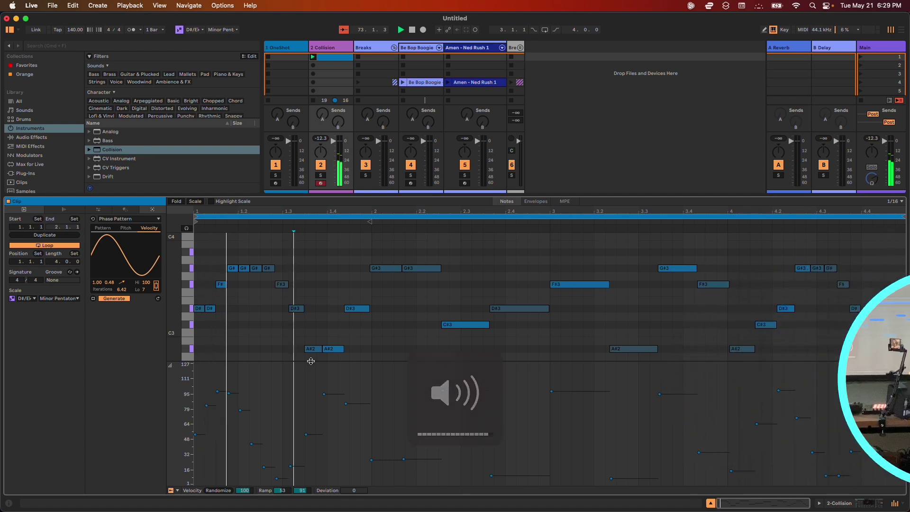
{"action": "key", "text": "XF86AudioLowerVolume"}
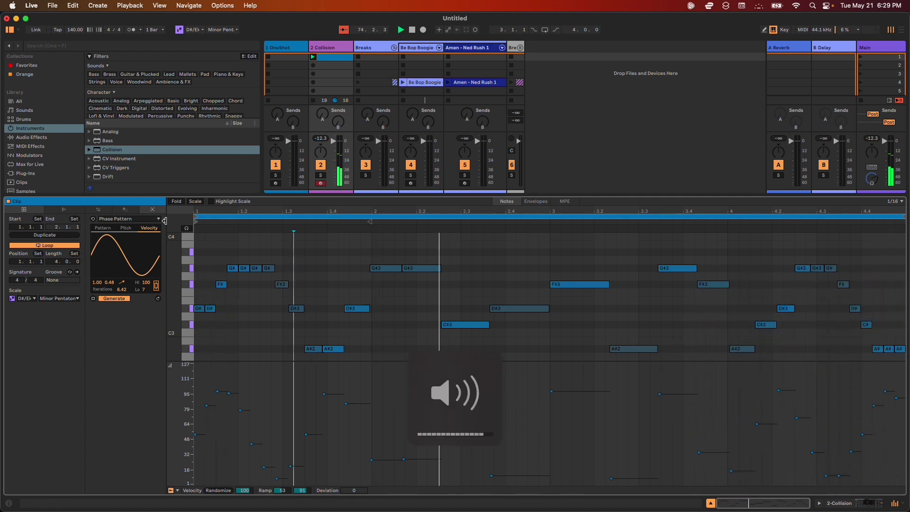
{"action": "left_click", "coordinate": [103, 228]}
{"action": "left_click", "coordinate": [156, 290]}
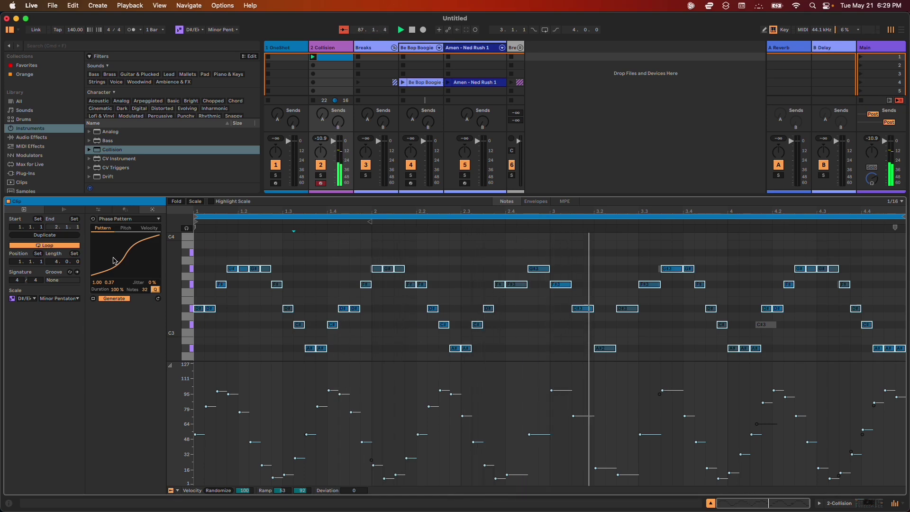
Insert a MIDI track after the Collision track and load the 808 Aristocrat Kit onto it.
{"action": "right_click", "coordinate": [311, 45]}
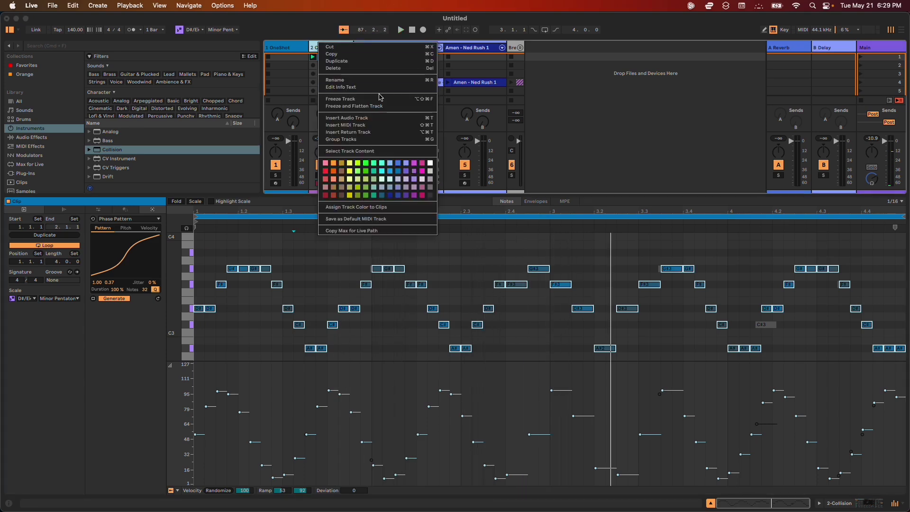
{"action": "left_click", "coordinate": [378, 126]}
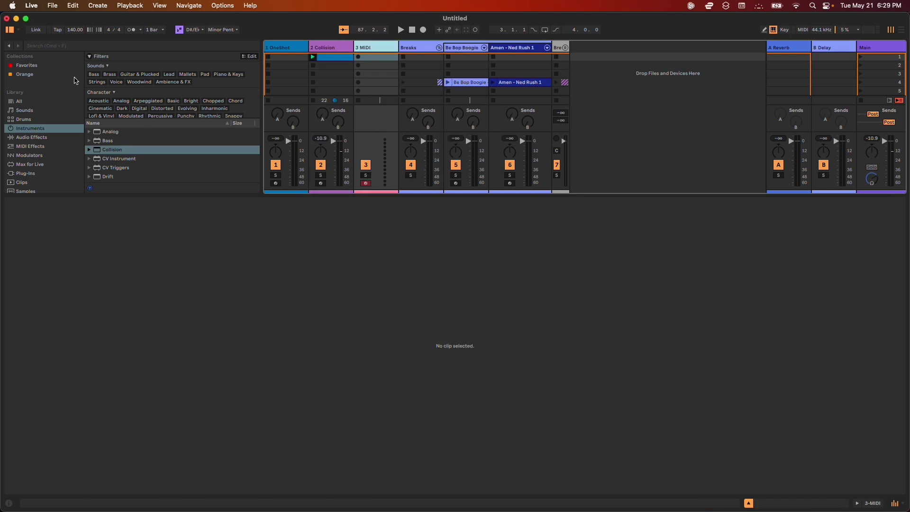
{"action": "left_click", "coordinate": [56, 44]}
{"action": "type", "text": "arist"}
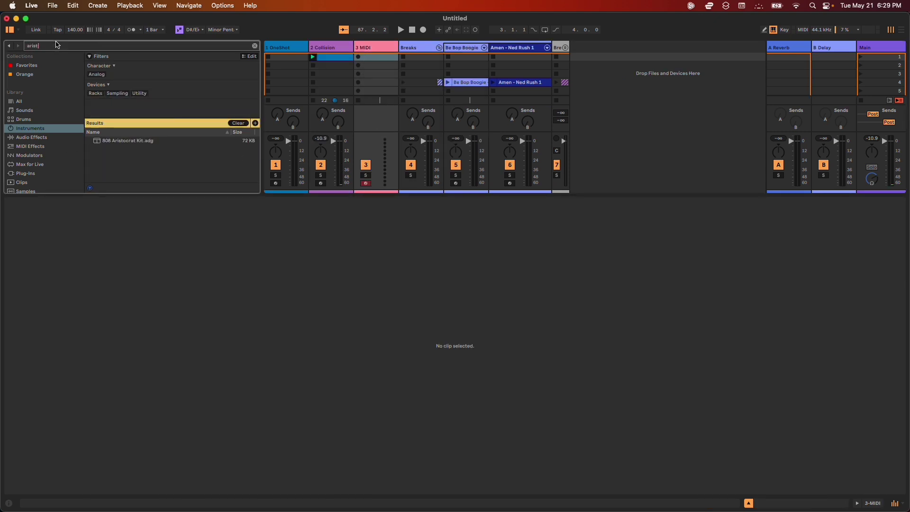
{"action": "left_click_drag", "start_coordinate": [100, 144], "coordinate": [334, 69]}
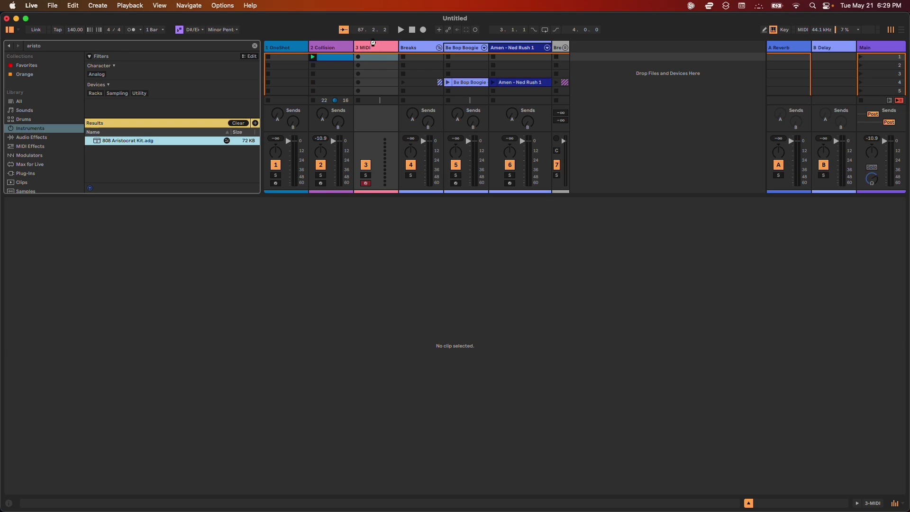
{"action": "left_click_drag", "start_coordinate": [373, 43], "coordinate": [373, 43]}
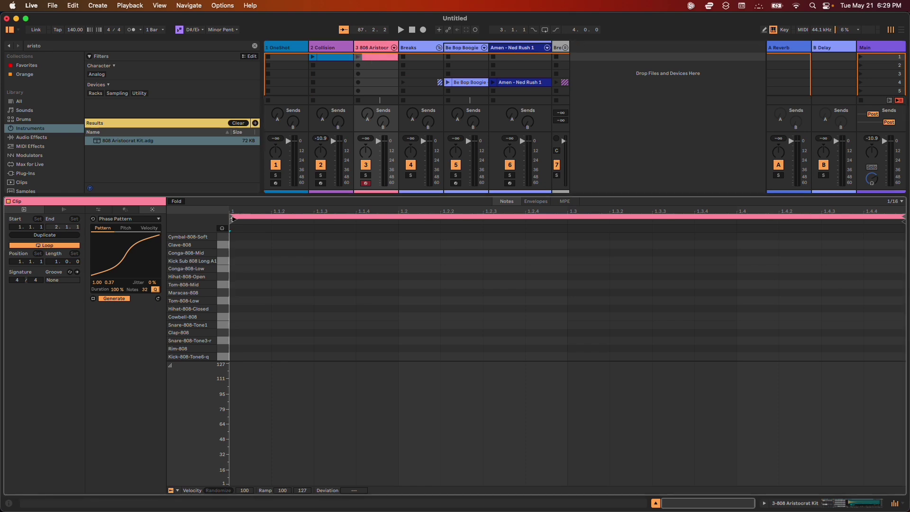
Generate a Phase Pattern in the drum kit's new clip and set its pitch range to C1–A#1.
{"action": "left_click", "coordinate": [159, 299]}
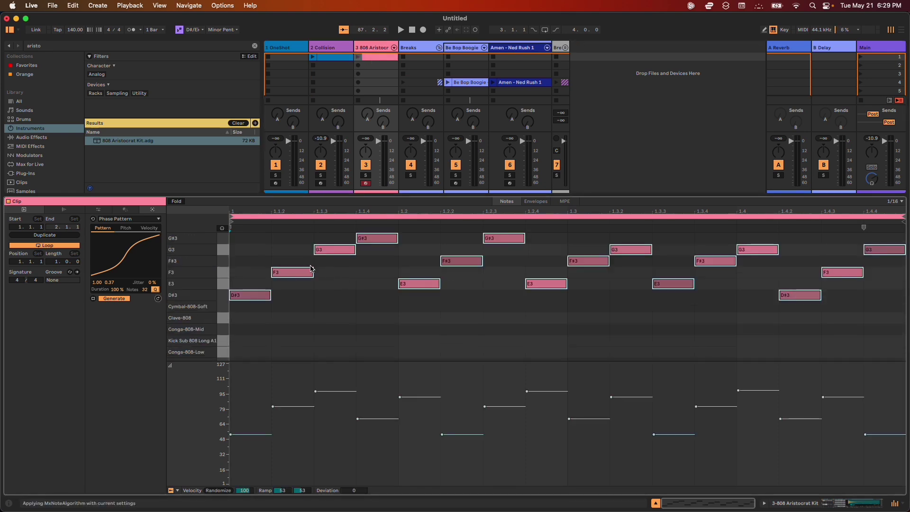
{"action": "left_click", "coordinate": [122, 229]}
{"action": "scroll", "coordinate": [213, 314], "scroll_direction": "down", "scroll_amount": 5}
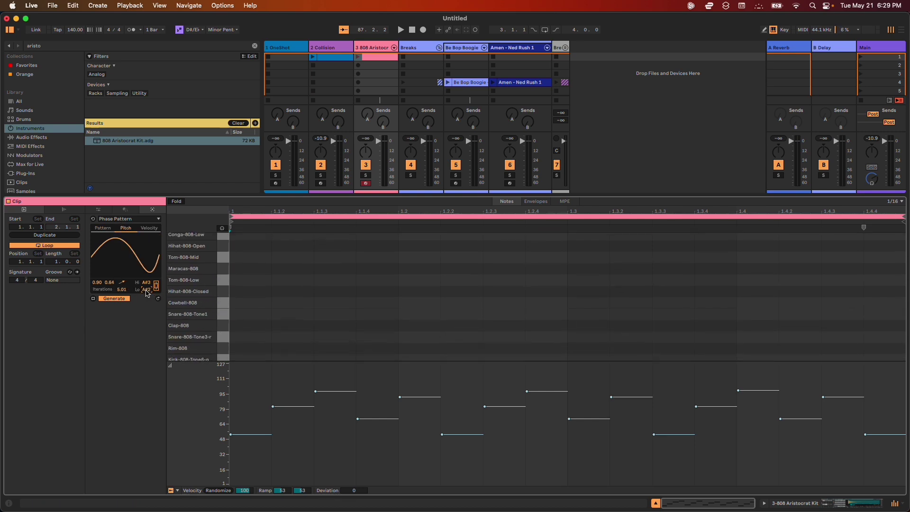
{"action": "key", "text": "Return"}
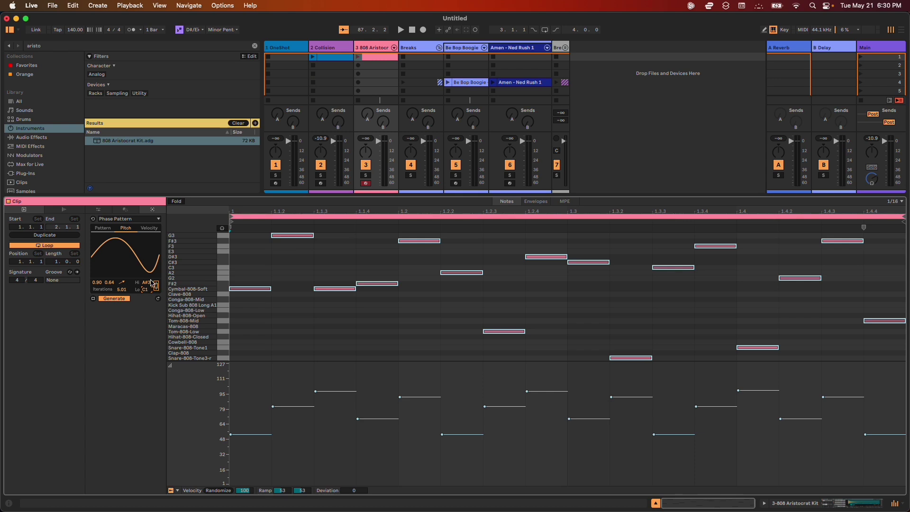
{"action": "scroll", "coordinate": [220, 297], "scroll_direction": "down", "scroll_amount": 1}
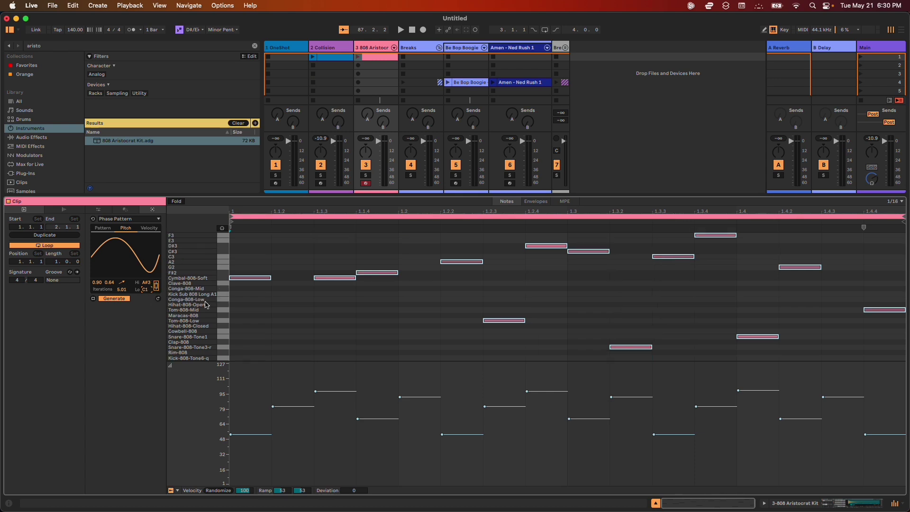
{"action": "scroll", "coordinate": [145, 283], "scroll_direction": "down", "scroll_amount": 15}
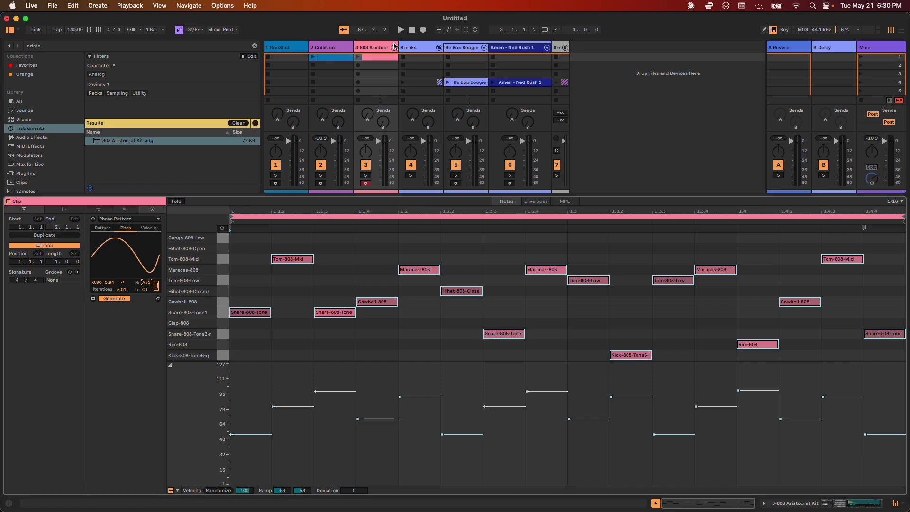
Play the drum clip, set its loop length to 2.0.0 and regenerate 32 notes with pattern curve values 0.92 and 0.58.
{"action": "left_click", "coordinate": [360, 58]}
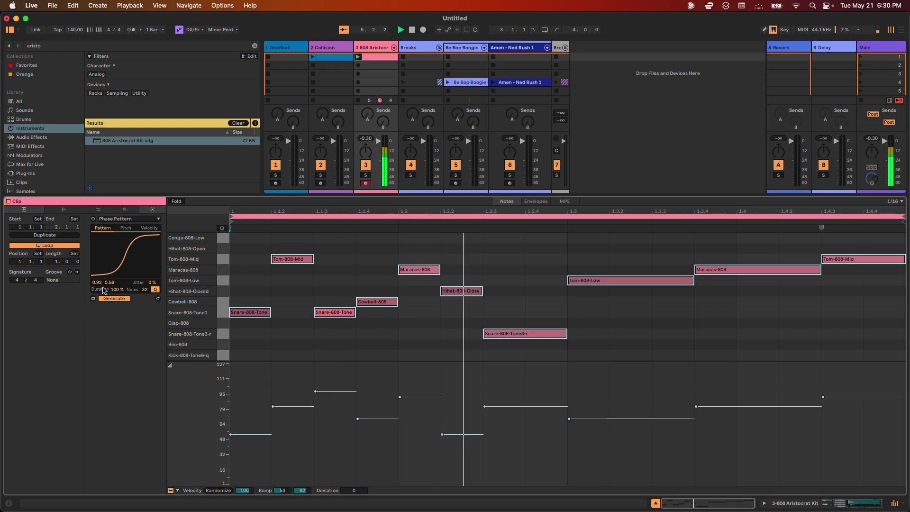
{"action": "left_click_drag", "start_coordinate": [66, 264], "coordinate": [66, 259]}
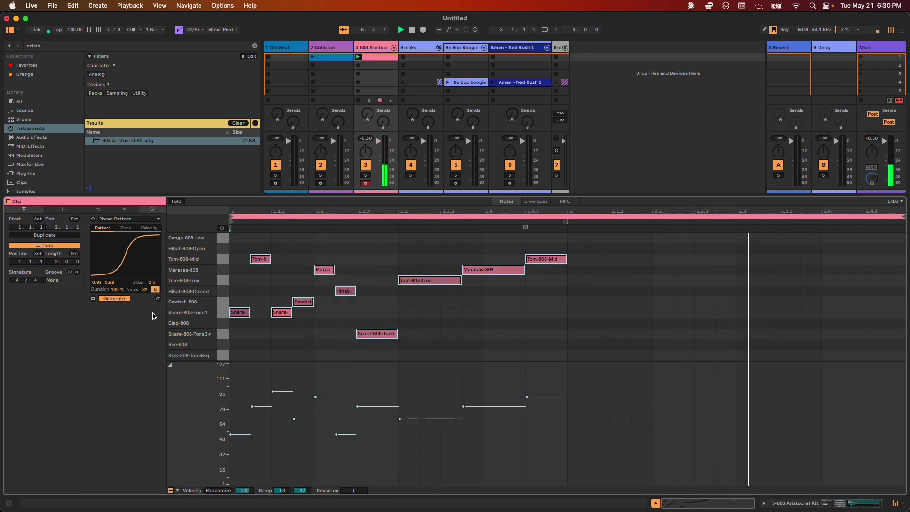
{"action": "left_click", "coordinate": [158, 299]}
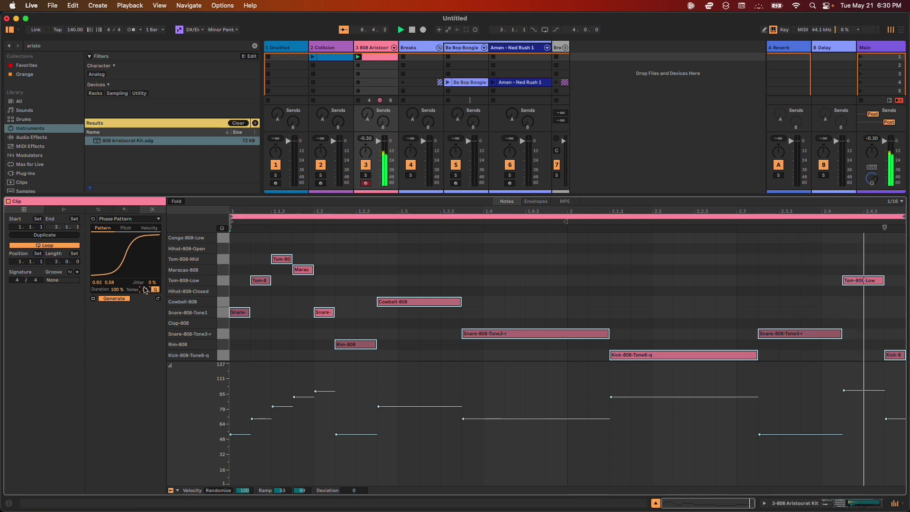
{"action": "left_click_drag", "start_coordinate": [146, 290], "coordinate": [159, 288]}
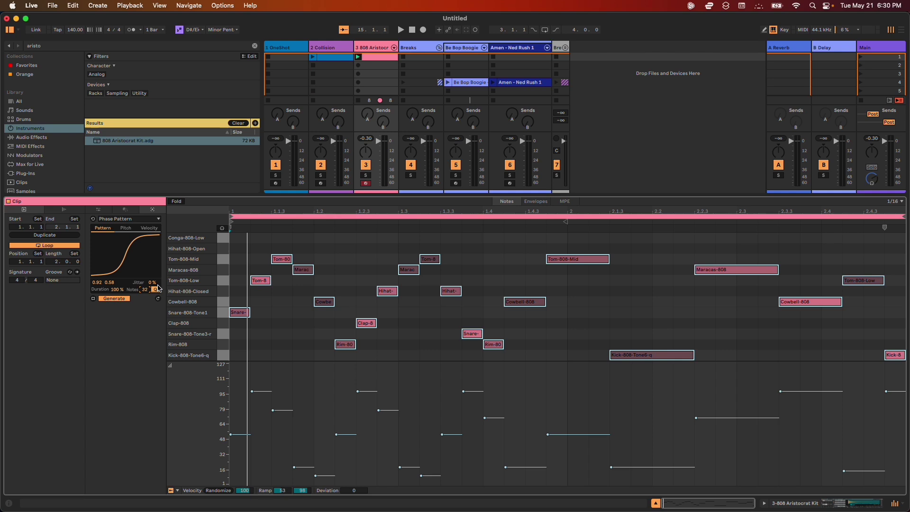
Switch to Max and enlarge the new patcher's window.
{"action": "key", "text": "super+space"}
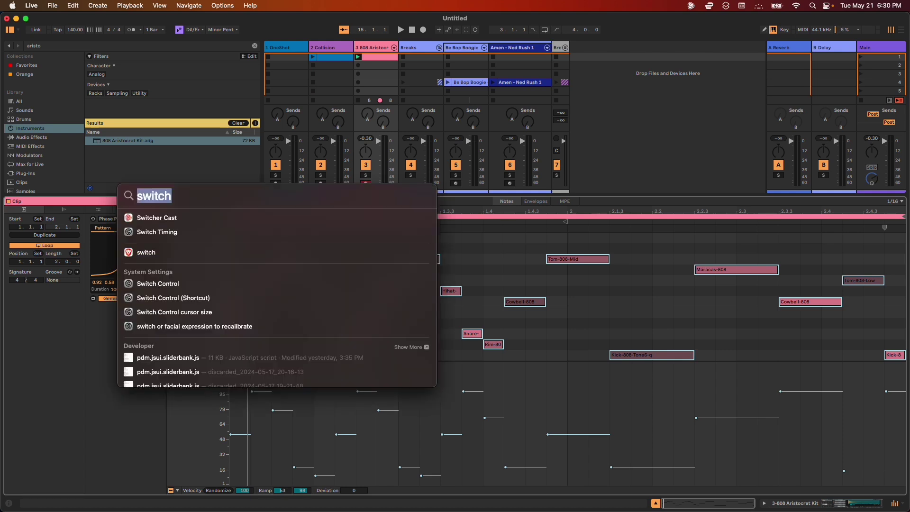
{"action": "type", "text": "max"}
{"action": "key", "text": "Return"}
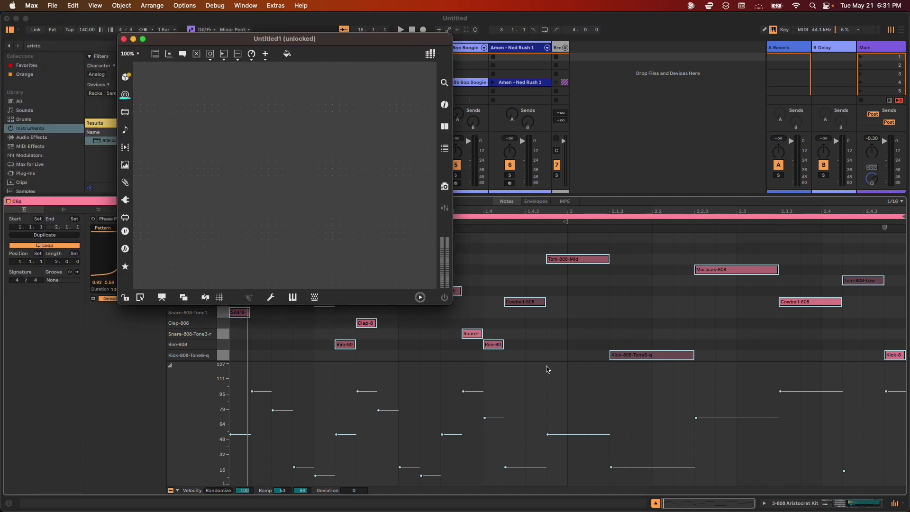
{"action": "left_click_drag", "start_coordinate": [448, 299], "coordinate": [663, 435]}
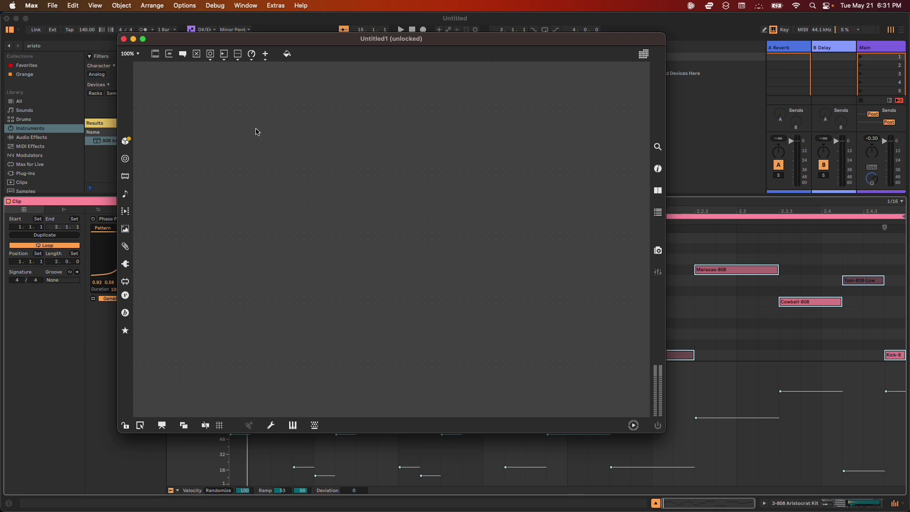
Add a phasor~ object with a frequency of 0.5 to the empty patcher.
{"action": "type", "text": "nphasor"}
{"action": "type", "text": " 0.5"}
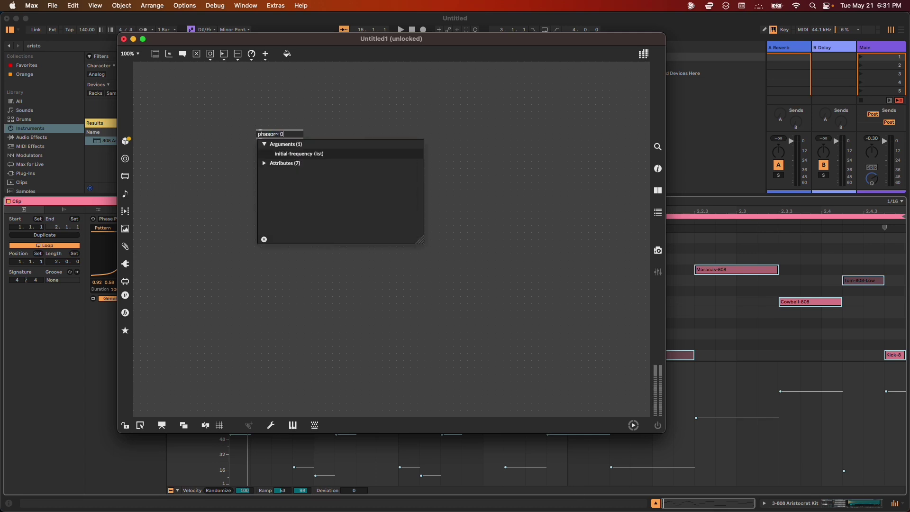
{"action": "key", "text": "Return"}
{"action": "type", "text": "n"}
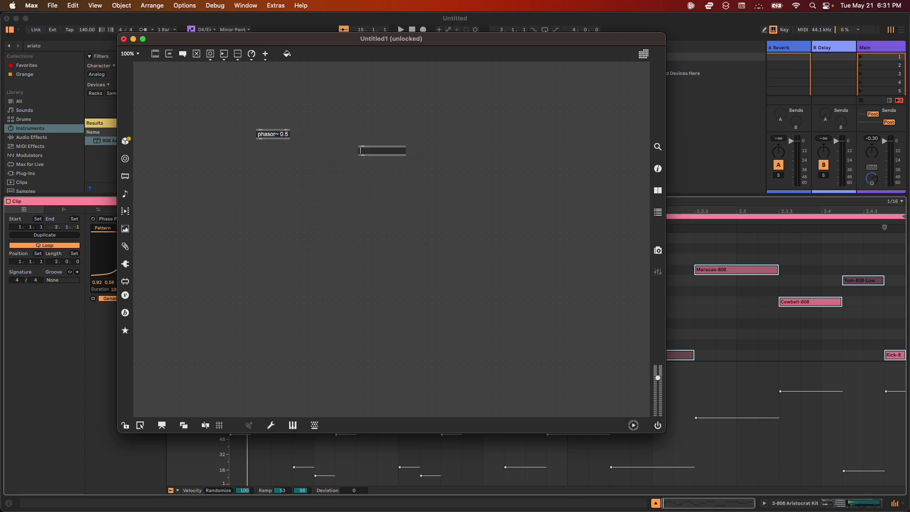
{"action": "type", "text": "scope"}
{"action": "key", "text": "BackSpace"}
{"action": "key", "text": "BackSpace"}
{"action": "key", "text": "BackSpace"}
{"action": "key", "text": "BackSpace"}
{"action": "key", "text": "BackSpace"}
{"action": "type", "text": "l;"}
{"action": "type", "text": "ive.sco"}
{"action": "type", "text": "pe~ @range =-"}
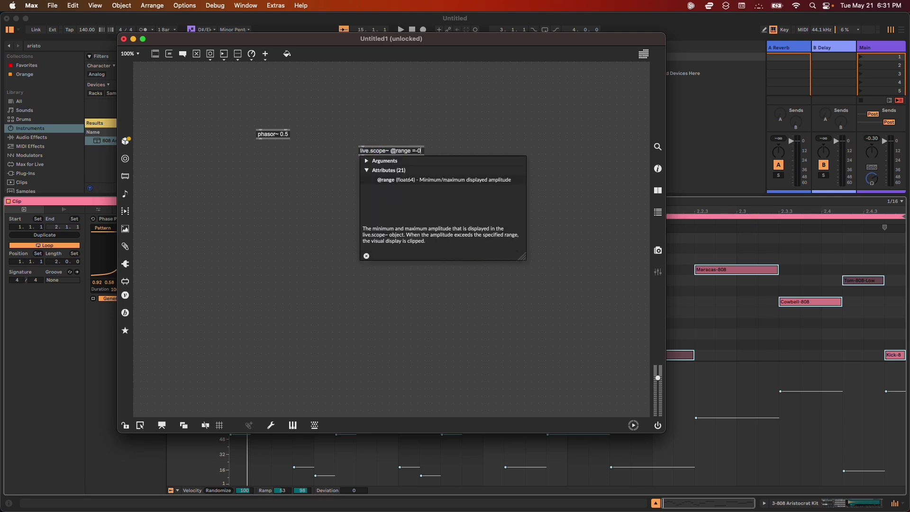
{"action": "type", "text": "0.1"}
{"action": "key", "text": "Return"}
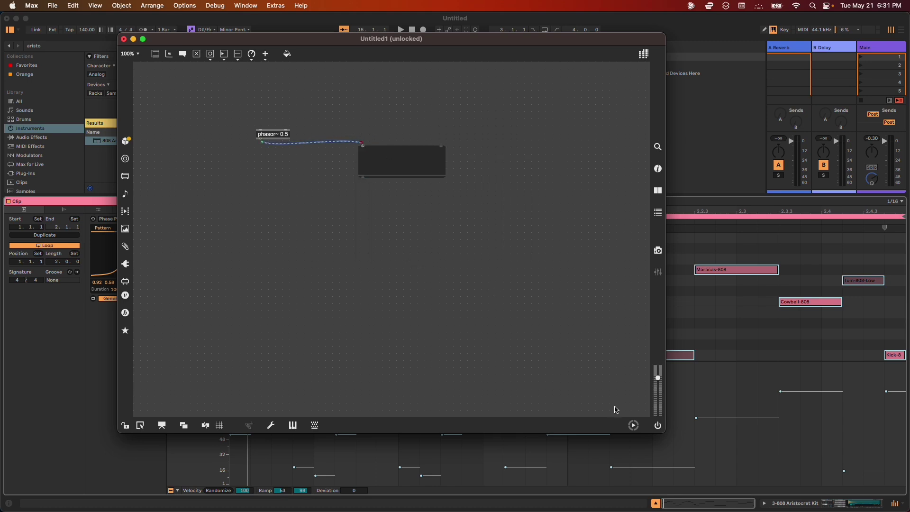
Enlarge the scope connected to the phasor~ output, with audio processing turned on.
{"action": "left_click", "coordinate": [435, 170]}
{"action": "left_click_drag", "start_coordinate": [446, 179], "coordinate": [549, 280]}
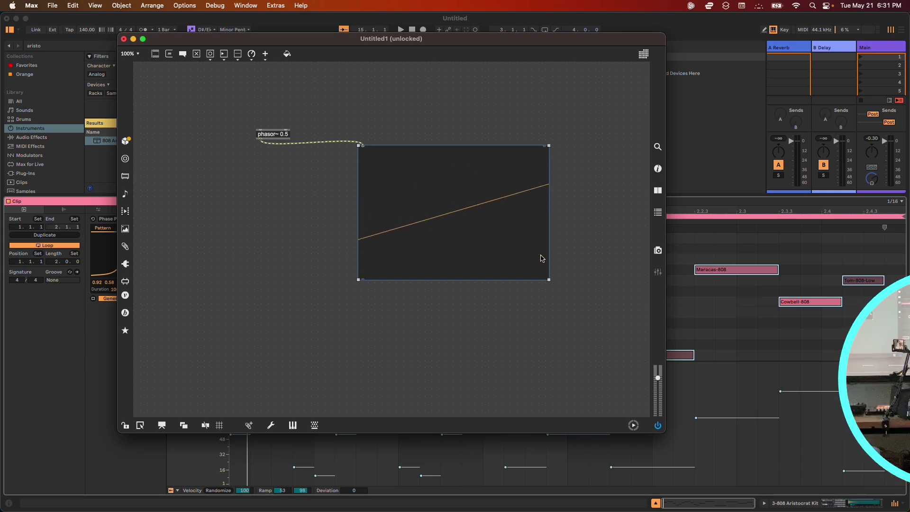
Add a subdiv~ object with 8 subdivisions below the phasor~ and feed it from the phasor~ output.
{"action": "key", "text": "n"}
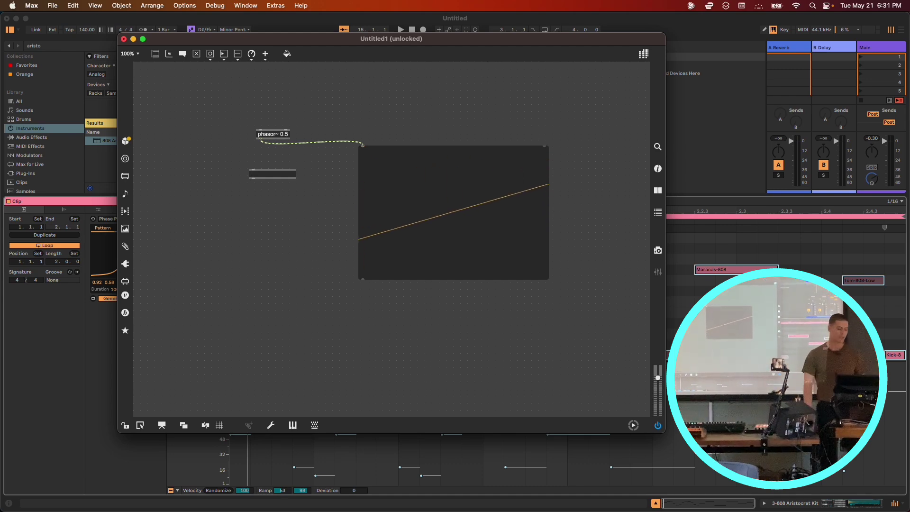
{"action": "type", "text": "sub"}
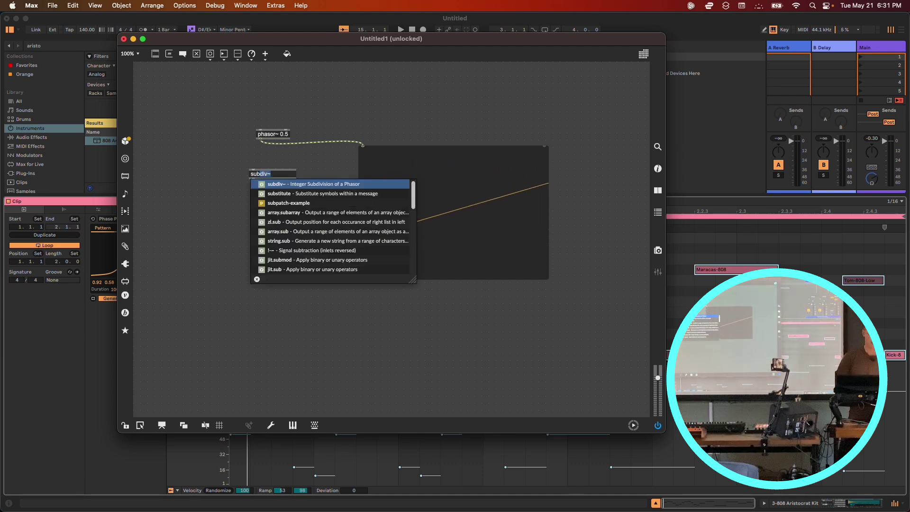
{"action": "type", "text": "div~ 1"}
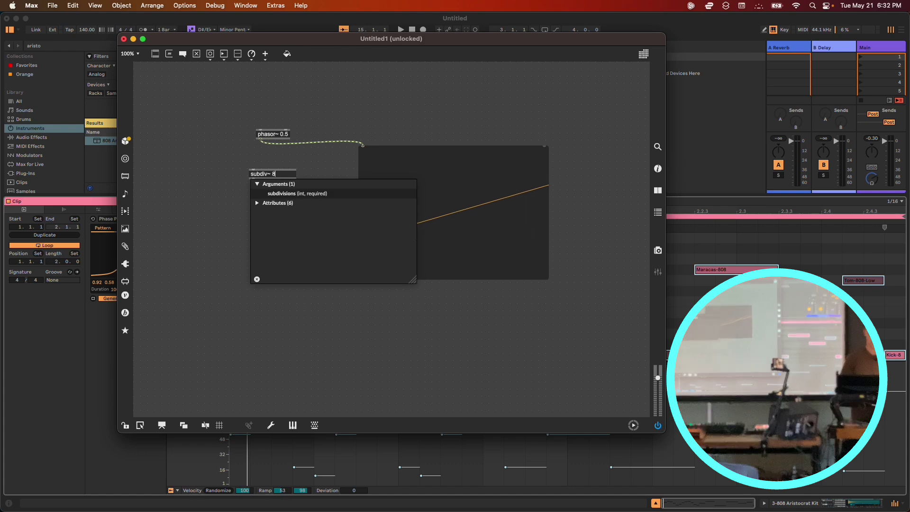
{"action": "type", "text": " 8"}
{"action": "key", "text": "Return"}
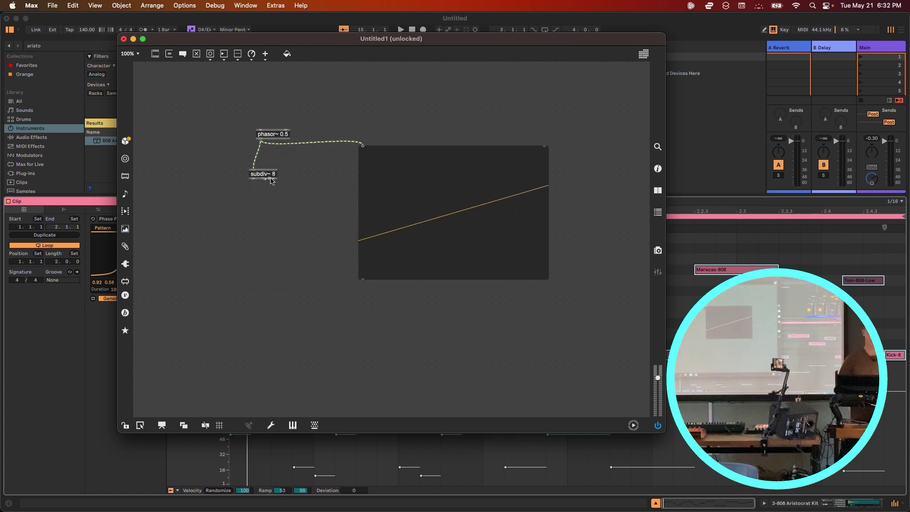
Zoom the patcher to 150%, place subdiv~ closer beneath the phasor~, and shrink the scope.
{"action": "left_click", "coordinate": [130, 54]}
{"action": "left_click", "coordinate": [138, 107]}
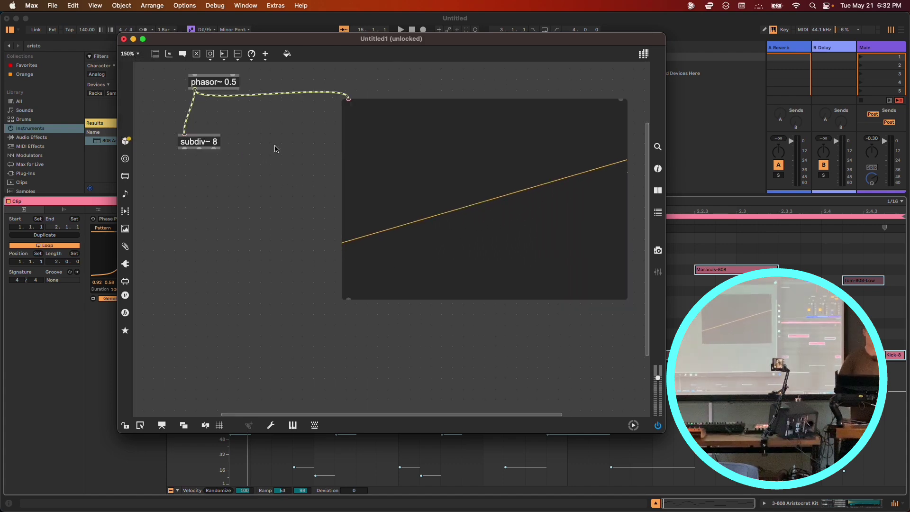
{"action": "left_click_drag", "start_coordinate": [199, 142], "coordinate": [207, 122]}
{"action": "left_click_drag", "start_coordinate": [443, 206], "coordinate": [447, 208]}
{"action": "left_click_drag", "start_coordinate": [617, 278], "coordinate": [572, 176]}
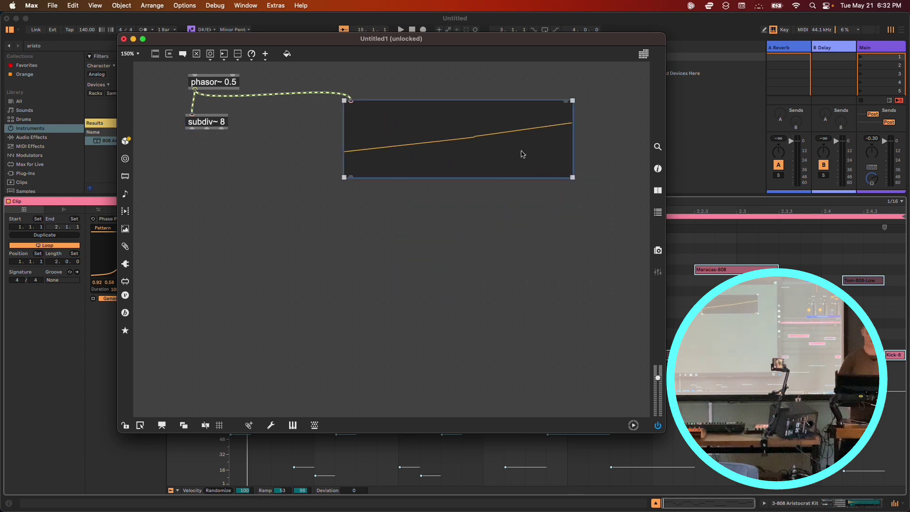
Duplicate the scope below the original and connect the subdivided ramp output of subdiv~ to the copy.
{"action": "left_click_drag", "start_coordinate": [513, 152], "coordinate": [477, 258]}
{"action": "left_click_drag", "start_coordinate": [313, 207], "coordinate": [207, 130]}
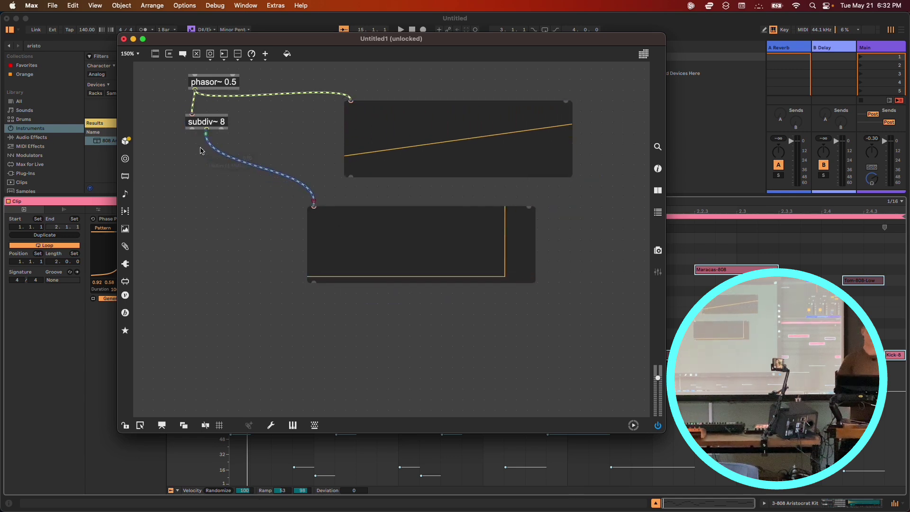
{"action": "left_click_drag", "start_coordinate": [358, 216], "coordinate": [398, 203]}
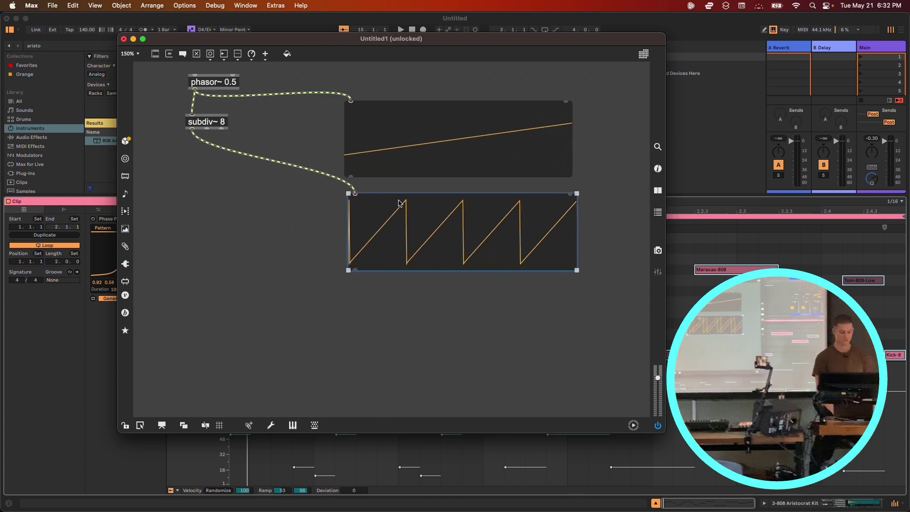
Add a number~ box beside subdiv~ and connect it to the Step Number outlet.
{"action": "key", "text": "n"}
{"action": "type", "text": "nbu"}
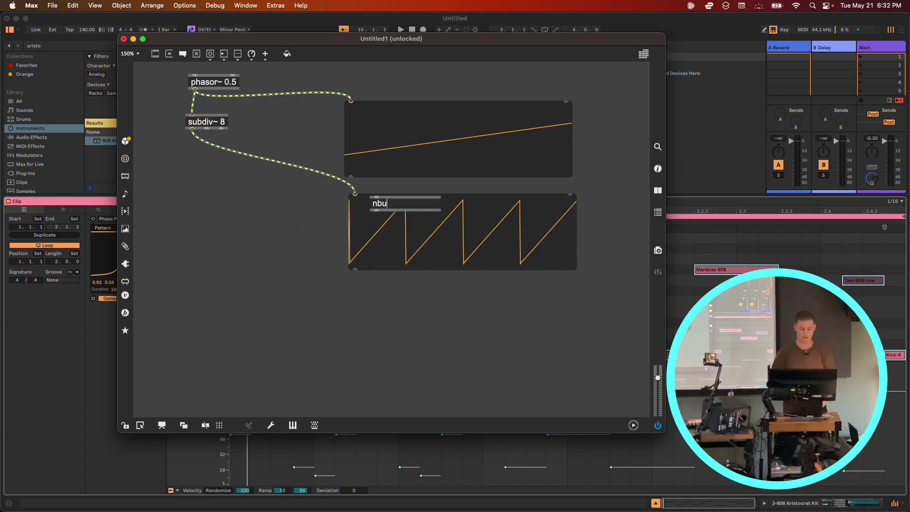
{"action": "key", "text": "Down"}
{"action": "key", "text": "Return"}
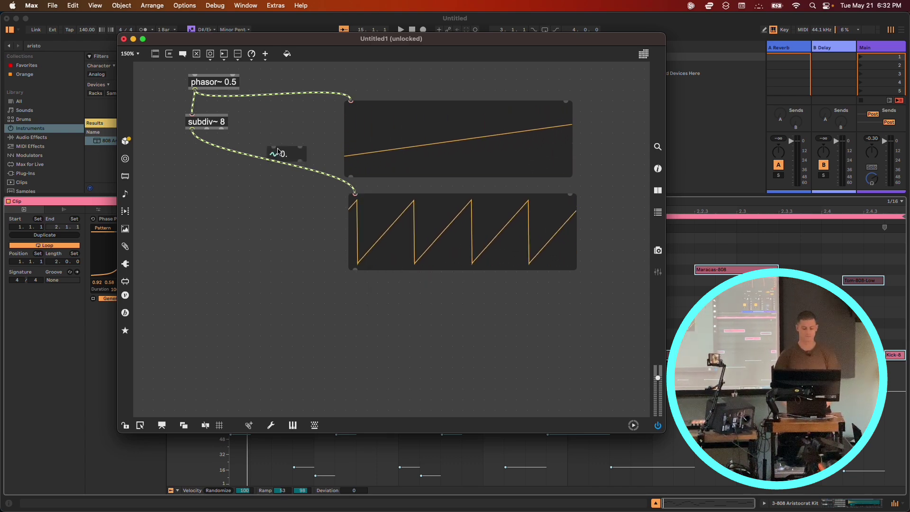
{"action": "left_click_drag", "start_coordinate": [279, 152], "coordinate": [249, 122]}
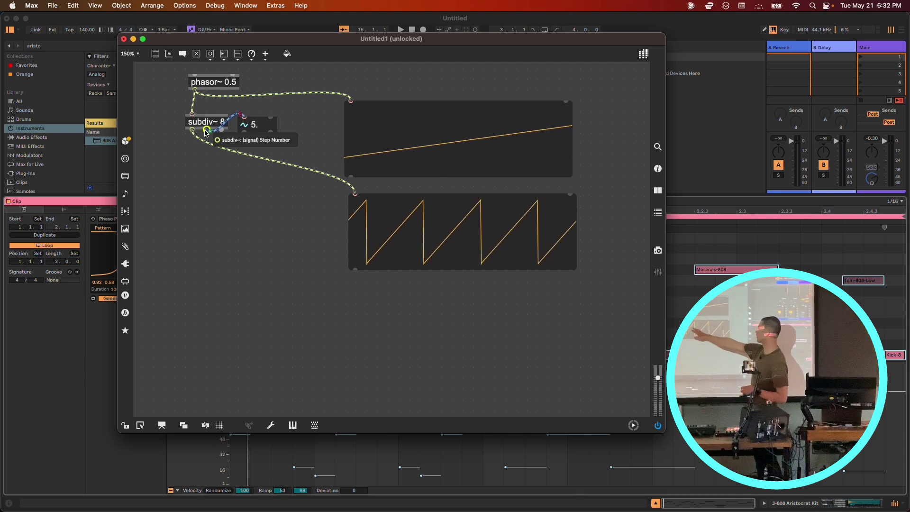
{"action": "left_click_drag", "start_coordinate": [200, 123], "coordinate": [203, 138]}
Add a what~ object fed by subdiv~, and connect its output to a third scope beneath the other two.
{"action": "type", "text": "nwhat~"}
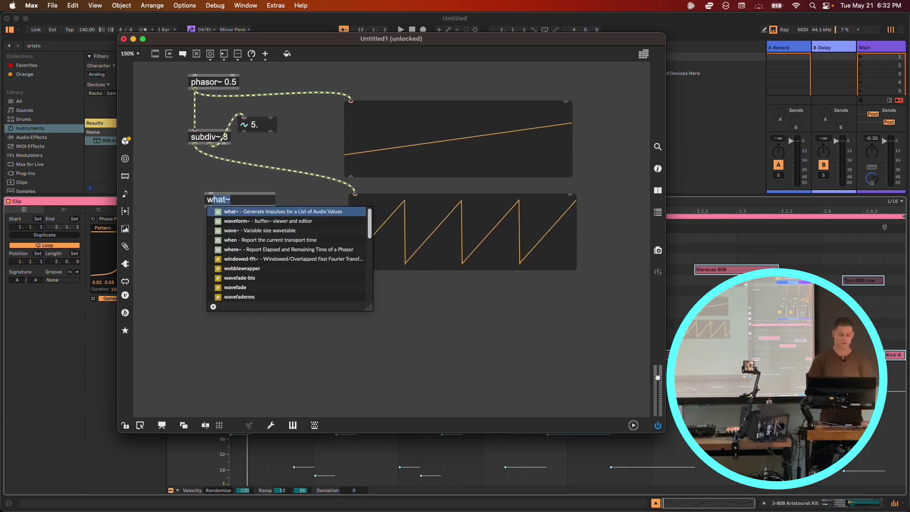
{"action": "key", "text": "Return"}
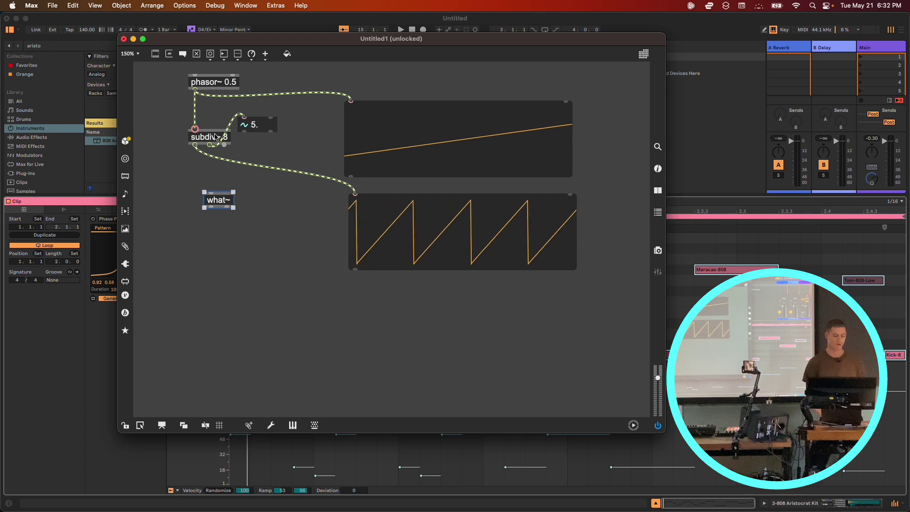
{"action": "key", "text": "super+v"}
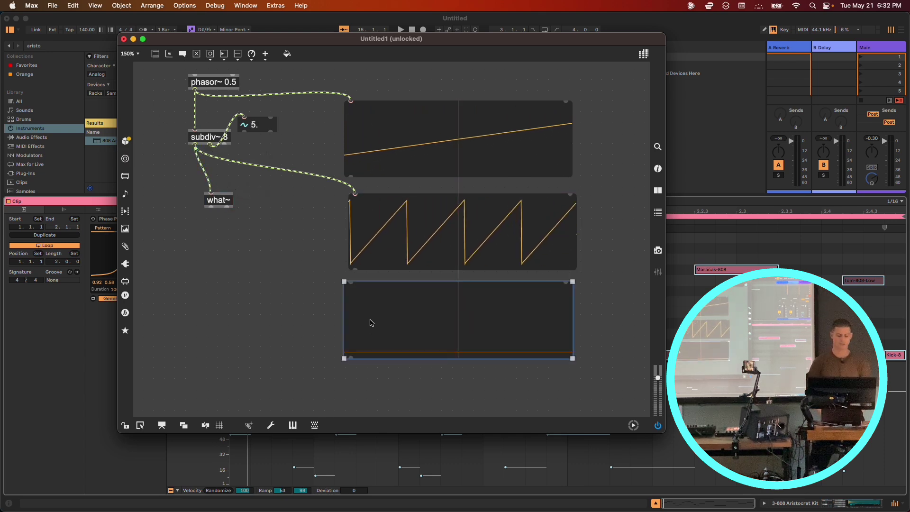
{"action": "left_click_drag", "start_coordinate": [350, 283], "coordinate": [355, 280]}
{"action": "left_click_drag", "start_coordinate": [210, 207], "coordinate": [356, 279]}
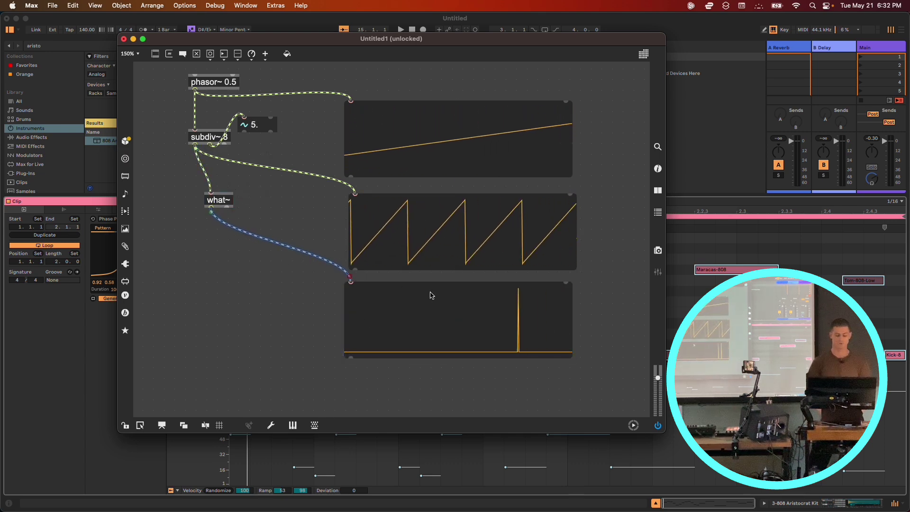
{"action": "left_click", "coordinate": [433, 292]}
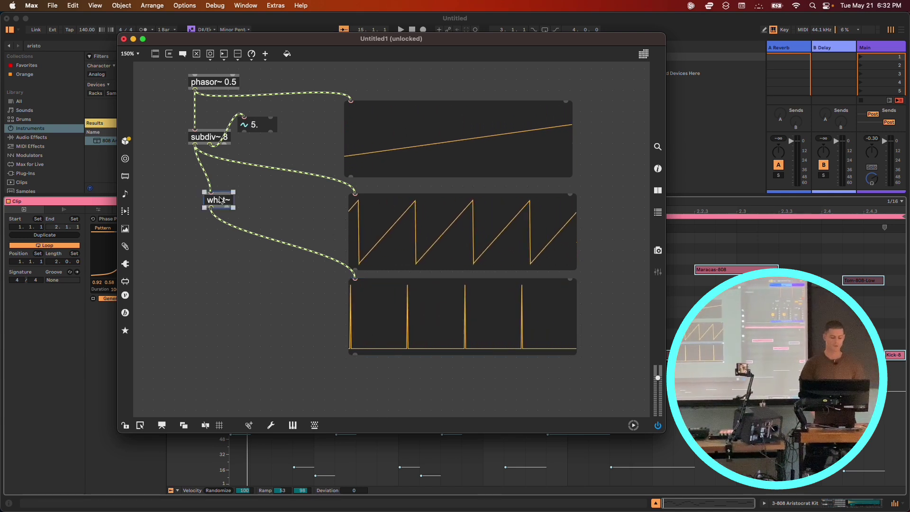
{"action": "left_click_drag", "start_coordinate": [216, 201], "coordinate": [200, 181]}
Add an rtt.makenote~ object below what~ and connect a sig~ 60 object to its first inlet.
{"action": "left_click", "coordinate": [203, 229]}
{"action": "type", "text": "nrtt.make"}
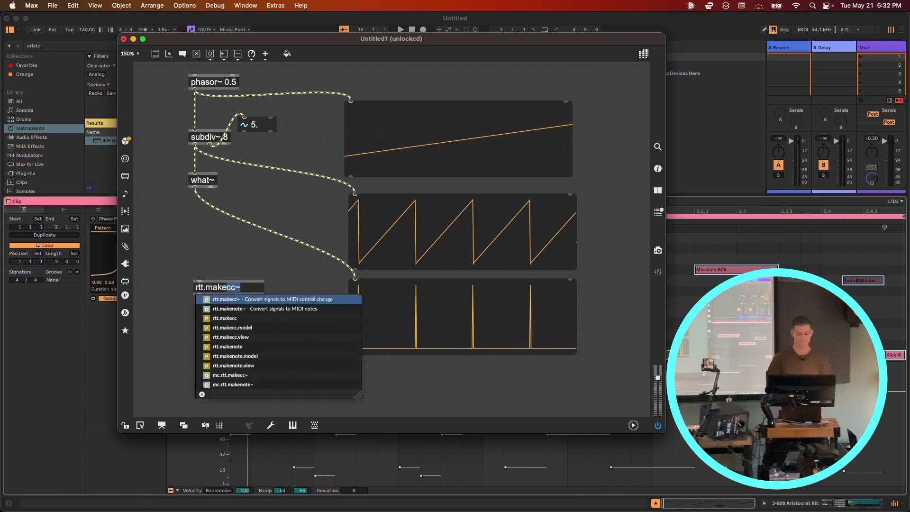
{"action": "type", "text": "note~"}
{"action": "key", "text": "Return"}
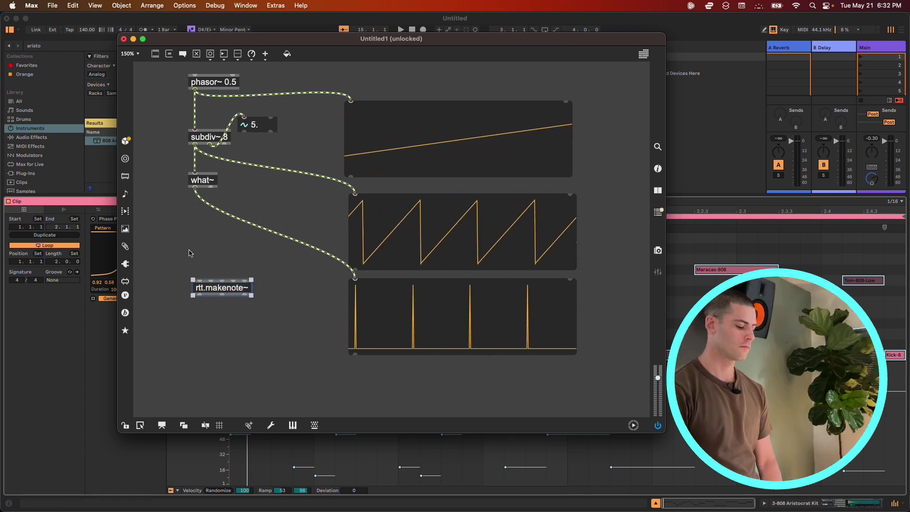
{"action": "type", "text": "nsig~ 60"}
{"action": "key", "text": "Return"}
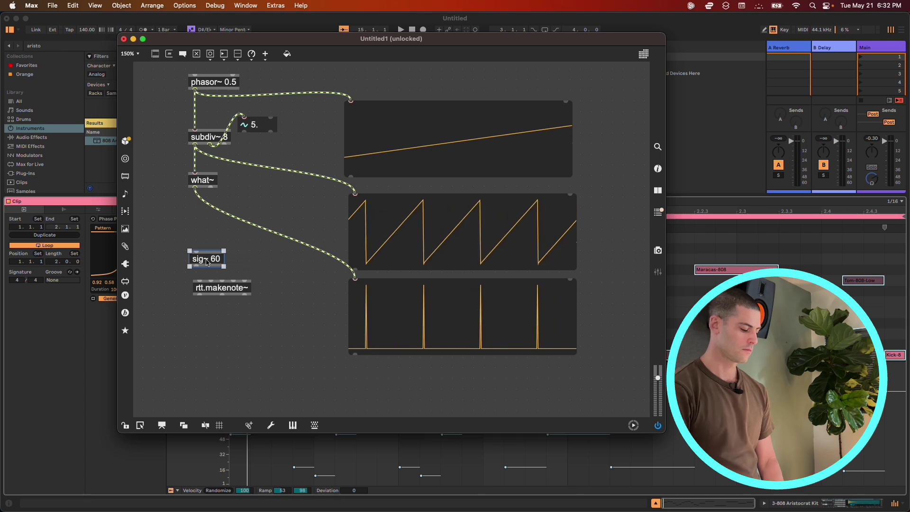
{"action": "left_click_drag", "start_coordinate": [199, 284], "coordinate": [199, 281]}
Copy the sig~ object as sig~ 100 and sig~ 250, and wire both plus the what~ output into rtt.makenote~.
{"action": "left_click_drag", "start_coordinate": [207, 259], "coordinate": [242, 259], "text": "alt"}
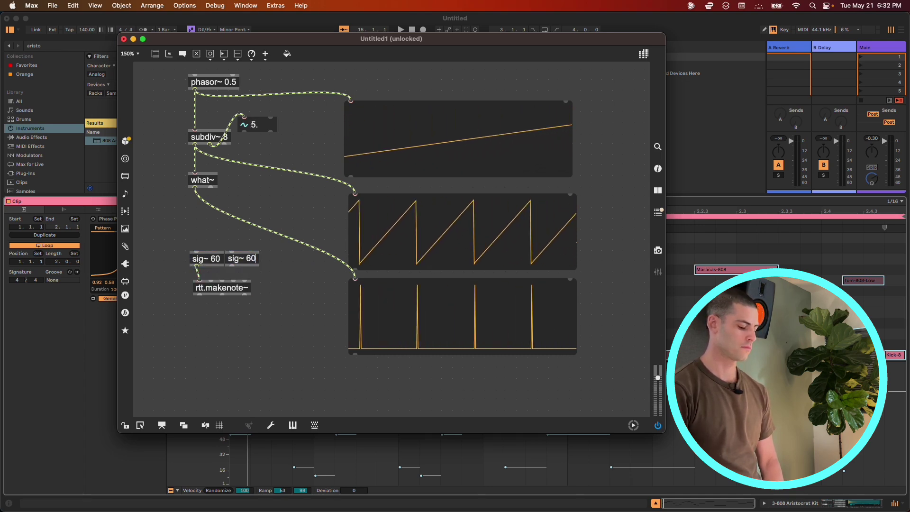
{"action": "key", "text": "BackSpace"}
{"action": "type", "text": "100"}
{"action": "key", "text": "Return"}
{"action": "left_click_drag", "start_coordinate": [233, 269], "coordinate": [280, 260]}
{"action": "double_click", "coordinate": [280, 258]}
{"action": "type", "text": "sig~ 150"}
{"action": "key", "text": "Return"}
{"action": "left_click_drag", "start_coordinate": [266, 265], "coordinate": [232, 280]}
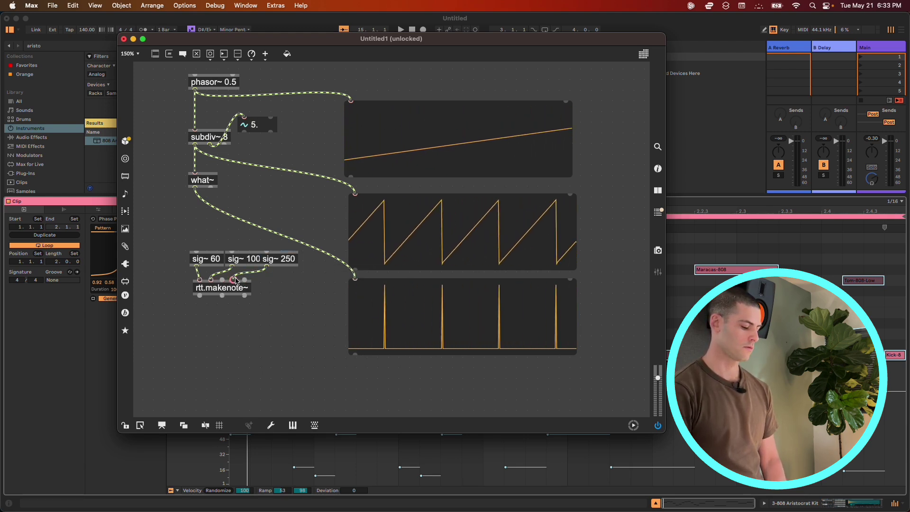
{"action": "left_click_drag", "start_coordinate": [244, 281], "coordinate": [196, 188]}
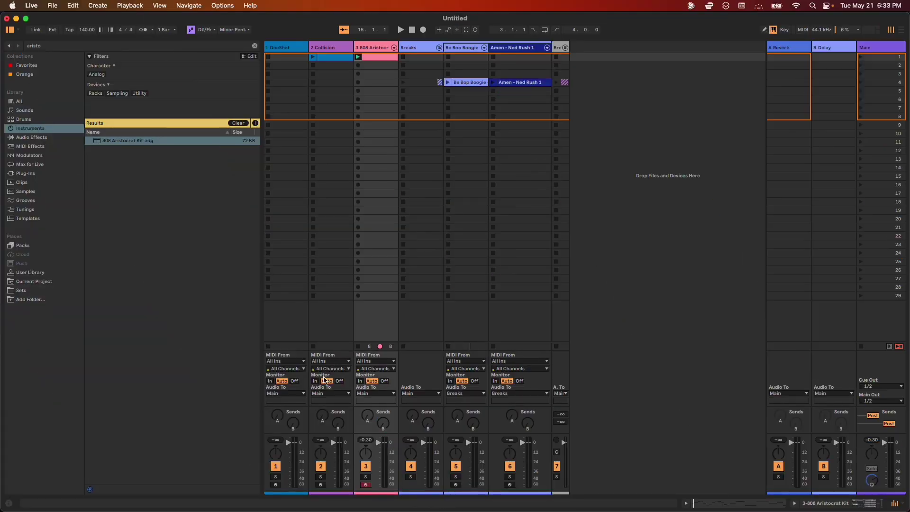
Set the Collision track's monitoring to In in Ableton Live, and return to the Max patch.
{"action": "left_click", "coordinate": [314, 382]}
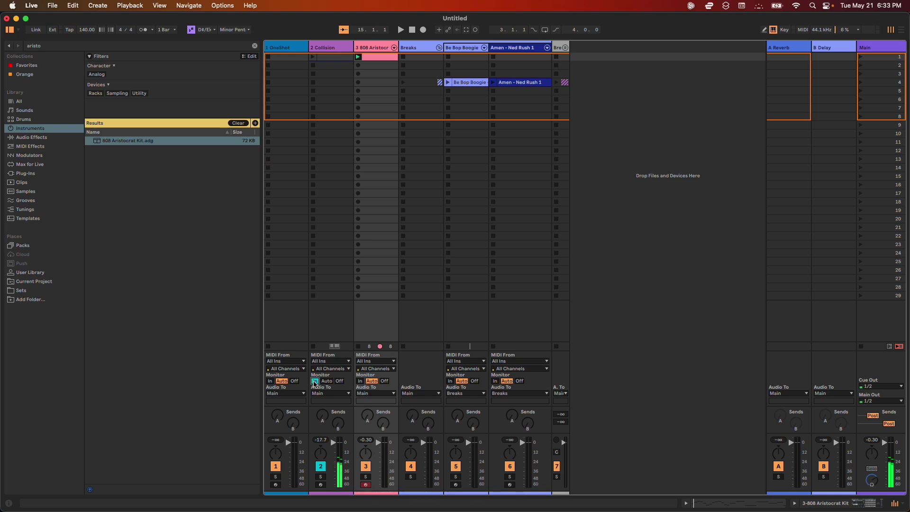
{"action": "key", "text": "super+Tab"}
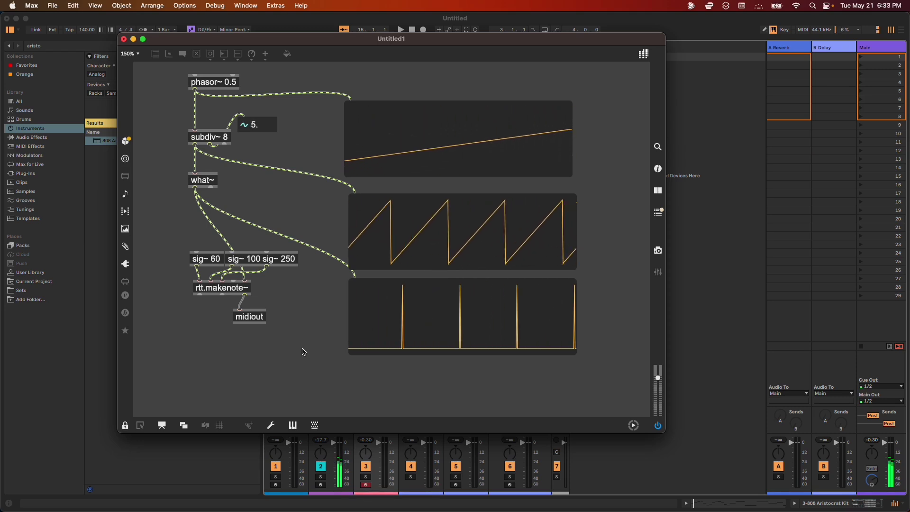
Unlock the patcher and move subdiv~ and what~ lower to make room beneath the phasor~.
{"action": "key", "text": "super+e"}
{"action": "left_click_drag", "start_coordinate": [182, 128], "coordinate": [223, 189]}
{"action": "left_click_drag", "start_coordinate": [207, 139], "coordinate": [207, 164]}
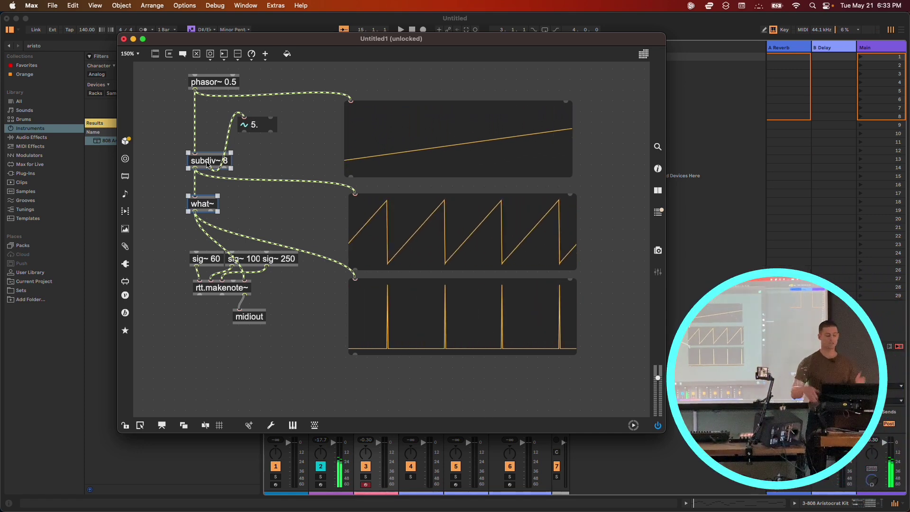
Insert a twist~ object between phasor~ and subdiv~.
{"action": "double_click", "coordinate": [160, 120]}
{"action": "type", "text": "twist~"}
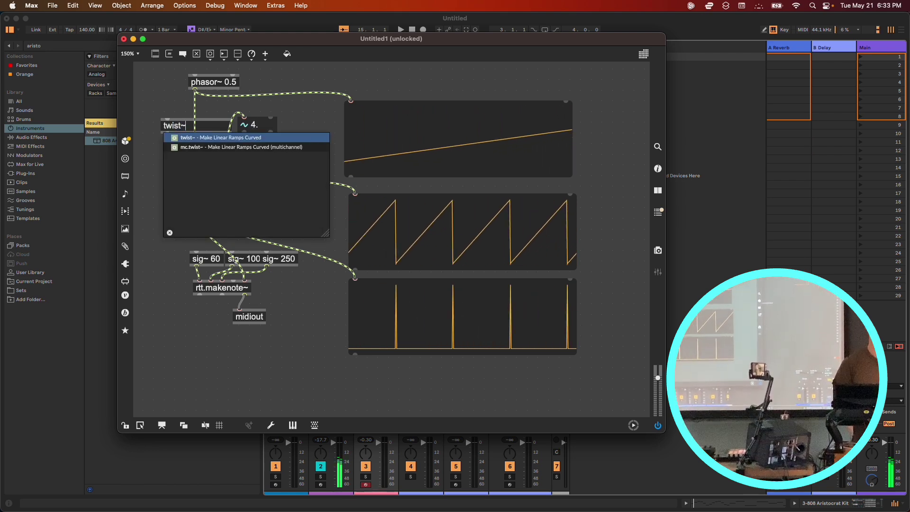
{"action": "key", "text": "Return"}
{"action": "right_click", "coordinate": [158, 129]}
{"action": "key", "text": "Escape"}
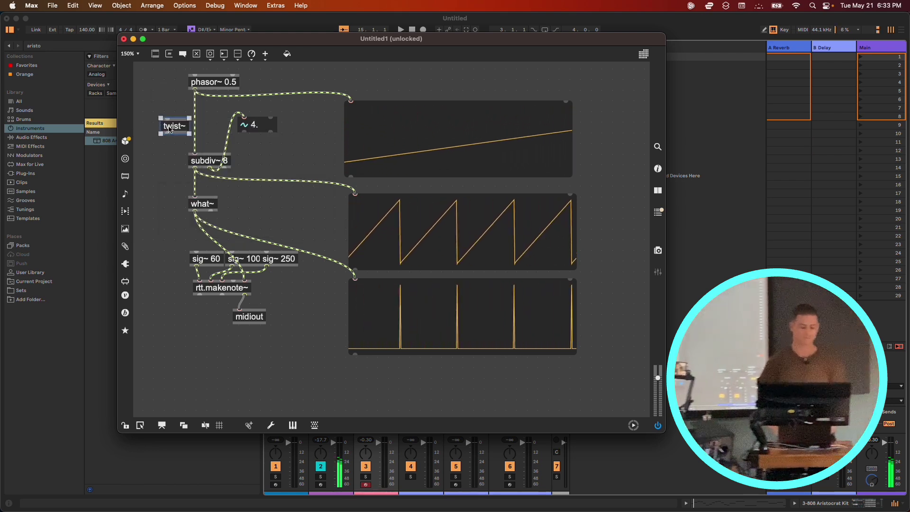
{"action": "left_click_drag", "start_coordinate": [160, 129], "coordinate": [187, 131]}
Attach a curve attribute control to twist~ and set the curve to 0.5.
{"action": "right_click", "coordinate": [188, 130]}
{"action": "mouse_move", "coordinate": [208, 92]}
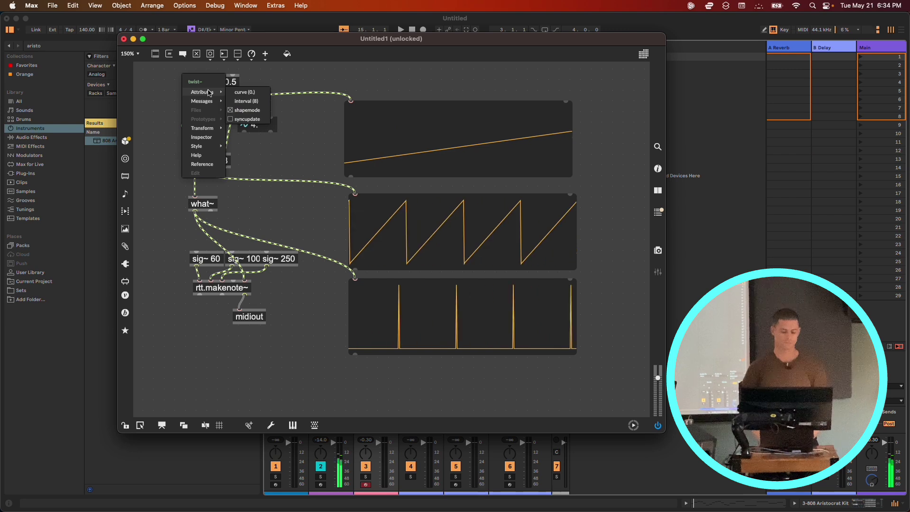
{"action": "left_click", "coordinate": [250, 94]}
{"action": "key", "text": "super+e"}
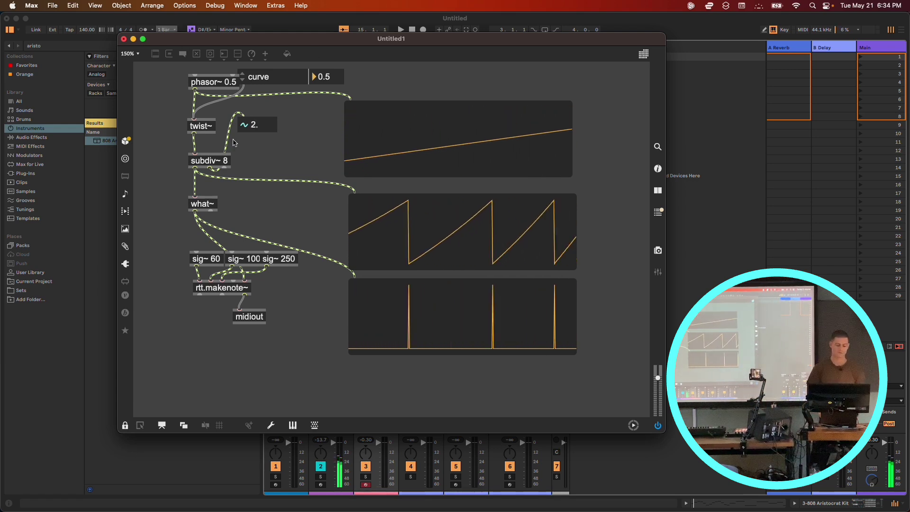
Move the objects from subdiv~ through midiout and the number~ box lower, and reset the twist~ curve to 0.
{"action": "key", "text": "super+e"}
{"action": "left_click_drag", "start_coordinate": [266, 254], "coordinate": [203, 219]}
{"action": "key", "text": "super+e"}
{"action": "key", "text": "super+e"}
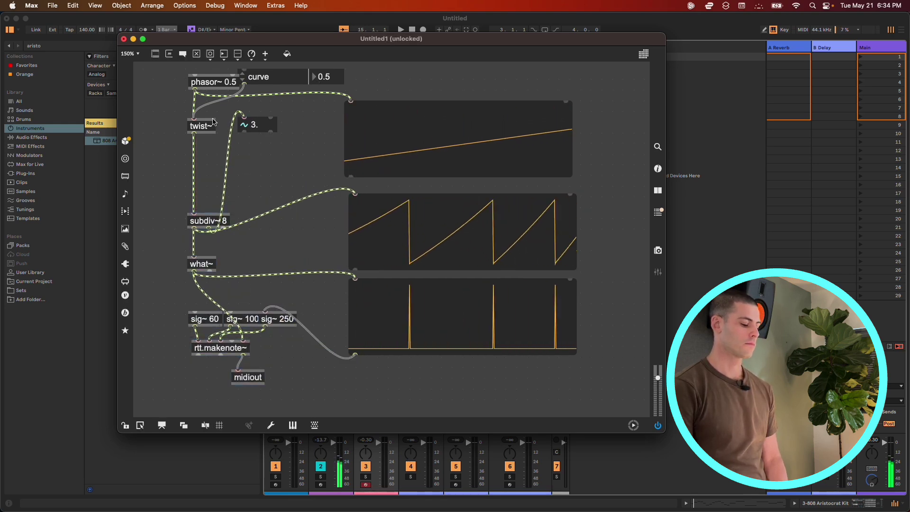
{"action": "key", "text": "super+e"}
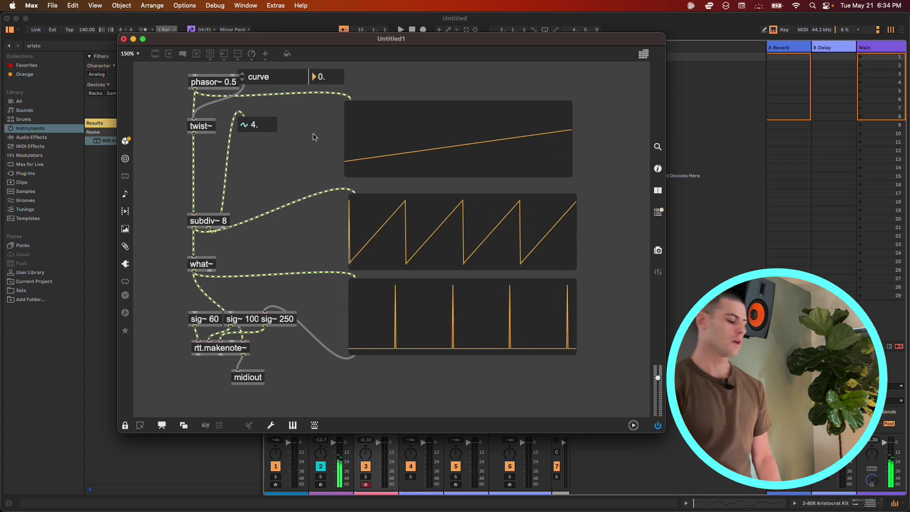
{"action": "key", "text": "super+e"}
{"action": "left_click_drag", "start_coordinate": [256, 124], "coordinate": [271, 232]}
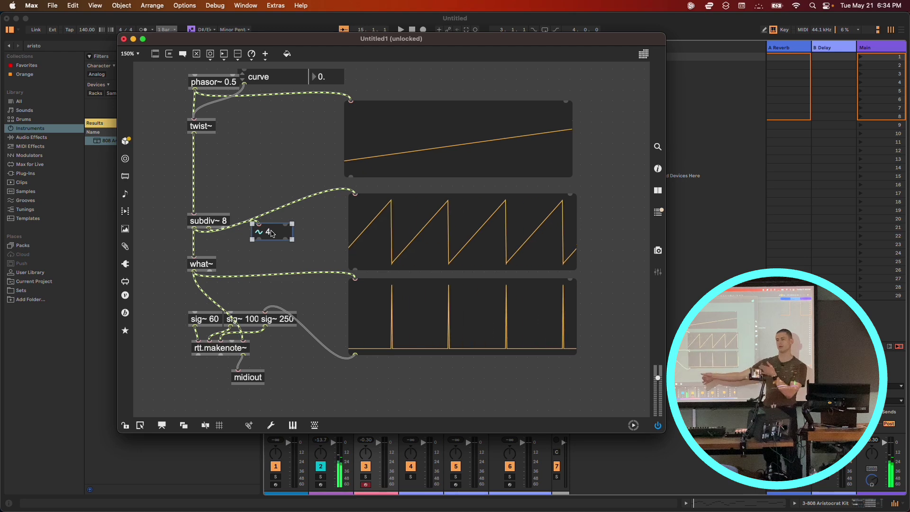
Insert an rtt.swing~ object between twist~ and subdiv~.
{"action": "type", "text": "nrtt."}
{"action": "key", "text": "BackSpace"}
{"action": "type", "text": "st"}
{"action": "type", "text": "ing~"}
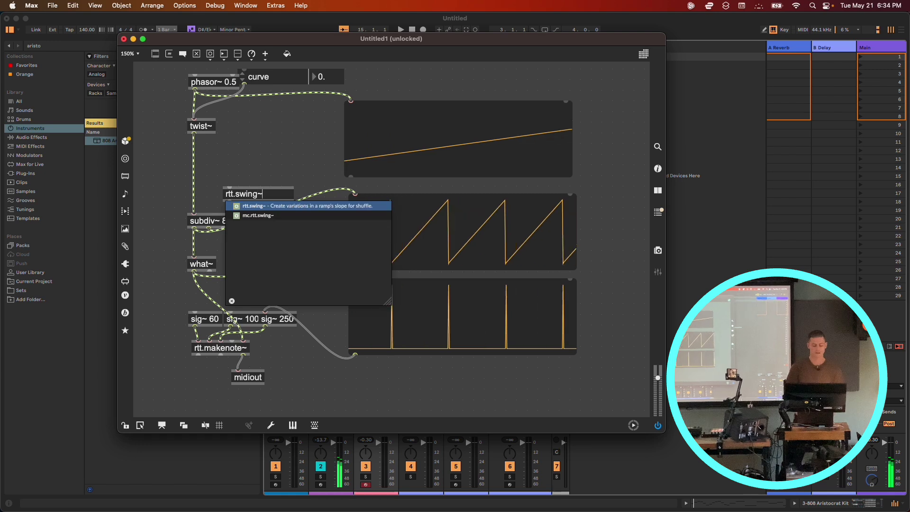
{"action": "key", "text": "Return"}
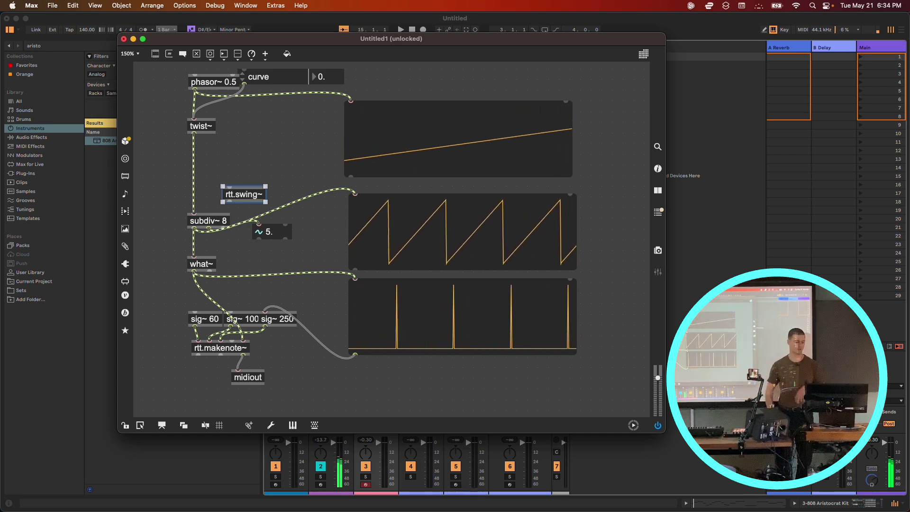
{"action": "left_click_drag", "start_coordinate": [242, 197], "coordinate": [204, 169]}
{"action": "left_click", "coordinate": [243, 98]}
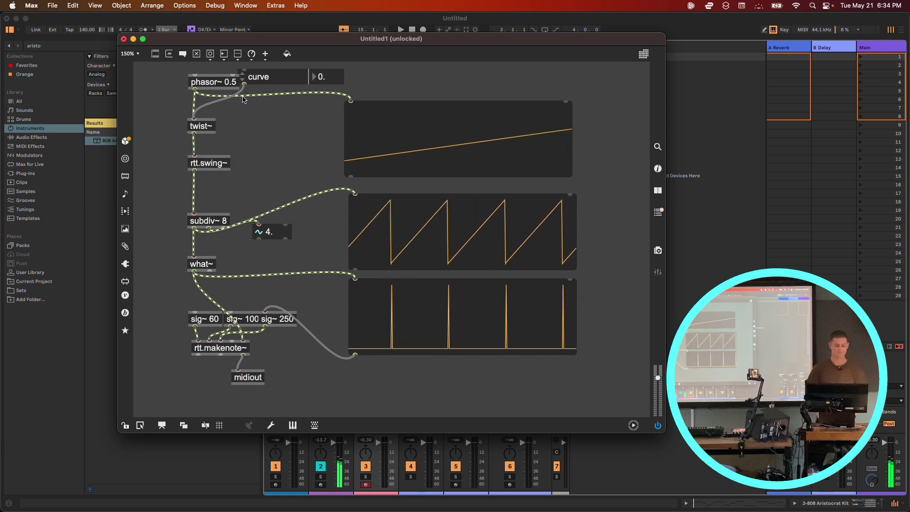
Connect the output of rtt.swing~ to the upper scope so it shows the swung ramp.
{"action": "left_click_drag", "start_coordinate": [201, 99], "coordinate": [201, 164]}
{"action": "right_click", "coordinate": [202, 164]}
{"action": "mouse_move", "coordinate": [209, 129]}
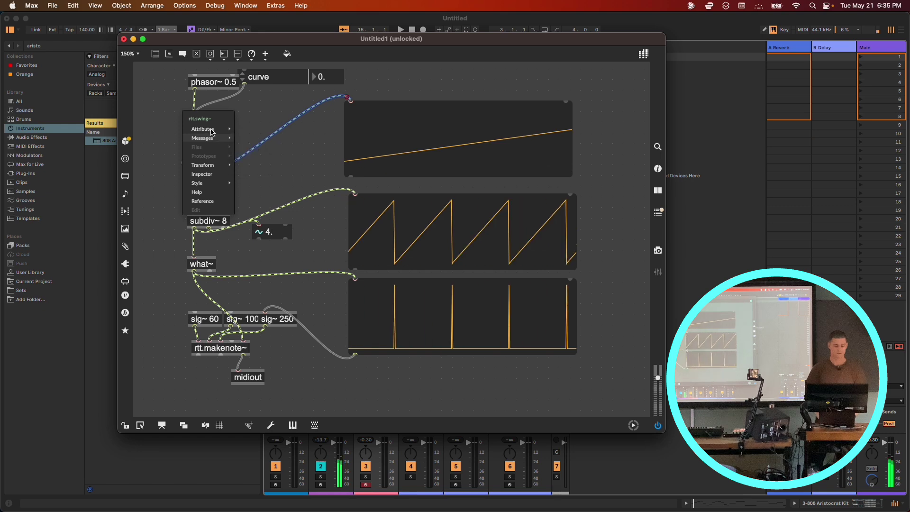
{"action": "left_click", "coordinate": [266, 128]}
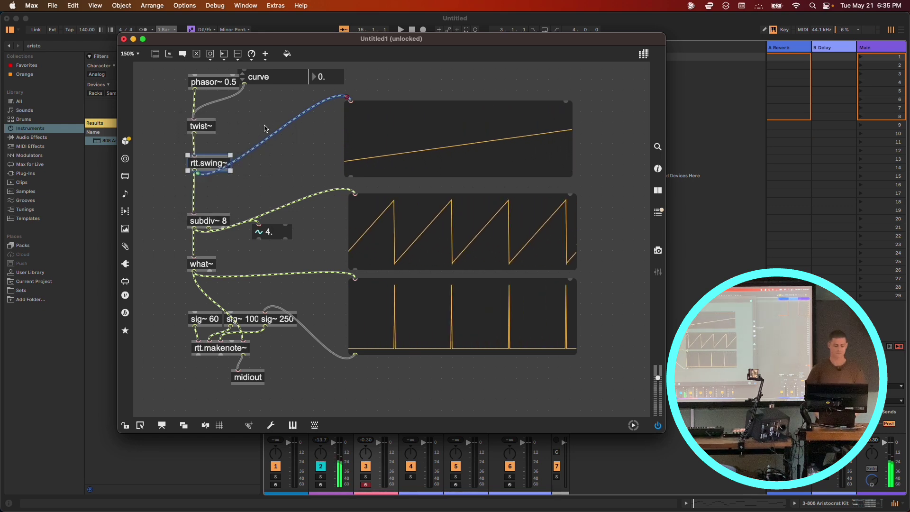
Attach a depth attribute control to rtt.swing~, lock the patch and set the depth to 0.43.
{"action": "right_click", "coordinate": [186, 163]}
{"action": "mouse_move", "coordinate": [211, 128]}
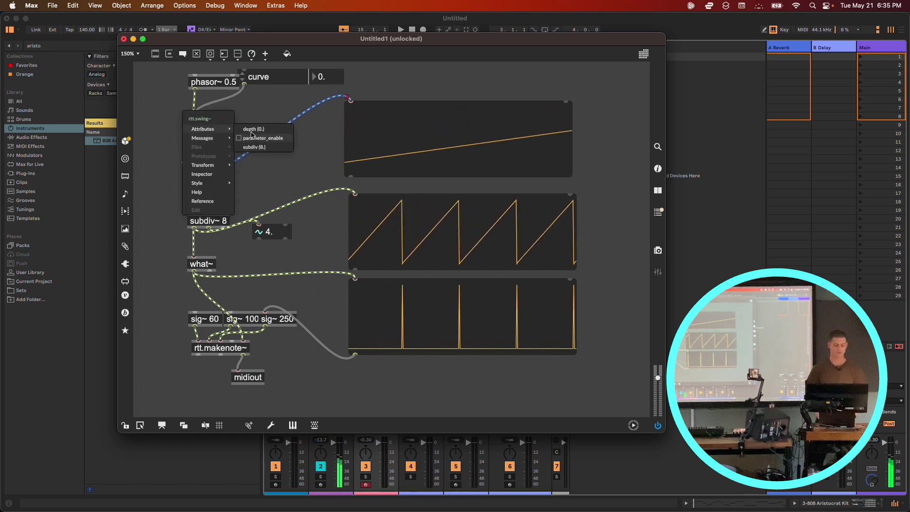
{"action": "left_click", "coordinate": [266, 129]}
{"action": "left_click_drag", "start_coordinate": [266, 137], "coordinate": [280, 128]}
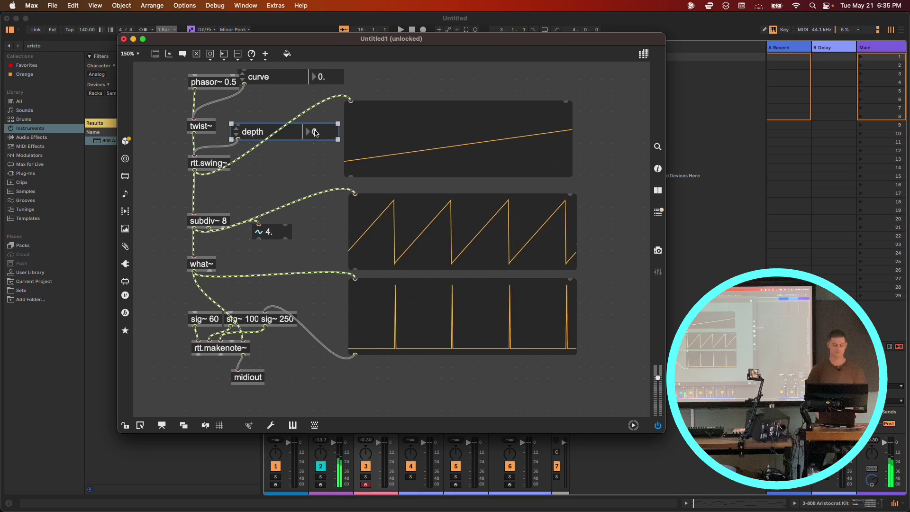
{"action": "key", "text": "super+e"}
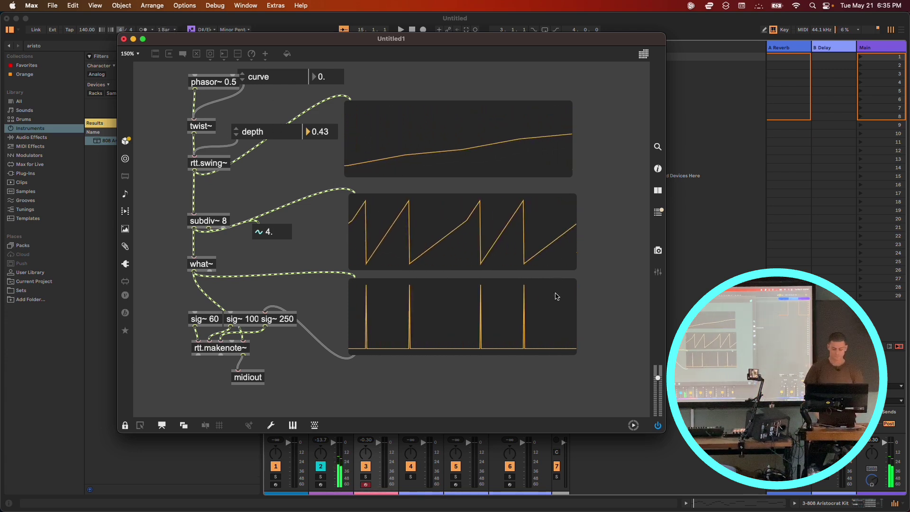
Switch to Live and open the first clip of the 808 drum track.
{"action": "key", "text": "super+Tab"}
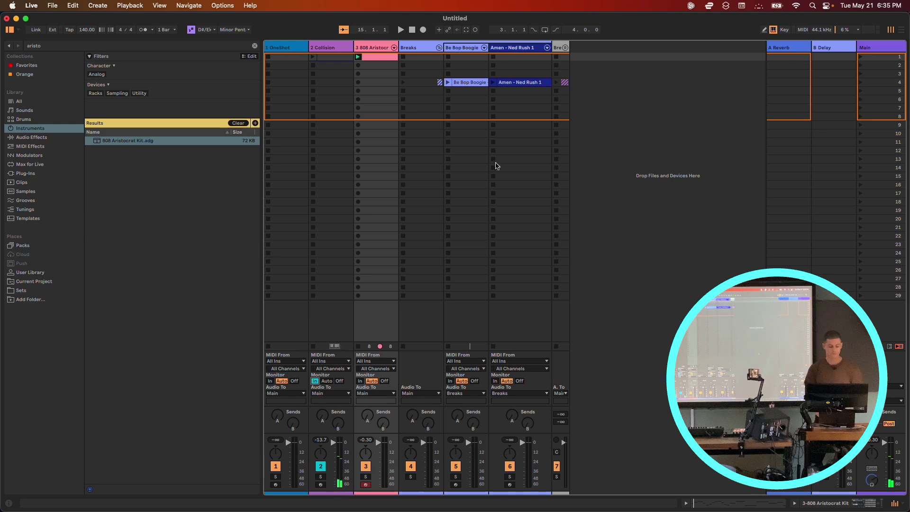
{"action": "double_click", "coordinate": [374, 57]}
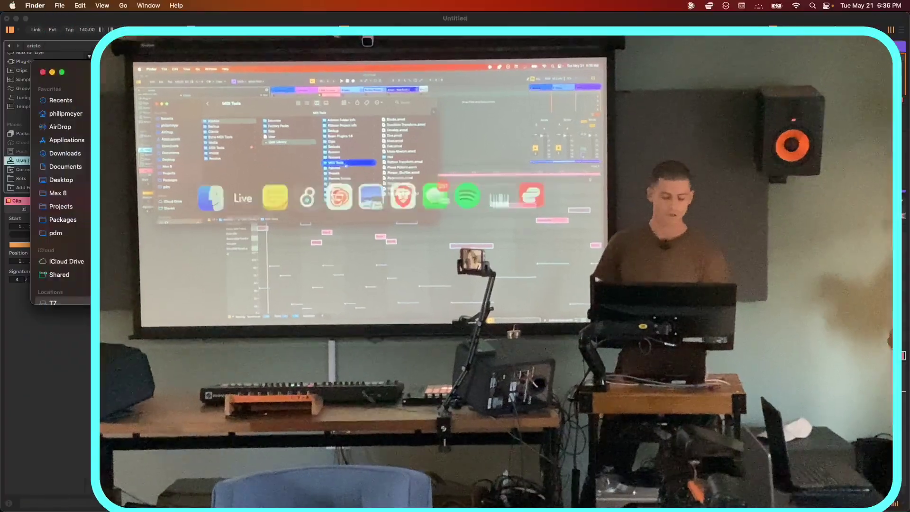
Show the MIDI Tools Download note in Stickies and the User Library's MIDI Tools folder in Finder, and return to Live.
{"action": "key", "text": "super+Tab"}
{"action": "key", "text": "super+Tab"}
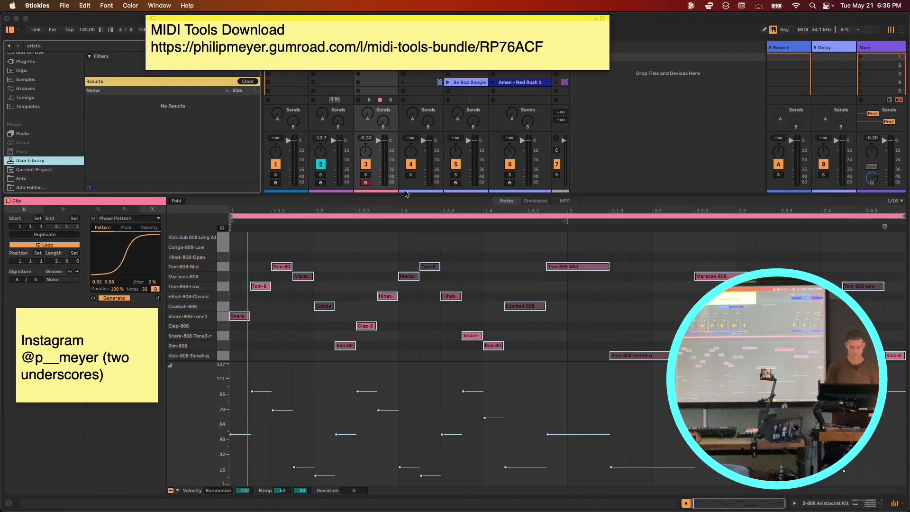
{"action": "key", "text": "super+Tab"}
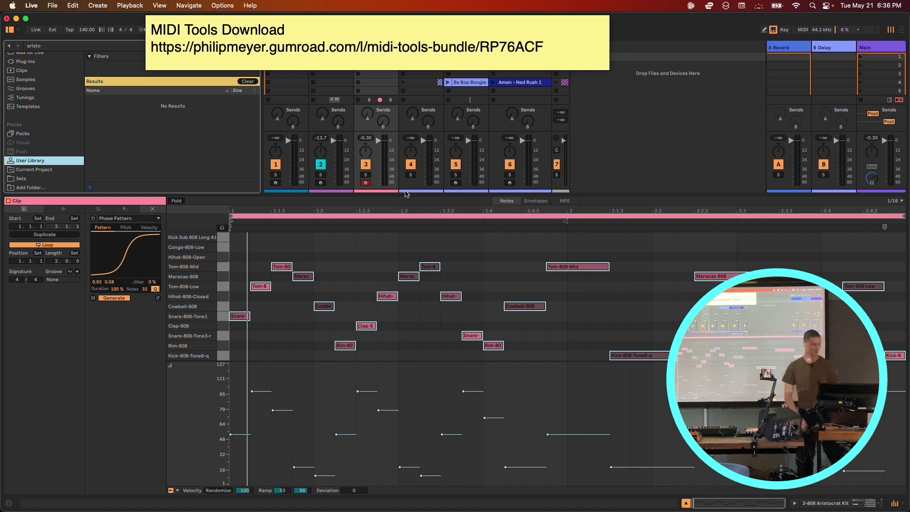
{"action": "key", "text": "super+Tab"}
{"action": "key", "text": "super+Tab"}
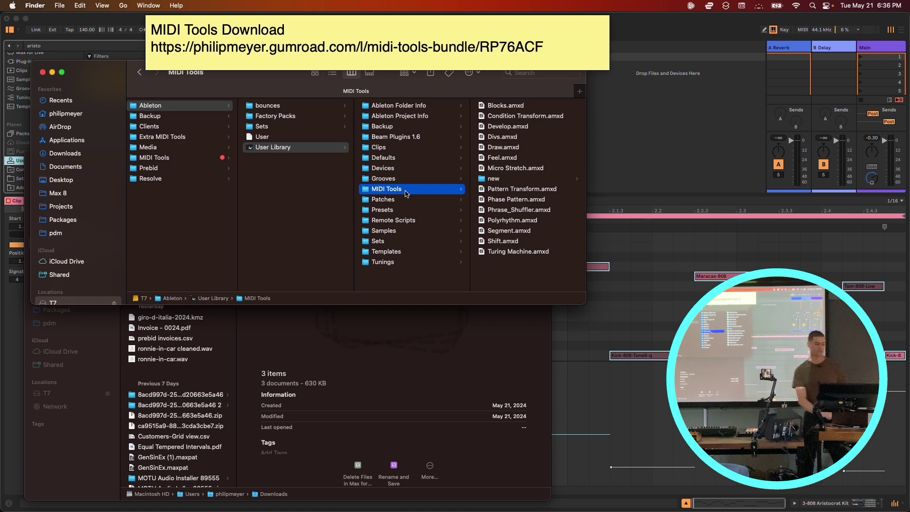
{"action": "left_click", "coordinate": [724, 151]}
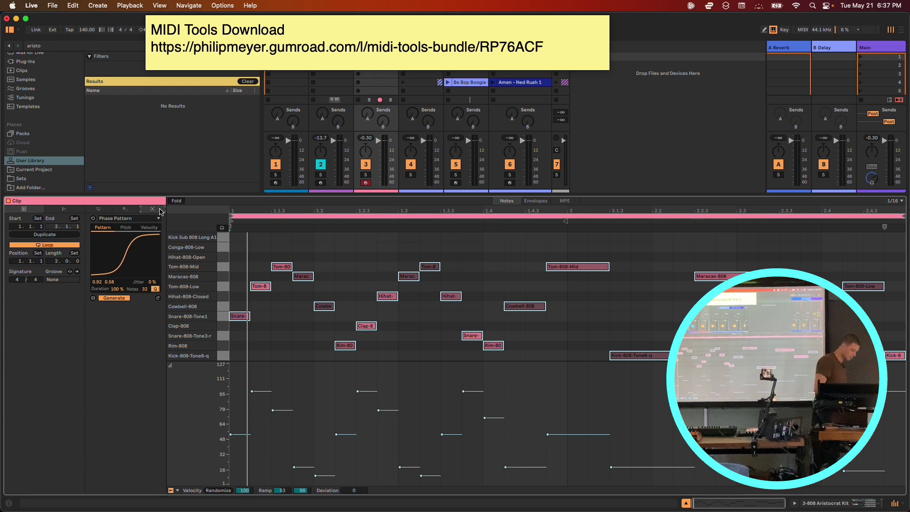
Add the line "User Library > MIDI Tools" below the download link in the sticky note, and enlarge the note.
{"action": "key", "text": "space"}
{"action": "left_click", "coordinate": [550, 56]}
{"action": "key", "text": "super+a"}
{"action": "key", "text": "BackSpace"}
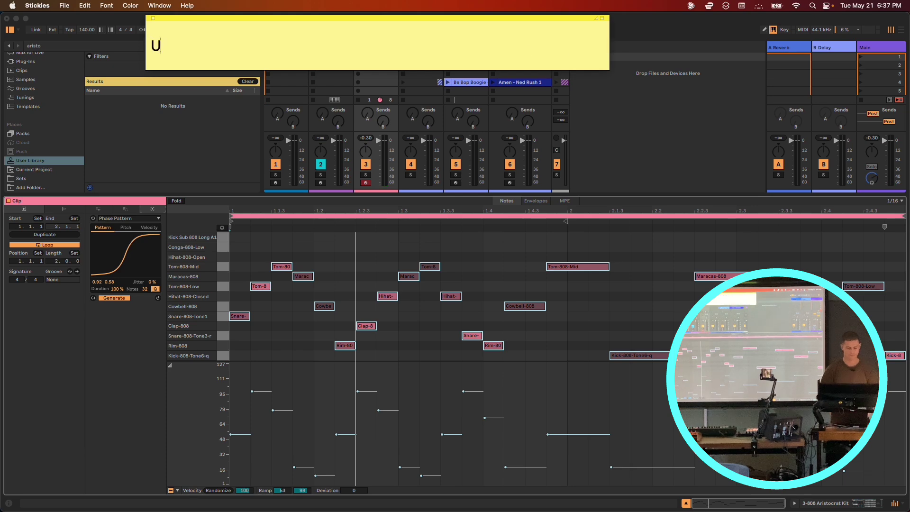
{"action": "type", "text": "User Library MIDI"}
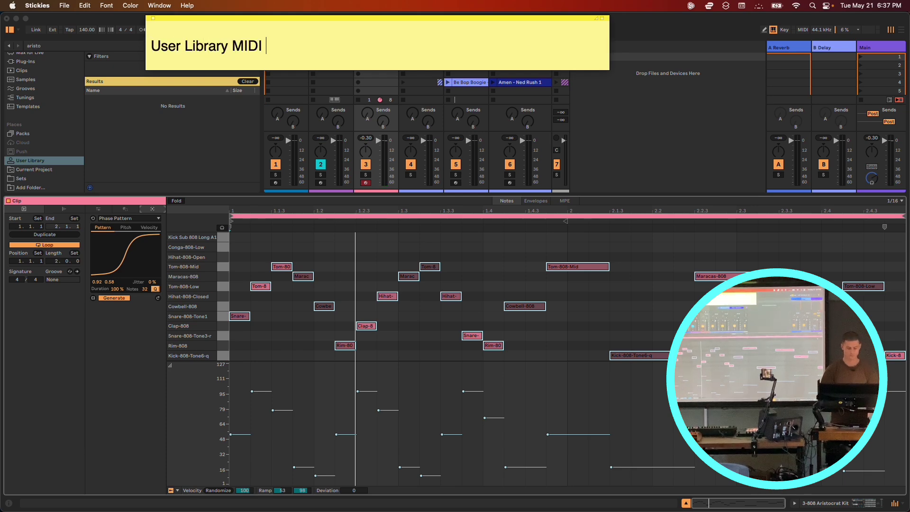
{"action": "key", "text": "super+z"}
{"action": "key", "text": "super+z"}
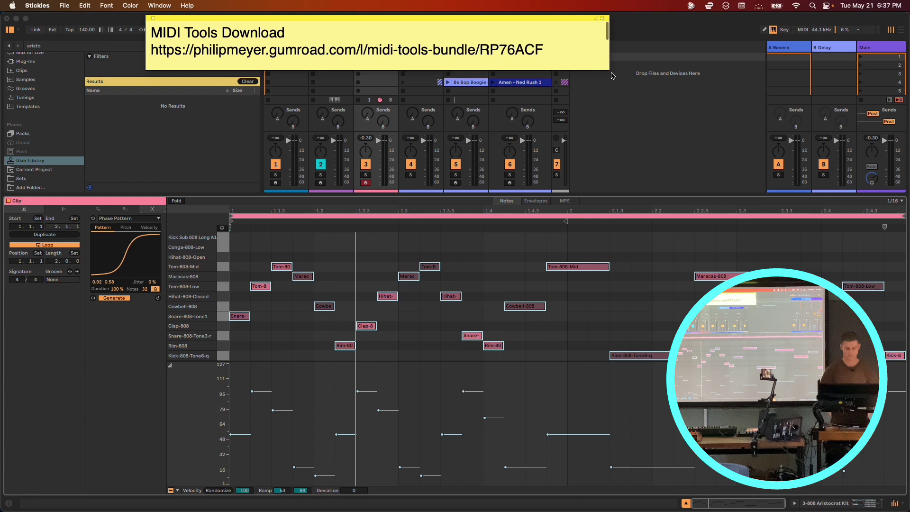
{"action": "left_click_drag", "start_coordinate": [622, 125], "coordinate": [621, 122]}
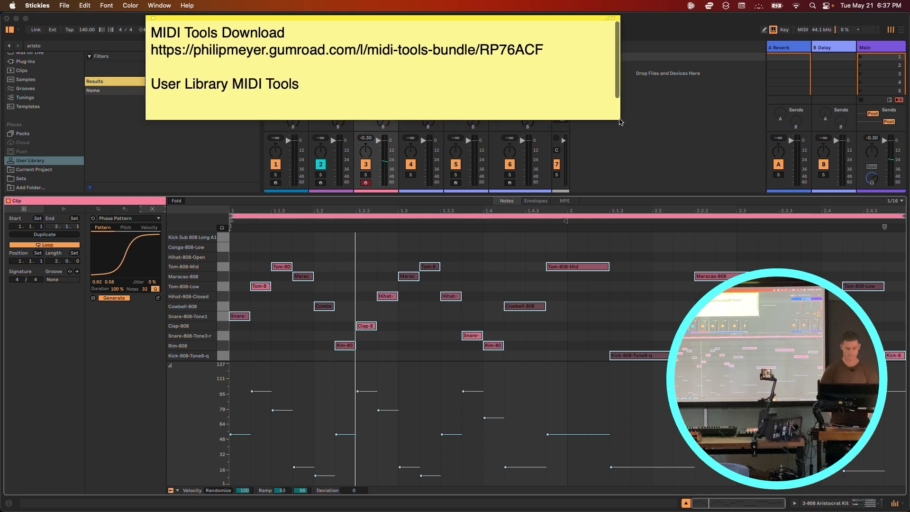
{"action": "scroll", "coordinate": [526, 117], "scroll_direction": "down", "scroll_amount": 1}
{"action": "left_click", "coordinate": [238, 80]}
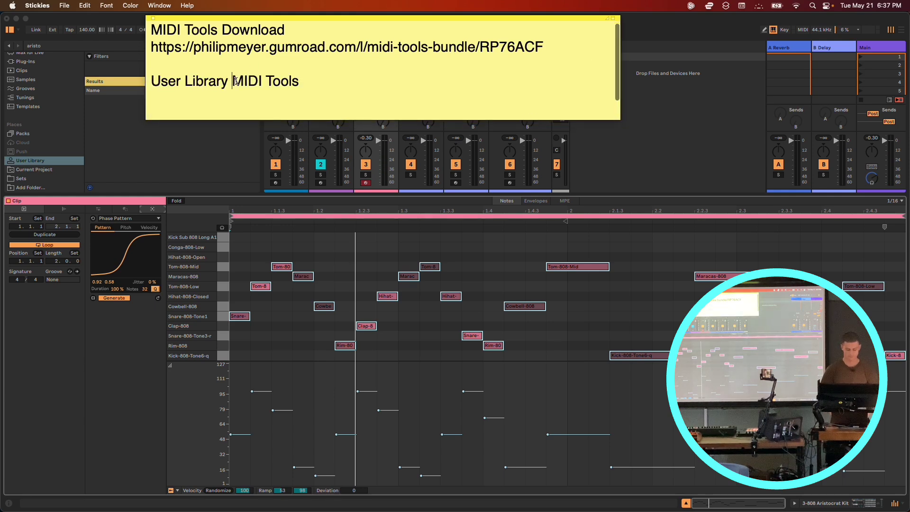
{"action": "type", "text": ">"}
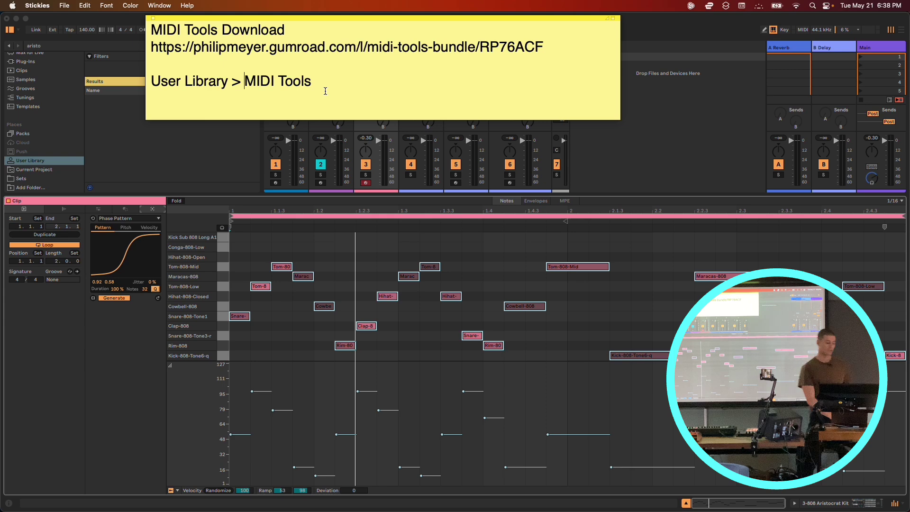
Move the download note aside and collapse it, and create an empty MIDI clip in the 808 track's third slot.
{"action": "left_click_drag", "start_coordinate": [334, 19], "coordinate": [634, 16]}
{"action": "double_click", "coordinate": [380, 75]}
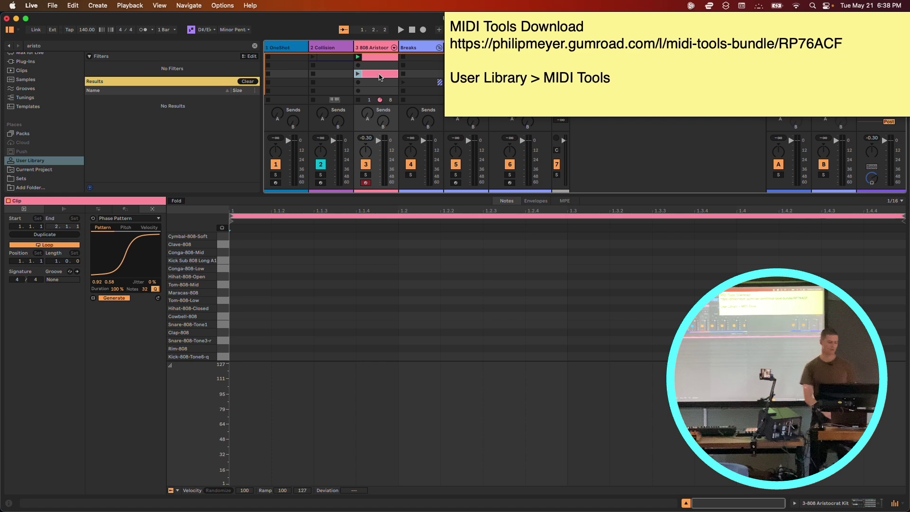
{"action": "double_click", "coordinate": [582, 15]}
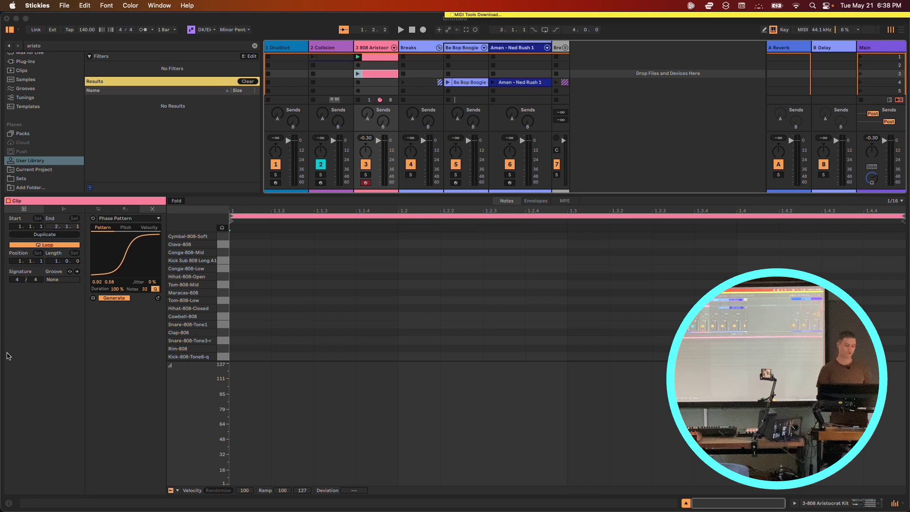
Narrow the clip properties area so its sections stack vertically, and widen it back to the side-by-side layout.
{"action": "left_click", "coordinate": [166, 206]}
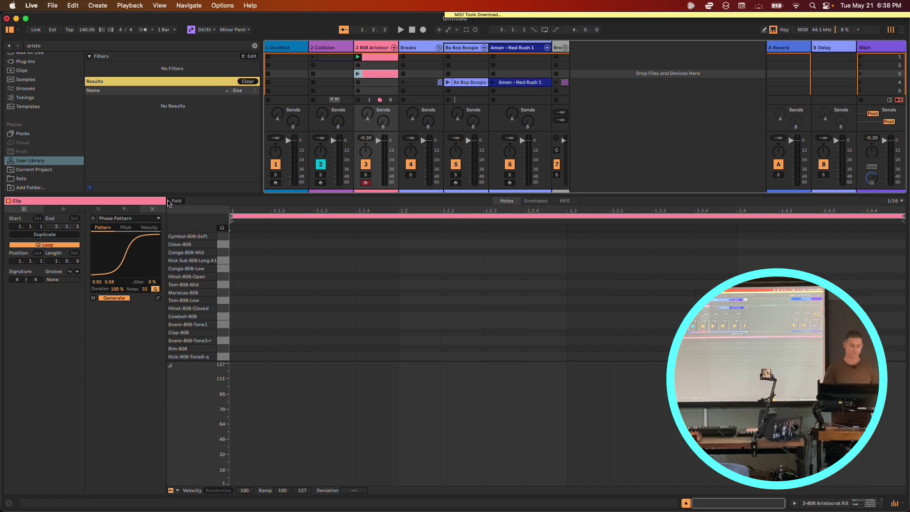
{"action": "left_click_drag", "start_coordinate": [165, 202], "coordinate": [86, 203]}
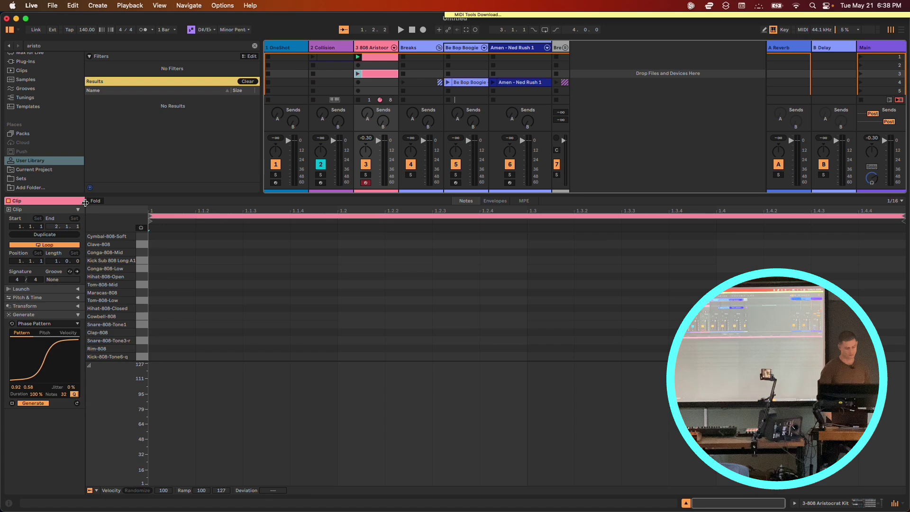
{"action": "left_click_drag", "start_coordinate": [86, 203], "coordinate": [174, 201]}
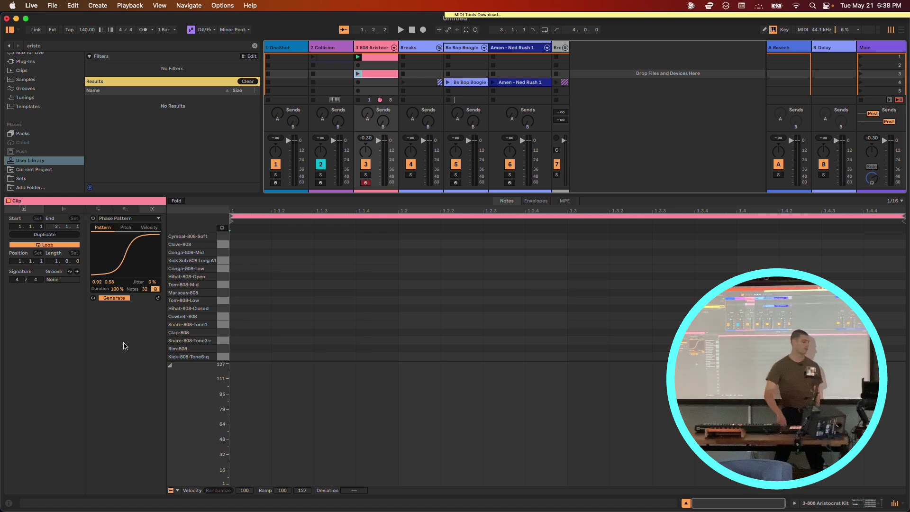
Generate notes with the Phase Pattern curve at 0.99 and 0.33, and reshape the curve to 0.20 and 0.00 with automatic generation on.
{"action": "mouse_move", "coordinate": [130, 279]}
{"action": "left_mouse_down"}
{"action": "mouse_move", "coordinate": [135, 303]}
{"action": "mouse_move", "coordinate": [137, 282]}
{"action": "left_mouse_up"}
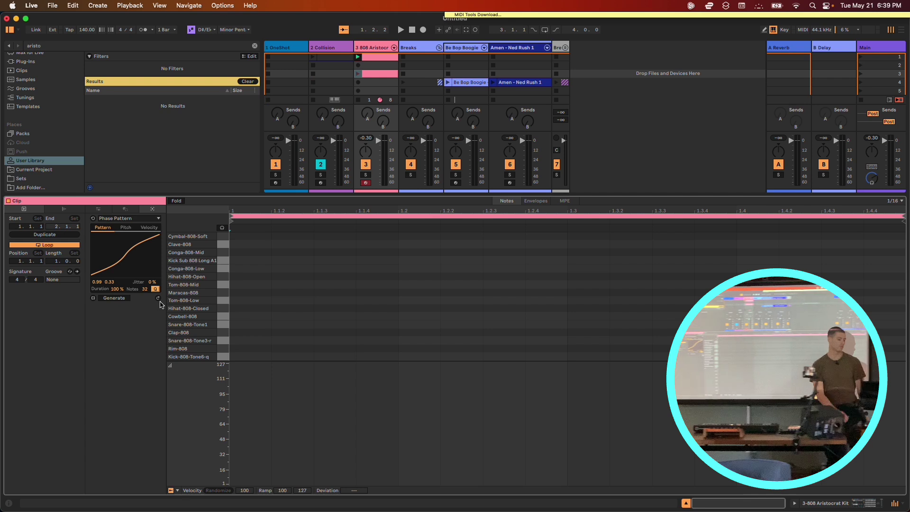
{"action": "left_click", "coordinate": [157, 299]}
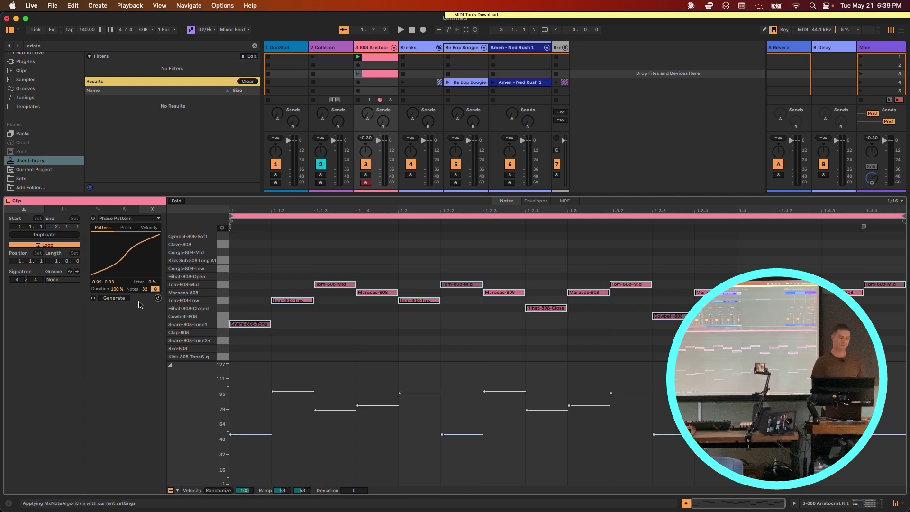
{"action": "left_click", "coordinate": [113, 299]}
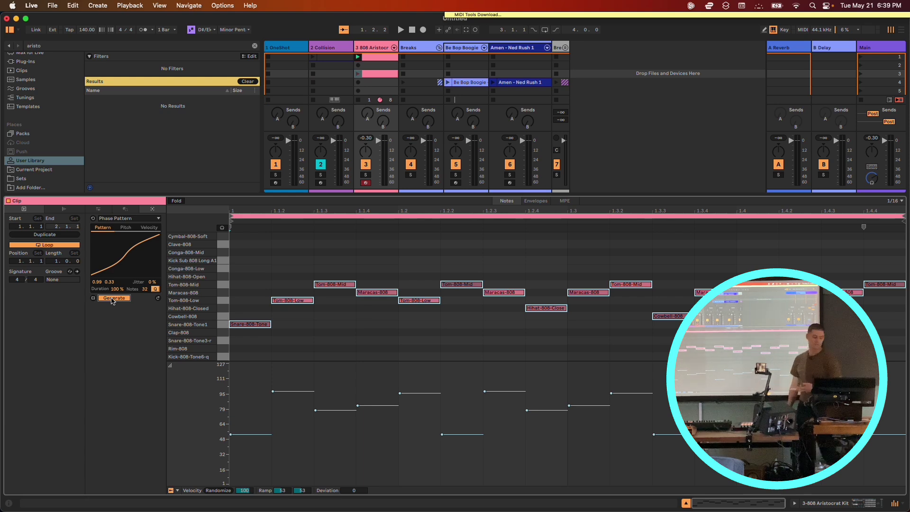
{"action": "mouse_move", "coordinate": [153, 270]}
{"action": "left_mouse_down"}
{"action": "mouse_move", "coordinate": [142, 242]}
{"action": "mouse_move", "coordinate": [153, 271]}
{"action": "left_mouse_up"}
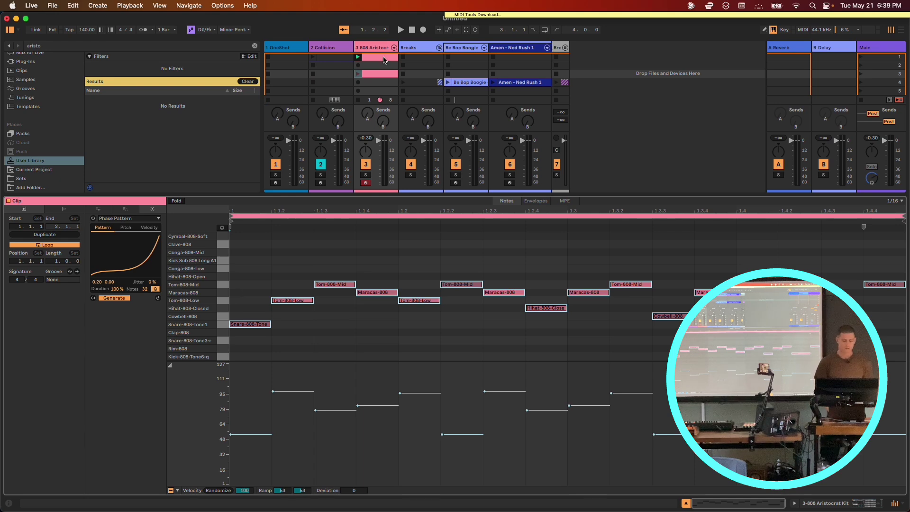
Move the 808 track's third-slot clip to the fifth slot and copy the first clip into the second slot.
{"action": "key", "text": "super+z"}
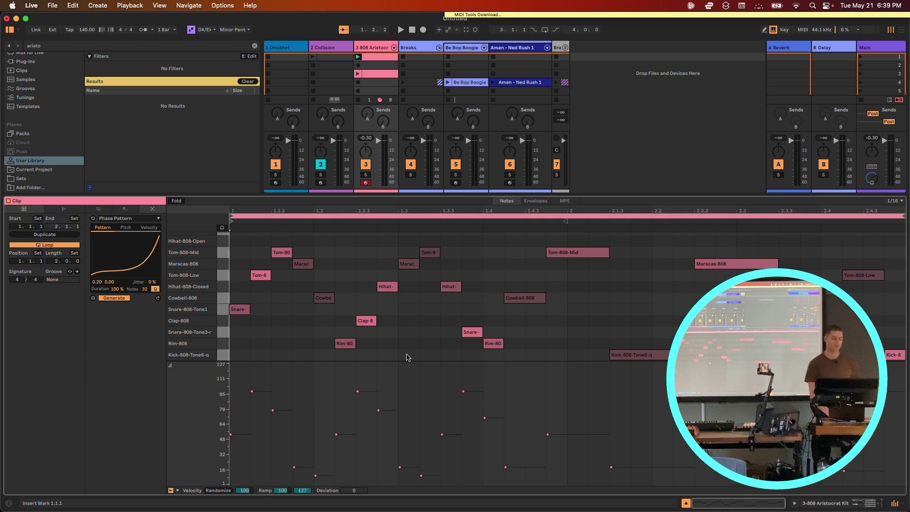
{"action": "left_click_drag", "start_coordinate": [377, 74], "coordinate": [377, 91]}
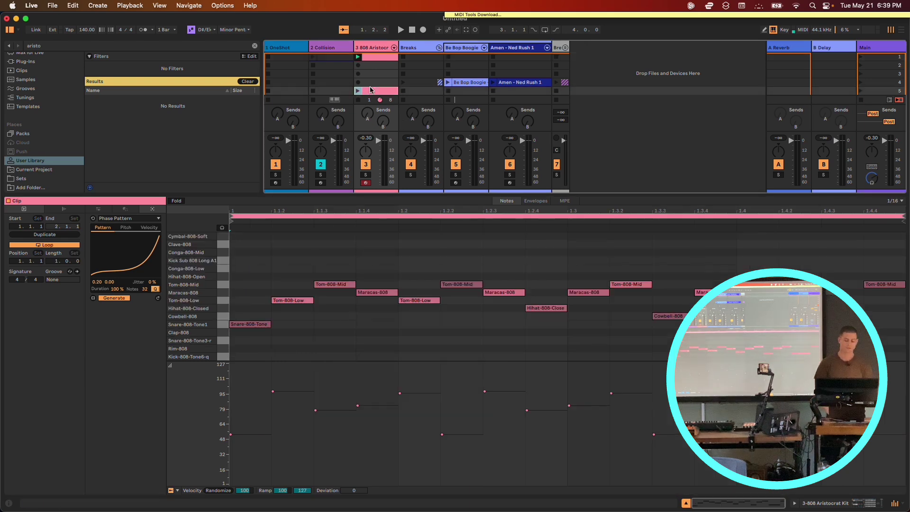
{"action": "left_click", "coordinate": [385, 57]}
{"action": "left_click_drag", "start_coordinate": [385, 59], "coordinate": [385, 69]}
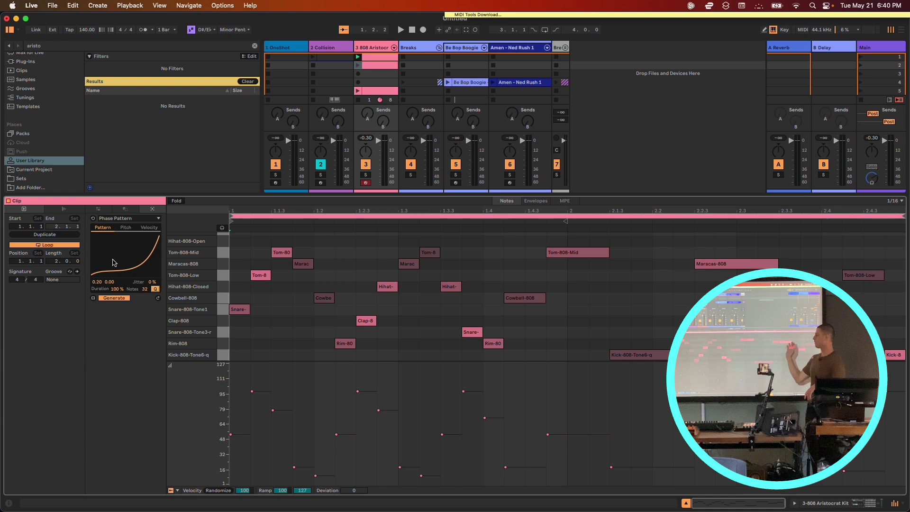
Choose Feel as the MIDI transformation for the copied clip's notes.
{"action": "left_click", "coordinate": [123, 209]}
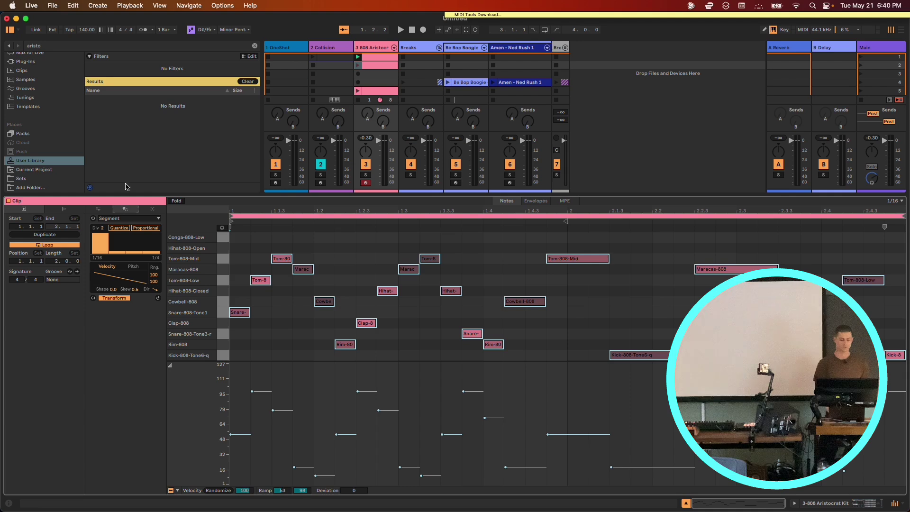
{"action": "left_click", "coordinate": [106, 219]}
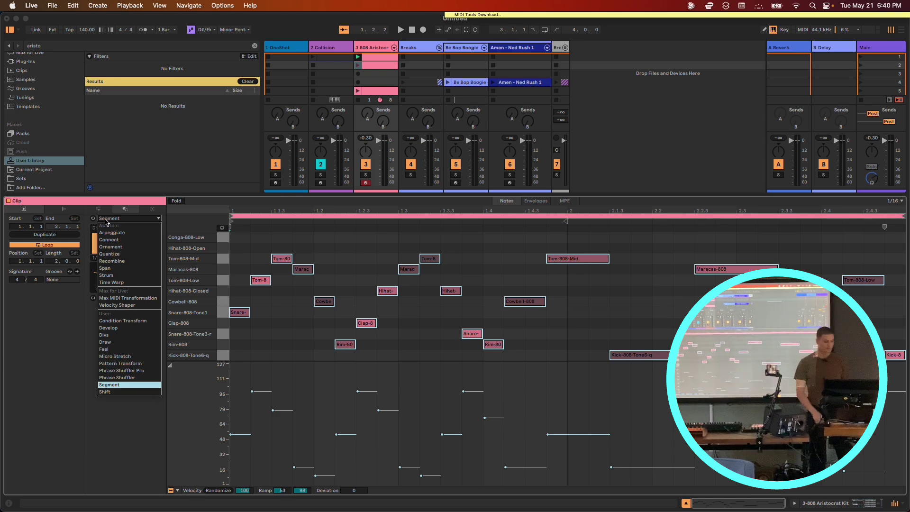
{"action": "left_click", "coordinate": [134, 351]}
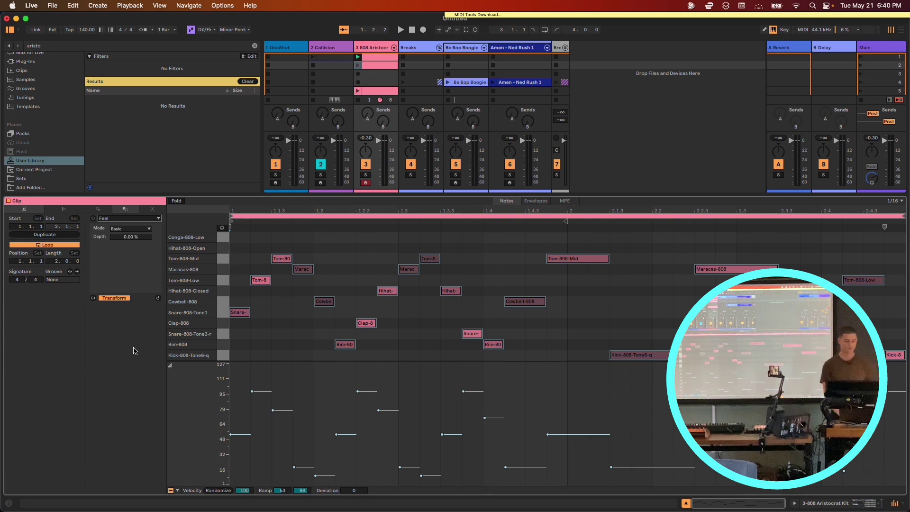
Play the 808 track's first clip and raise the Feel depth in Basic mode, pausing at about 33% before going higher.
{"action": "left_click", "coordinate": [359, 57]}
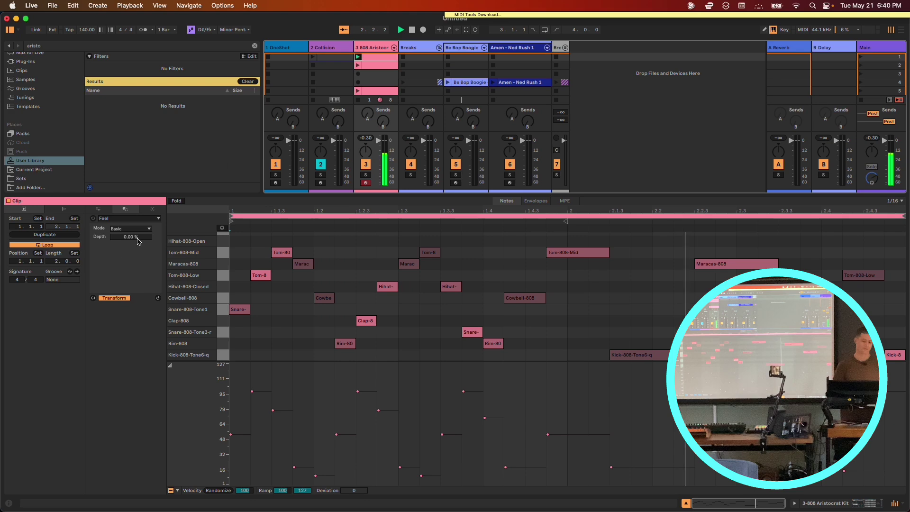
{"action": "mouse_move", "coordinate": [136, 242]}
{"action": "left_mouse_down"}
{"action": "mouse_move", "coordinate": [136, 223]}
{"action": "mouse_move", "coordinate": [142, 241]}
{"action": "left_mouse_up"}
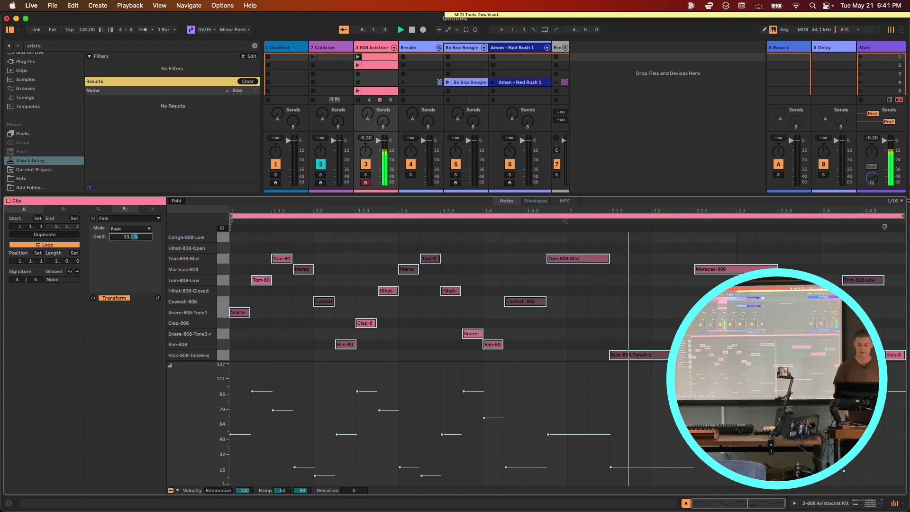
{"action": "left_click_drag", "start_coordinate": [131, 236], "coordinate": [128, 243]}
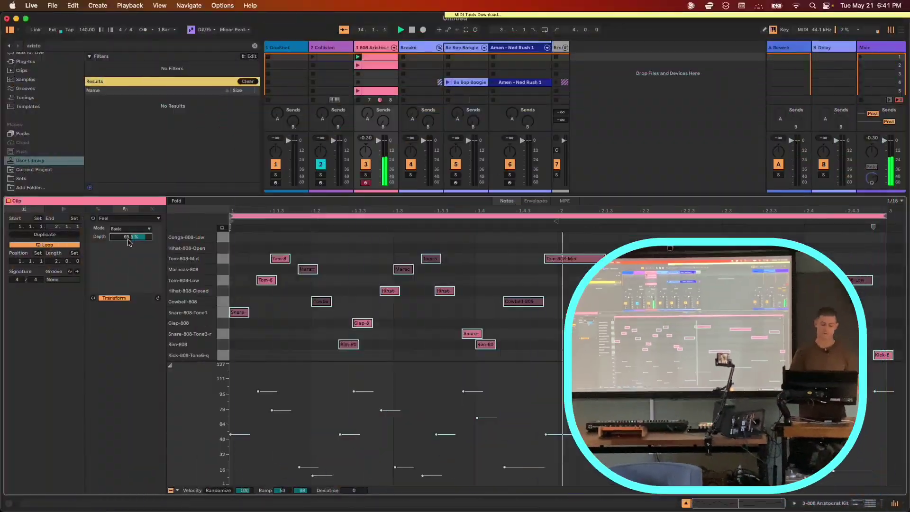
Raise the Feel depth to about 77%, lower it to -100%, and reset it to 0%.
{"action": "left_click_drag", "start_coordinate": [128, 243], "coordinate": [128, 243]}
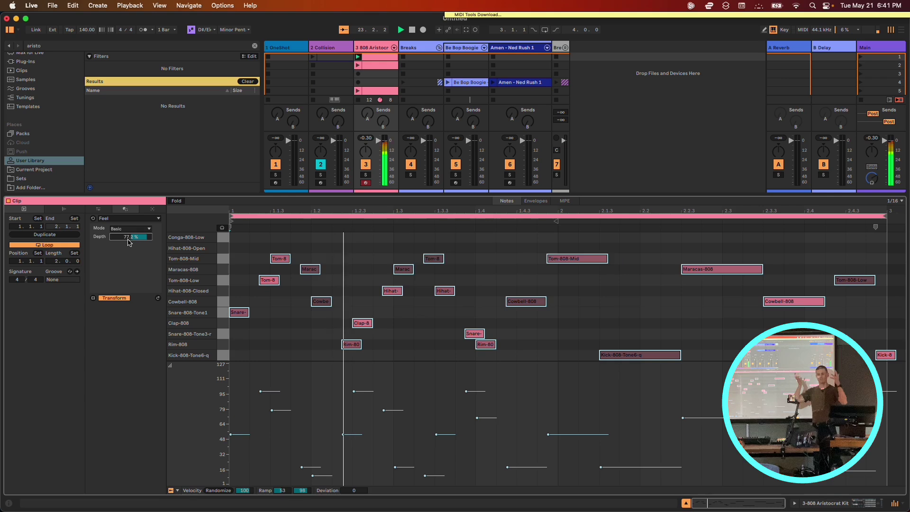
{"action": "left_click_drag", "start_coordinate": [129, 242], "coordinate": [129, 285]}
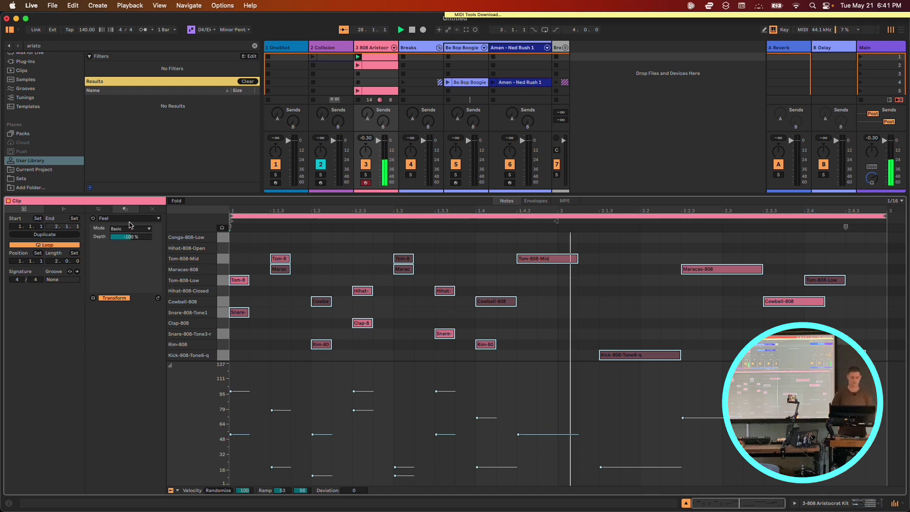
{"action": "left_click", "coordinate": [133, 236]}
{"action": "key", "text": "Delete"}
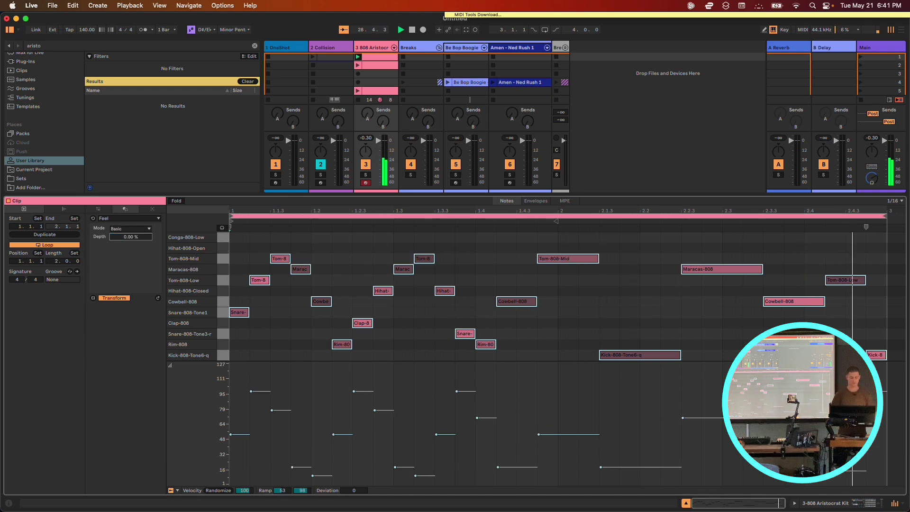
Switch Feel to Advanced mode, draw a wavy timing curve, and sweep the depth up to about 93% and back down to -0.79%.
{"action": "left_click", "coordinate": [134, 230]}
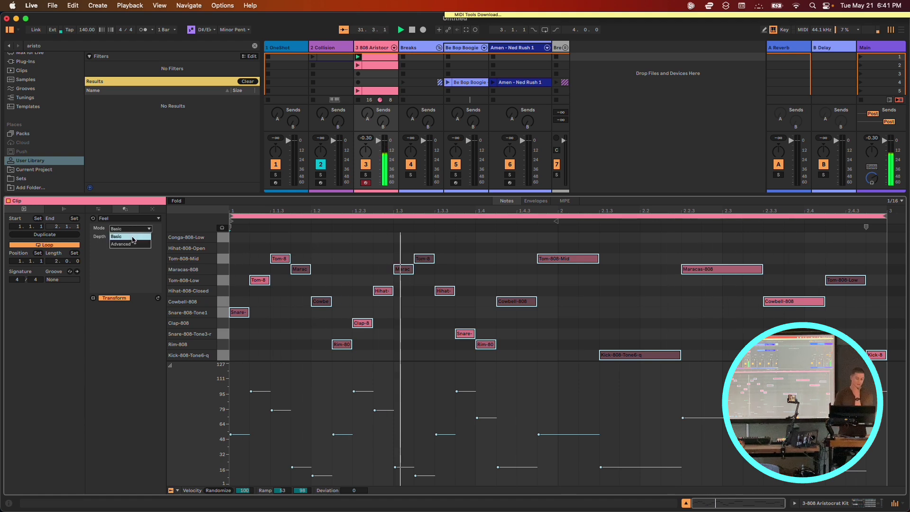
{"action": "left_click", "coordinate": [133, 244]}
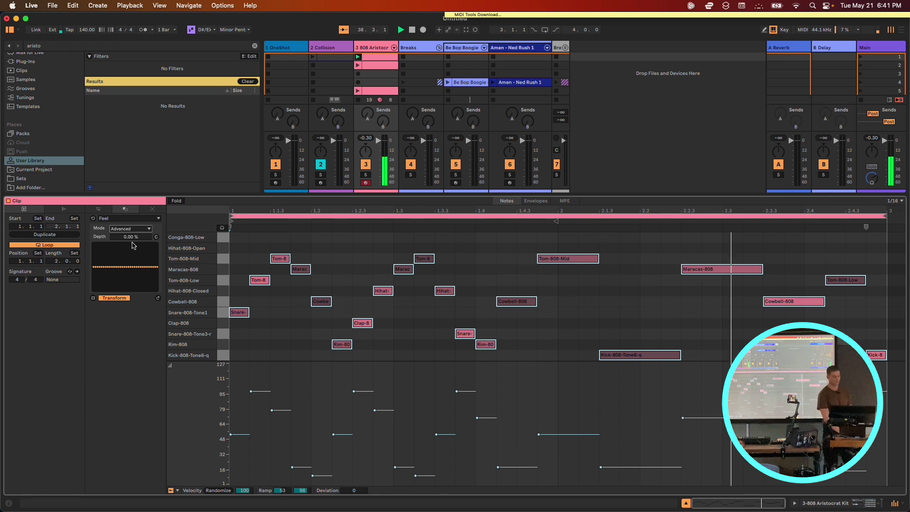
{"action": "left_click_drag", "start_coordinate": [94, 268], "coordinate": [162, 277]}
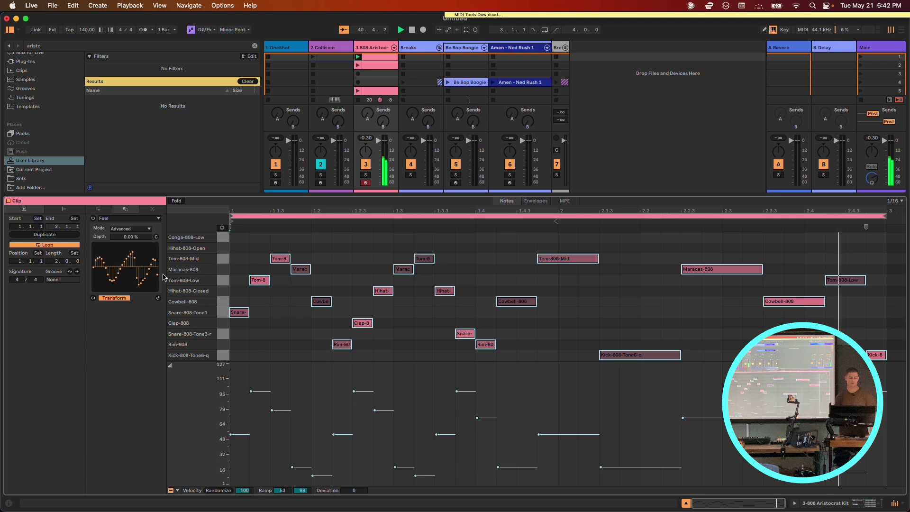
{"action": "left_click_drag", "start_coordinate": [131, 236], "coordinate": [132, 192]}
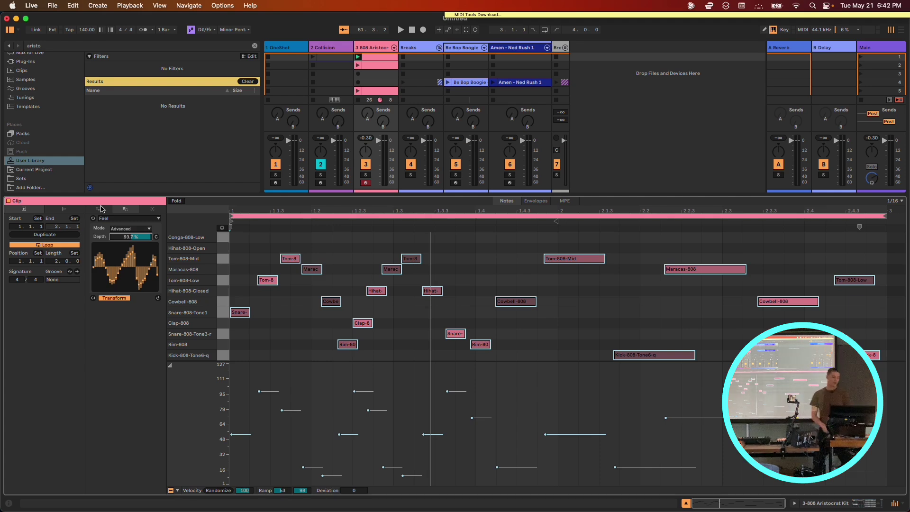
{"action": "left_click_drag", "start_coordinate": [119, 240], "coordinate": [119, 285]}
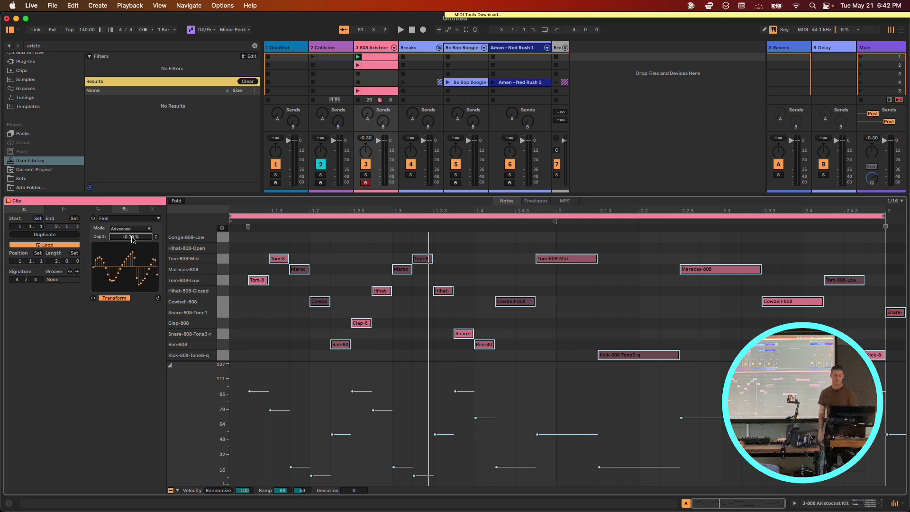
Create a clip in the 808 track's third slot and generate 16 notes with Phase Pattern.
{"action": "double_click", "coordinate": [377, 77]}
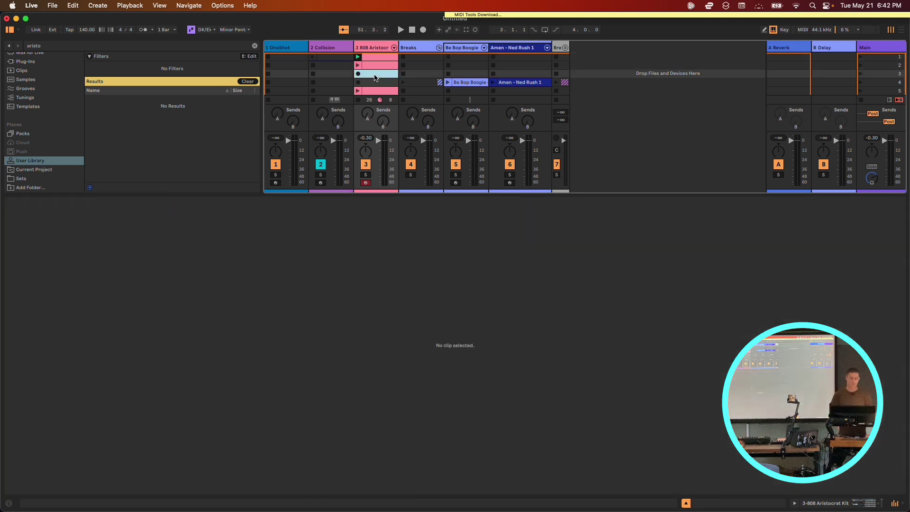
{"action": "left_click", "coordinate": [143, 210]}
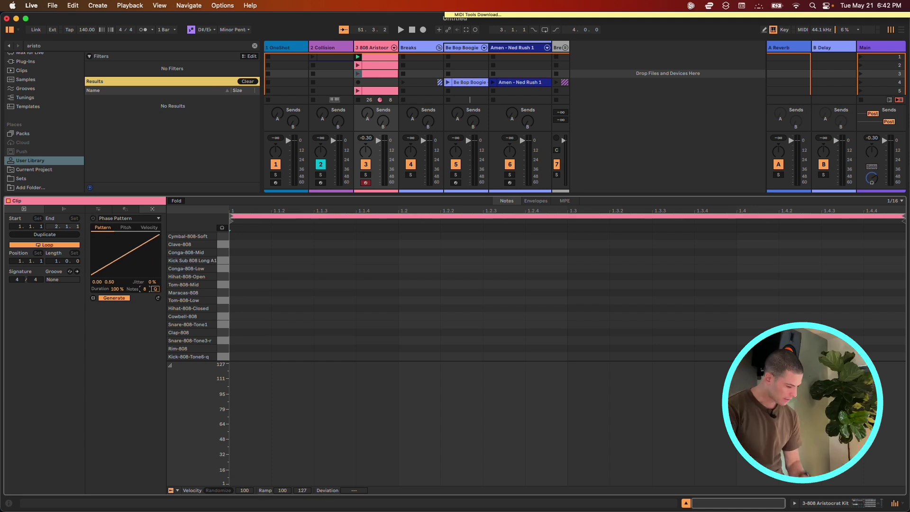
{"action": "left_click_drag", "start_coordinate": [148, 292], "coordinate": [149, 285]}
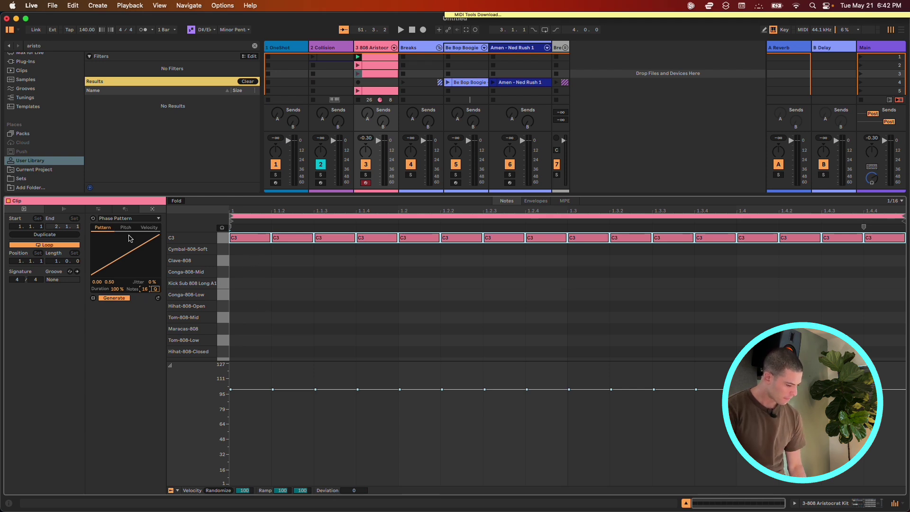
Set both the high and low pitch of the Phase Pattern to E1 so every note plays the snare.
{"action": "scroll", "coordinate": [148, 292], "scroll_direction": "down", "scroll_amount": 5}
{"action": "scroll", "coordinate": [148, 292], "scroll_direction": "down", "scroll_amount": 20}
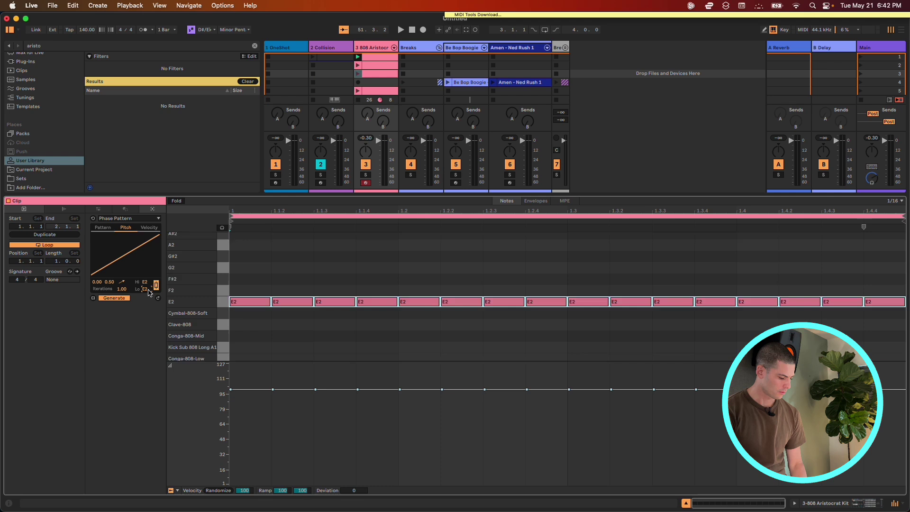
{"action": "scroll", "coordinate": [148, 293], "scroll_direction": "up", "scroll_amount": 10}
{"action": "scroll", "coordinate": [149, 293], "scroll_direction": "down", "scroll_amount": 10}
{"action": "scroll", "coordinate": [148, 292], "scroll_direction": "up", "scroll_amount": 20}
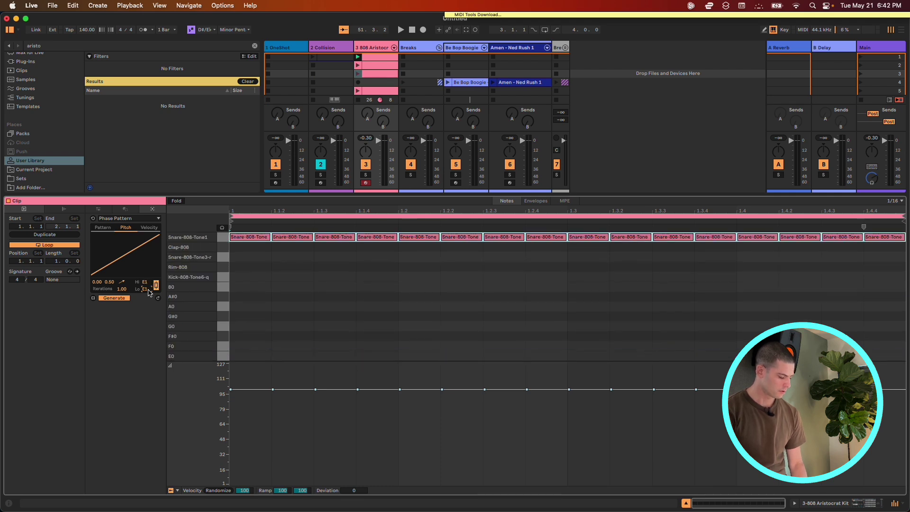
Play the third-slot clip and switch its MIDI tool to the Feel transformation.
{"action": "key", "text": "space"}
{"action": "left_click", "coordinate": [359, 74]}
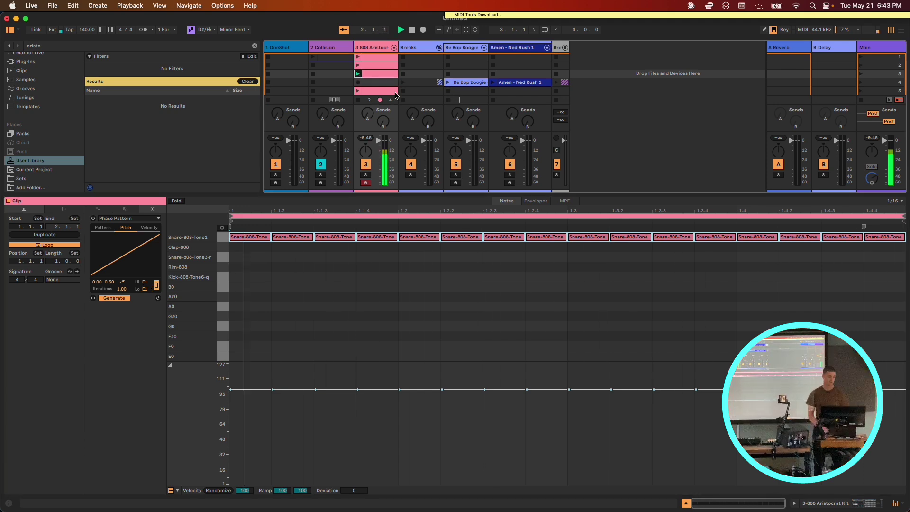
{"action": "left_click", "coordinate": [126, 207]}
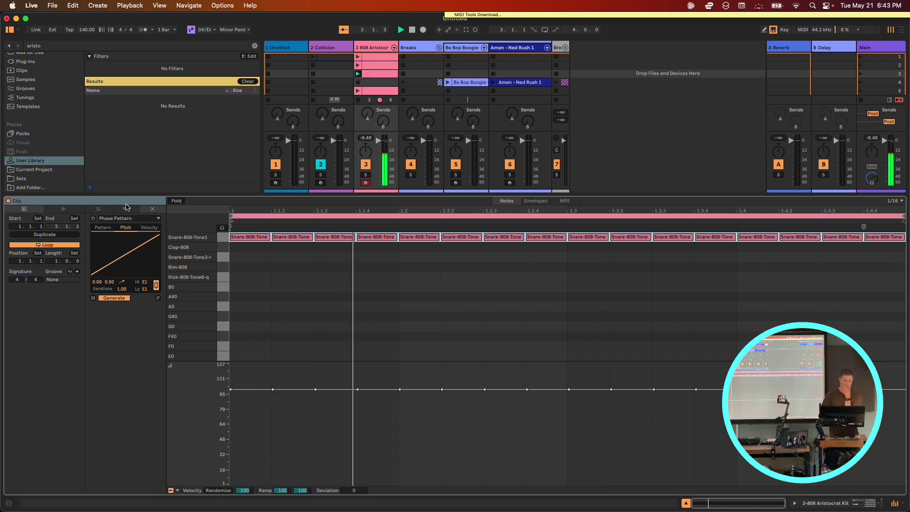
{"action": "left_click", "coordinate": [126, 208]}
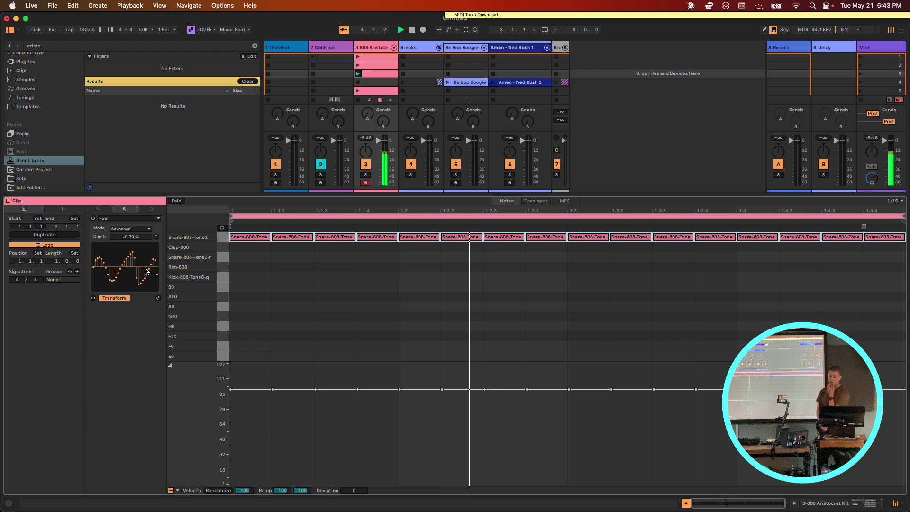
Raise the Feel depth to about 55%, redraw the curve with jagged offsets, and lower the depth to 0.79%.
{"action": "left_click", "coordinate": [131, 237]}
{"action": "left_click_drag", "start_coordinate": [132, 236], "coordinate": [132, 196]}
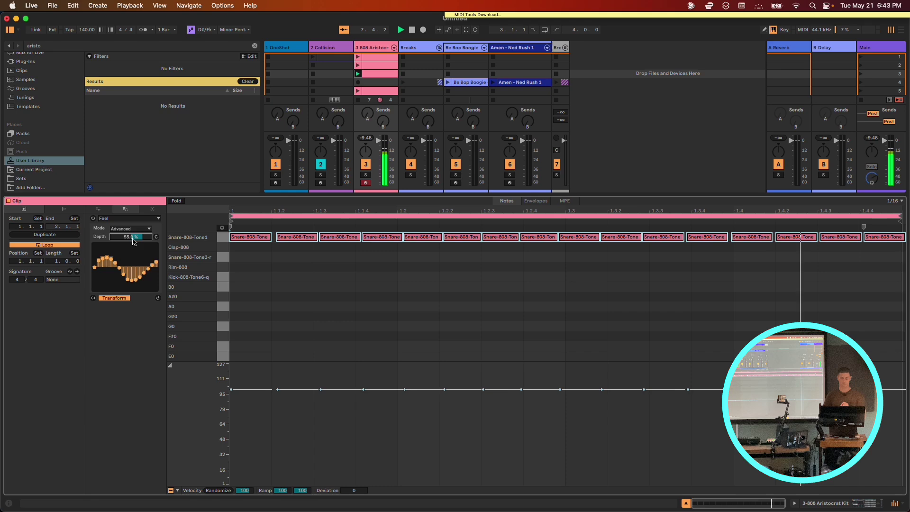
{"action": "left_click_drag", "start_coordinate": [118, 271], "coordinate": [124, 264]}
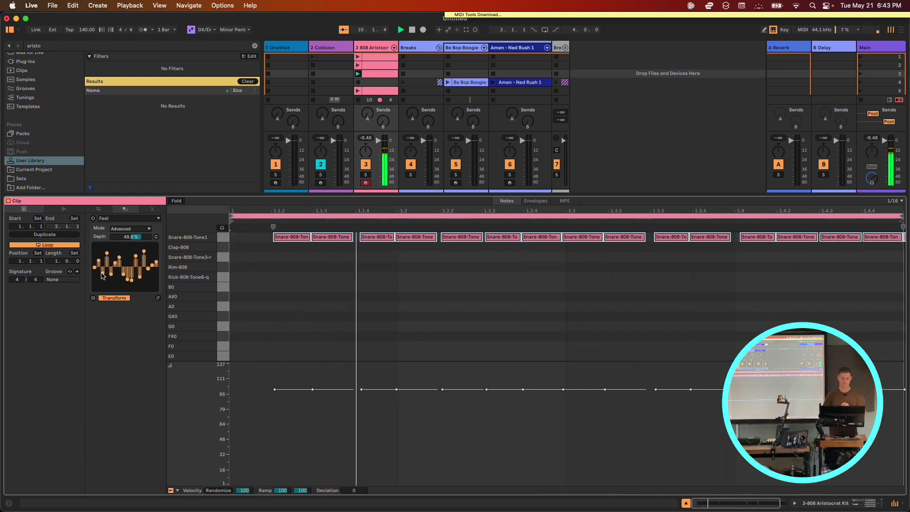
{"action": "left_click_drag", "start_coordinate": [131, 236], "coordinate": [135, 240]}
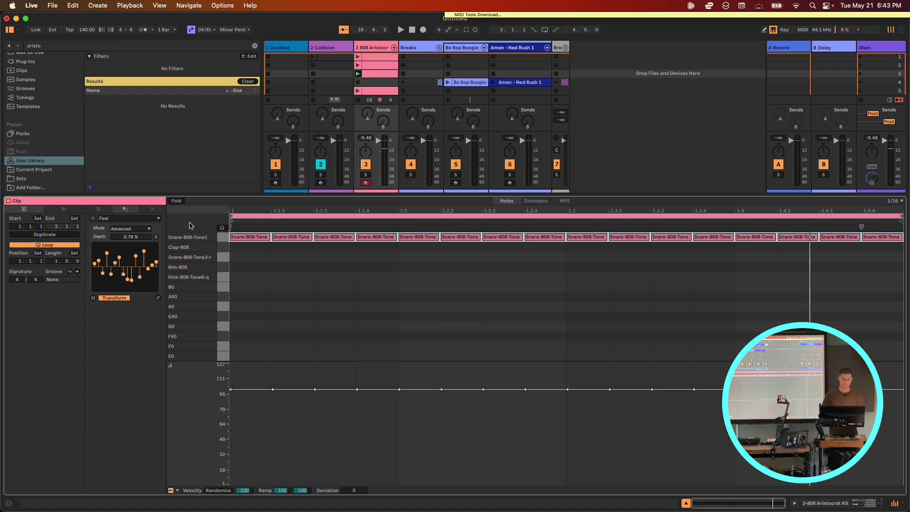
Open the 808 track's first clip and choose Divs as the MIDI transformation.
{"action": "left_click", "coordinate": [377, 66]}
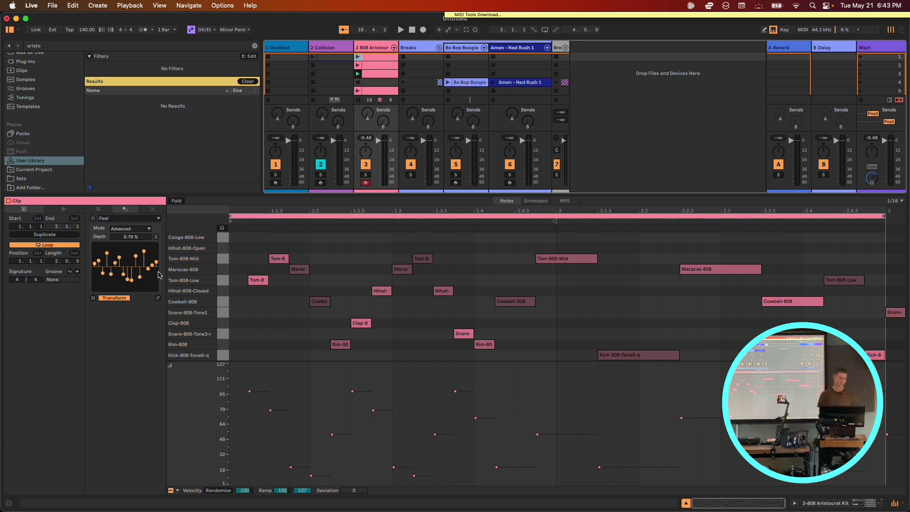
{"action": "left_click", "coordinate": [110, 218]}
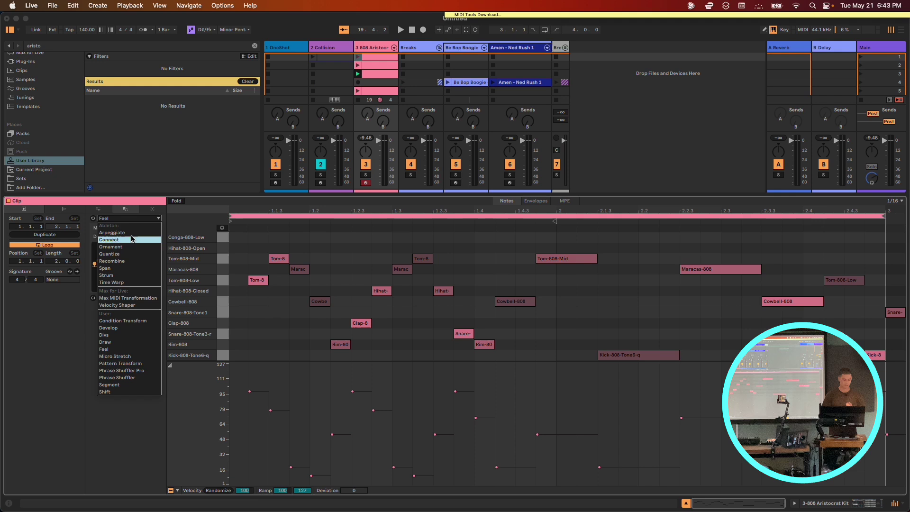
{"action": "left_click", "coordinate": [120, 335]}
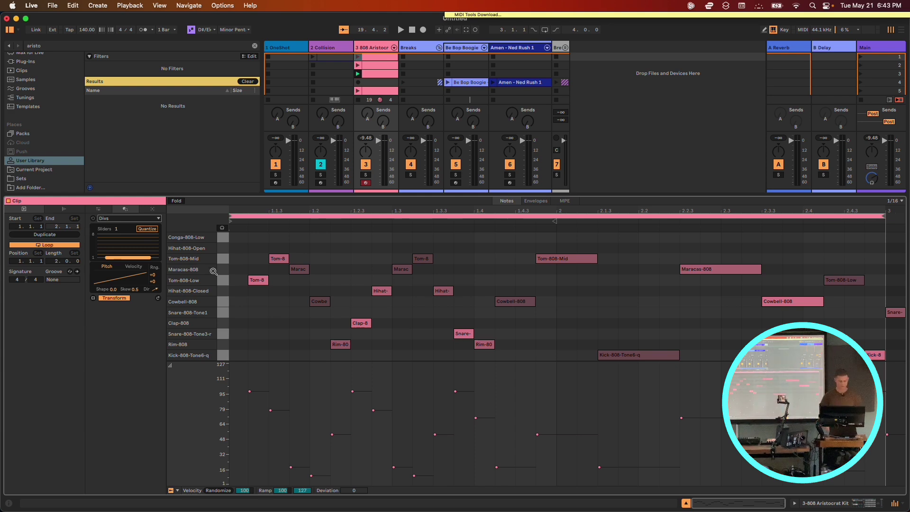
Regenerate the 808 track's third-slot clip with 8 Phase Pattern notes across a loop length of 2.0.0.
{"action": "left_click", "coordinate": [372, 90]}
{"action": "scroll", "coordinate": [374, 81], "scroll_direction": "down", "scroll_amount": 3}
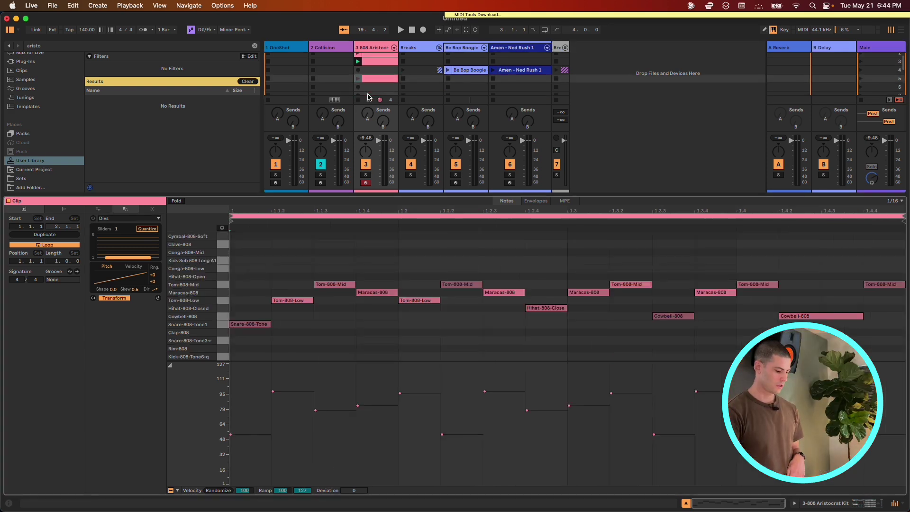
{"action": "scroll", "coordinate": [373, 82], "scroll_direction": "up", "scroll_amount": 3}
{"action": "left_click", "coordinate": [379, 64]}
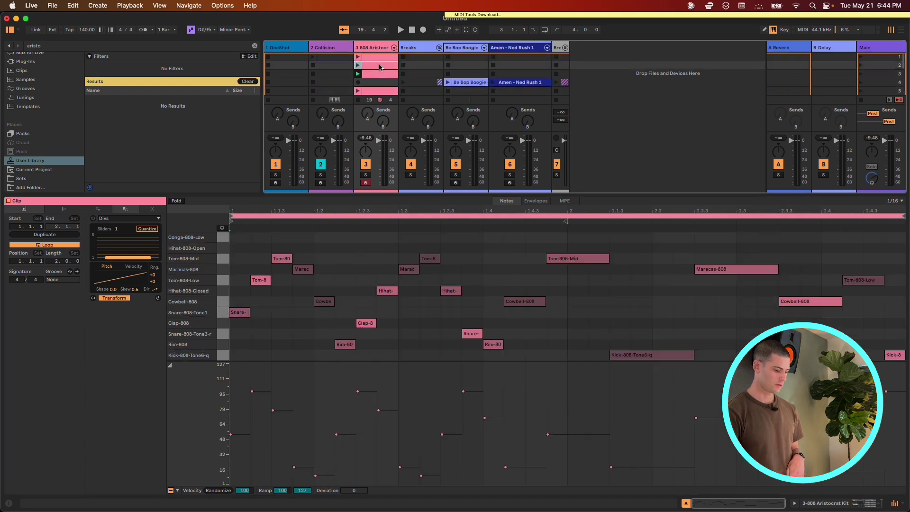
{"action": "left_click", "coordinate": [376, 89]}
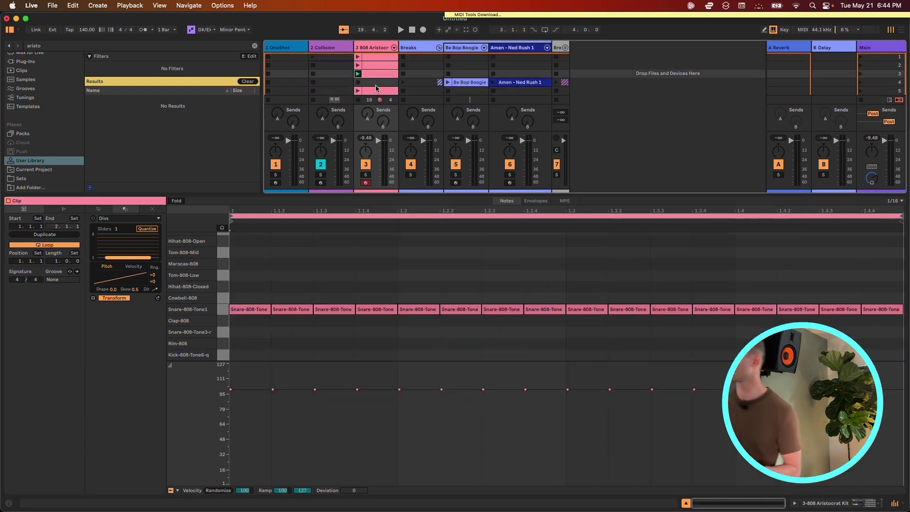
{"action": "left_click", "coordinate": [158, 209]}
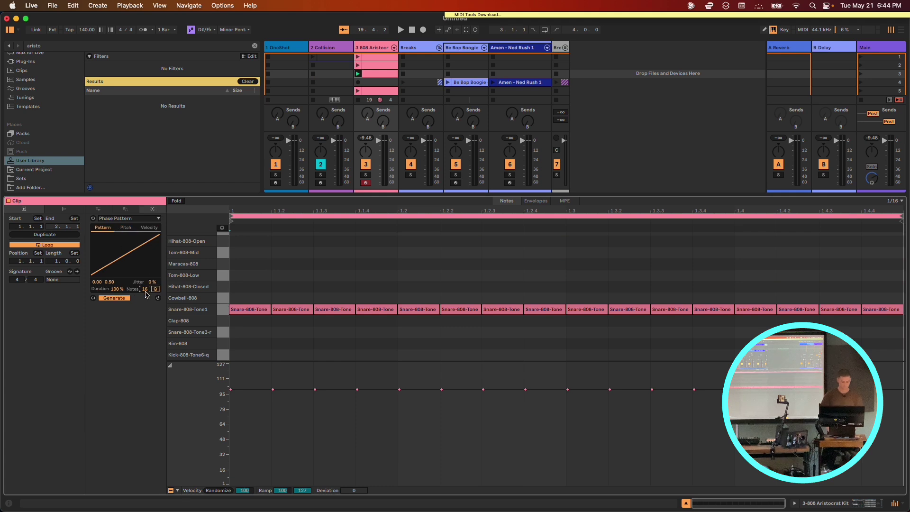
{"action": "key", "text": "Return"}
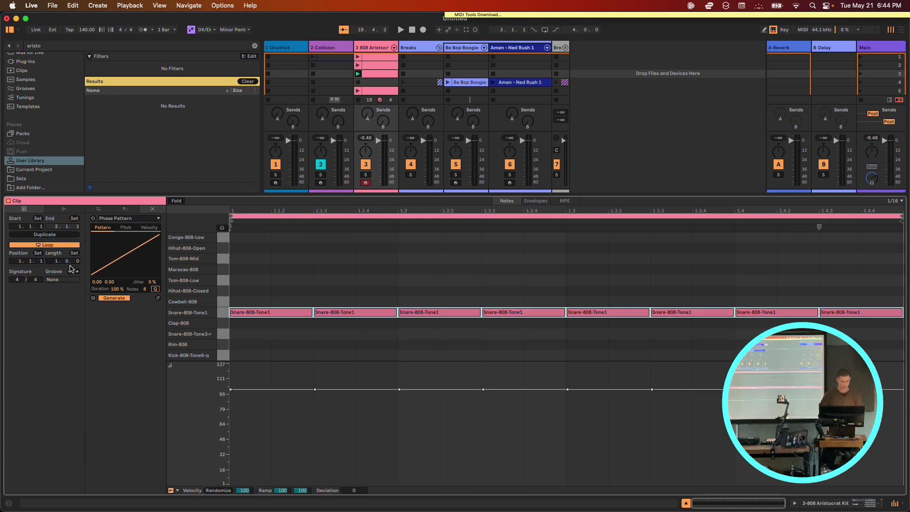
{"action": "left_click_drag", "start_coordinate": [57, 264], "coordinate": [56, 259]}
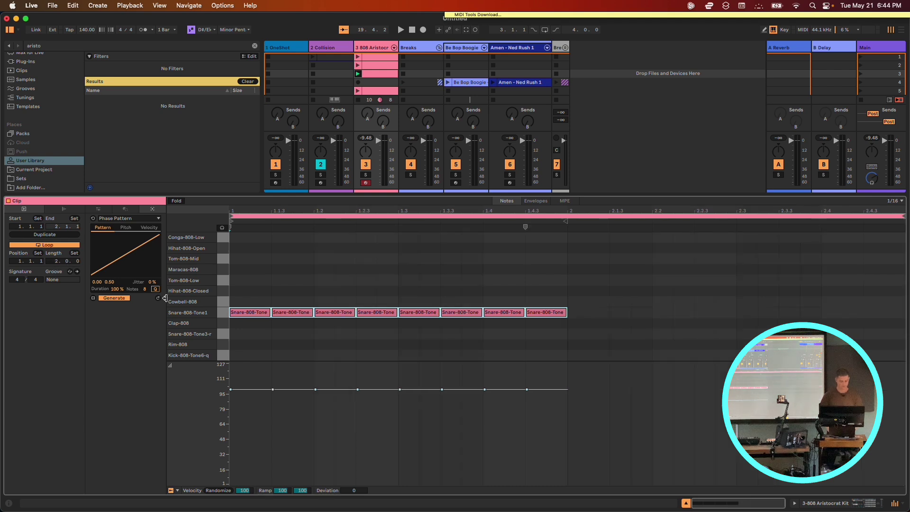
{"action": "left_click", "coordinate": [159, 298]}
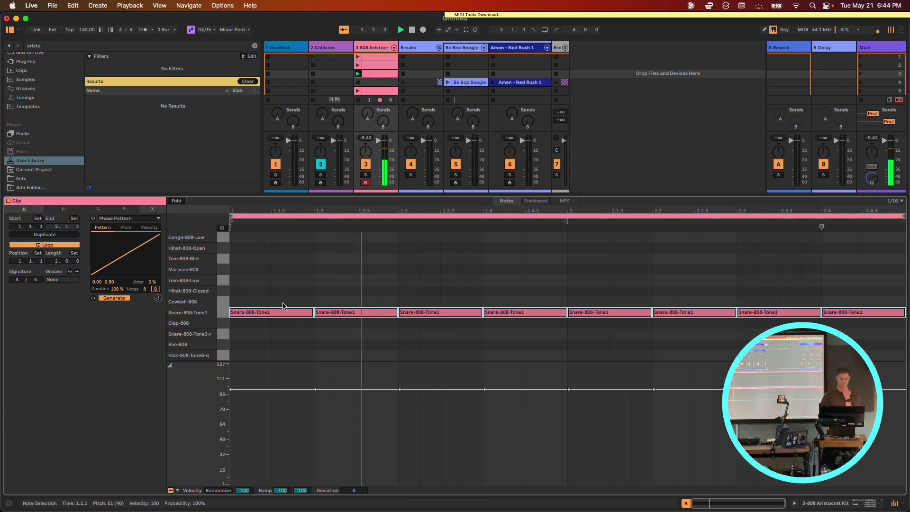
Apply Divs to the snare notes with four sliders, raising the second to four divisions and the fourth to three.
{"action": "left_click", "coordinate": [129, 210]}
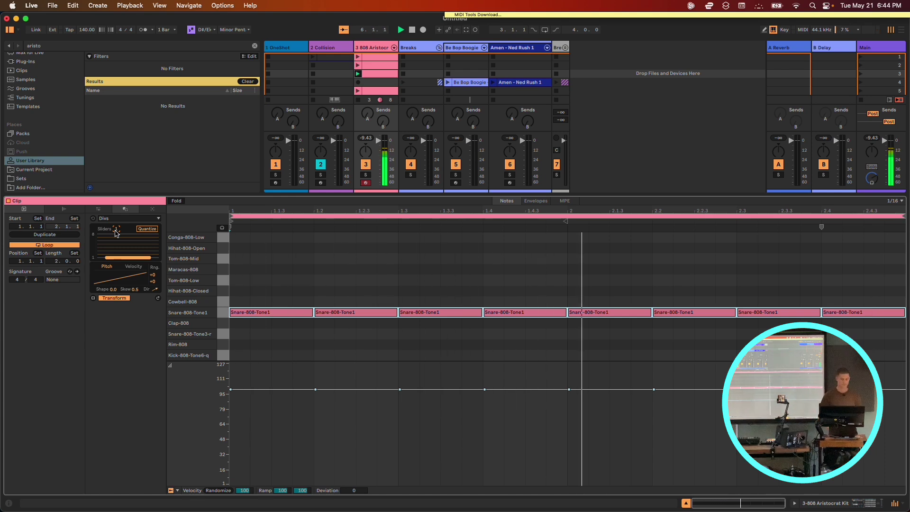
{"action": "left_click_drag", "start_coordinate": [117, 232], "coordinate": [116, 222]}
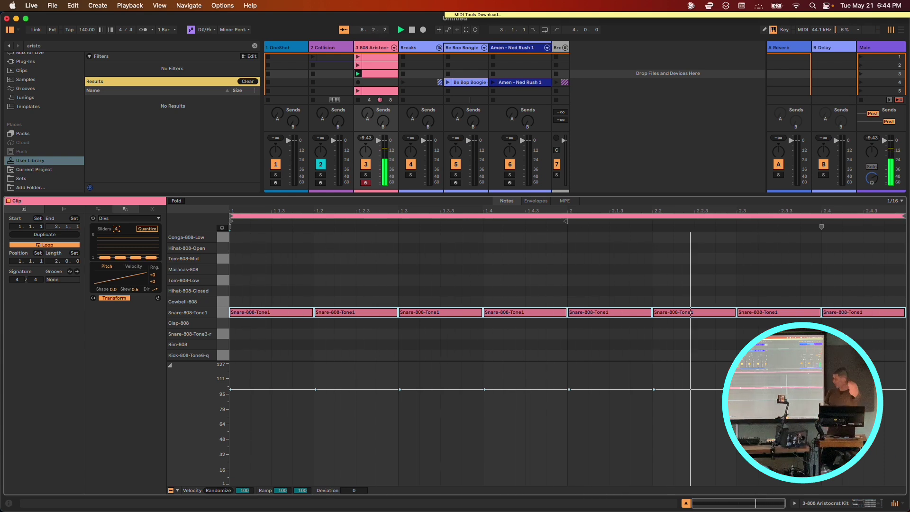
{"action": "left_click", "coordinate": [129, 247]}
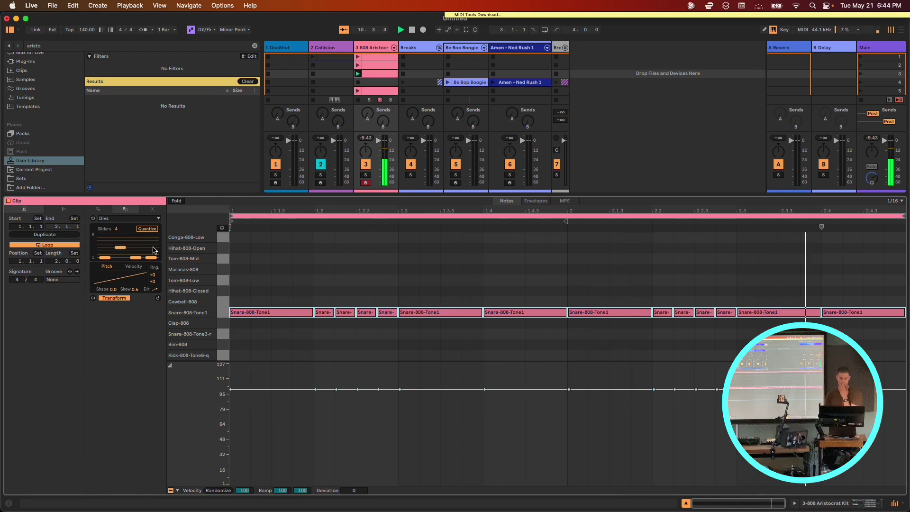
{"action": "left_click", "coordinate": [152, 253]}
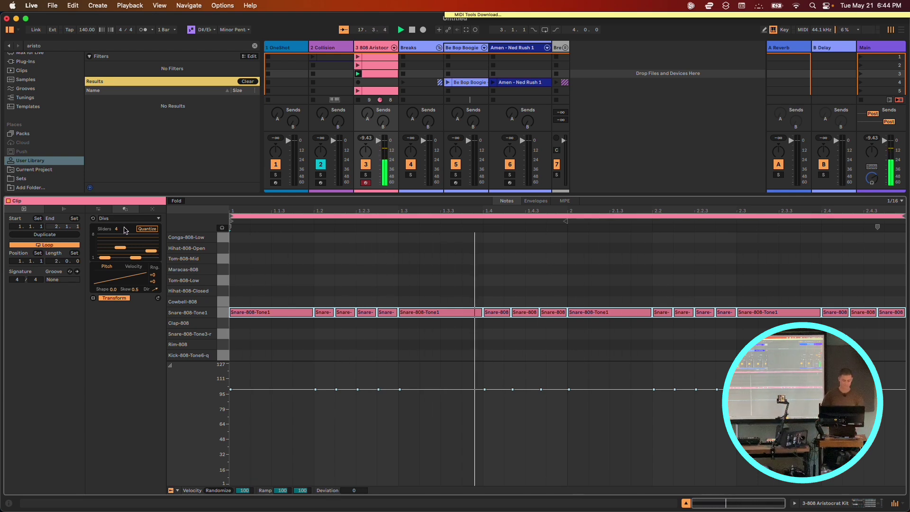
Reduce Divs to three sliders and raise the third slider to two divisions.
{"action": "left_click_drag", "start_coordinate": [116, 229], "coordinate": [116, 234]}
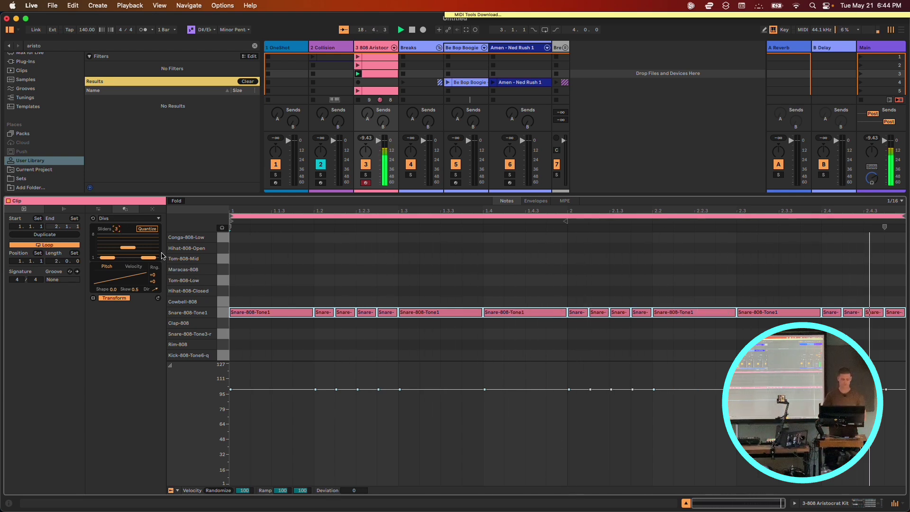
{"action": "left_click_drag", "start_coordinate": [148, 258], "coordinate": [152, 256]}
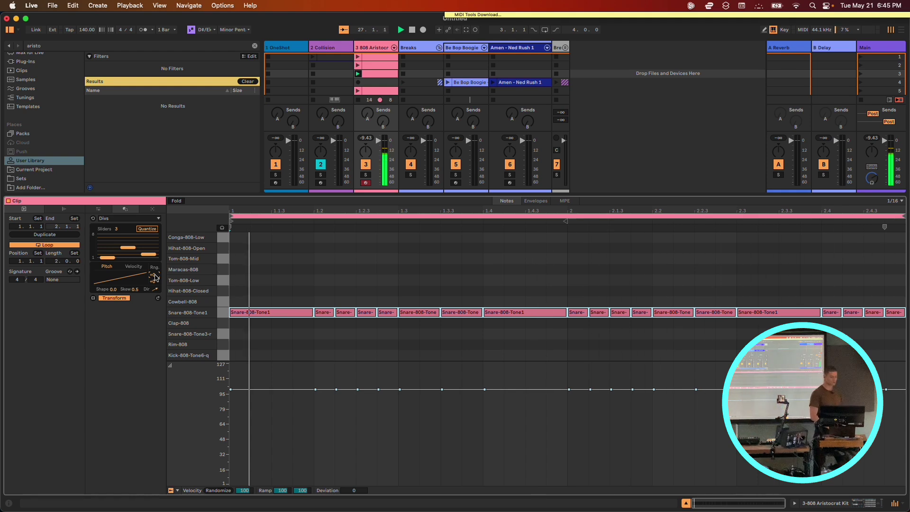
Set the Divs pitch range for the snare notes to +4 and -4.
{"action": "left_click", "coordinate": [155, 277]}
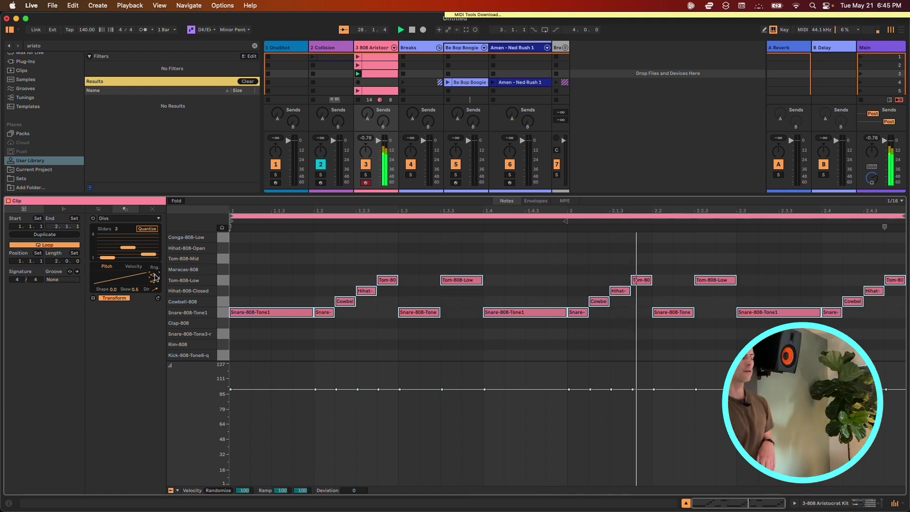
{"action": "left_click_drag", "start_coordinate": [155, 277], "coordinate": [154, 274]}
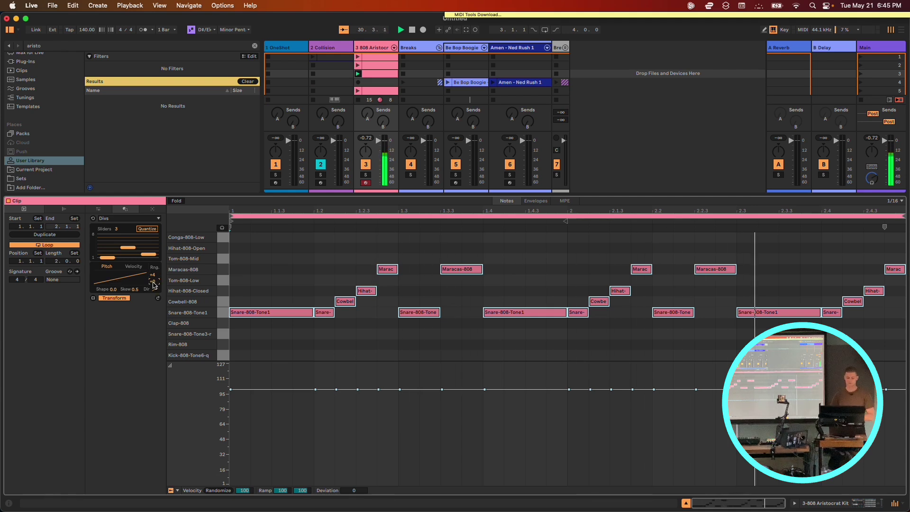
{"action": "left_click", "coordinate": [155, 284]}
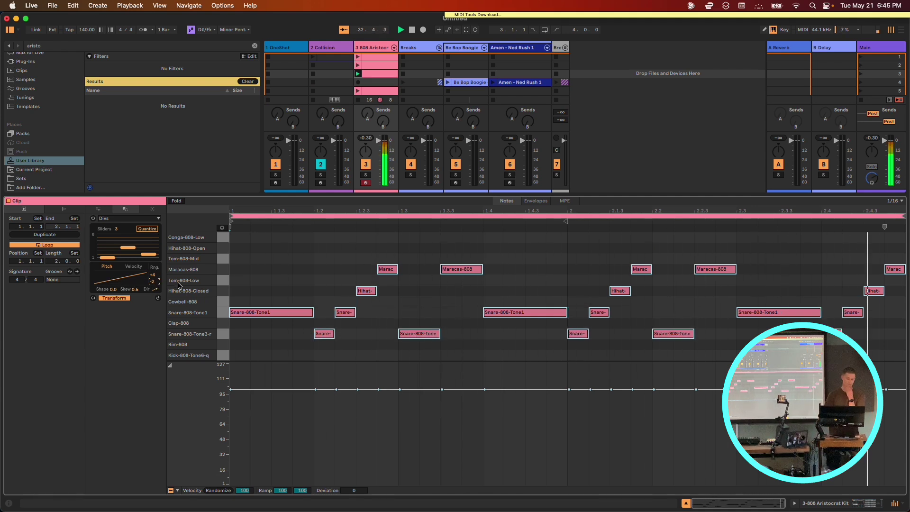
{"action": "left_click_drag", "start_coordinate": [152, 282], "coordinate": [156, 286]}
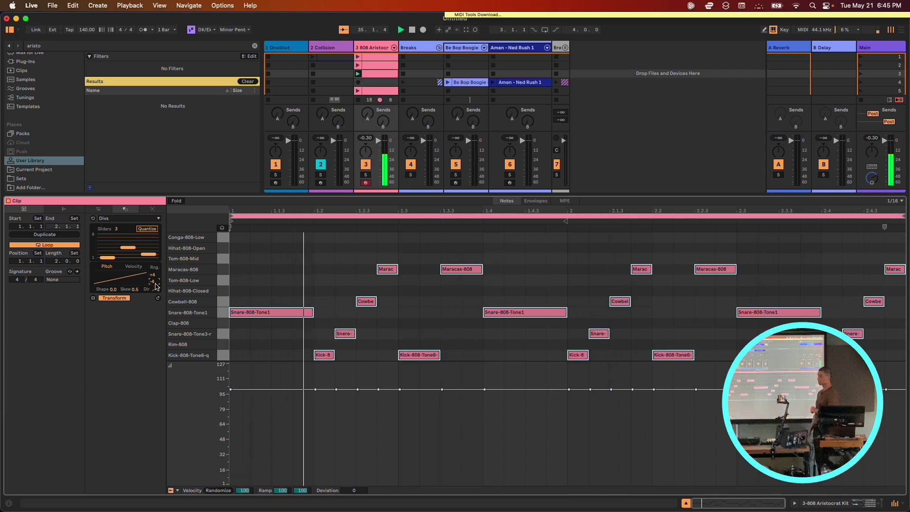
Reset both Divs pitch range values to +0.
{"action": "left_click", "coordinate": [133, 266]}
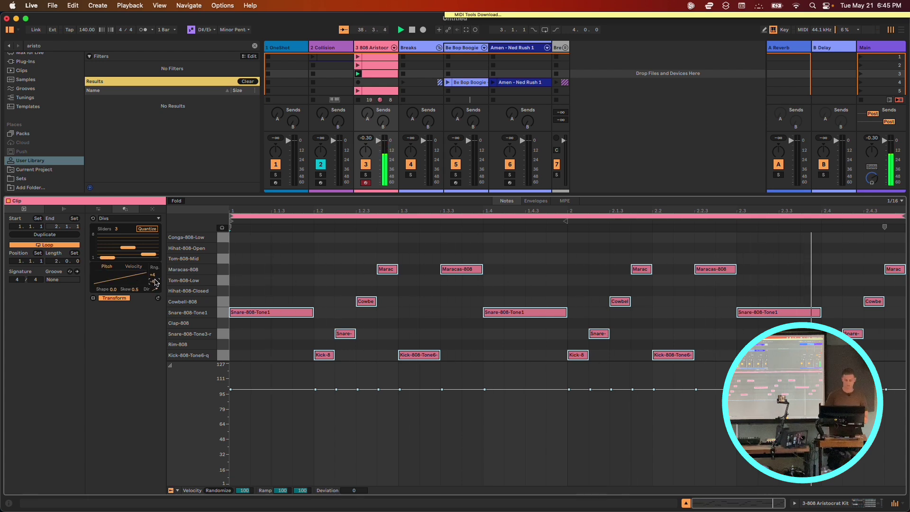
{"action": "left_click", "coordinate": [107, 267]}
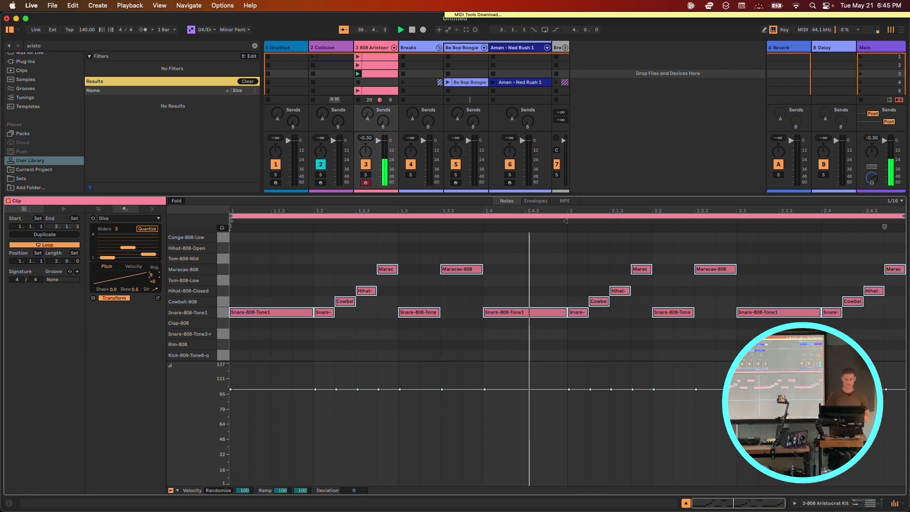
{"action": "left_click_drag", "start_coordinate": [153, 274], "coordinate": [152, 289]}
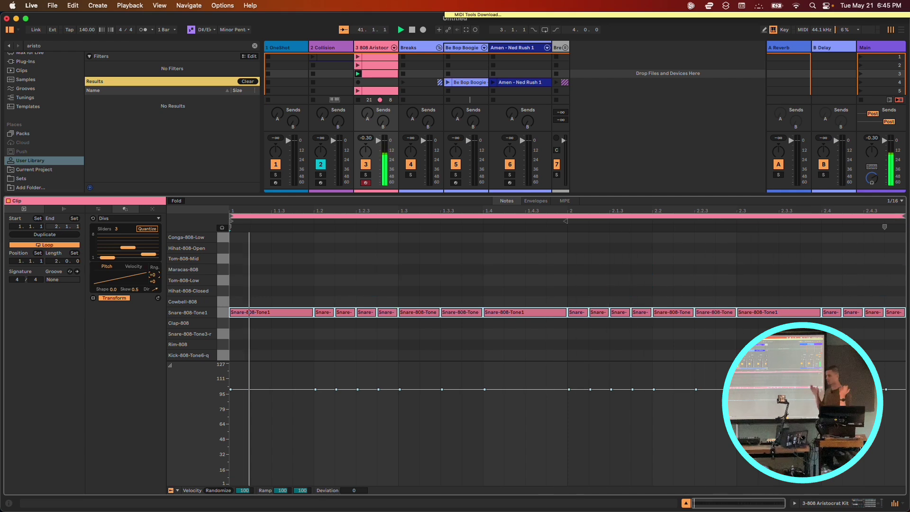
Set the Divs velocity range to 100 and 43 and raise the second slider to seven divisions.
{"action": "left_click", "coordinate": [134, 268]}
{"action": "left_click_drag", "start_coordinate": [155, 283], "coordinate": [155, 314]}
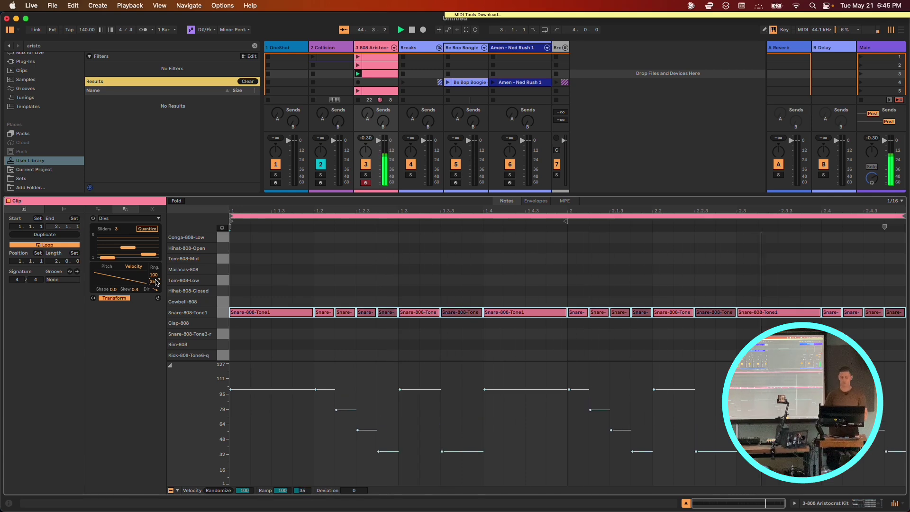
{"action": "left_click_drag", "start_coordinate": [155, 282], "coordinate": [156, 278]}
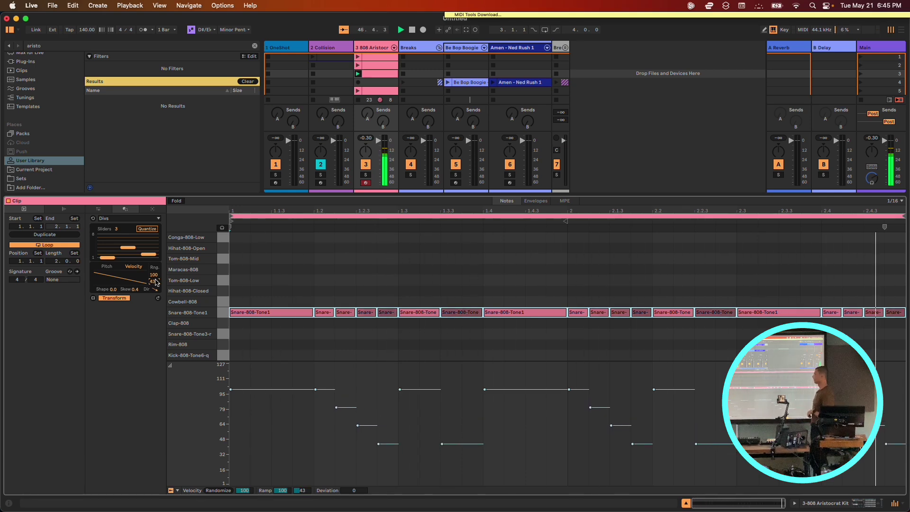
{"action": "left_click_drag", "start_coordinate": [128, 247], "coordinate": [125, 240]}
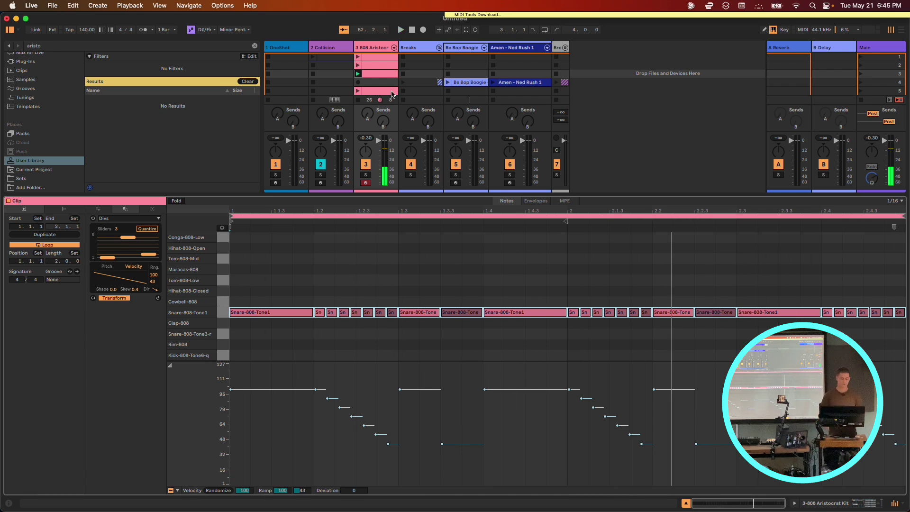
Play the 808 track's second-slot clip and apply Divs, with the second slider at three divisions and the third at one.
{"action": "left_click", "coordinate": [378, 65]}
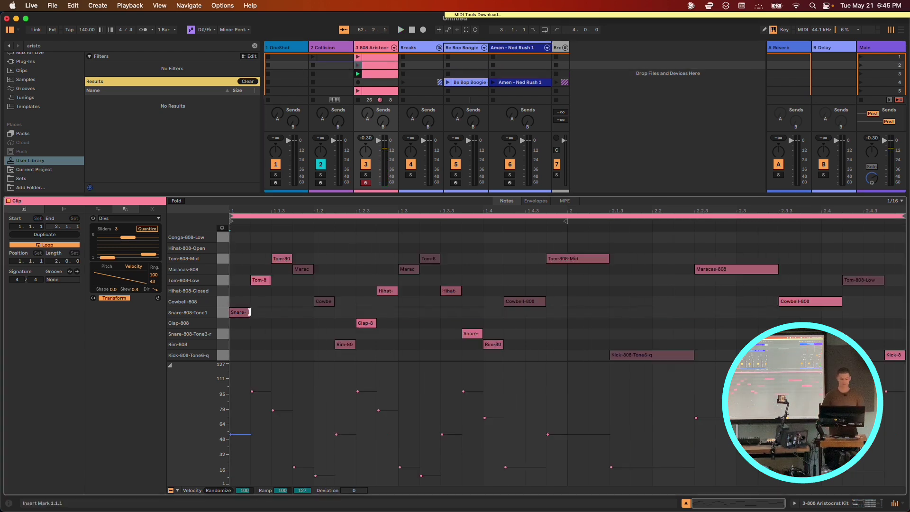
{"action": "left_click", "coordinate": [400, 29]}
{"action": "left_click", "coordinate": [358, 65]}
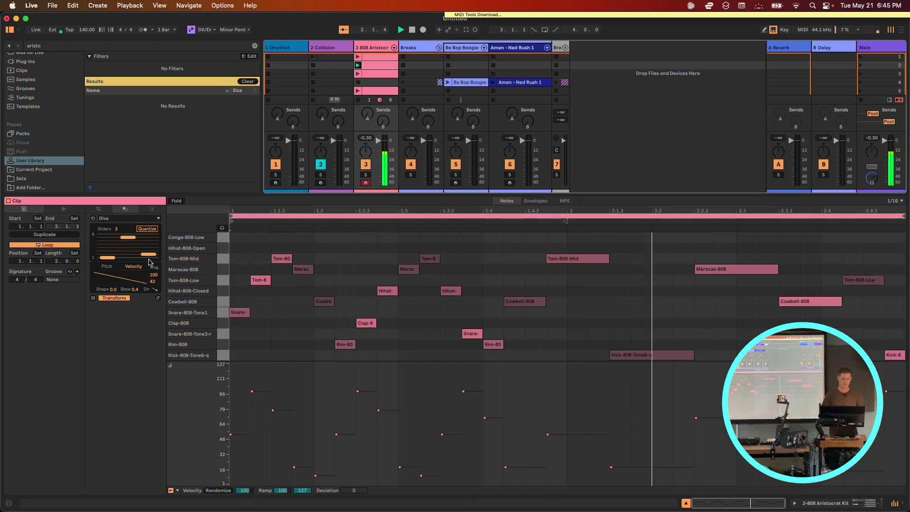
{"action": "left_click", "coordinate": [143, 260]}
{"action": "left_click", "coordinate": [130, 253]}
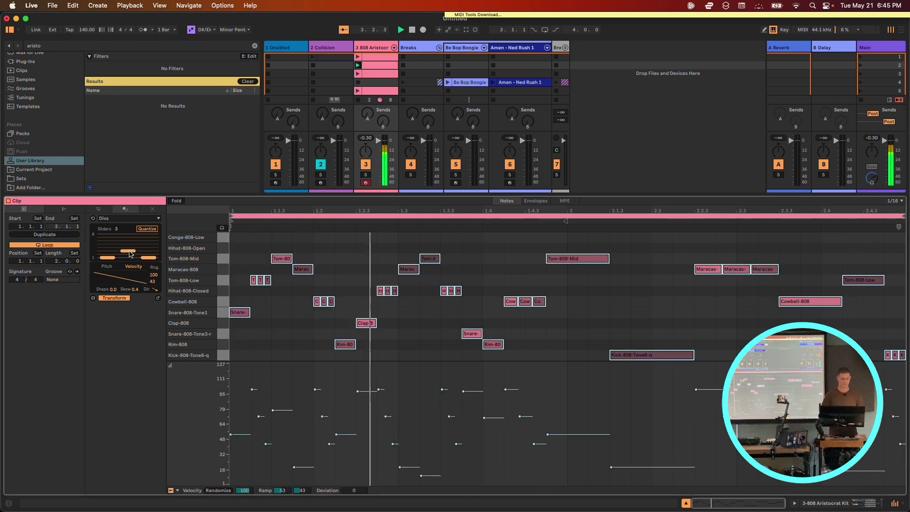
Increase Divs to six sliders and set its pitch range to -1 and +0.
{"action": "left_click_drag", "start_coordinate": [117, 229], "coordinate": [142, 256]}
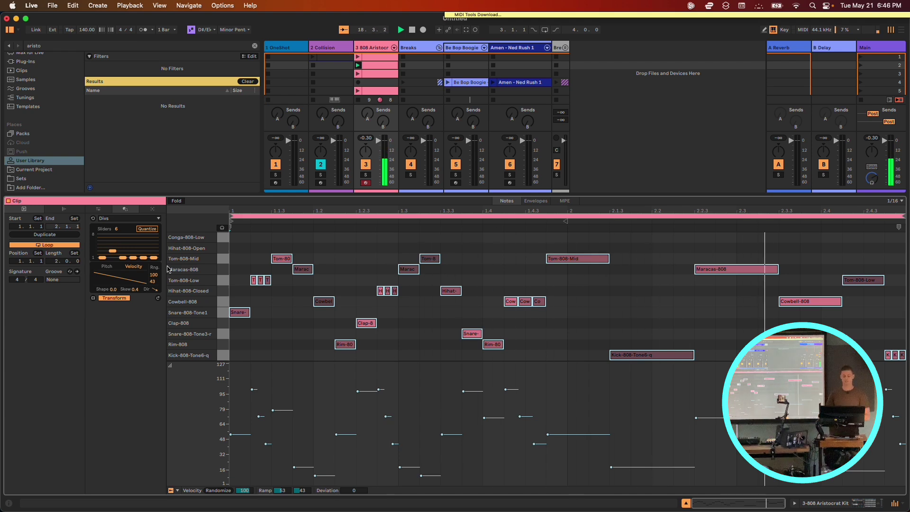
{"action": "left_click", "coordinate": [107, 266]}
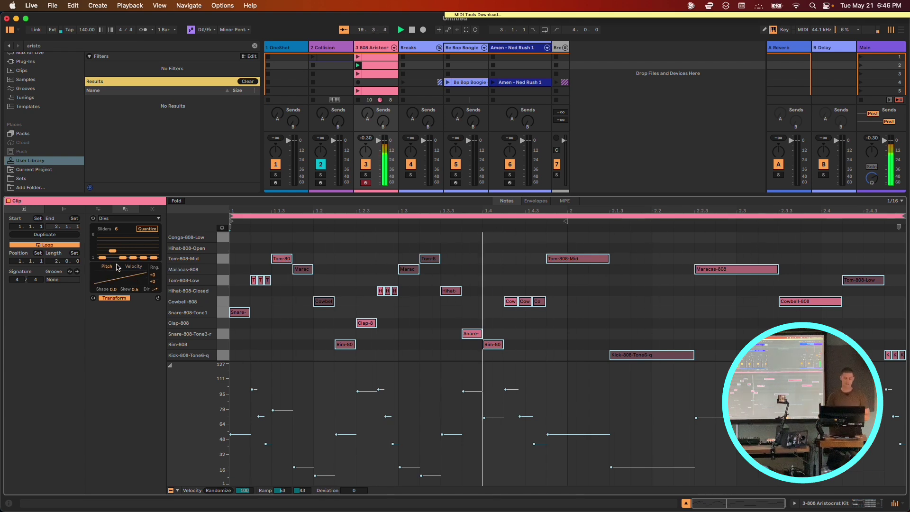
{"action": "left_click_drag", "start_coordinate": [156, 282], "coordinate": [156, 280]}
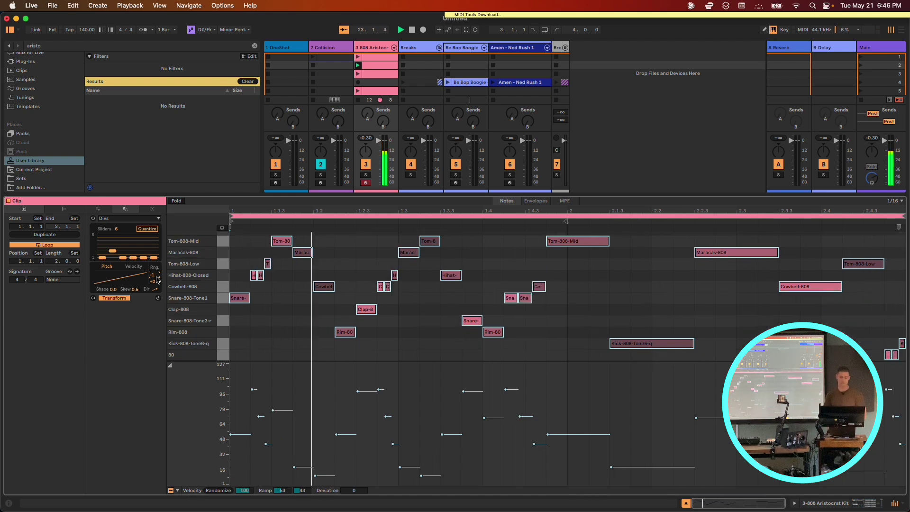
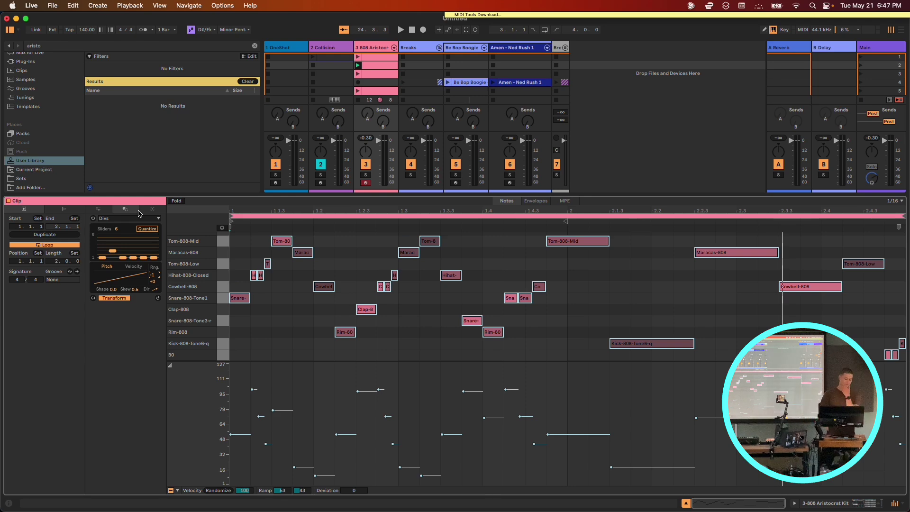
Choose Blocks as the MIDI generator and create an empty clip in the 808 track's seventh slot.
{"action": "left_click", "coordinate": [153, 210]}
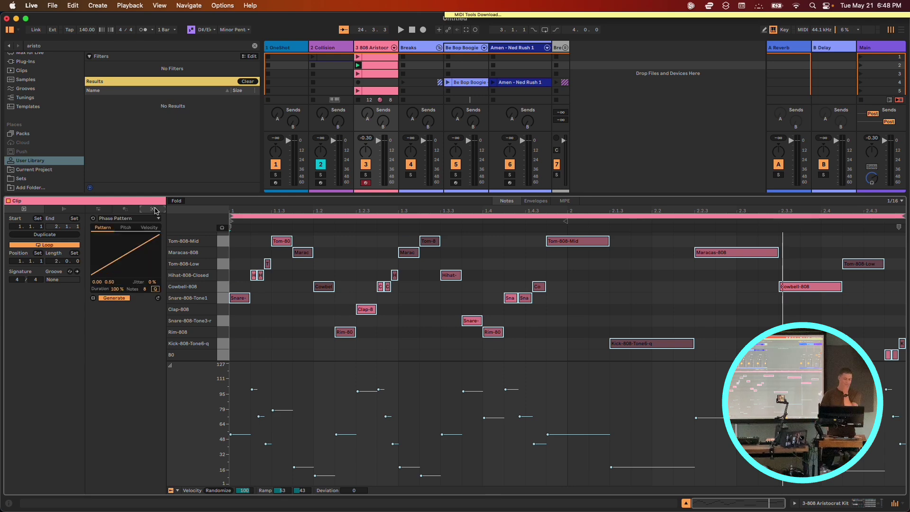
{"action": "left_click", "coordinate": [127, 220]}
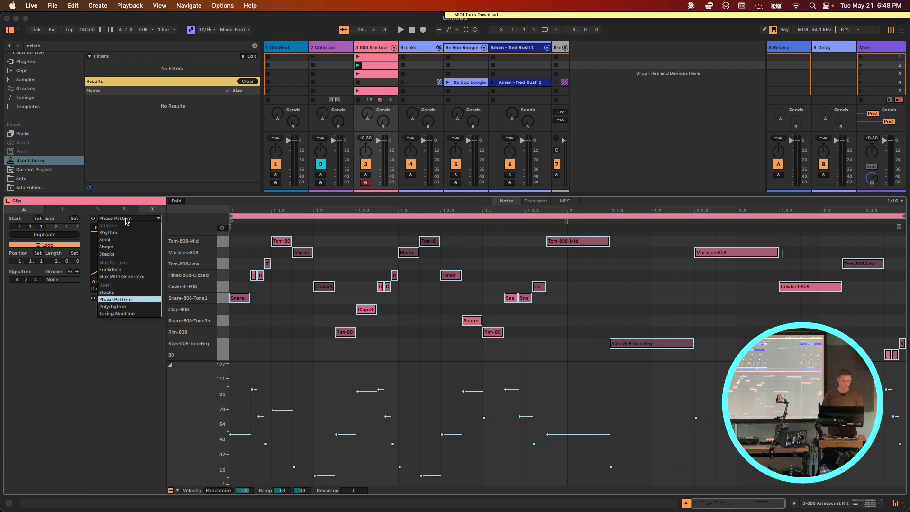
{"action": "left_click", "coordinate": [121, 294]}
{"action": "scroll", "coordinate": [378, 75], "scroll_direction": "down", "scroll_amount": 4}
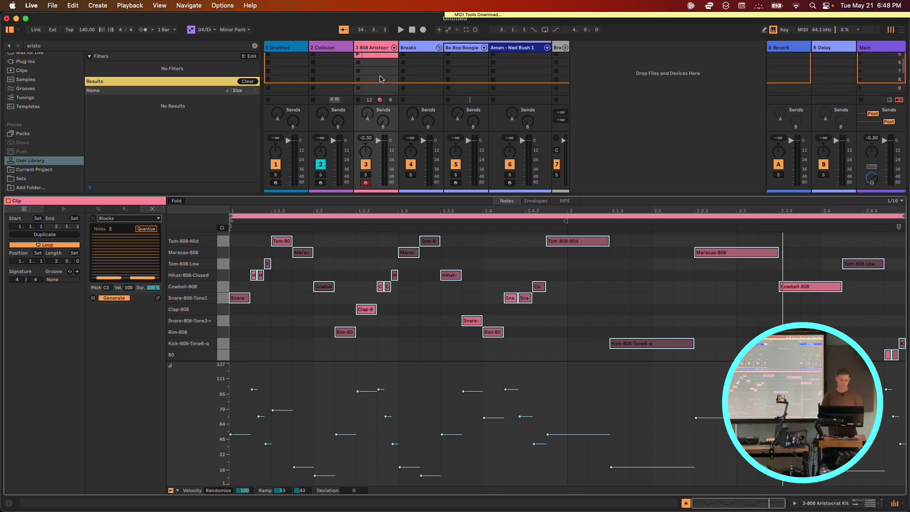
{"action": "double_click", "coordinate": [378, 74]}
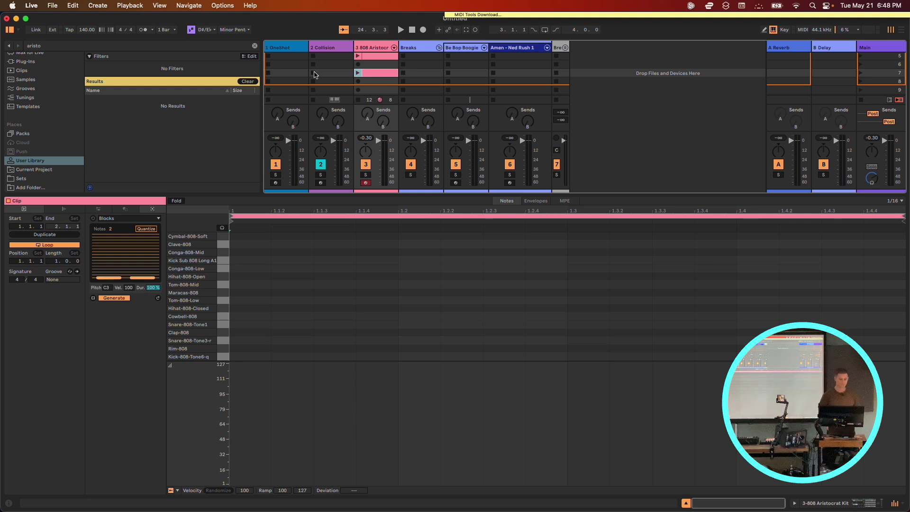
Create an empty clip in the Collision track's seventh slot and remove the extra clip from the OneShot track.
{"action": "double_click", "coordinate": [293, 76]}
{"action": "double_click", "coordinate": [340, 73]}
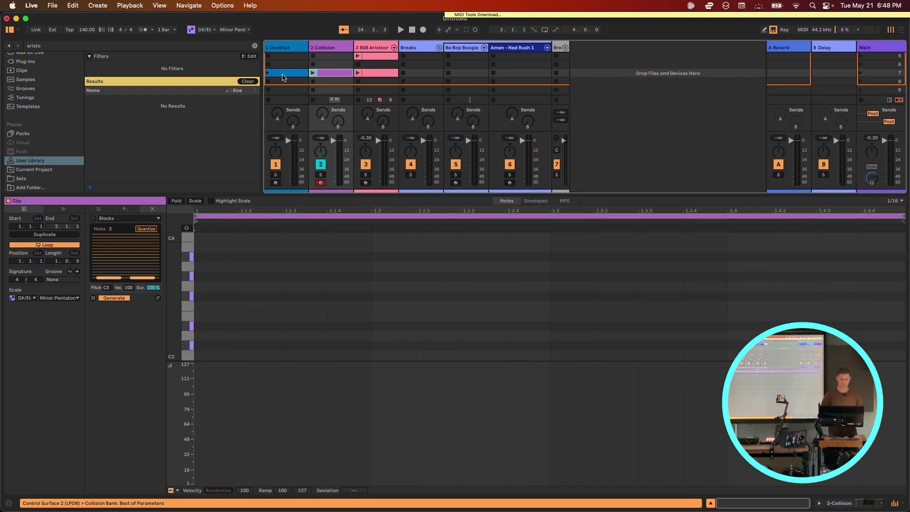
{"action": "left_click", "coordinate": [283, 77]}
{"action": "left_click", "coordinate": [325, 73]}
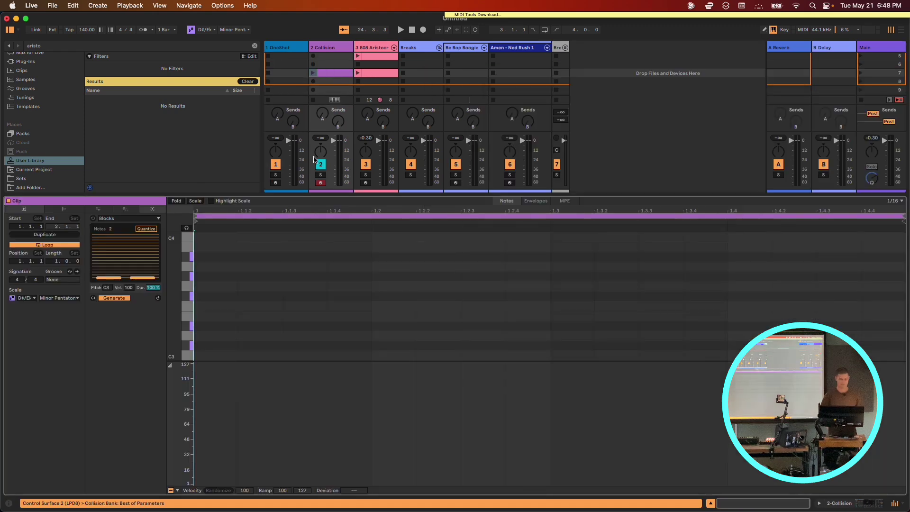
Generate seven A#2 Blocks notes in the Collision clip, play it in an enlarged clip view, and raise the second slider to six.
{"action": "left_click_drag", "start_coordinate": [110, 229], "coordinate": [113, 231]}
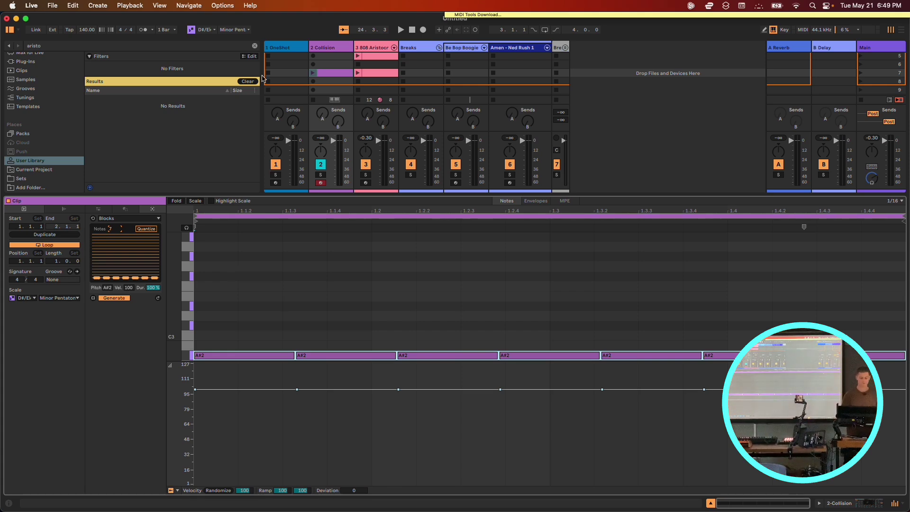
{"action": "left_click", "coordinate": [315, 81]}
{"action": "left_click", "coordinate": [312, 72]}
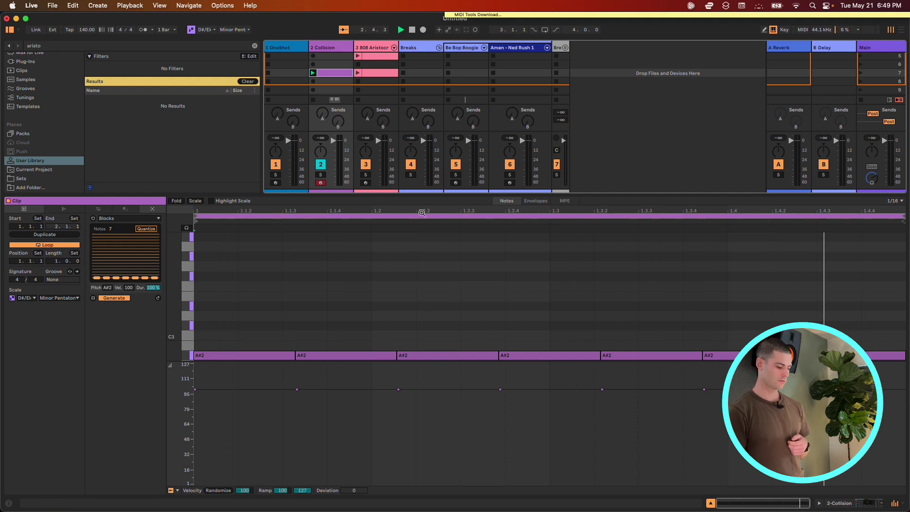
{"action": "left_click_drag", "start_coordinate": [420, 195], "coordinate": [413, 106]}
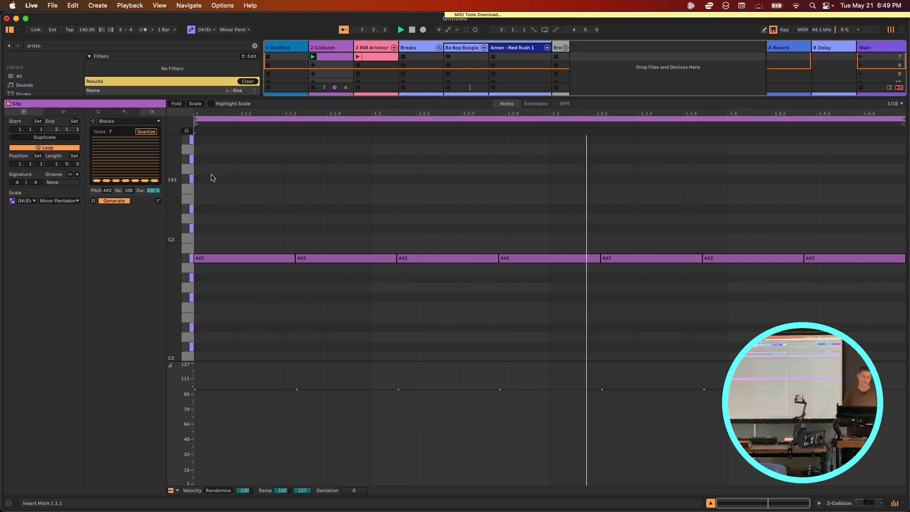
{"action": "left_click", "coordinate": [108, 165]}
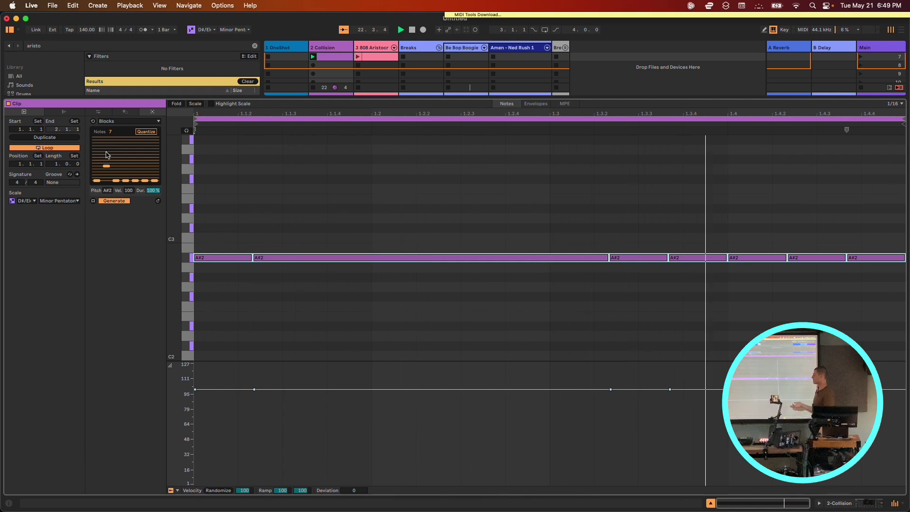
Apply Divs to the Collision clip's notes, raising the fifth slider to three divisions.
{"action": "left_click", "coordinate": [125, 111]}
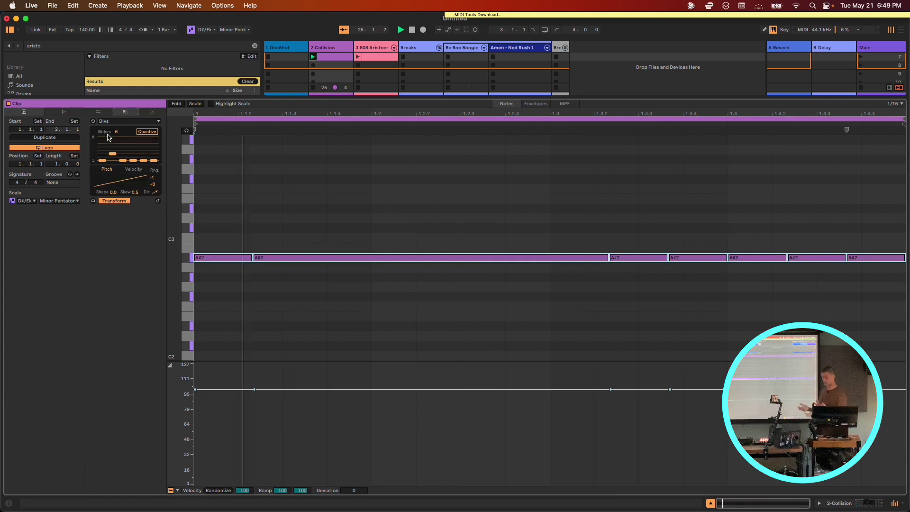
{"action": "left_click_drag", "start_coordinate": [143, 160], "coordinate": [145, 155]}
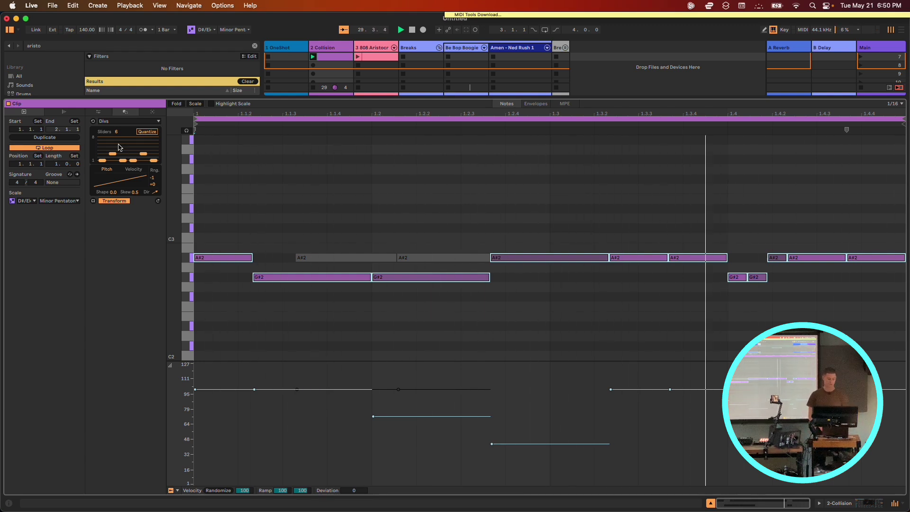
Regenerate the Collision clip with quantized Blocks at 75% duration, raising the third through seventh sliders to varied heights.
{"action": "left_click", "coordinate": [146, 113]}
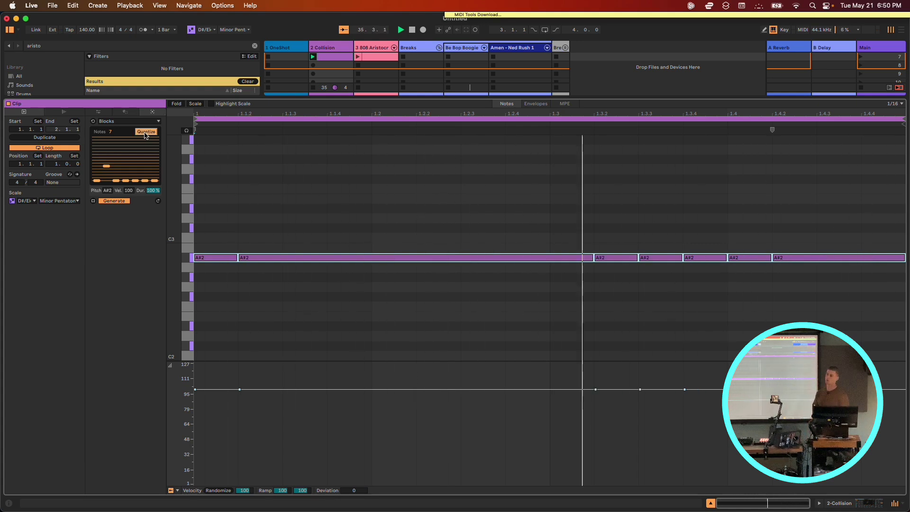
{"action": "left_click_drag", "start_coordinate": [147, 193], "coordinate": [152, 192]}
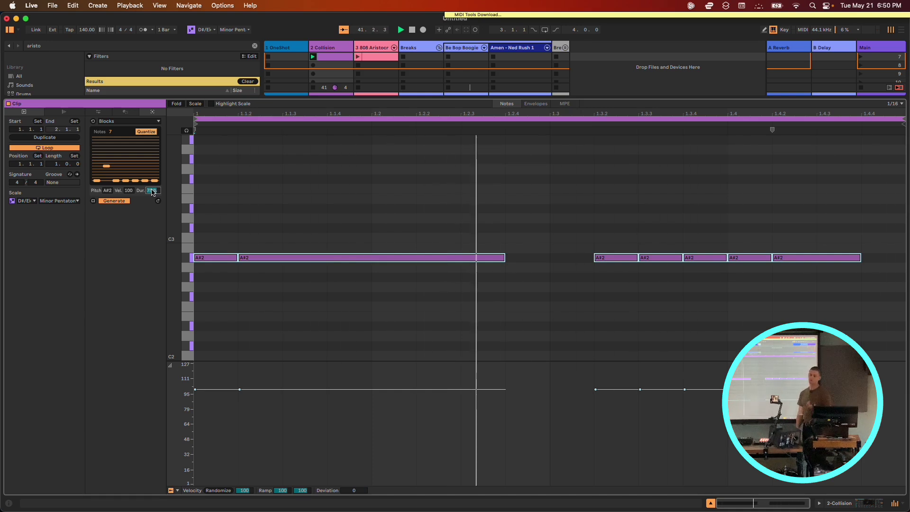
{"action": "left_click_drag", "start_coordinate": [145, 180], "coordinate": [144, 155]}
{"action": "left_click", "coordinate": [116, 157]}
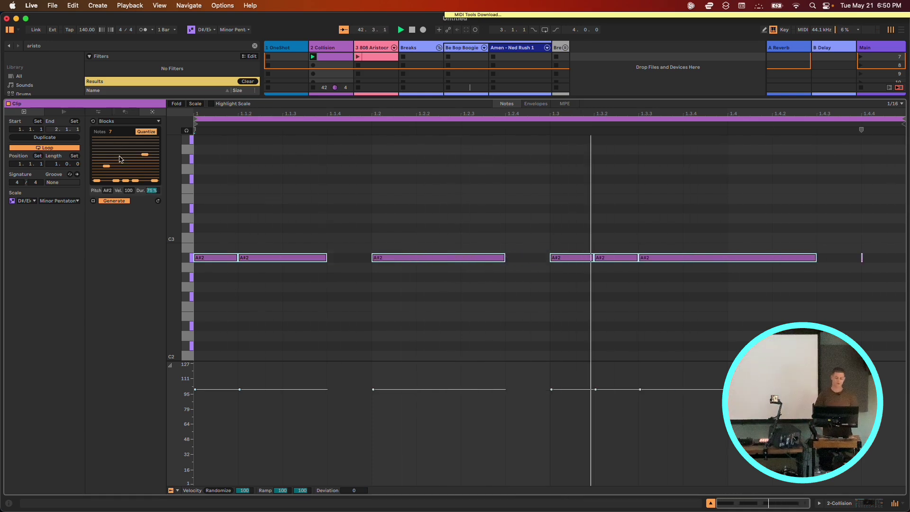
{"action": "left_click", "coordinate": [136, 149]}
{"action": "left_click", "coordinate": [154, 171]}
{"action": "left_click", "coordinate": [125, 173]}
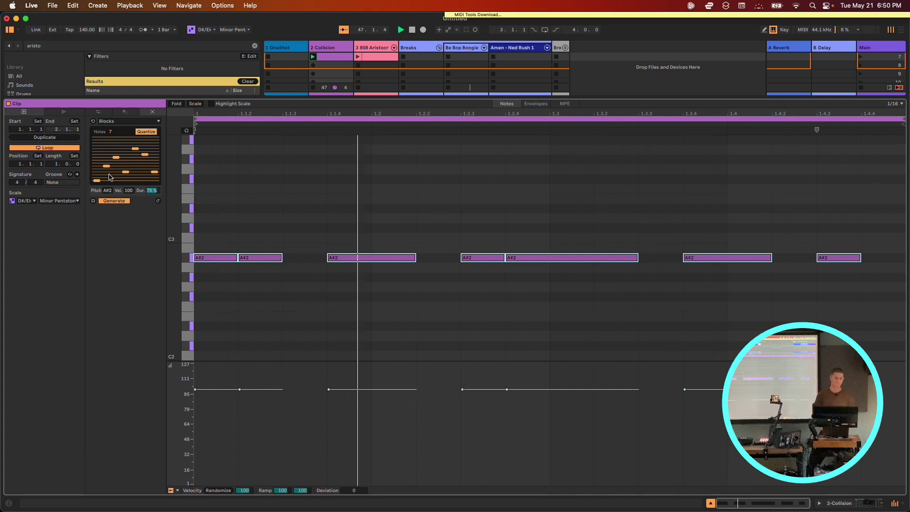
Apply Divs with pitch range +2 and +0, lowering the second slider to one division and raising the fourth to three.
{"action": "left_click", "coordinate": [125, 112]}
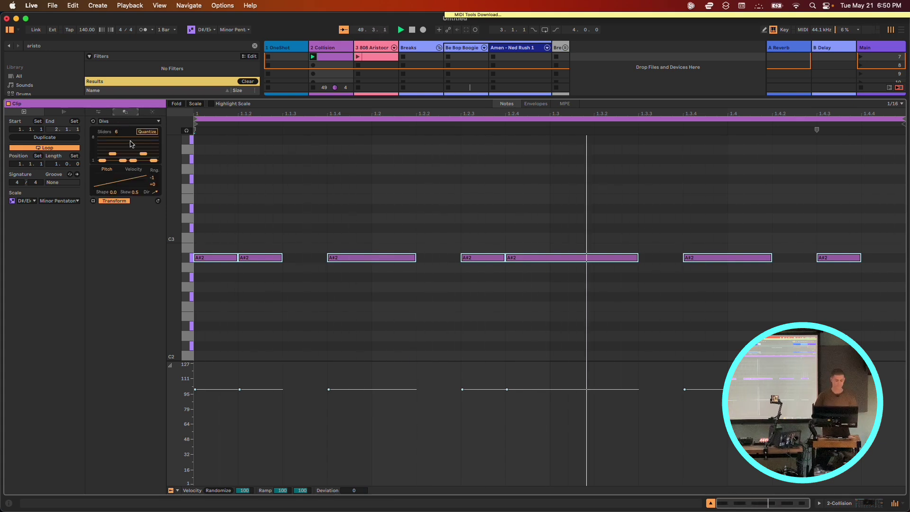
{"action": "left_click_drag", "start_coordinate": [153, 177], "coordinate": [155, 180]}
{"action": "scroll", "coordinate": [155, 180], "scroll_direction": "up", "scroll_amount": 3}
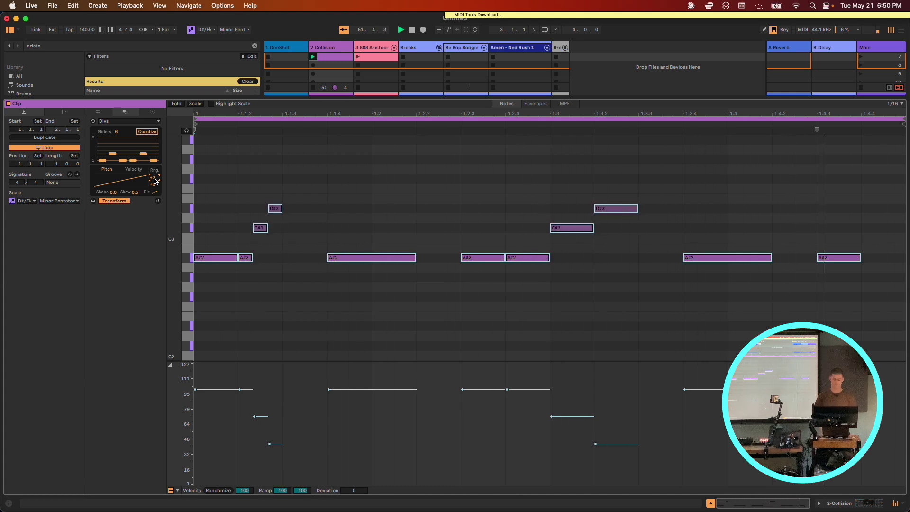
{"action": "mouse_move", "coordinate": [112, 154]}
{"action": "left_mouse_down"}
{"action": "mouse_move", "coordinate": [113, 164]}
{"action": "mouse_move", "coordinate": [123, 150]}
{"action": "left_mouse_up"}
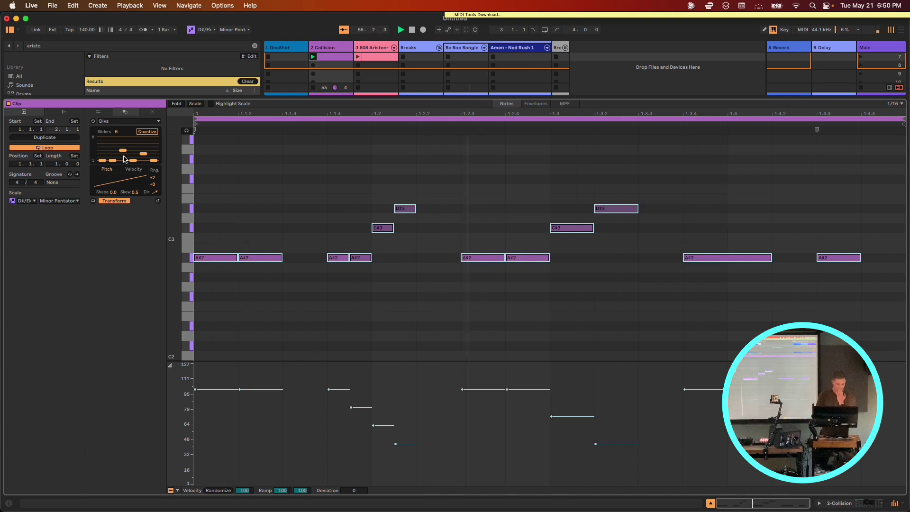
{"action": "left_click_drag", "start_coordinate": [125, 159], "coordinate": [126, 162]}
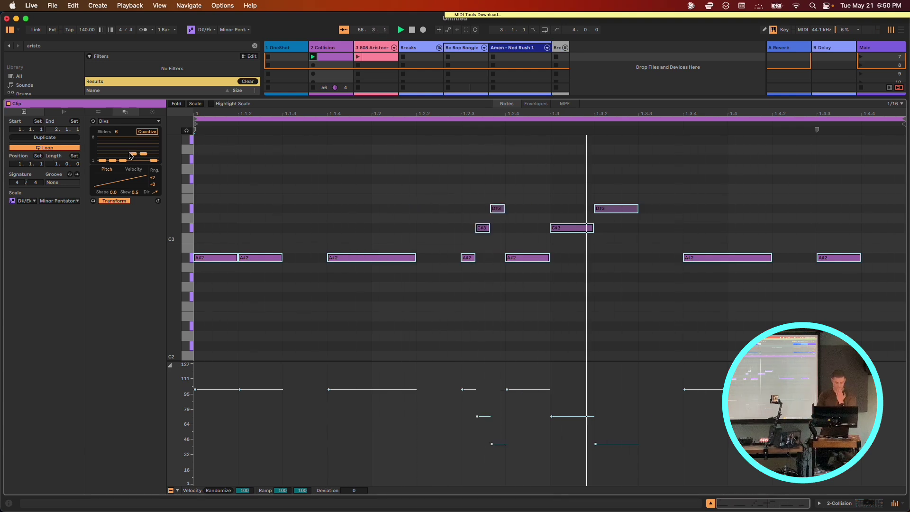
Set the Divs transformation's third slider to 2 and fourth slider to 1, and turn on Quantize.
{"action": "left_click", "coordinate": [133, 160]}
{"action": "left_click", "coordinate": [122, 154]}
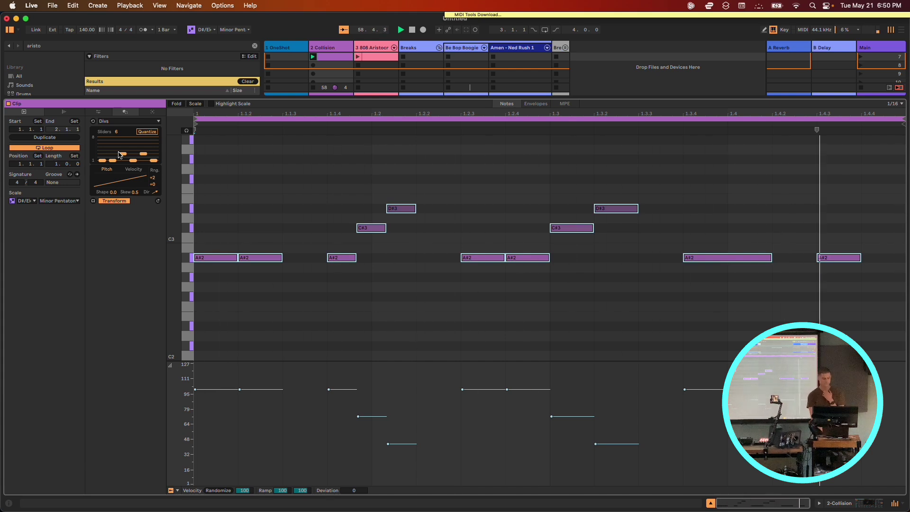
{"action": "left_click_drag", "start_coordinate": [120, 155], "coordinate": [126, 161]}
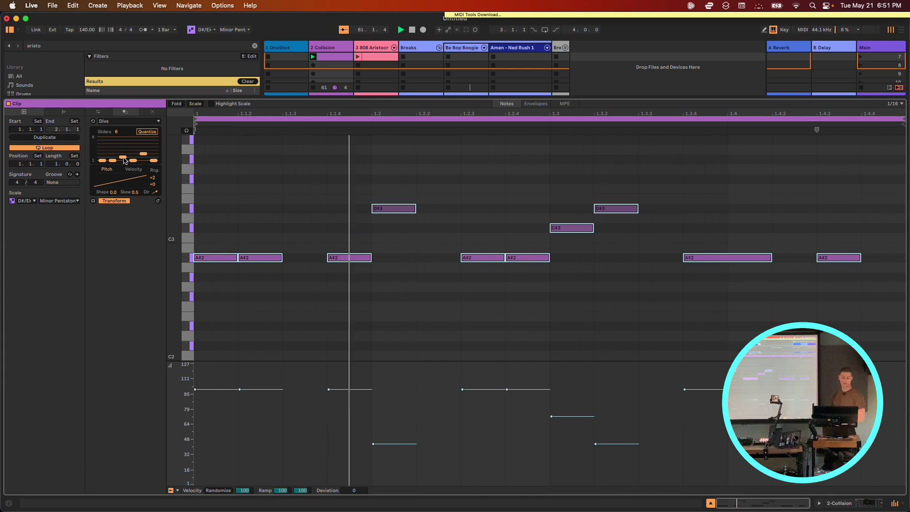
{"action": "left_click", "coordinate": [151, 132]}
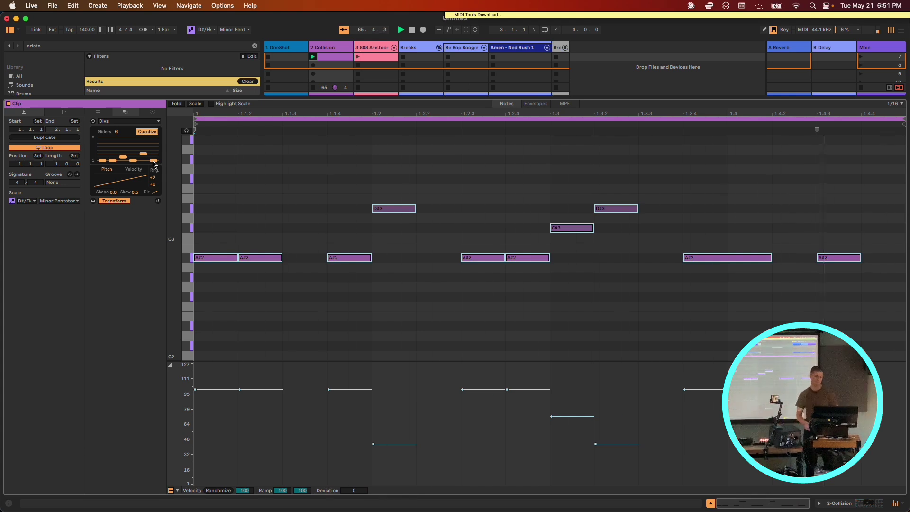
Switch the clip's transformation from Divs to Pattern Transform and set its modifier to Delete.
{"action": "left_click", "coordinate": [125, 122]}
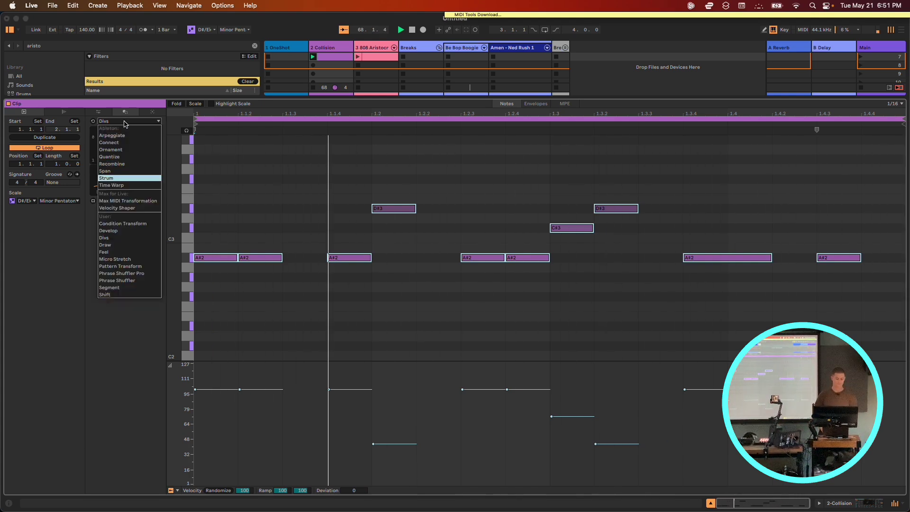
{"action": "left_click", "coordinate": [158, 267]}
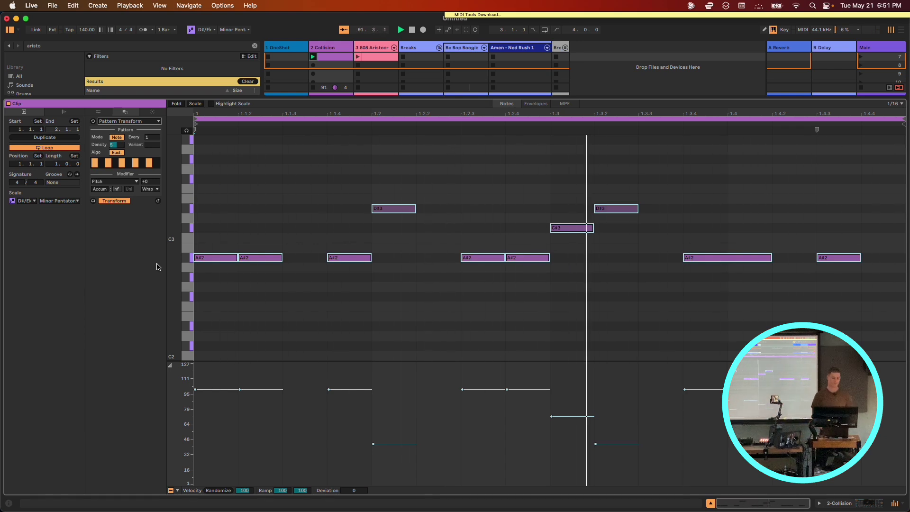
{"action": "left_click", "coordinate": [118, 184]}
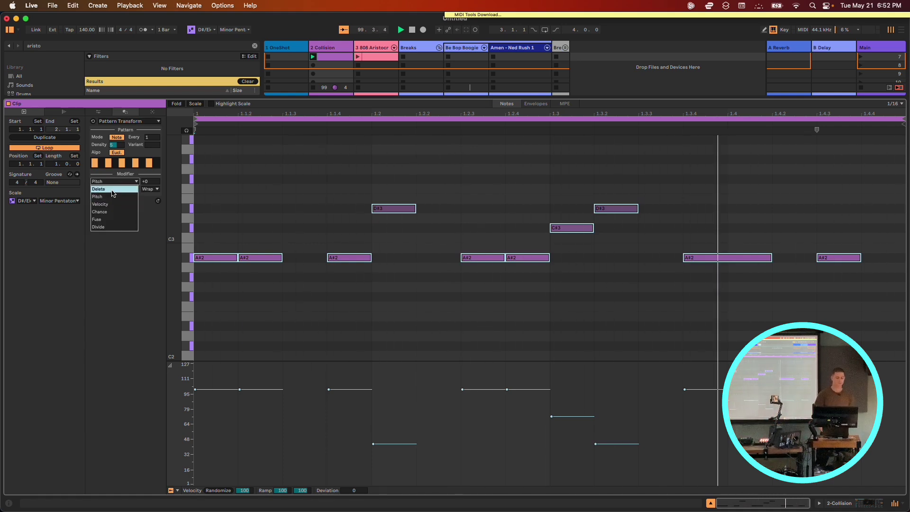
{"action": "left_click", "coordinate": [114, 192]}
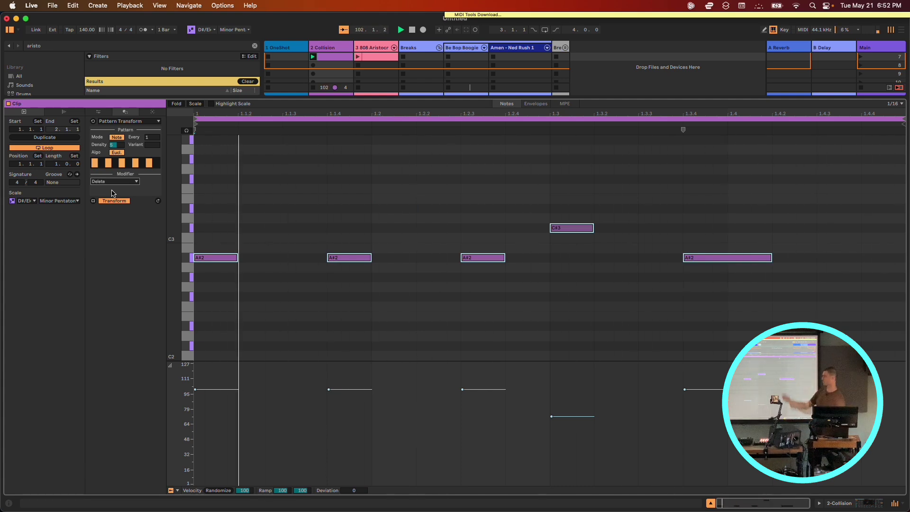
Try different Euclidean densities for the Delete pattern and finish with a density of 10.
{"action": "mouse_move", "coordinate": [113, 146]}
{"action": "left_mouse_down"}
{"action": "mouse_move", "coordinate": [117, 135]}
{"action": "mouse_move", "coordinate": [118, 147]}
{"action": "left_mouse_up"}
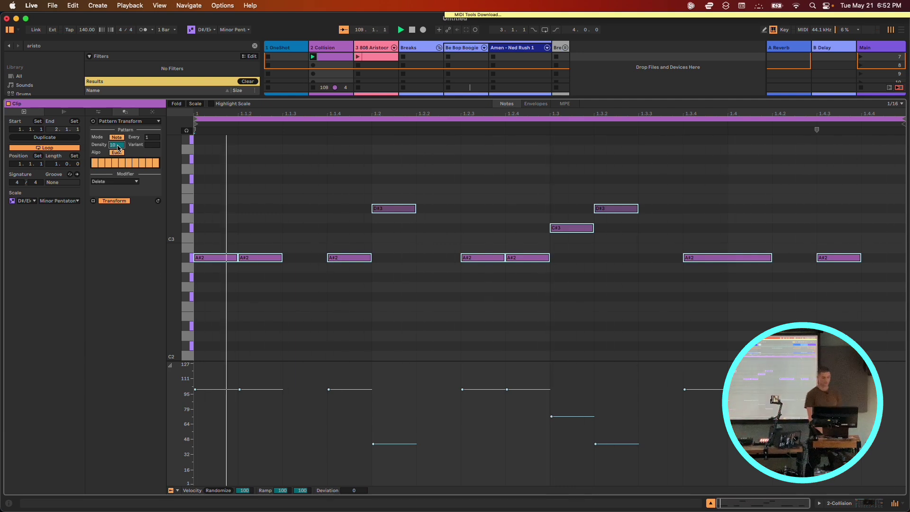
{"action": "left_click_drag", "start_coordinate": [118, 147], "coordinate": [117, 150]}
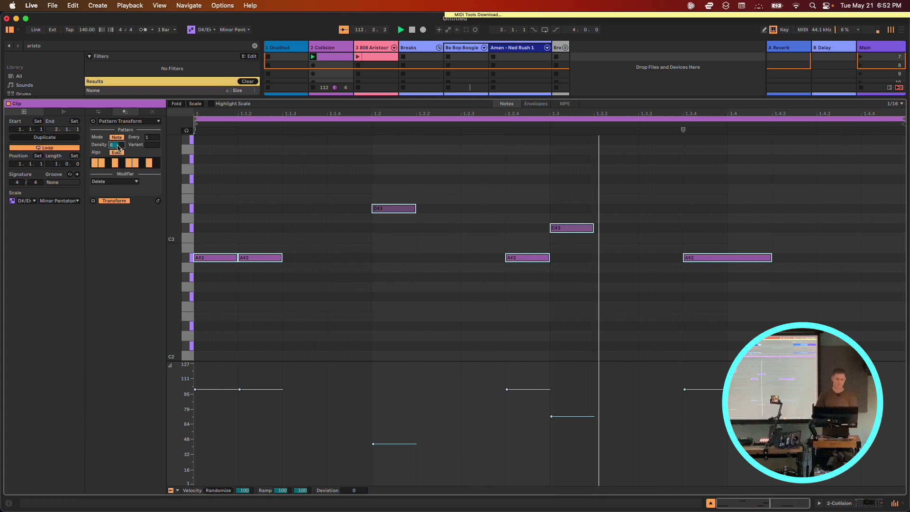
{"action": "left_click_drag", "start_coordinate": [118, 147], "coordinate": [117, 144]}
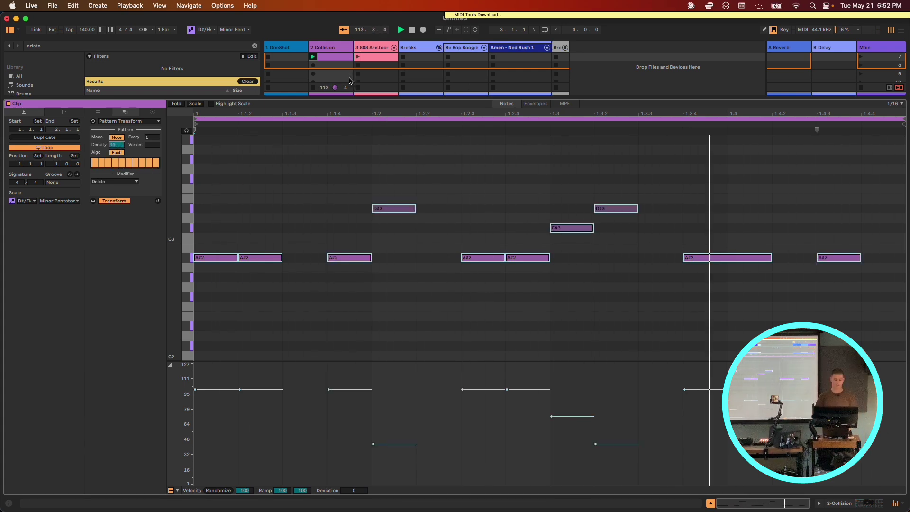
Duplicate the Collision clip into the empty slot directly below it and launch the copy.
{"action": "left_click_drag", "start_coordinate": [350, 98], "coordinate": [354, 164]}
{"action": "key", "text": "super+alt+m"}
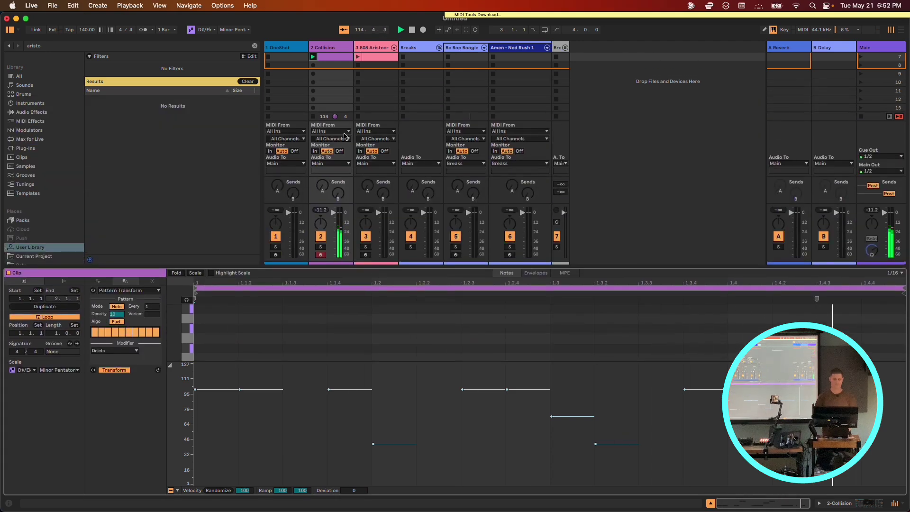
{"action": "left_click", "coordinate": [331, 65]}
{"action": "left_click", "coordinate": [314, 66]}
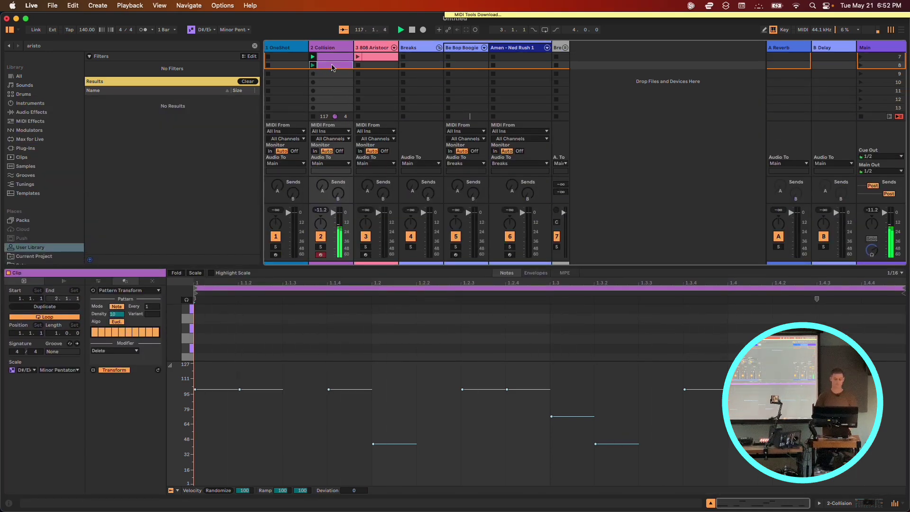
Lower the Pattern Transform density to 6 to thin out the duplicated Collision clip's notes.
{"action": "left_click_drag", "start_coordinate": [384, 266], "coordinate": [384, 115]}
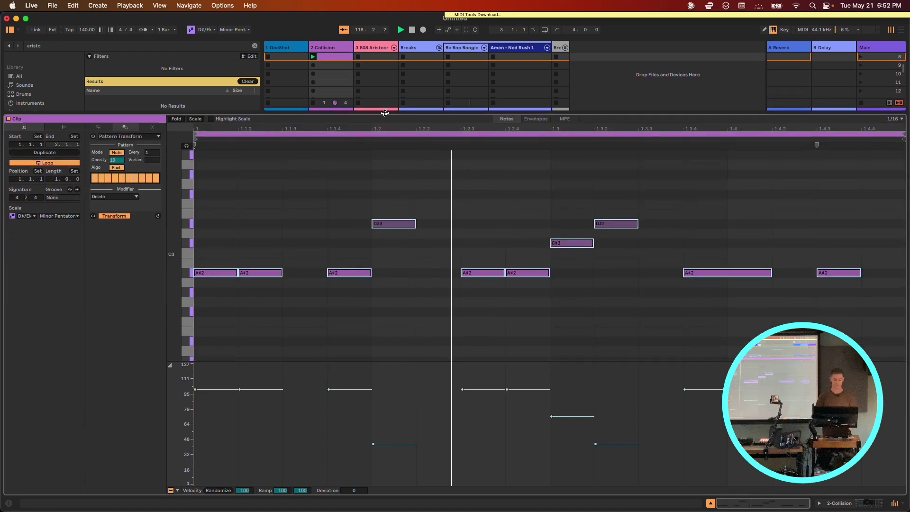
{"action": "scroll", "coordinate": [118, 165], "scroll_direction": "down", "scroll_amount": 4}
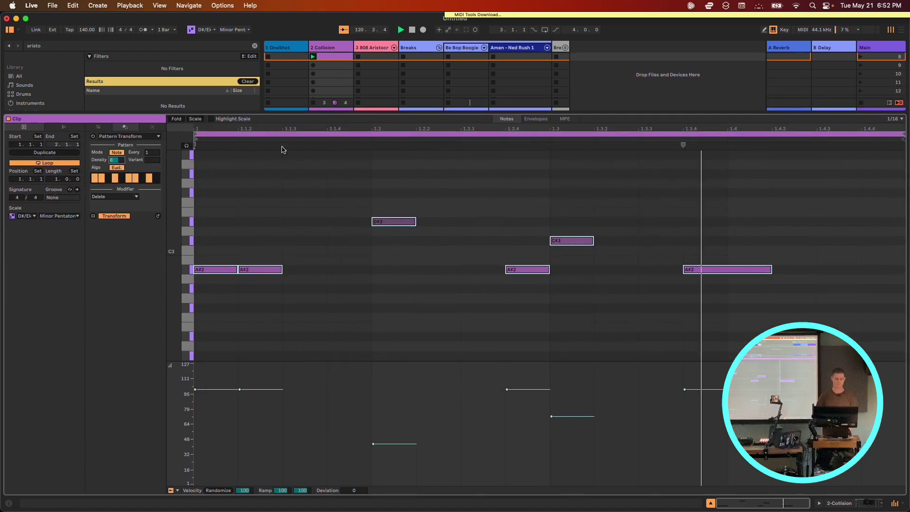
Move the original full Collision clip into the slot below the thinned copy and launch it.
{"action": "left_click_drag", "start_coordinate": [337, 116], "coordinate": [334, 160]}
{"action": "scroll", "coordinate": [331, 71], "scroll_direction": "up", "scroll_amount": 3}
{"action": "scroll", "coordinate": [330, 71], "scroll_direction": "down", "scroll_amount": 2}
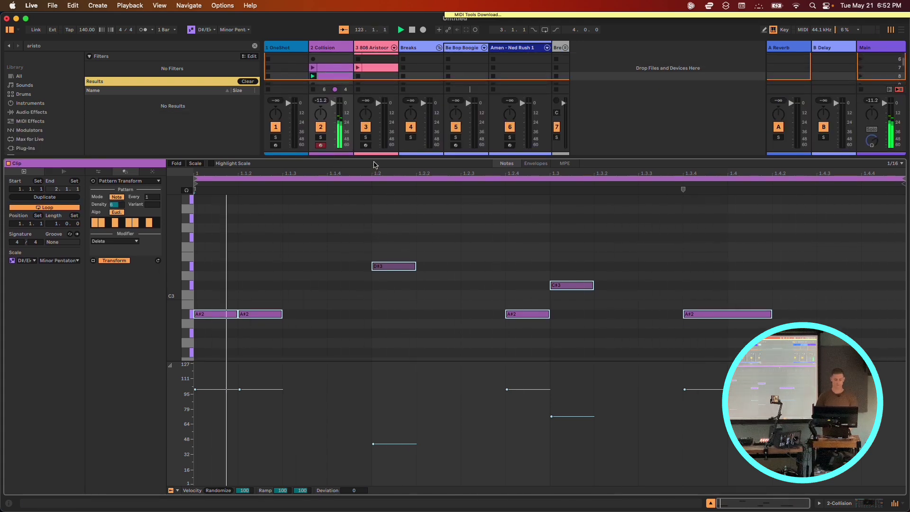
{"action": "left_click_drag", "start_coordinate": [375, 163], "coordinate": [374, 248]}
{"action": "scroll", "coordinate": [331, 58], "scroll_direction": "down", "scroll_amount": 1}
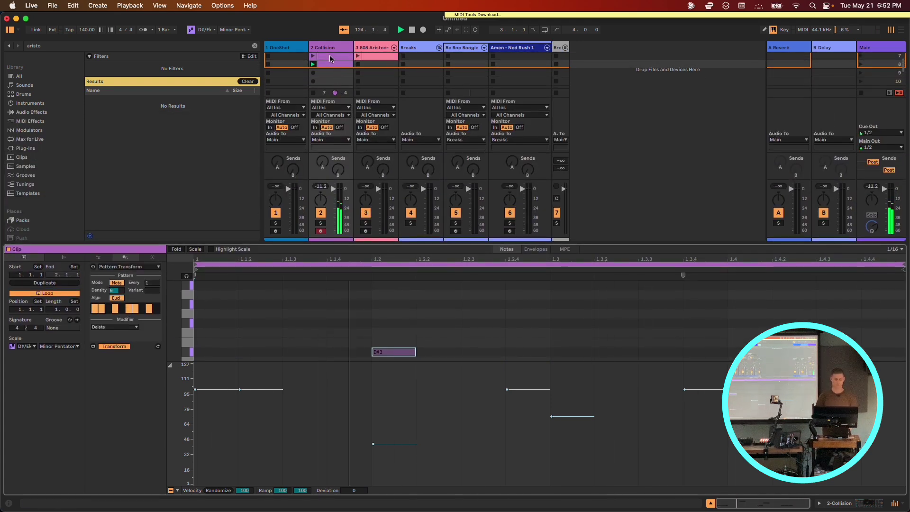
{"action": "left_click_drag", "start_coordinate": [330, 59], "coordinate": [331, 77]}
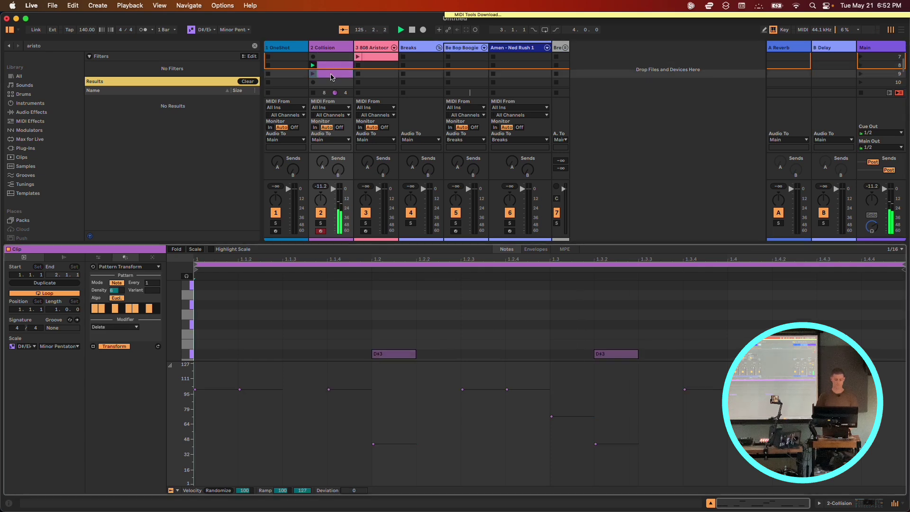
{"action": "left_click", "coordinate": [313, 75]}
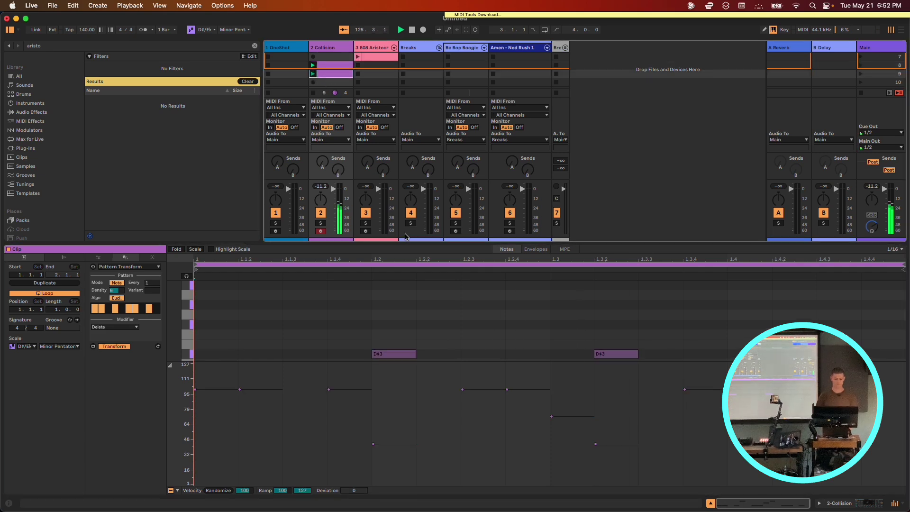
Raise the Pattern Transform variant on the moved Collision clip to delete a different set of notes.
{"action": "left_click_drag", "start_coordinate": [406, 244], "coordinate": [407, 103]}
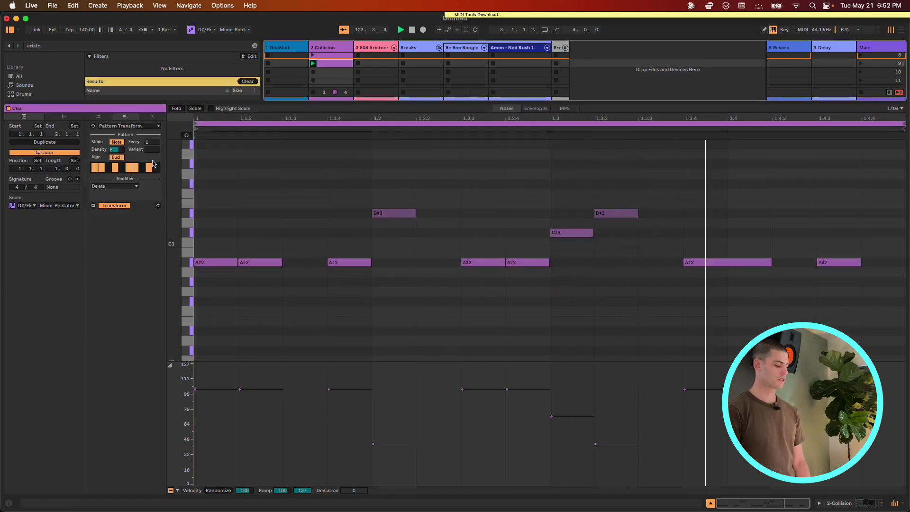
{"action": "left_click_drag", "start_coordinate": [151, 150], "coordinate": [155, 153]}
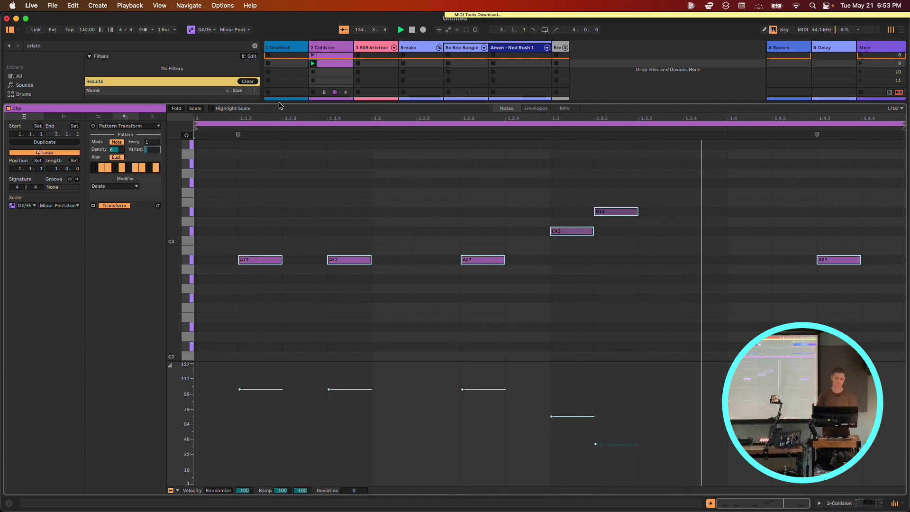
{"action": "left_click_drag", "start_coordinate": [278, 104], "coordinate": [283, 176]}
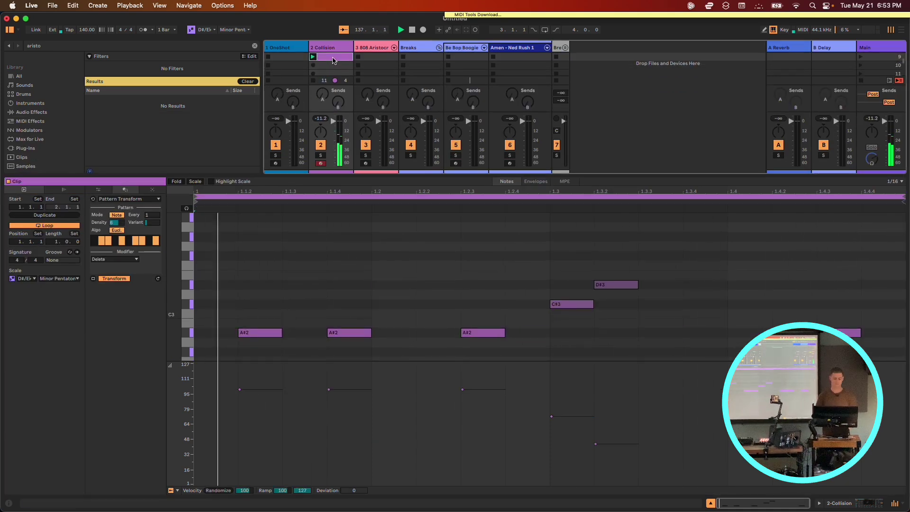
Select both Collision clips and enable Follow Action for them with Next as the action.
{"action": "scroll", "coordinate": [332, 67], "scroll_direction": "up", "scroll_amount": 1}
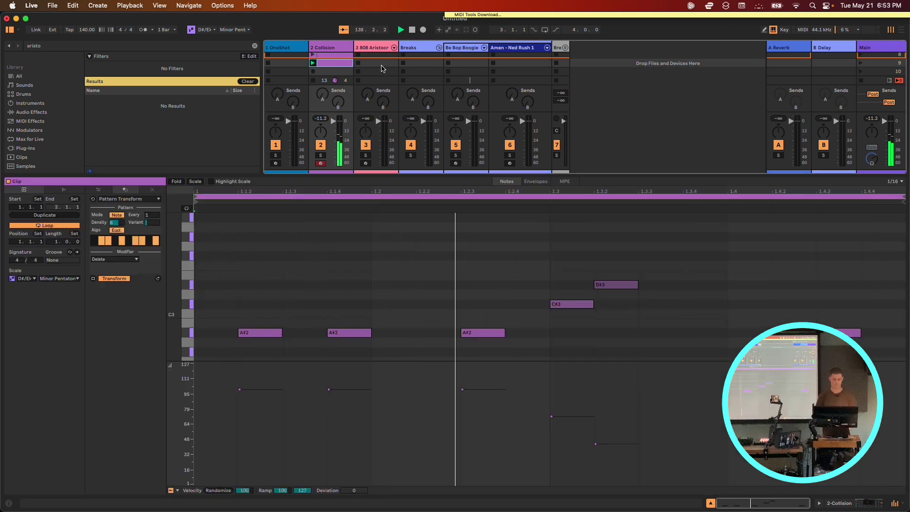
{"action": "left_click_drag", "start_coordinate": [375, 77], "coordinate": [393, 285]}
{"action": "scroll", "coordinate": [343, 91], "scroll_direction": "up", "scroll_amount": 10}
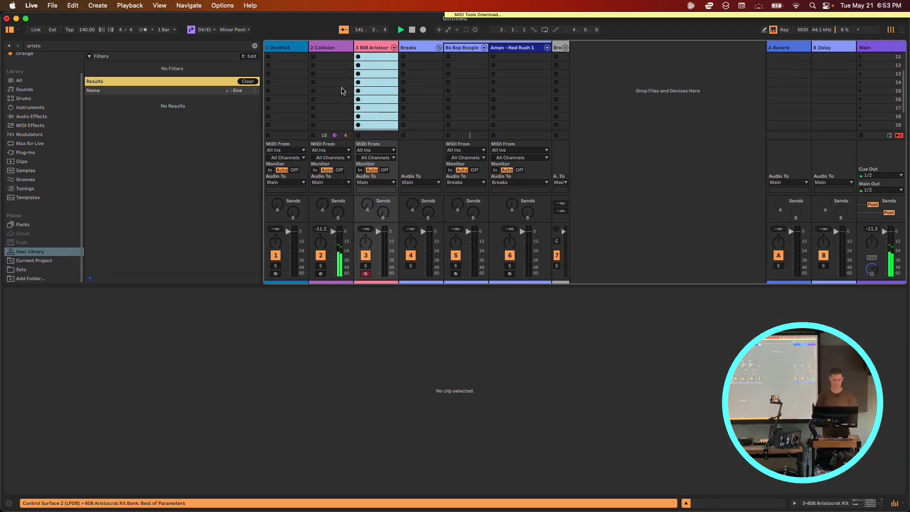
{"action": "scroll", "coordinate": [342, 92], "scroll_direction": "down", "scroll_amount": 1}
{"action": "left_click", "coordinate": [332, 105]}
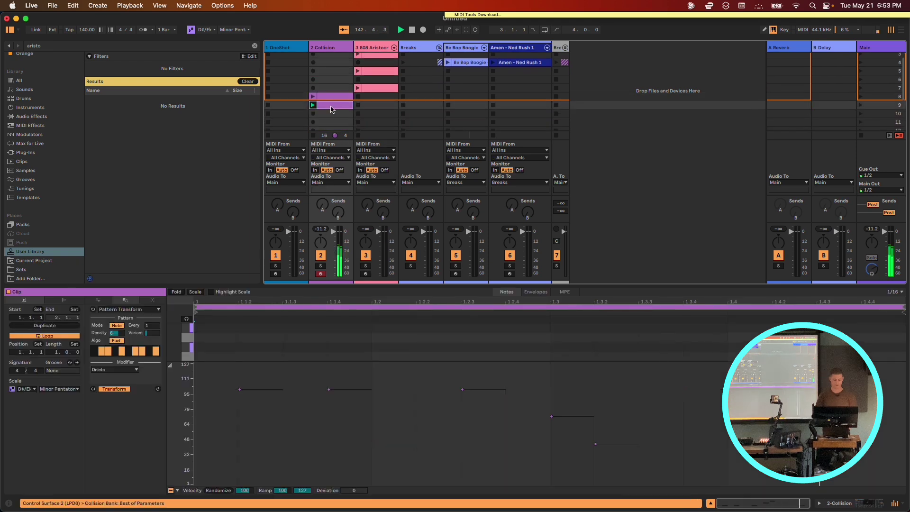
{"action": "left_click", "coordinate": [333, 97], "text": "shift"}
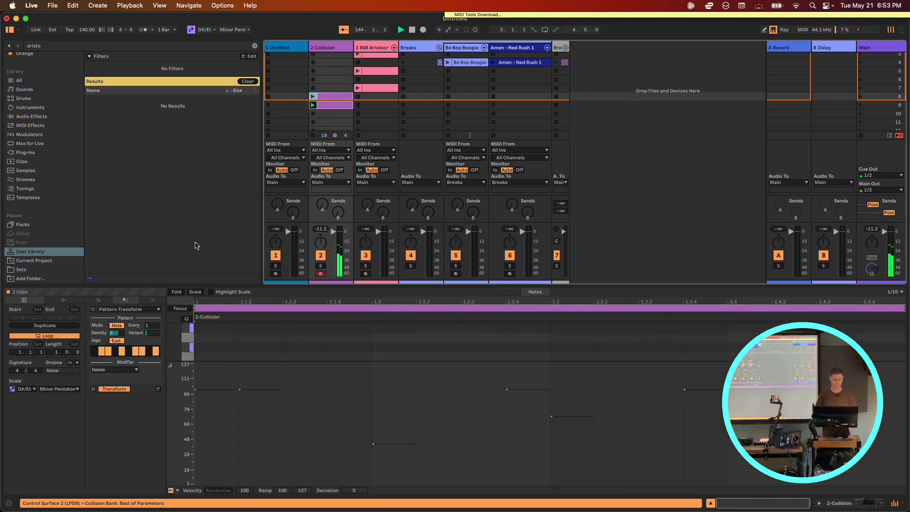
{"action": "left_click", "coordinate": [64, 300]}
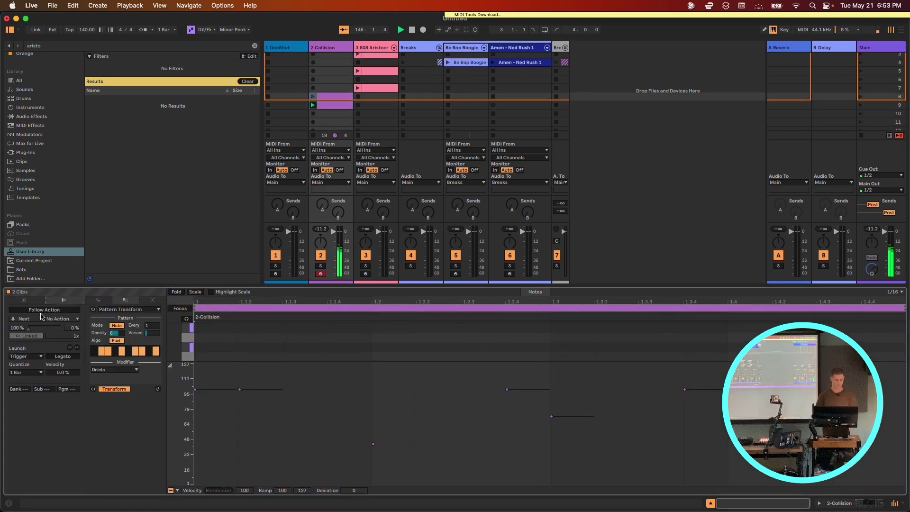
{"action": "left_click", "coordinate": [34, 312]}
{"action": "left_click", "coordinate": [25, 319]}
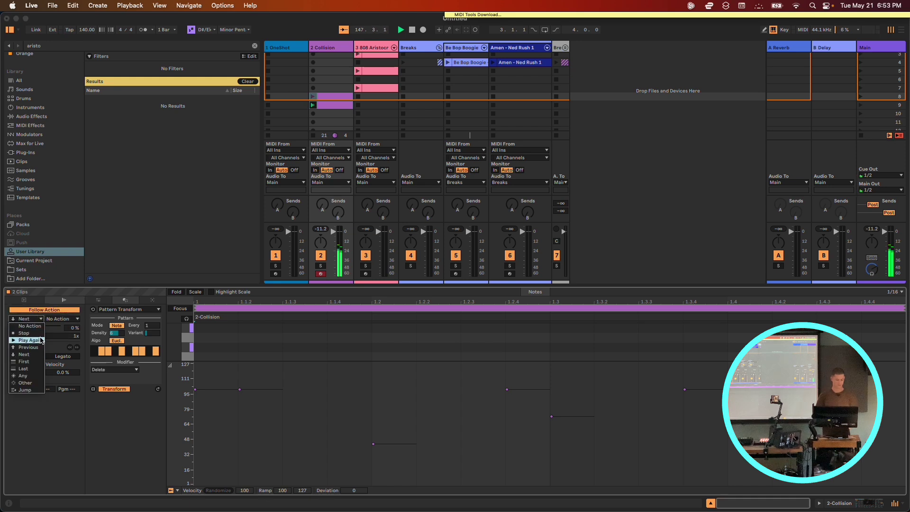
{"action": "left_click", "coordinate": [333, 86]}
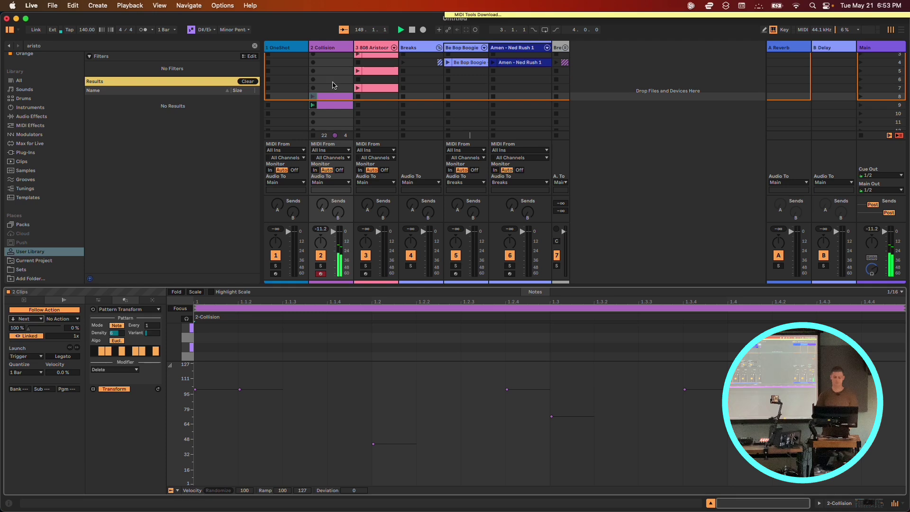
Launch the lower Collision clip to hear the two variations alternate, and stop playback.
{"action": "left_click", "coordinate": [312, 106]}
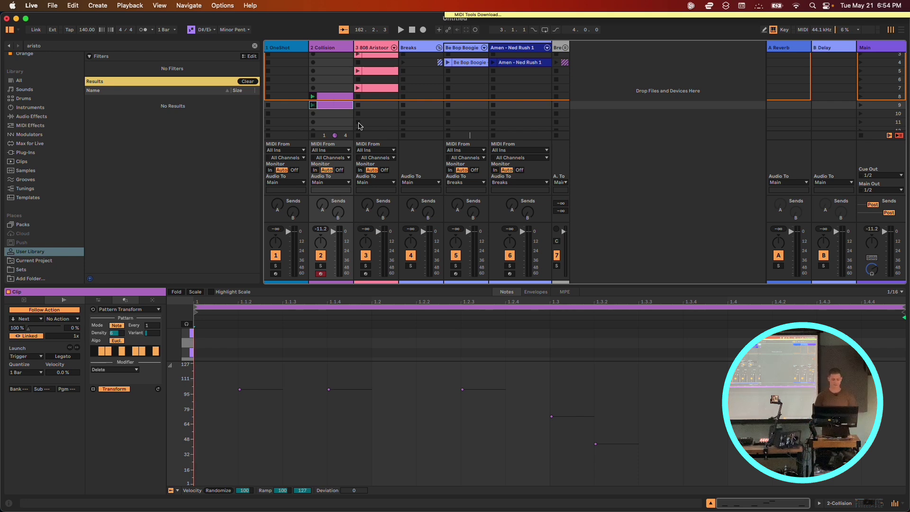
{"action": "left_click", "coordinate": [413, 31]}
Show the Amen - Ned Rush 1 clip's slice notes in an enlarged editor and launch the clip.
{"action": "scroll", "coordinate": [422, 111], "scroll_direction": "up", "scroll_amount": 2}
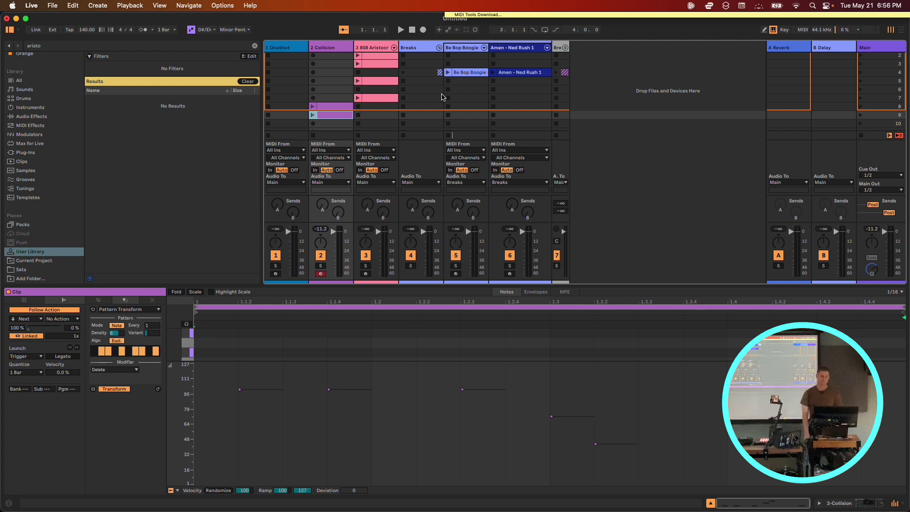
{"action": "left_click", "coordinate": [511, 73]}
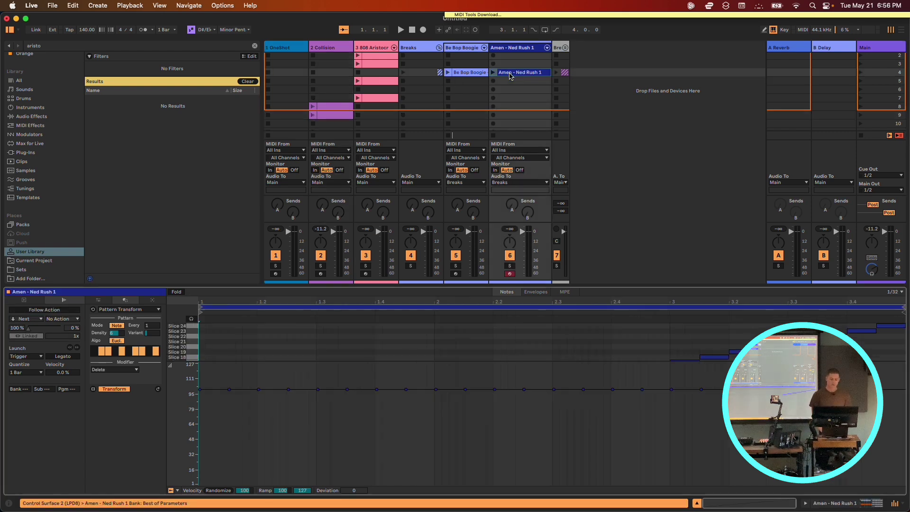
{"action": "left_click_drag", "start_coordinate": [597, 285], "coordinate": [474, 144]}
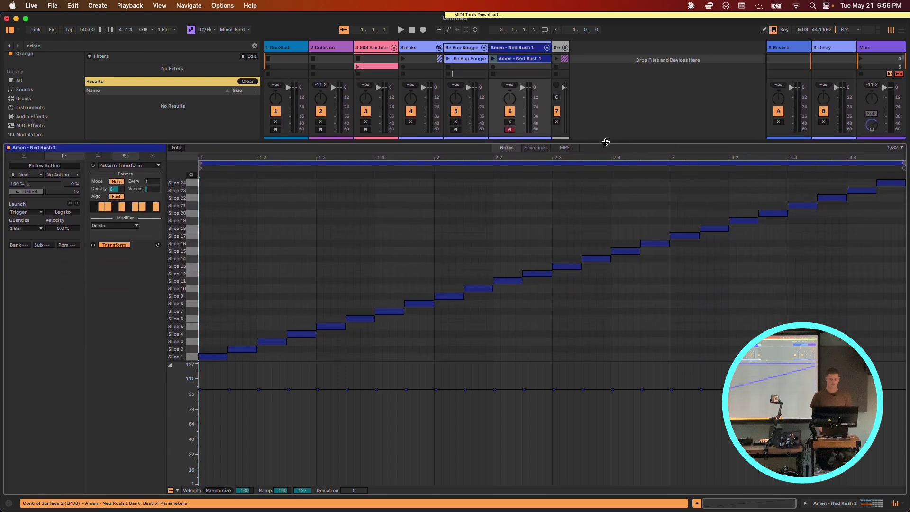
{"action": "left_click", "coordinate": [493, 59]}
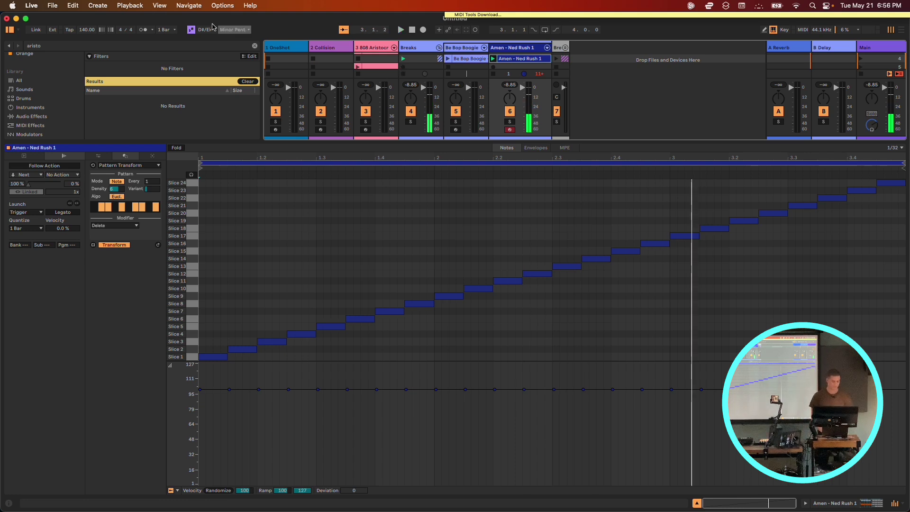
Set the song tempo to 160 BPM.
{"action": "left_click", "coordinate": [88, 30]}
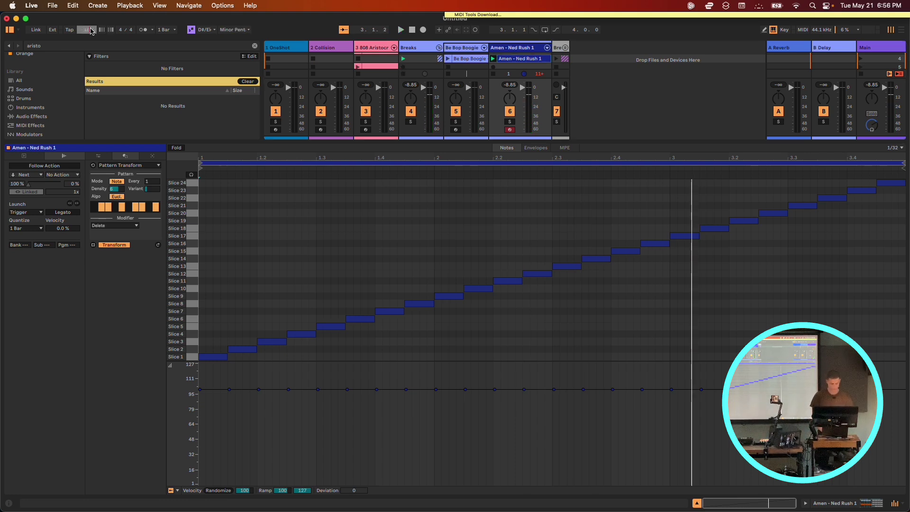
{"action": "type", "text": "160"}
{"action": "key", "text": "Return"}
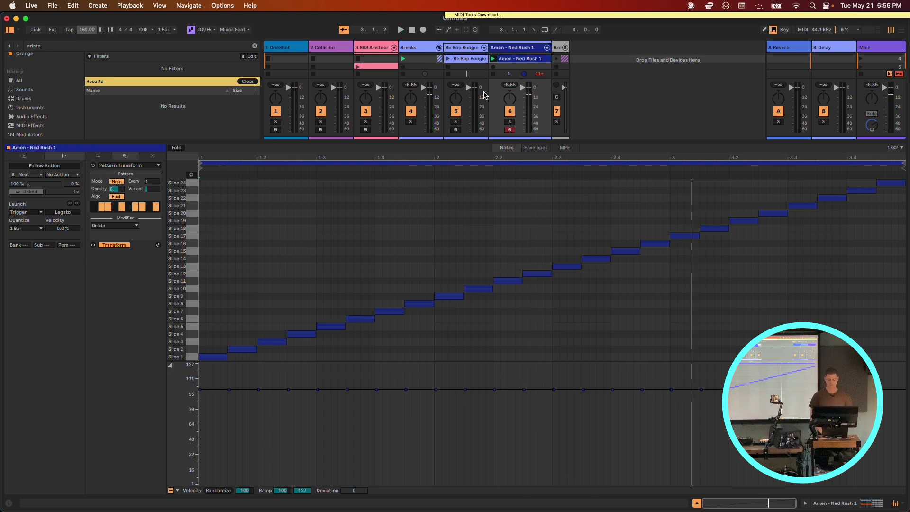
Launch the Amen - Ned Rush 1 clip and set up a Phrase Shuffler transformation for it with a 1/8 x 3 interval.
{"action": "left_click", "coordinate": [494, 59]}
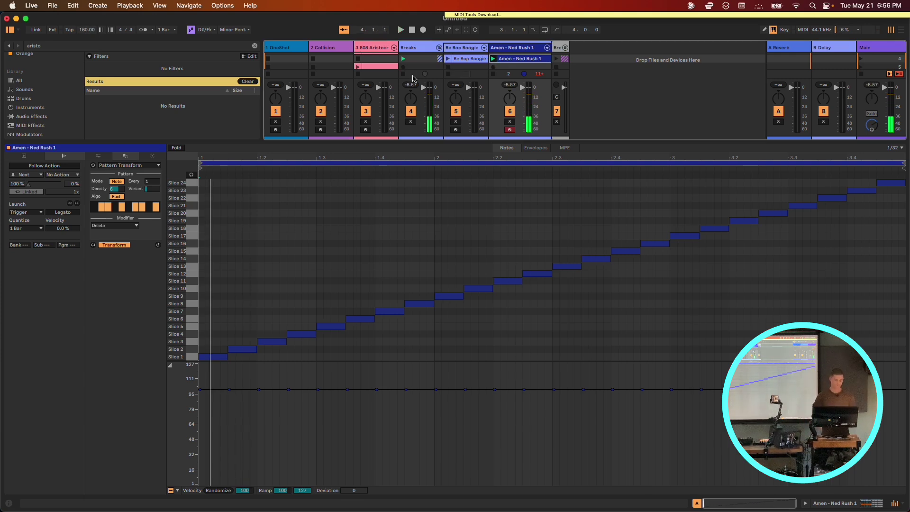
{"action": "left_click", "coordinate": [142, 165]}
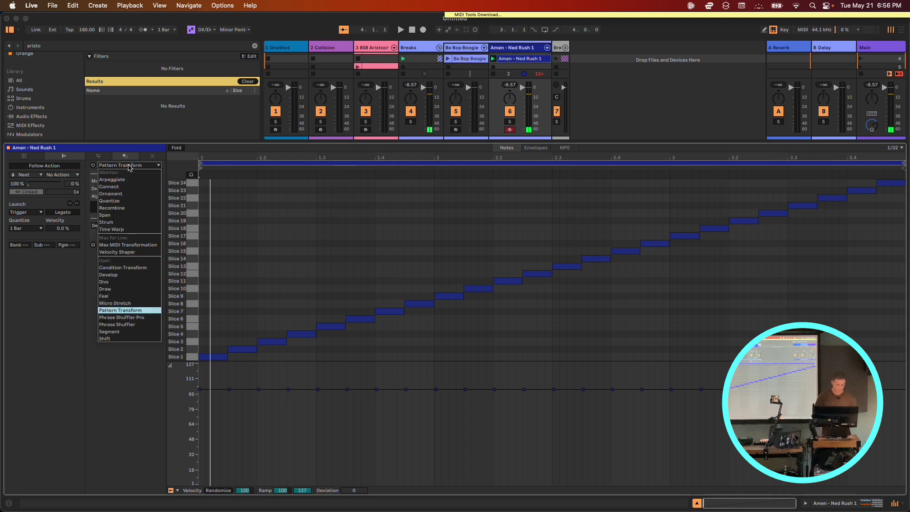
{"action": "left_click", "coordinate": [144, 325]}
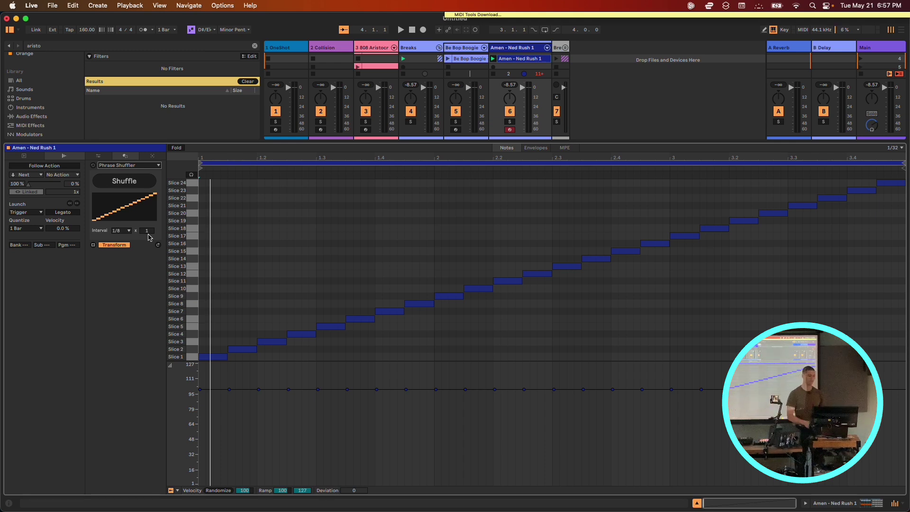
{"action": "left_click_drag", "start_coordinate": [149, 236], "coordinate": [148, 223]}
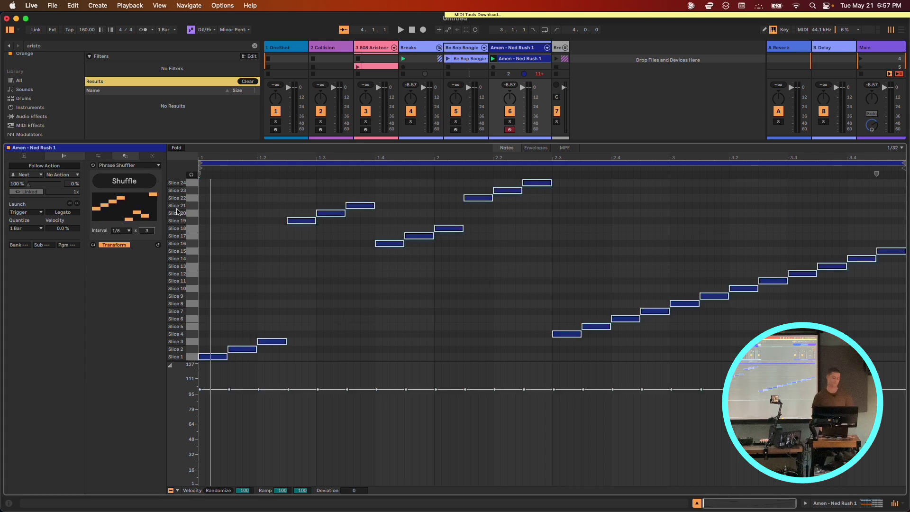
Shuffle the Amen - Ned Rush 1 clip's three-slice phrases several times while it plays.
{"action": "left_click", "coordinate": [131, 187]}
{"action": "key", "text": "space"}
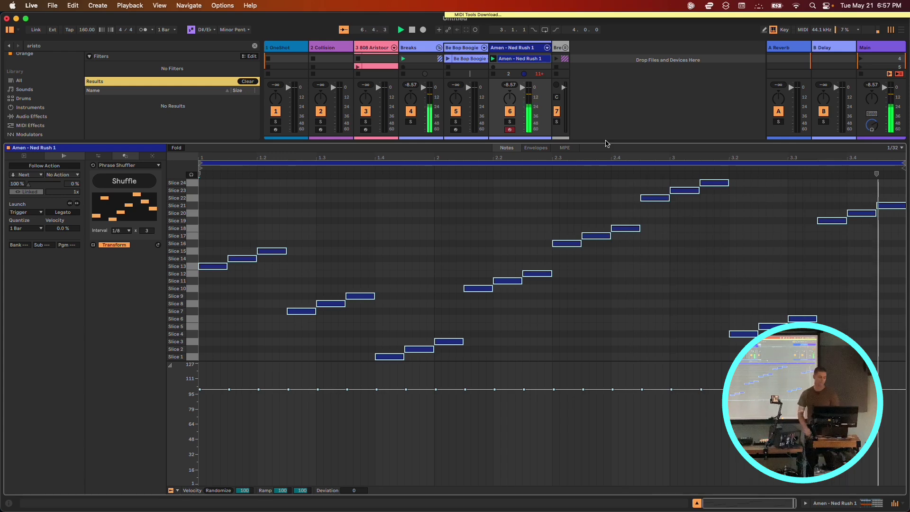
{"action": "left_click", "coordinate": [140, 182]}
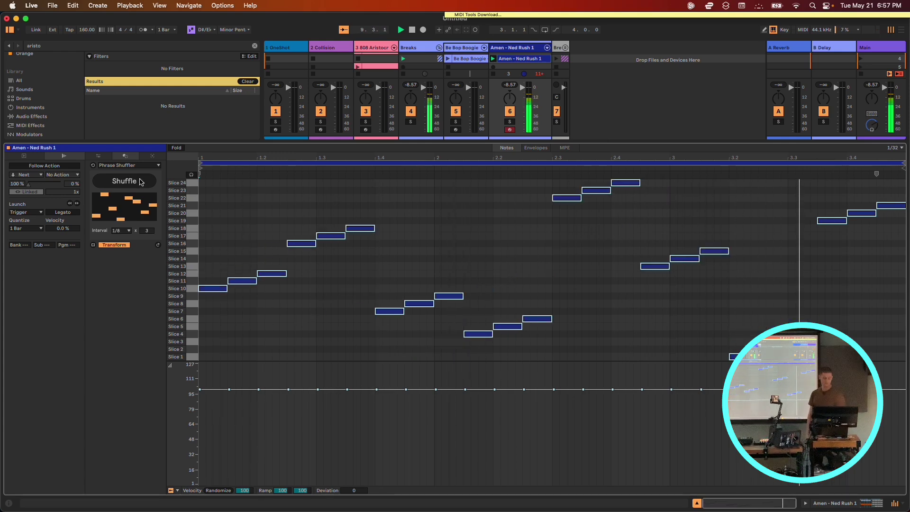
{"action": "left_click", "coordinate": [141, 182]}
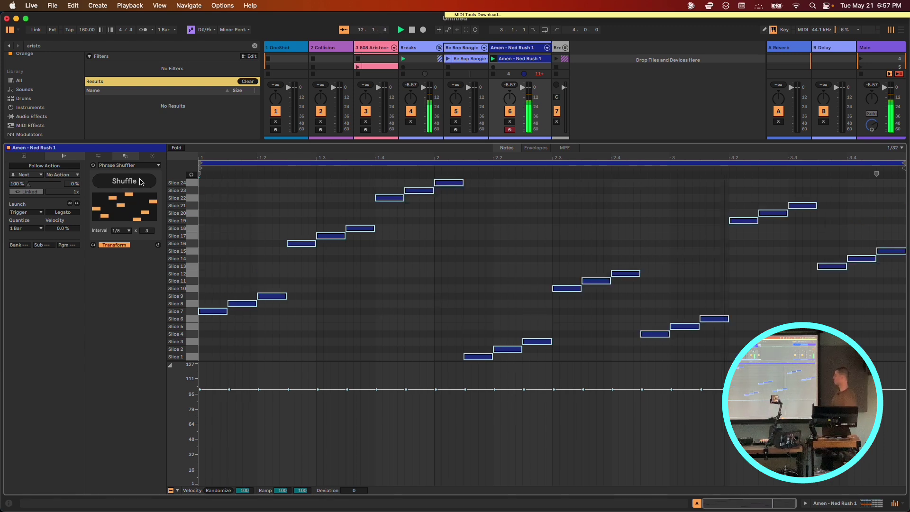
{"action": "left_click", "coordinate": [141, 182]}
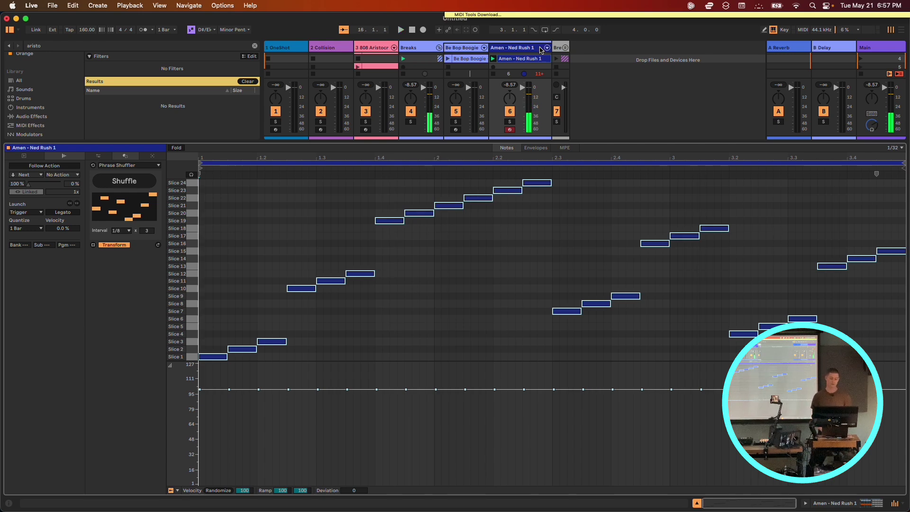
Launch a duplicate of the Be Bop Boogie - Ned Rush 1 slice clip and shuffle its phrases.
{"action": "left_click", "coordinate": [565, 48]}
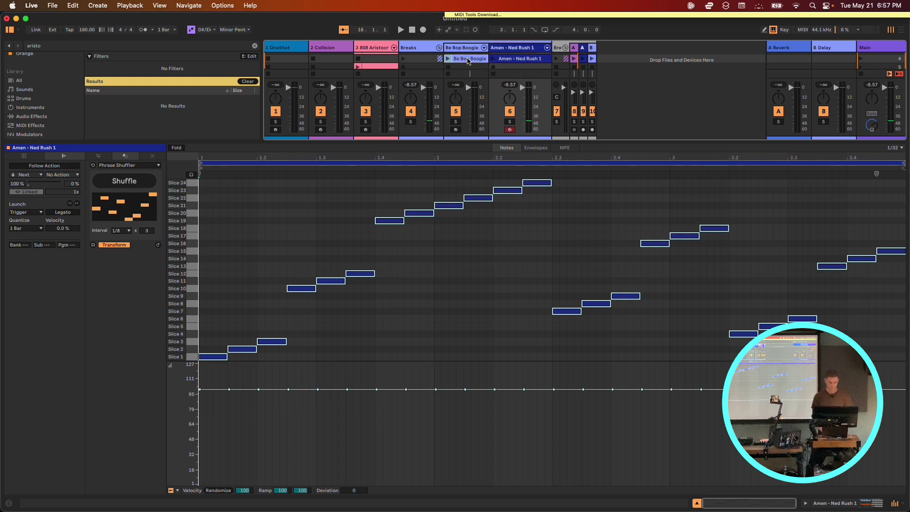
{"action": "left_click", "coordinate": [470, 58]}
{"action": "key", "text": "super+d"}
{"action": "key", "text": "Return"}
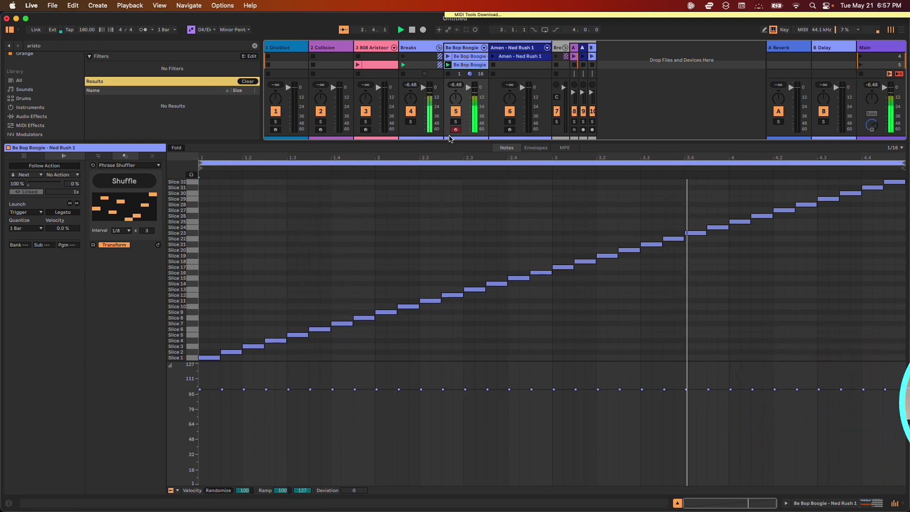
{"action": "left_click", "coordinate": [139, 182]}
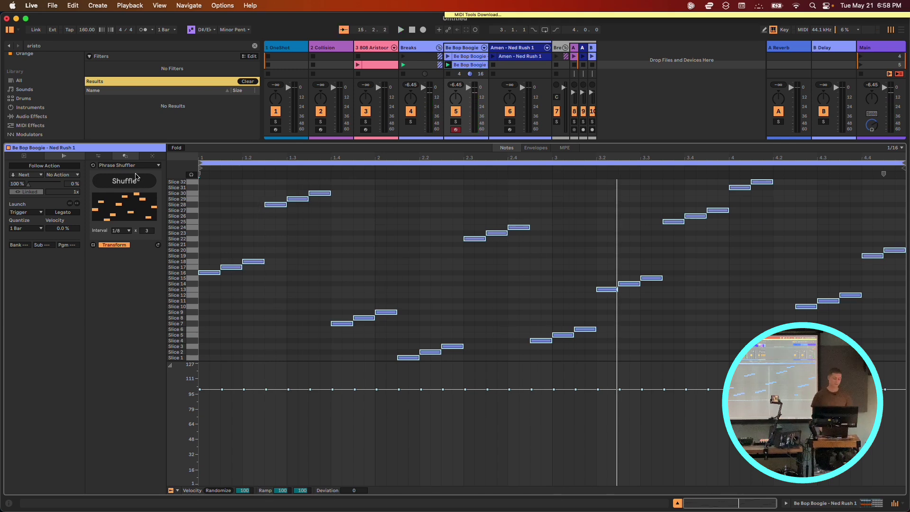
Change the transformation to Phrase Shuffler Pro, and undo the Be Bop Boogie shuffle before restarting playback.
{"action": "left_click", "coordinate": [127, 166]}
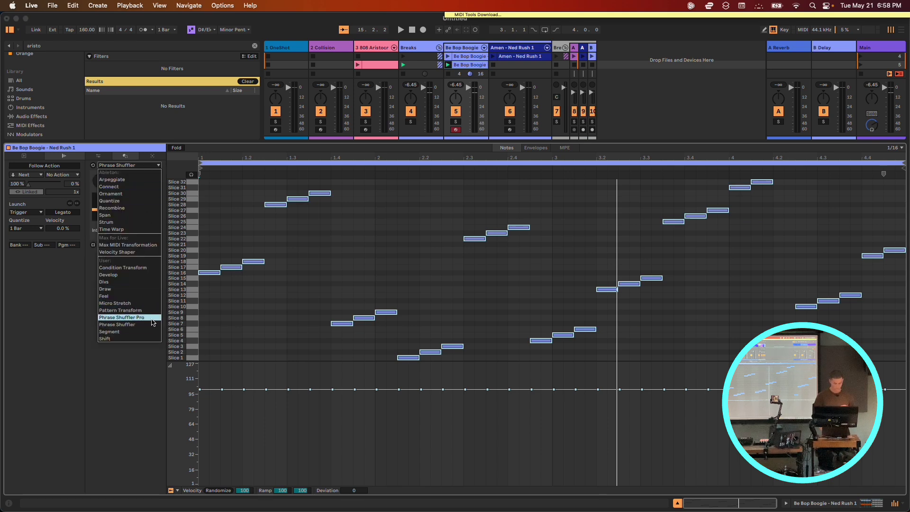
{"action": "left_click", "coordinate": [152, 318]}
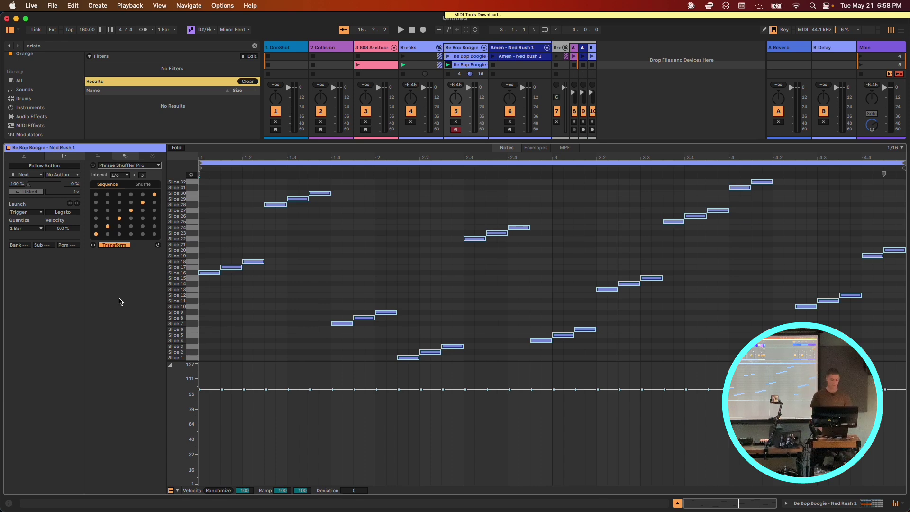
{"action": "key", "text": "super+z"}
{"action": "key", "text": "space"}
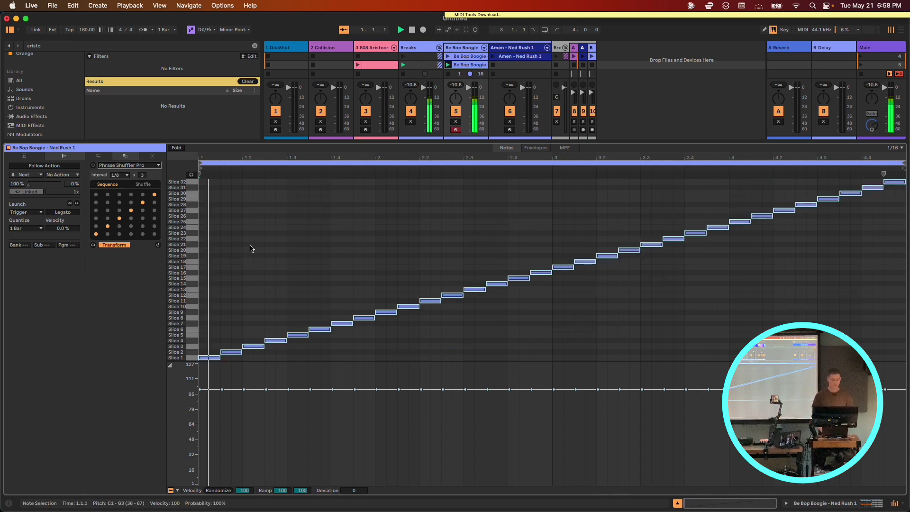
Rearrange the Be Bop Boogie phrases in Phrase Shuffler Pro's Sequence grid by changing the phrase assigned to several steps during playback.
{"action": "left_click", "coordinate": [132, 235]}
{"action": "left_click", "coordinate": [151, 204]}
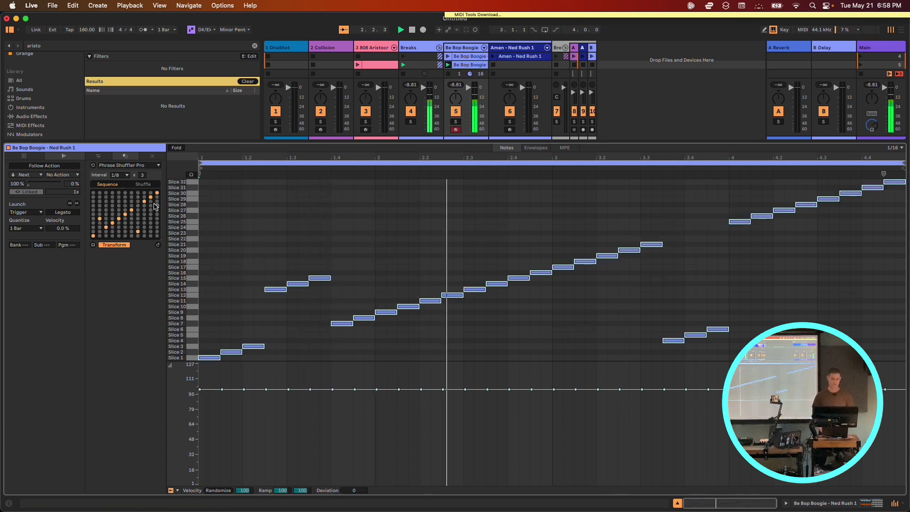
{"action": "left_click", "coordinate": [150, 209]}
{"action": "left_click", "coordinate": [157, 231]}
{"action": "left_click", "coordinate": [119, 201]}
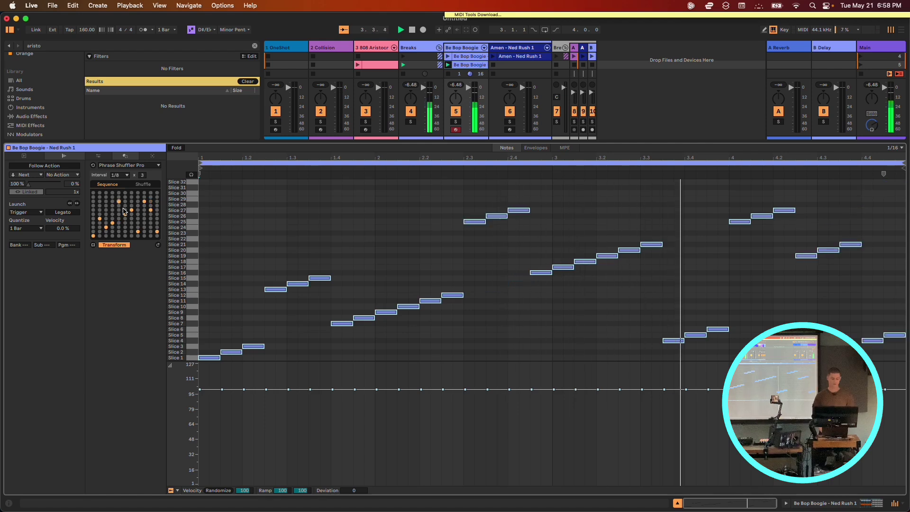
{"action": "left_click", "coordinate": [131, 222]}
{"action": "left_click", "coordinate": [93, 197]}
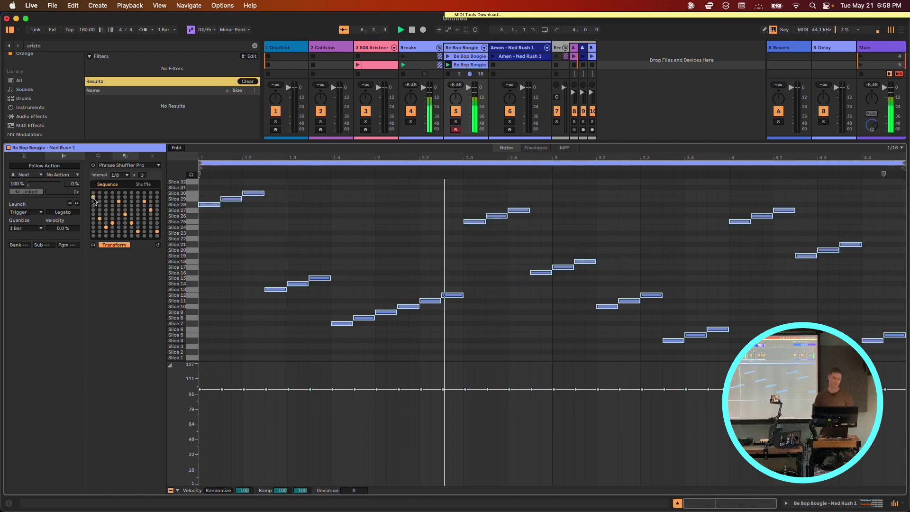
Switch Phrase Shuffler Pro to Shuffle mode and apply it with every phrase weight except the first lowered to minimum.
{"action": "left_click", "coordinate": [143, 185]}
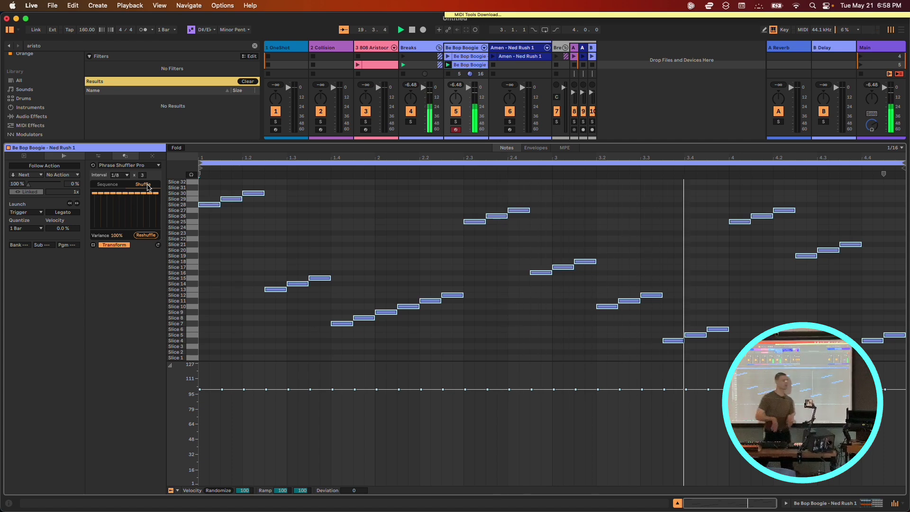
{"action": "left_click", "coordinate": [149, 186]}
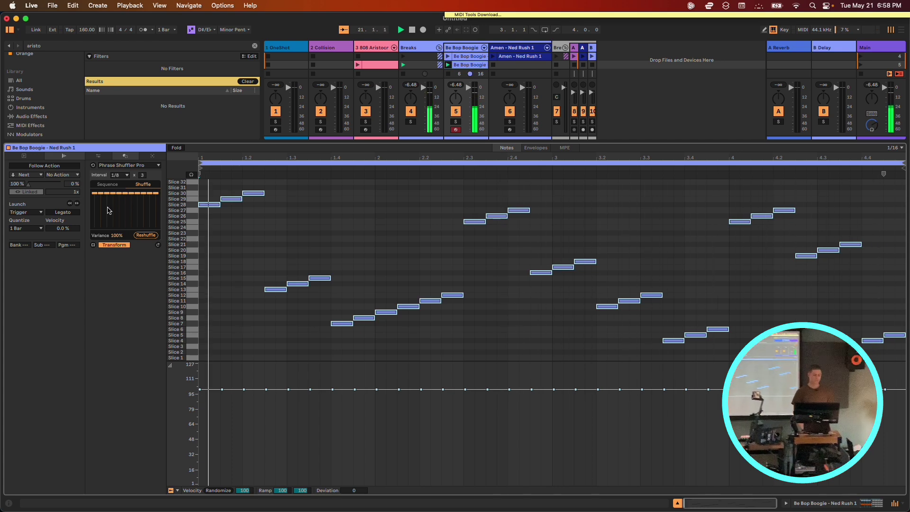
{"action": "left_click", "coordinate": [115, 245]}
{"action": "left_click", "coordinate": [115, 245]}
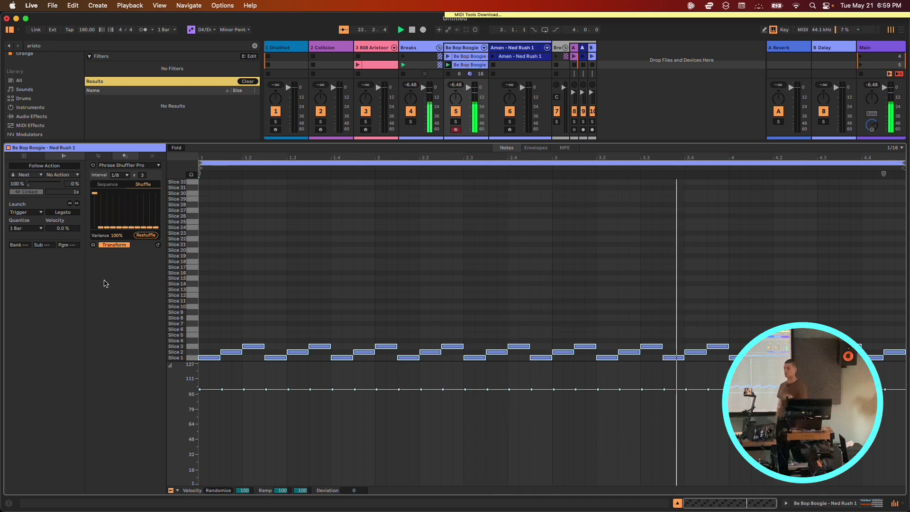
Raise the shuffle weights of the third and seventh phrases, and reapply the transformation for new random orders.
{"action": "left_click", "coordinate": [131, 200]}
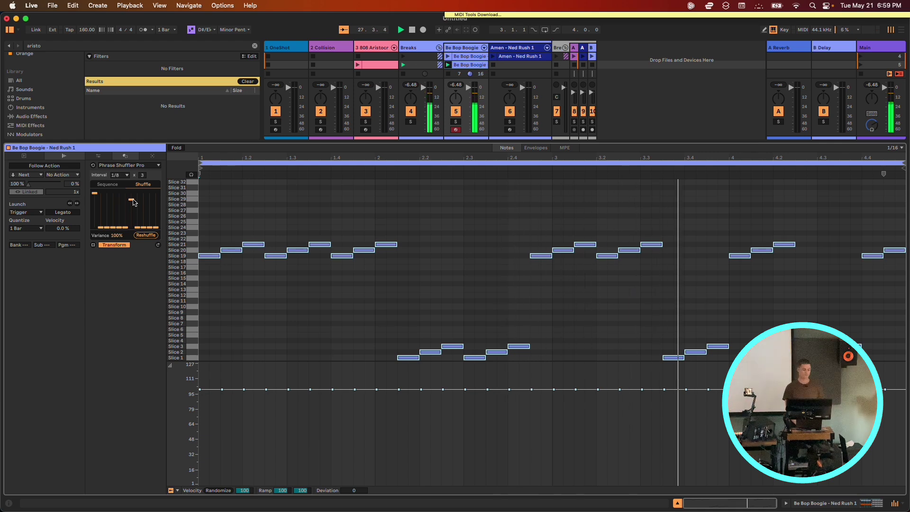
{"action": "left_click", "coordinate": [110, 224]}
{"action": "left_click", "coordinate": [107, 213]}
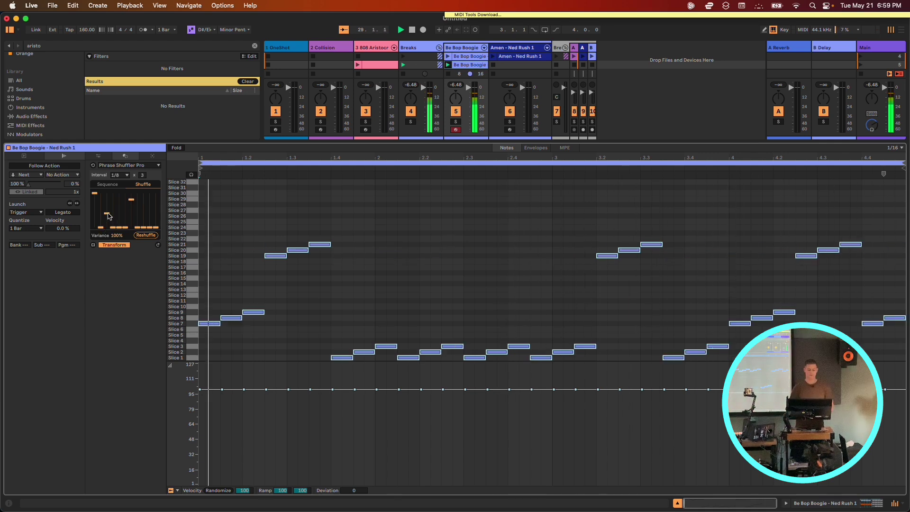
{"action": "left_click", "coordinate": [158, 246]}
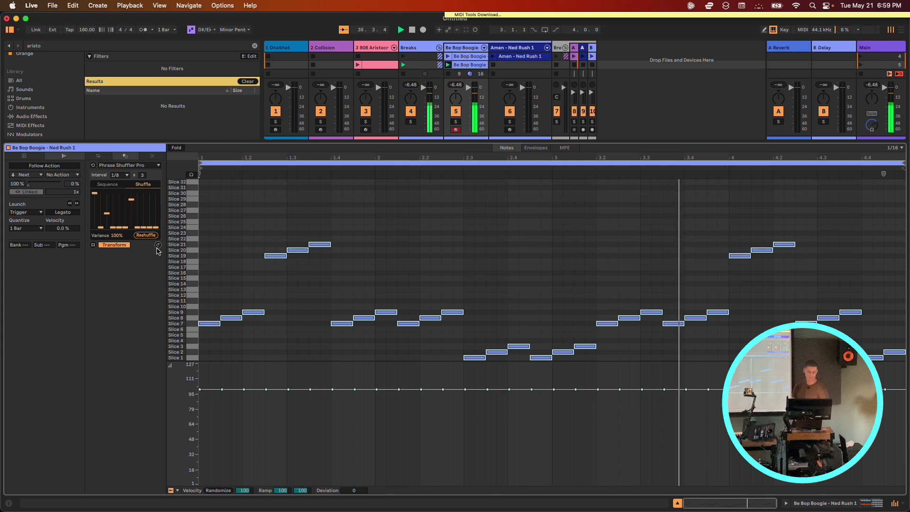
{"action": "left_click", "coordinate": [158, 245]}
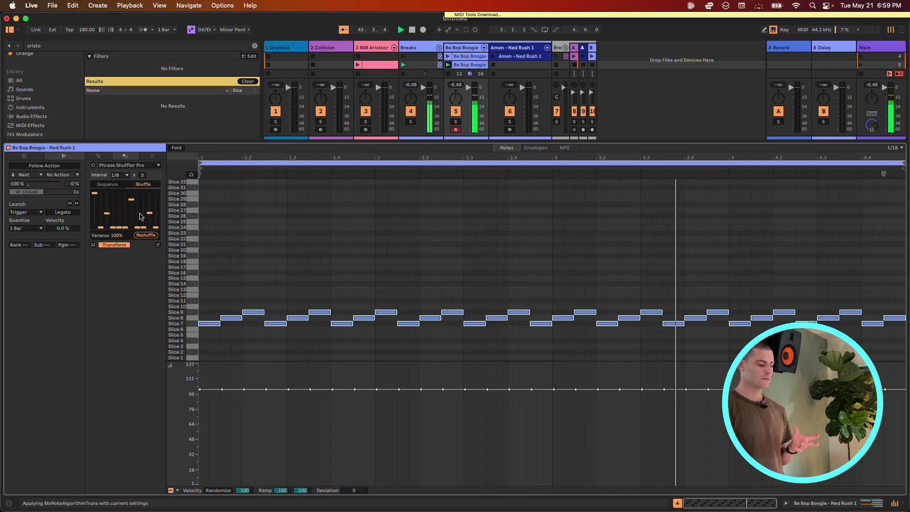
Undo the Be Bop Boogie transformations back to the ascending slice order and reapply the weighted phrase shuffle.
{"action": "key", "text": "super+z"}
{"action": "key", "text": "super+z"}
{"action": "key", "text": "super+z"}
{"action": "key", "text": "super+z"}
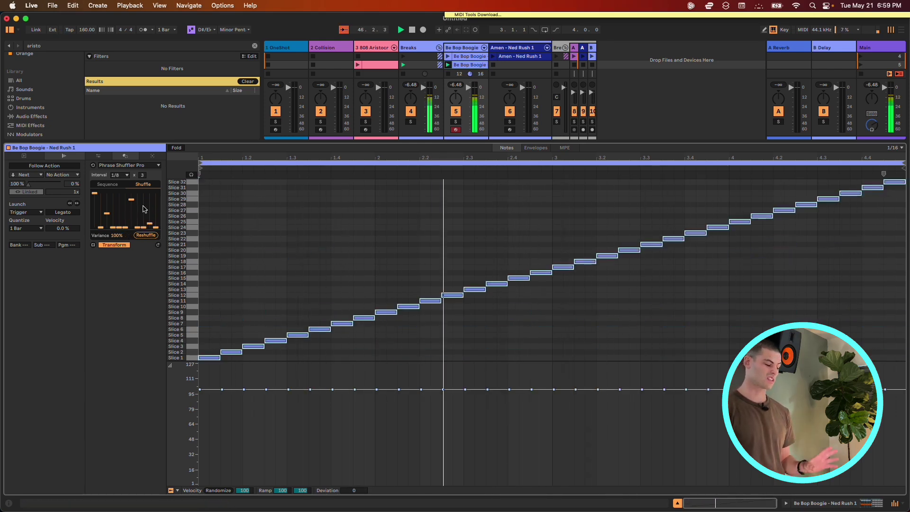
{"action": "left_click", "coordinate": [158, 245]}
{"action": "left_click", "coordinate": [158, 245]}
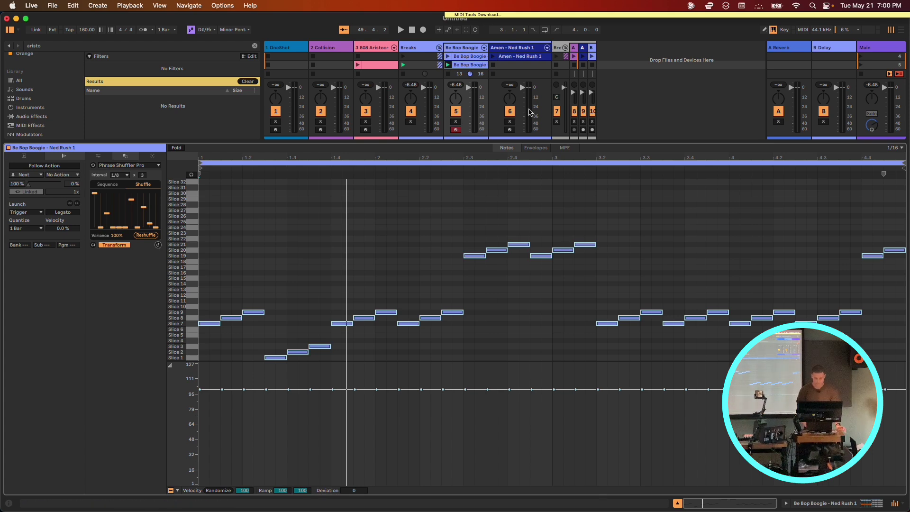
Widen the narrow source audio tracks for the breaks and show the amen_brother clip's waveform.
{"action": "left_click", "coordinate": [599, 45]}
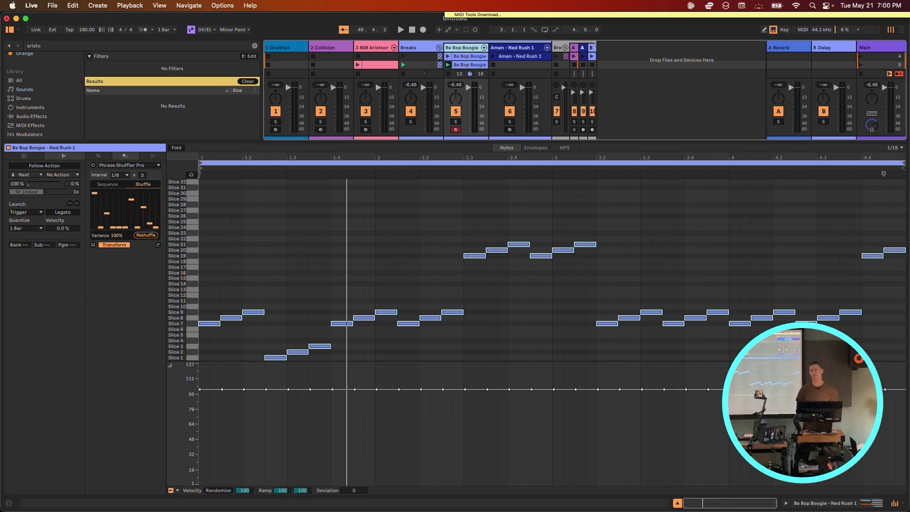
{"action": "left_click", "coordinate": [595, 45]}
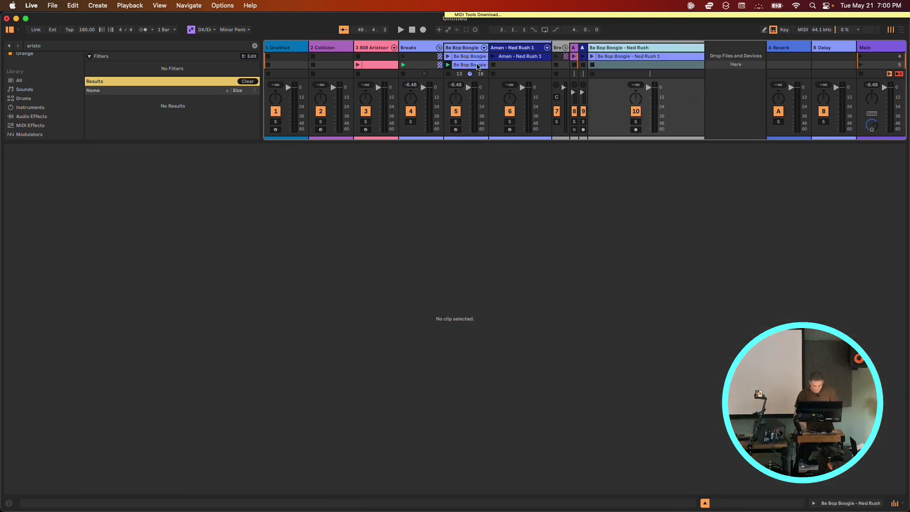
{"action": "left_click", "coordinate": [463, 48]}
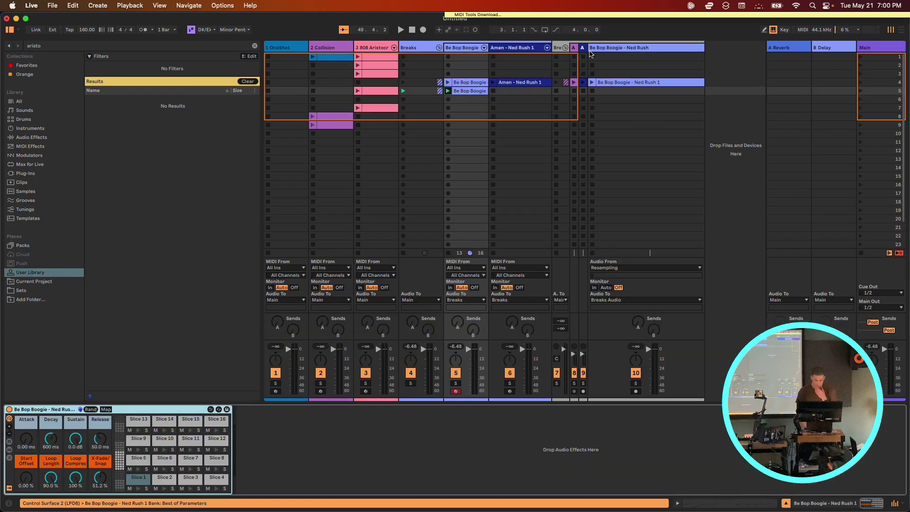
{"action": "left_click_drag", "start_coordinate": [587, 49], "coordinate": [707, 51]}
{"action": "key", "text": "super+z"}
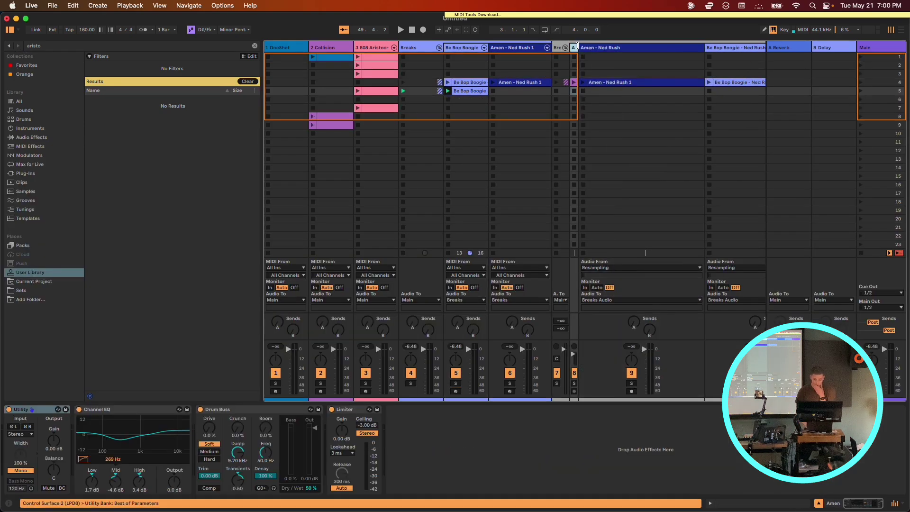
{"action": "left_click", "coordinate": [605, 89]}
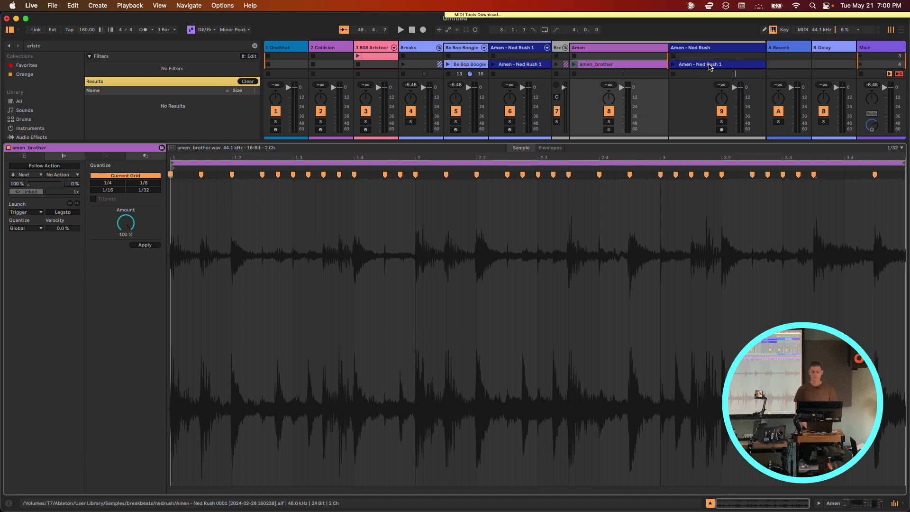
Slice the Amen - Ned Rush 1 audio clip to a new MIDI track, one slice per 1/8 note, using the Built-in preset.
{"action": "left_click", "coordinate": [710, 65]}
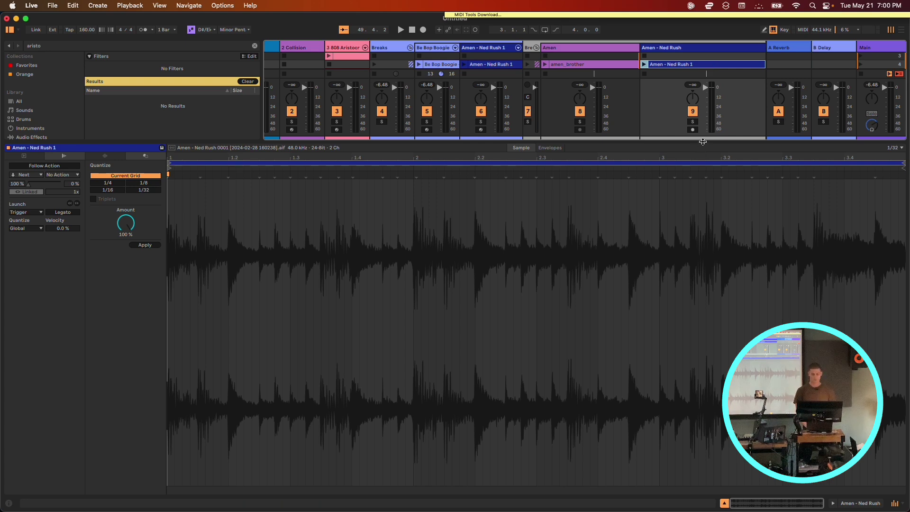
{"action": "left_click_drag", "start_coordinate": [702, 142], "coordinate": [703, 186]}
{"action": "right_click", "coordinate": [687, 58]}
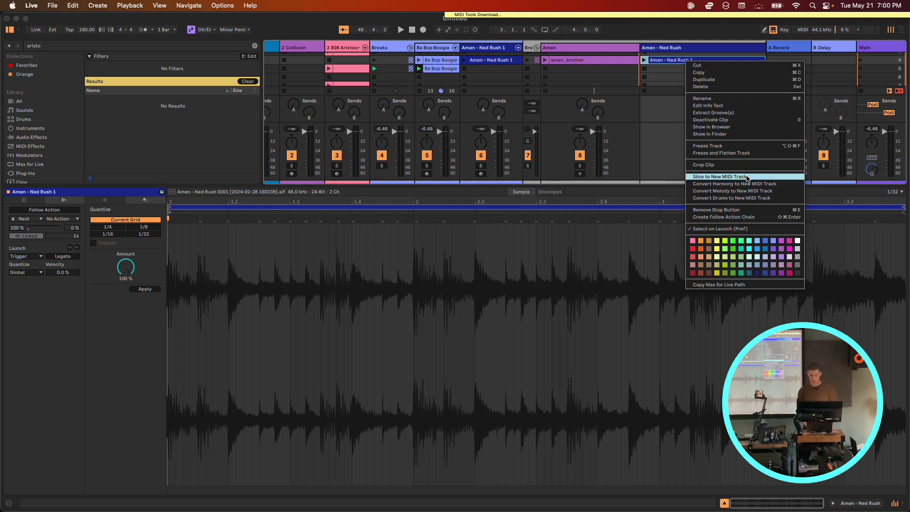
{"action": "left_click", "coordinate": [748, 178]}
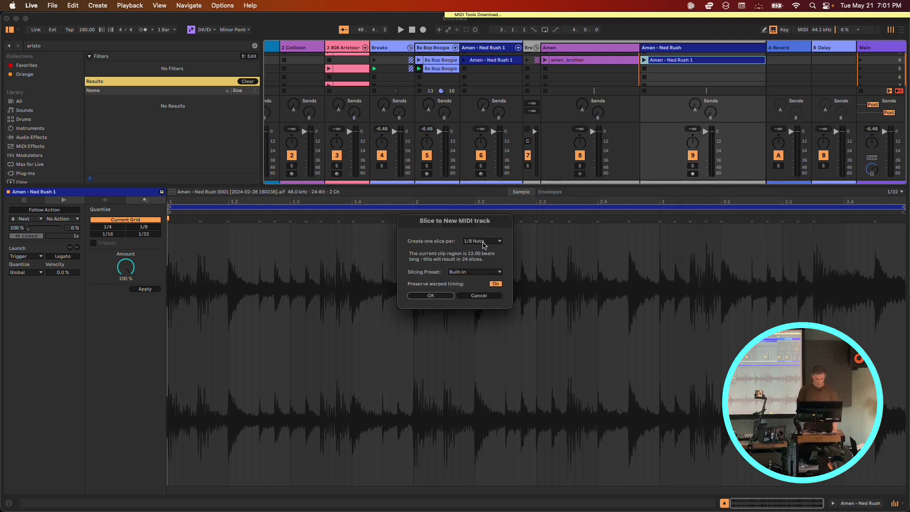
{"action": "left_click", "coordinate": [483, 241]}
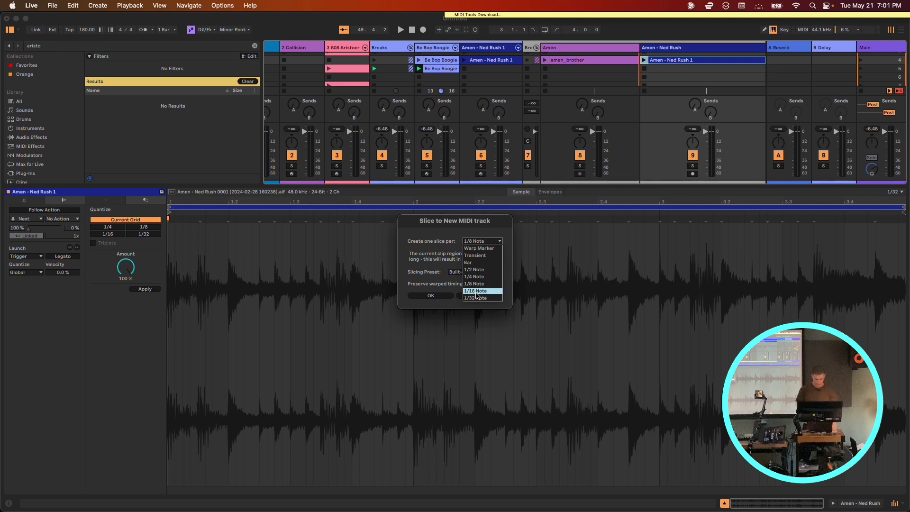
{"action": "left_click", "coordinate": [478, 284]}
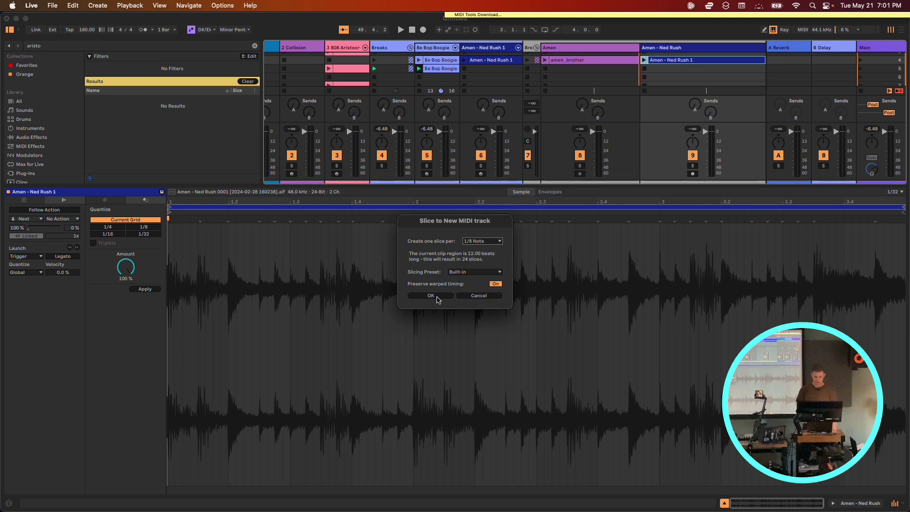
{"action": "left_click", "coordinate": [432, 296]}
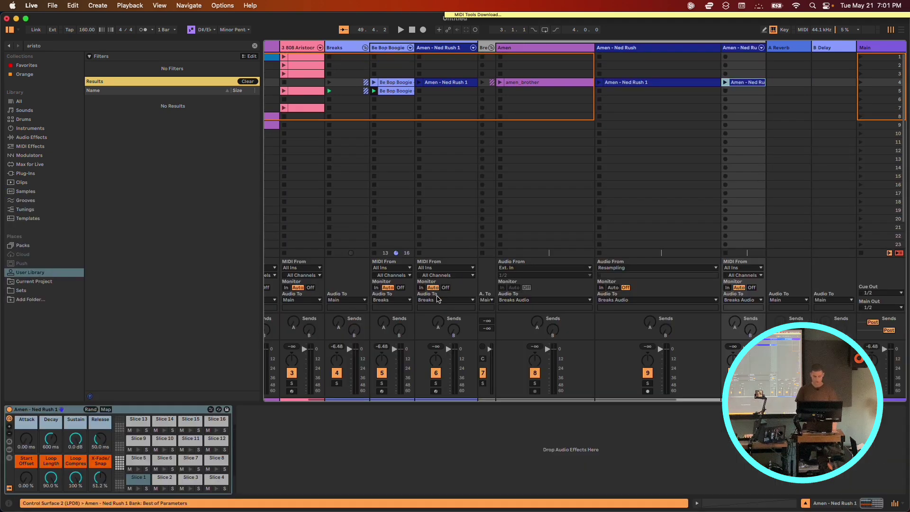
Examine the notes of the newly sliced MIDI clip and the Slice 1 pad in the original Amen - Ned Rush 1 track's drum rack.
{"action": "double_click", "coordinate": [752, 83]}
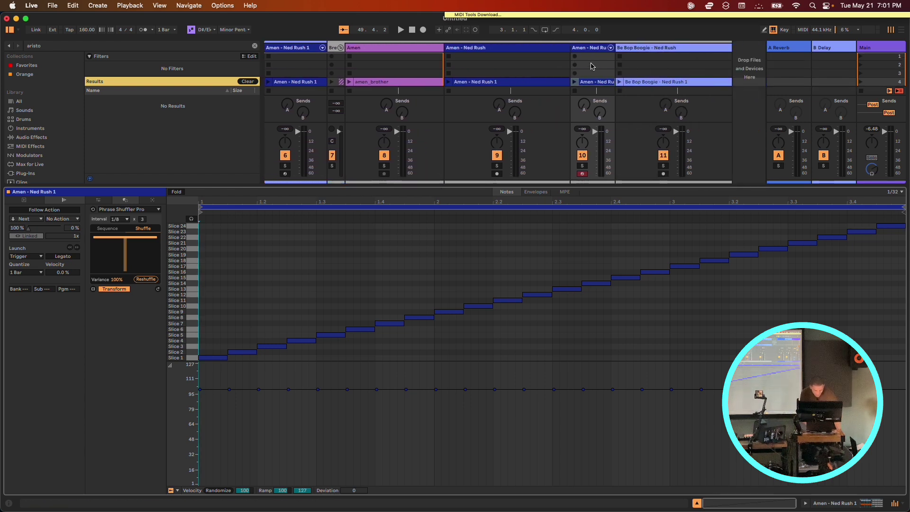
{"action": "scroll", "coordinate": [505, 51], "scroll_direction": "left", "scroll_amount": 5}
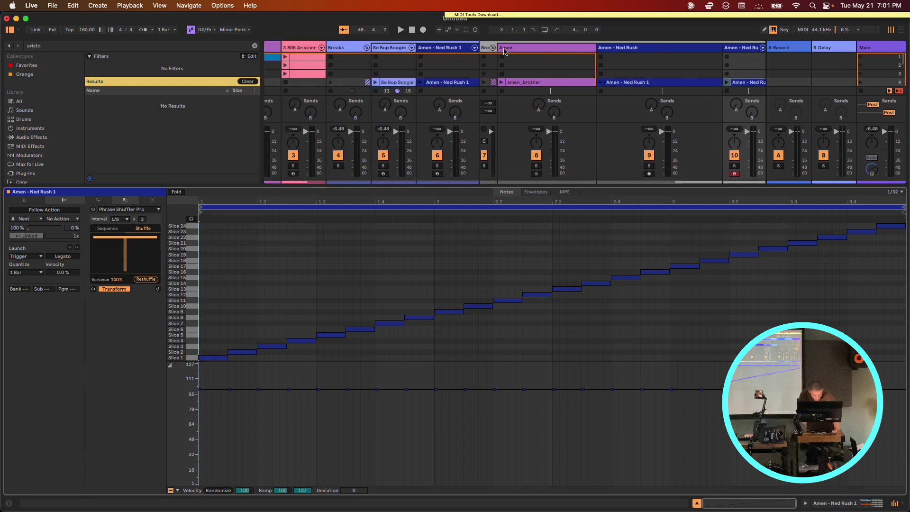
{"action": "left_click", "coordinate": [438, 48]}
{"action": "key", "text": "shift+Tab"}
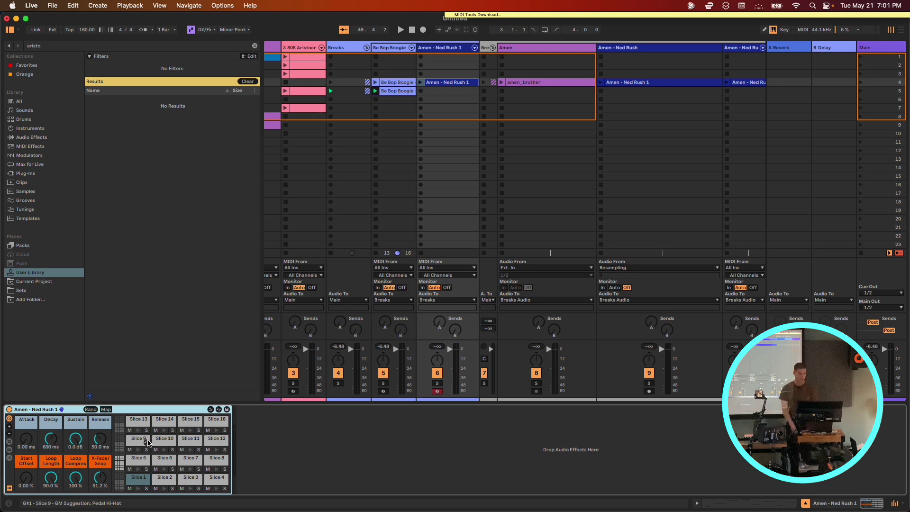
{"action": "left_click", "coordinate": [137, 482]}
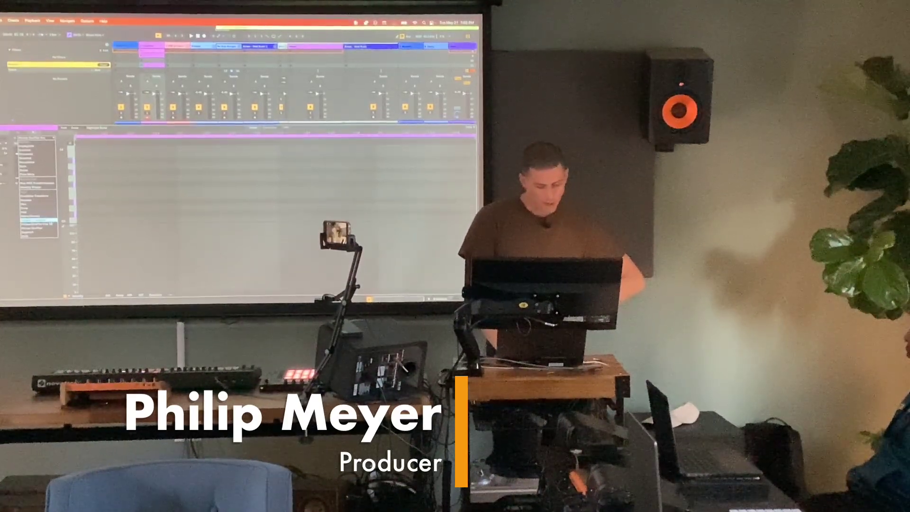
Apply Pattern Transform to the playing Collision clip with a pitch modifier of +2 and accumulation enabled.
{"action": "left_click", "coordinate": [51, 221]}
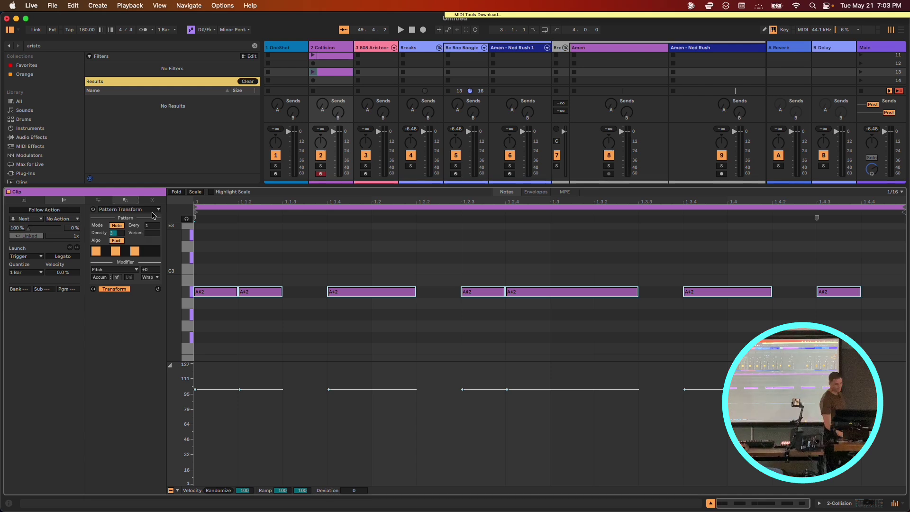
{"action": "left_click", "coordinate": [312, 71]}
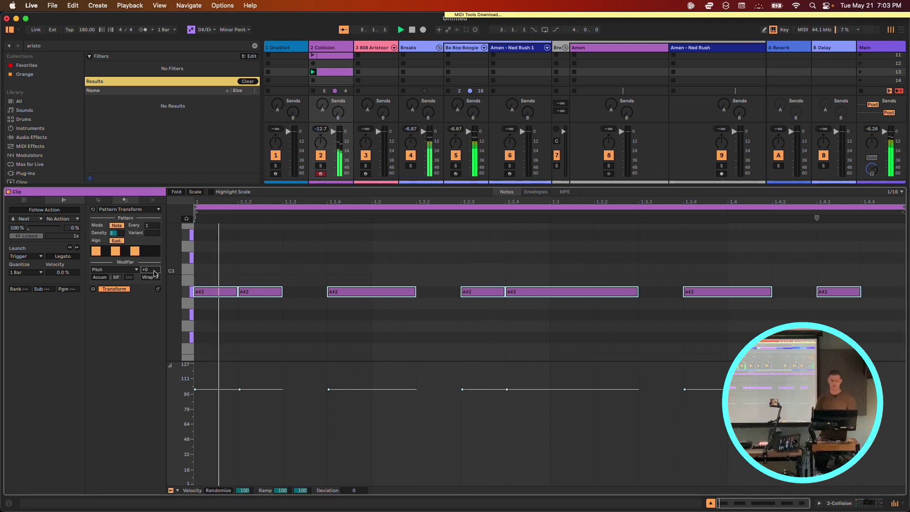
{"action": "scroll", "coordinate": [154, 273], "scroll_direction": "up", "scroll_amount": 1}
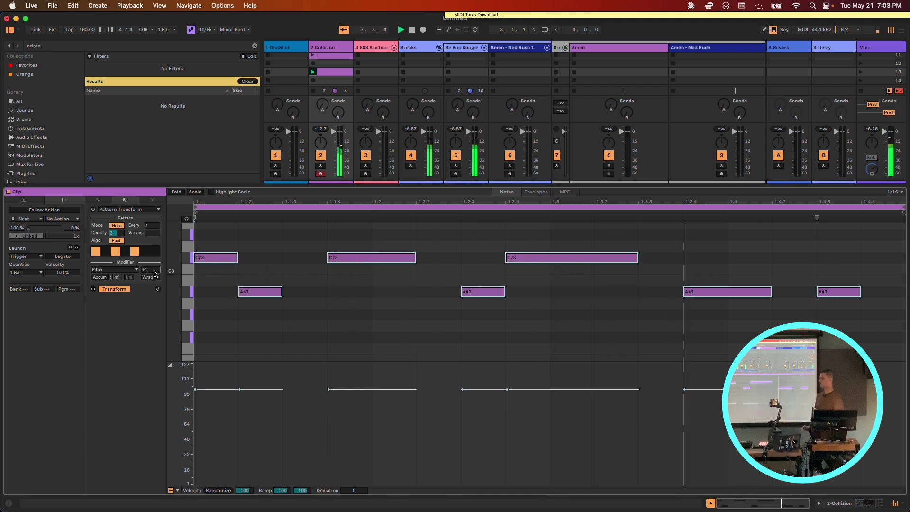
{"action": "scroll", "coordinate": [154, 273], "scroll_direction": "up", "scroll_amount": 1}
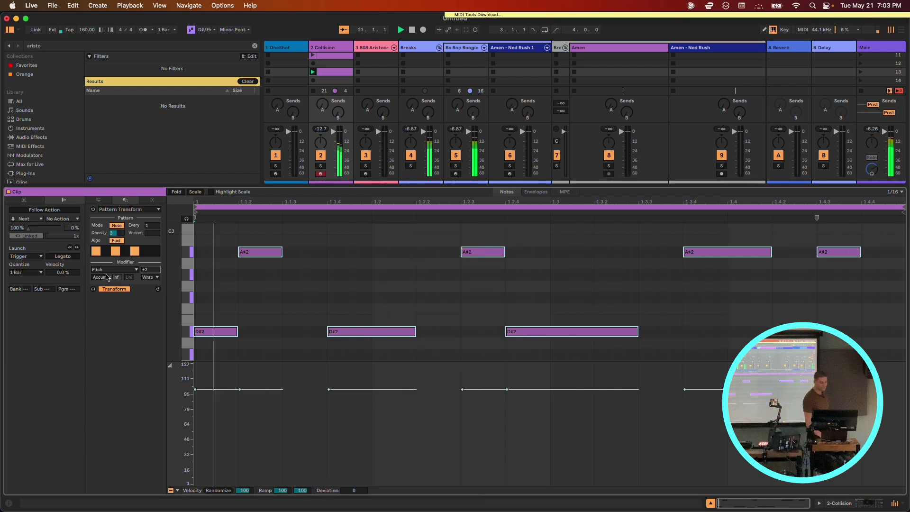
{"action": "left_click", "coordinate": [100, 278]}
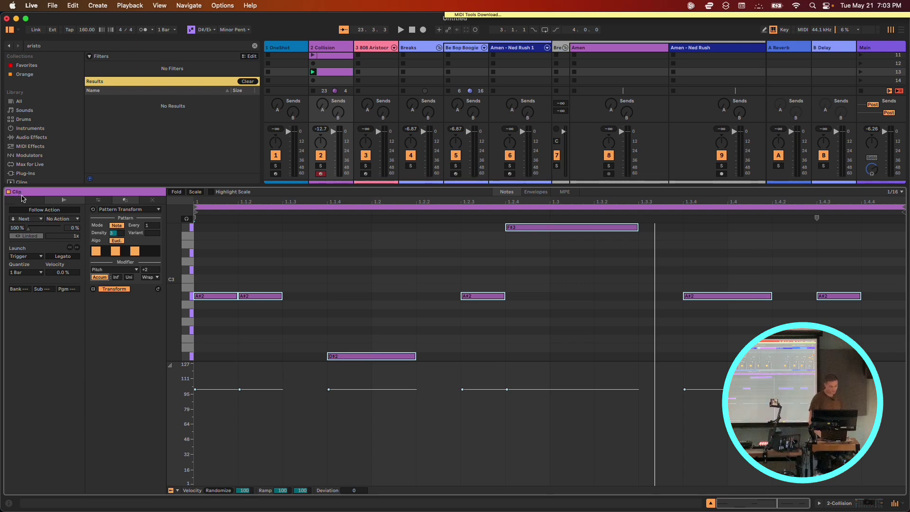
Set the pattern's pitch modifier to +2 with a x4 accumulation limit, Bi direction and Fold behaviour, and set the density to 7.
{"action": "left_click", "coordinate": [24, 200]}
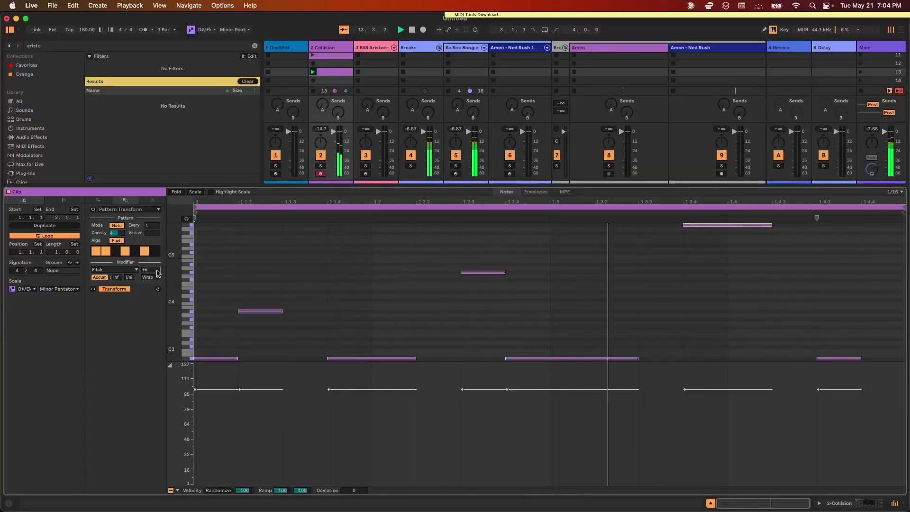
{"action": "left_click_drag", "start_coordinate": [158, 274], "coordinate": [118, 270]}
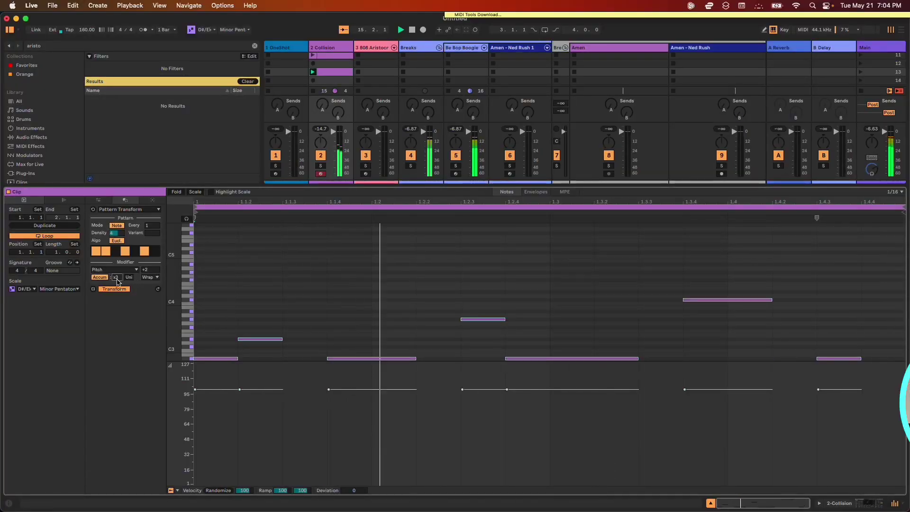
{"action": "left_click", "coordinate": [128, 277]}
{"action": "left_click", "coordinate": [142, 277]}
{"action": "left_click", "coordinate": [144, 284]}
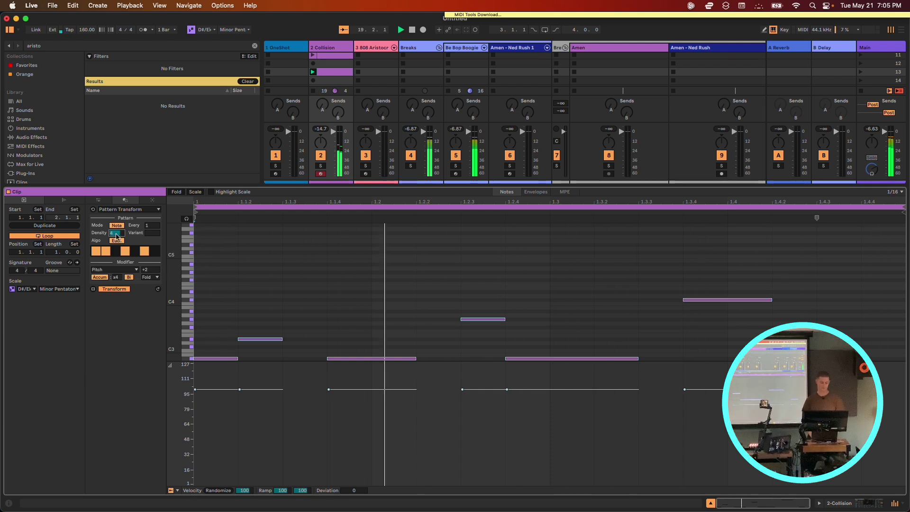
{"action": "type", "text": "7"}
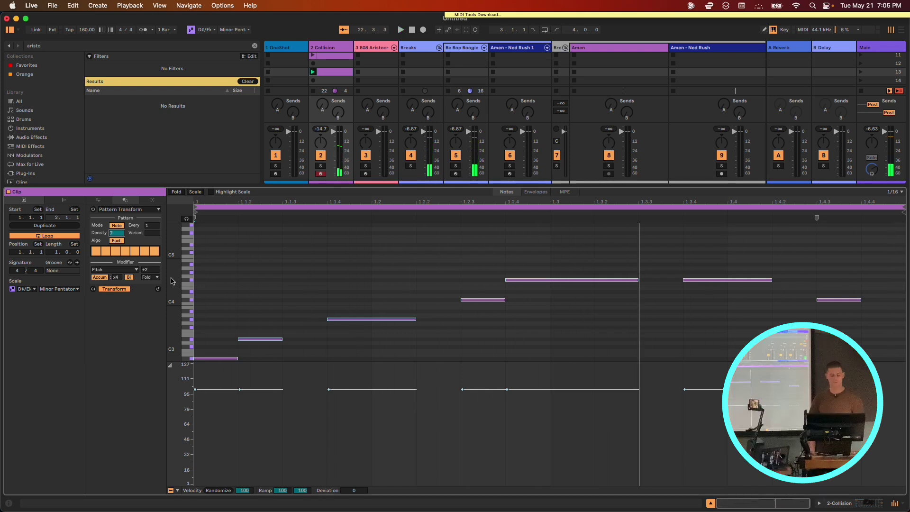
Switch the Collision clip's MIDI transformation to Draw.
{"action": "left_click", "coordinate": [133, 213]}
{"action": "left_click", "coordinate": [132, 212]}
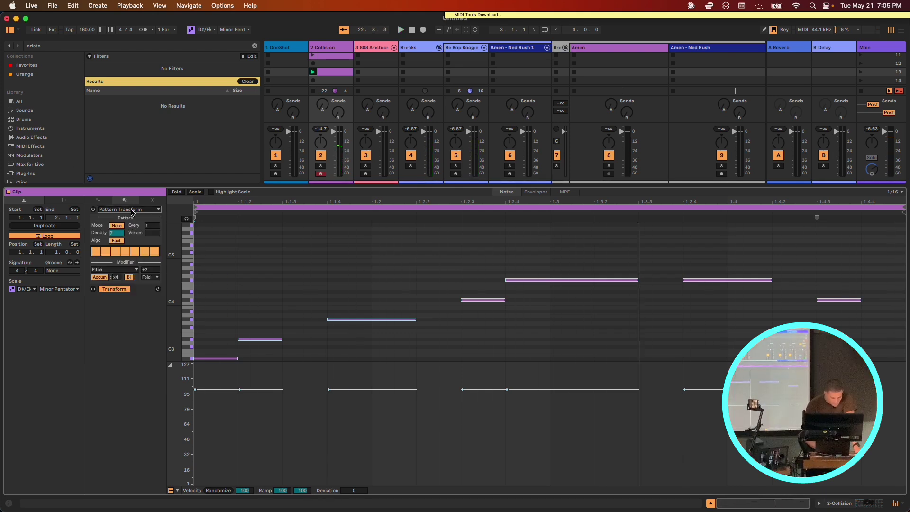
{"action": "left_click", "coordinate": [132, 211]}
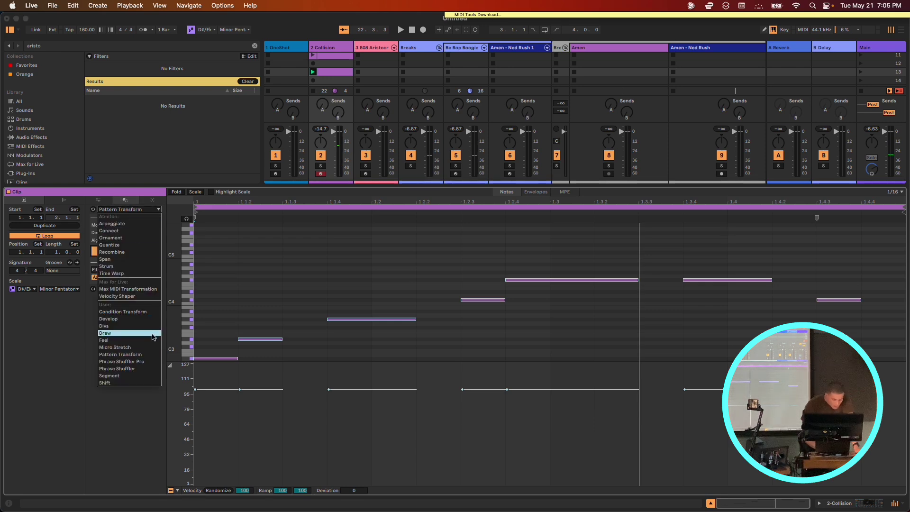
{"action": "left_click", "coordinate": [153, 334]}
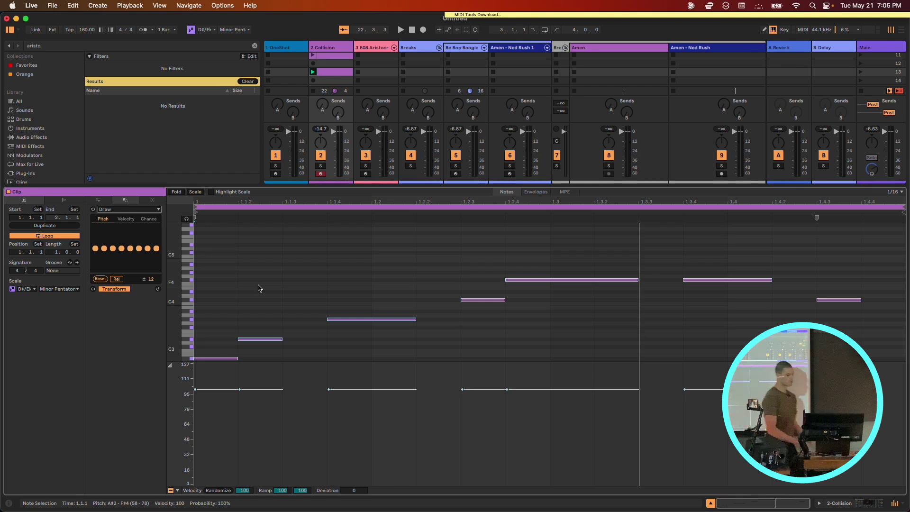
Transpose all notes of the Collision clip up eight semitones and start playback.
{"action": "key", "text": "Up"}
{"action": "key", "text": "Up"}
{"action": "key", "text": "Up"}
{"action": "key", "text": "Up"}
{"action": "key", "text": "Up"}
{"action": "key", "text": "Up"}
{"action": "key", "text": "Up"}
{"action": "key", "text": "Up"}
{"action": "left_click", "coordinate": [361, 271]}
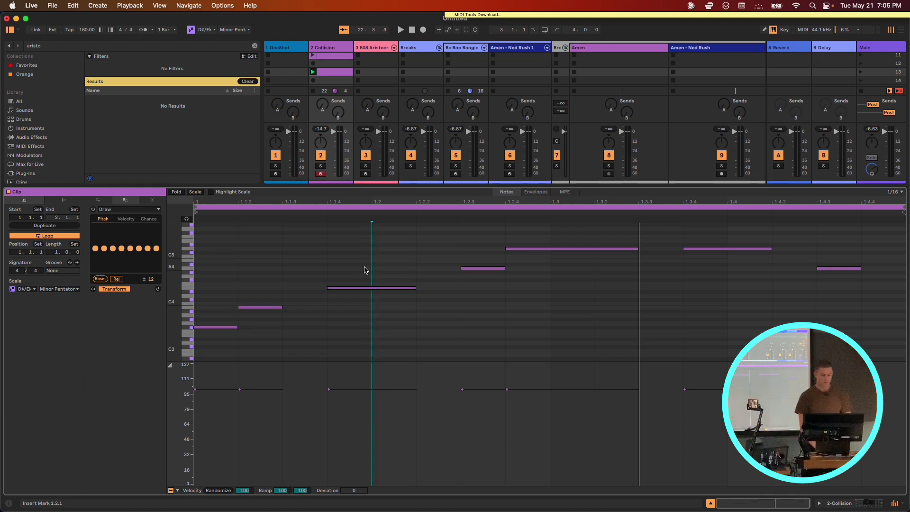
{"action": "key", "text": "space"}
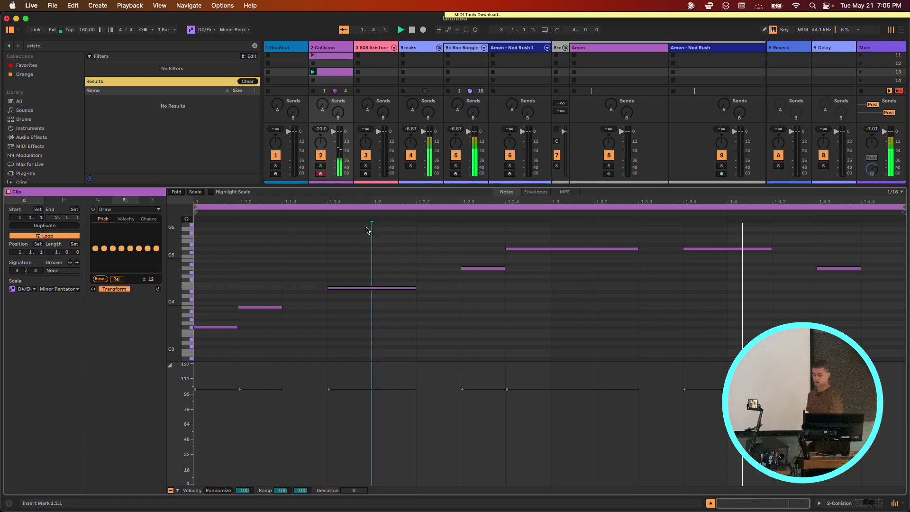
Take the Breaks track out of solo and mute it.
{"action": "scroll", "coordinate": [487, 128], "scroll_direction": "right", "scroll_amount": 3}
{"action": "scroll", "coordinate": [487, 128], "scroll_direction": "left", "scroll_amount": 3}
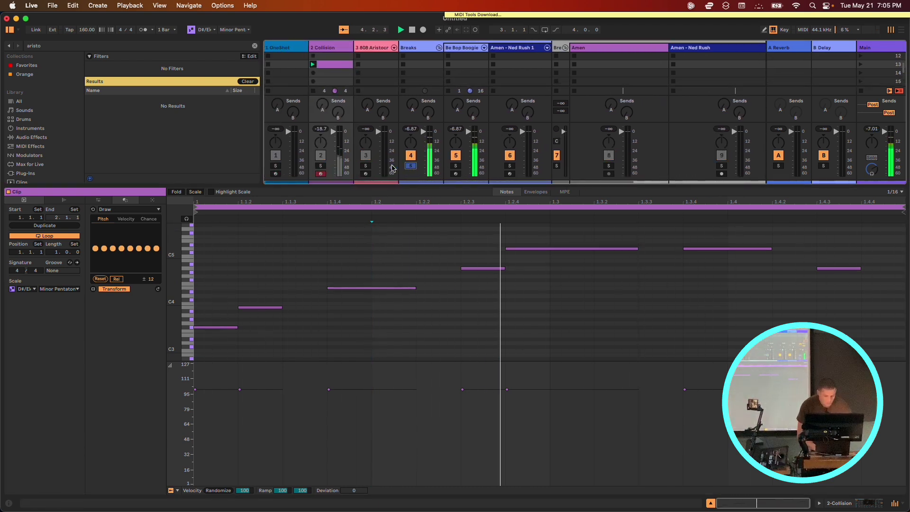
{"action": "left_click", "coordinate": [411, 165]}
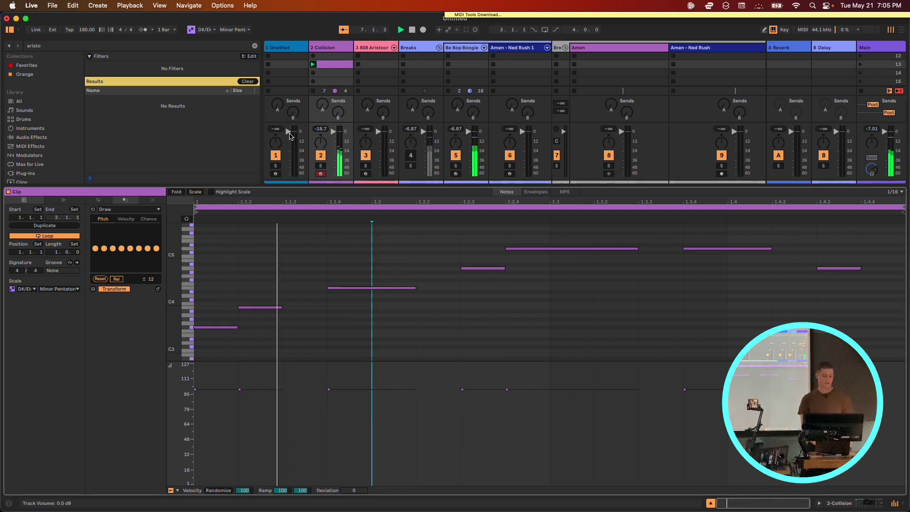
Draw pitch offsets that raise the second and seventh notes and lower the fifth, and switch the pitch mode to absolute.
{"action": "left_click_drag", "start_coordinate": [135, 249], "coordinate": [105, 238]}
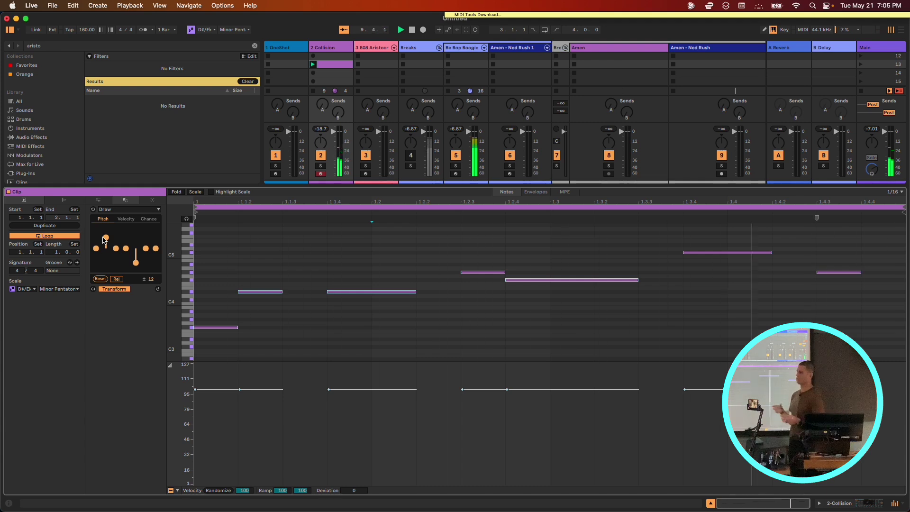
{"action": "left_click_drag", "start_coordinate": [156, 249], "coordinate": [157, 237]}
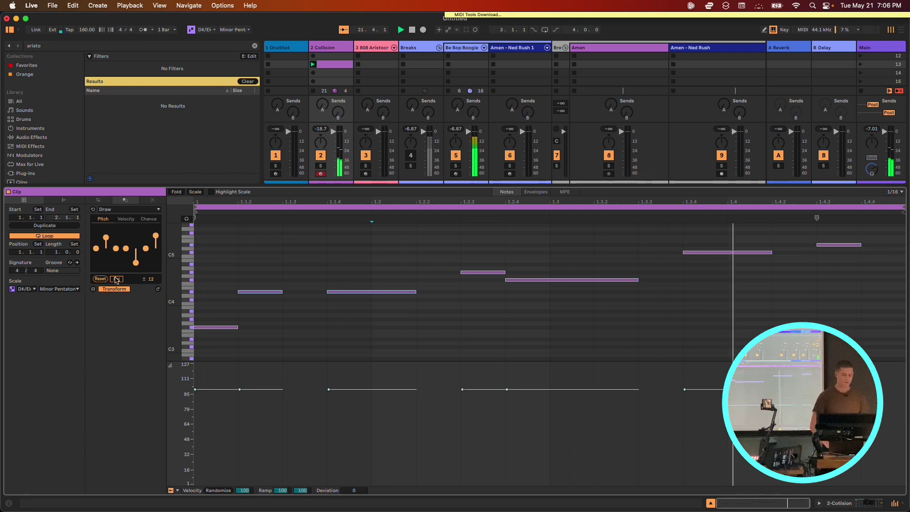
{"action": "left_click", "coordinate": [116, 279]}
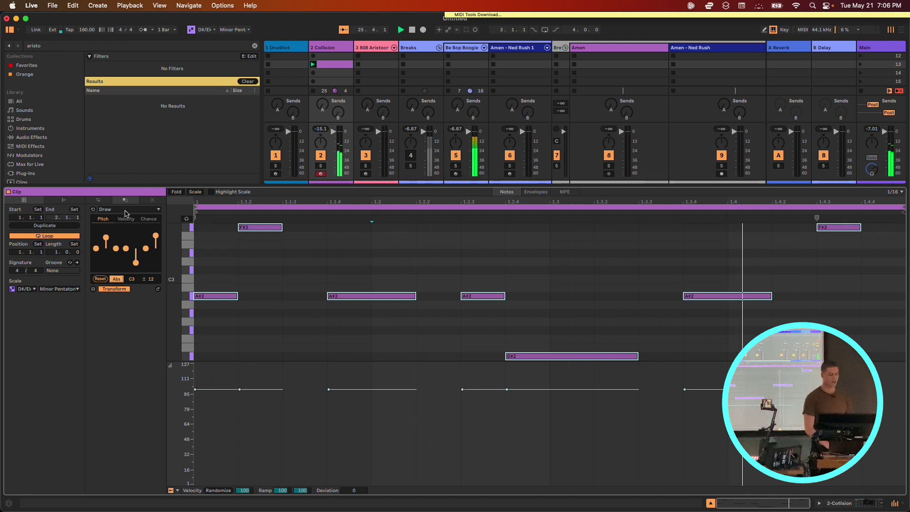
Draw a varied velocity pattern across the seven notes and widen its range to ±58.
{"action": "left_click", "coordinate": [126, 219]}
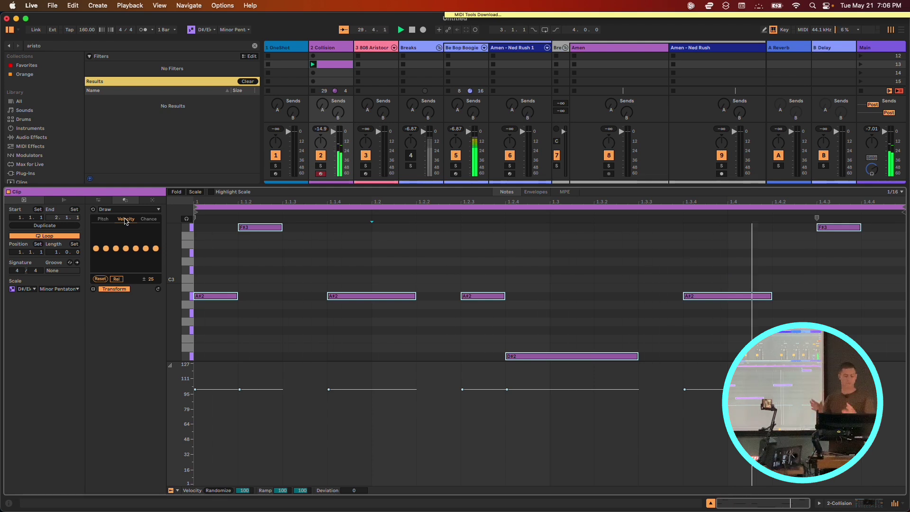
{"action": "mouse_move", "coordinate": [96, 248]}
{"action": "left_mouse_down"}
{"action": "mouse_move", "coordinate": [96, 264]}
{"action": "mouse_move", "coordinate": [136, 239]}
{"action": "mouse_move", "coordinate": [146, 261]}
{"action": "mouse_move", "coordinate": [116, 262]}
{"action": "mouse_move", "coordinate": [156, 238]}
{"action": "left_mouse_up"}
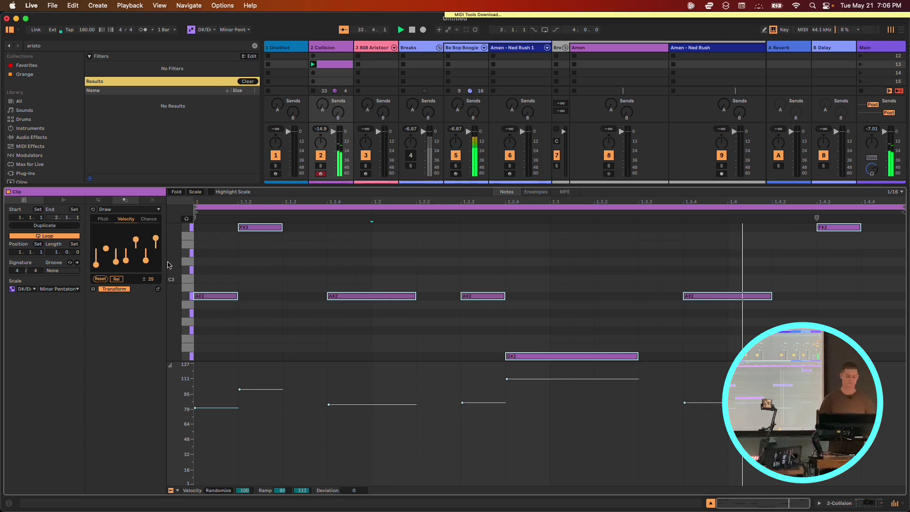
{"action": "left_click_drag", "start_coordinate": [149, 279], "coordinate": [149, 265]}
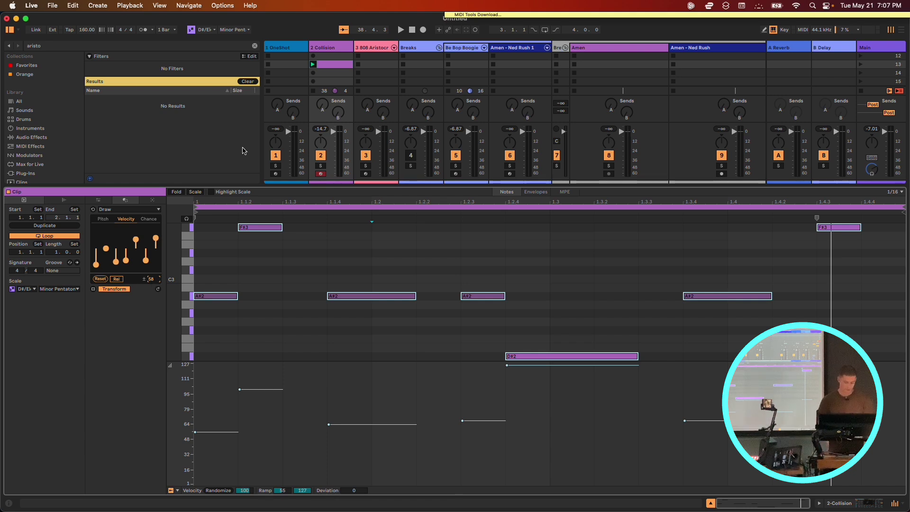
Create an empty MIDI clip on the Collision track in scene 15 and choose the Stacks generator for it.
{"action": "double_click", "coordinate": [326, 82]}
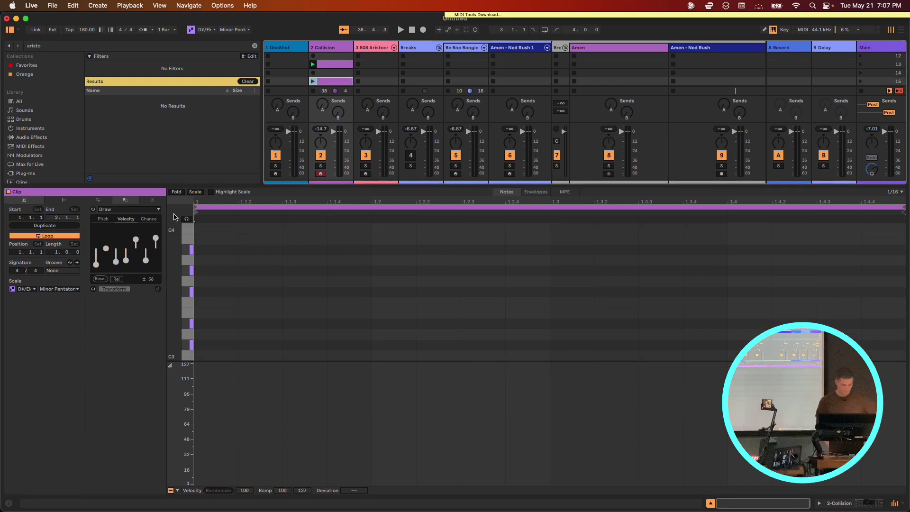
{"action": "left_click", "coordinate": [152, 199]}
{"action": "left_click", "coordinate": [136, 211]}
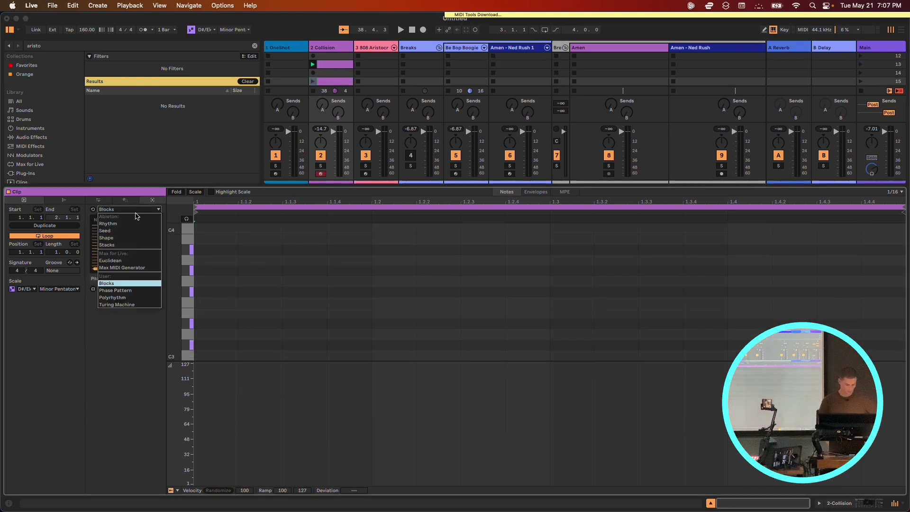
{"action": "left_click", "coordinate": [133, 241]}
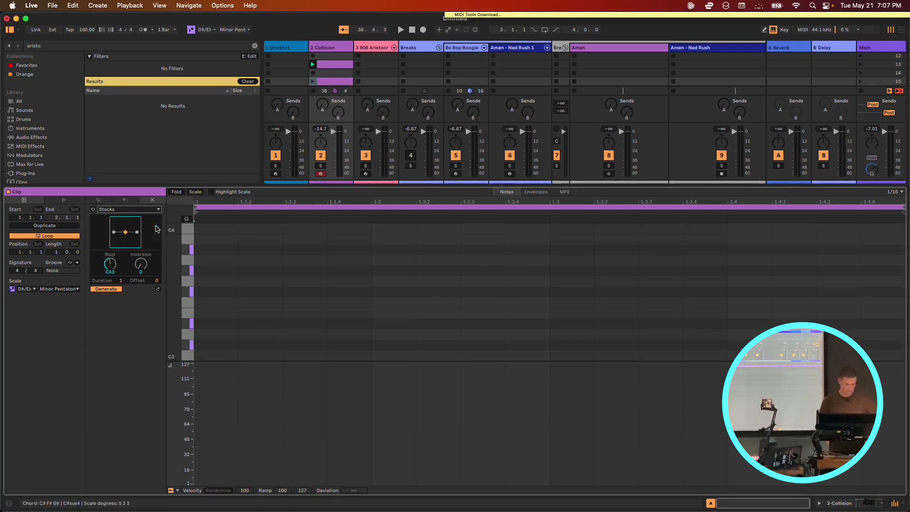
Extend the Stacks progression to four chords, change the shapes of the second and third chords, and play the scene 15 clip.
{"action": "left_click", "coordinate": [156, 227]}
{"action": "left_click", "coordinate": [156, 227]}
{"action": "left_click", "coordinate": [156, 227]}
{"action": "left_click", "coordinate": [117, 241]}
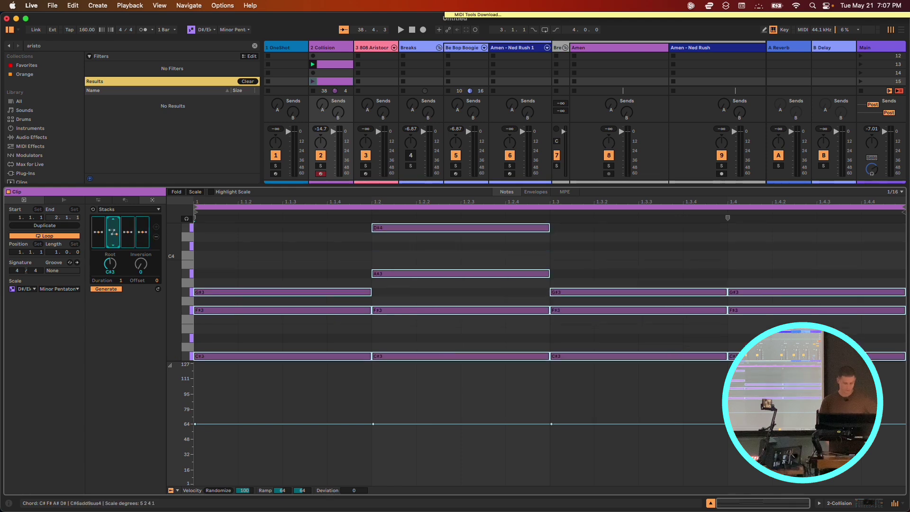
{"action": "left_click", "coordinate": [132, 240]}
{"action": "left_click_drag", "start_coordinate": [133, 247], "coordinate": [133, 227]}
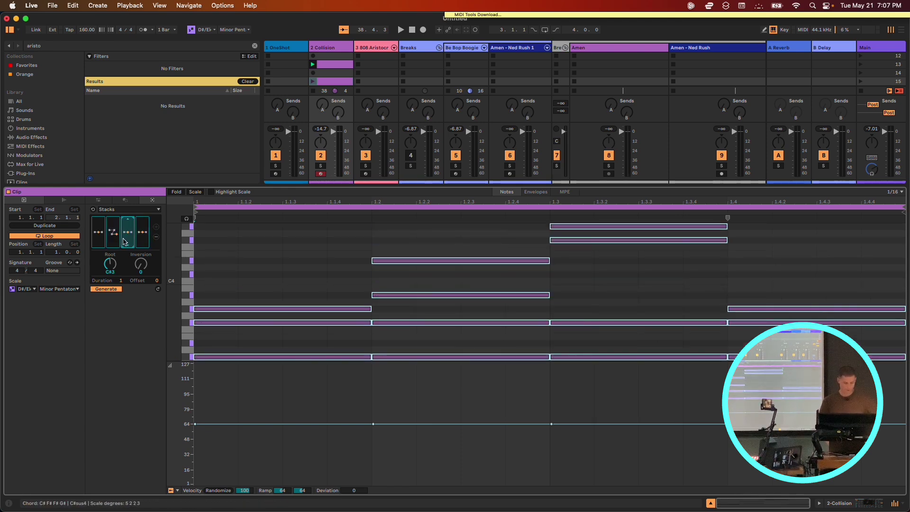
{"action": "key", "text": "space"}
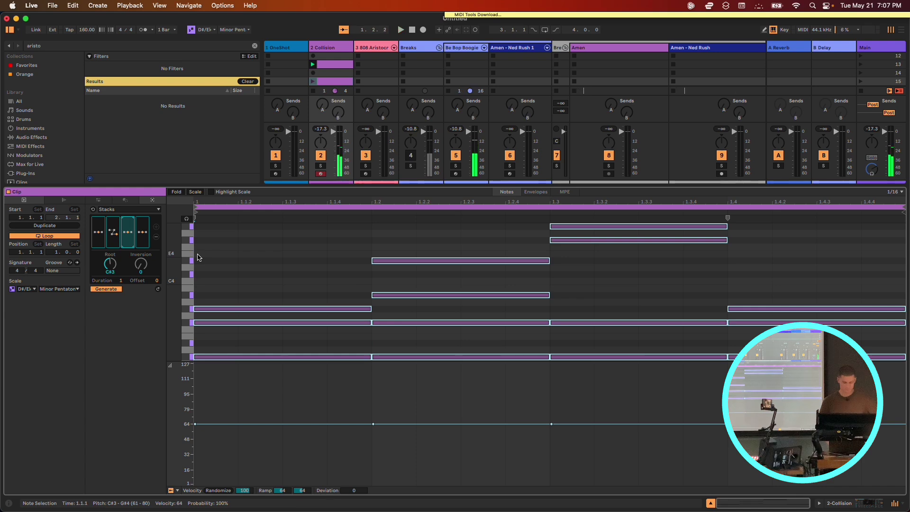
{"action": "left_click", "coordinate": [313, 81]}
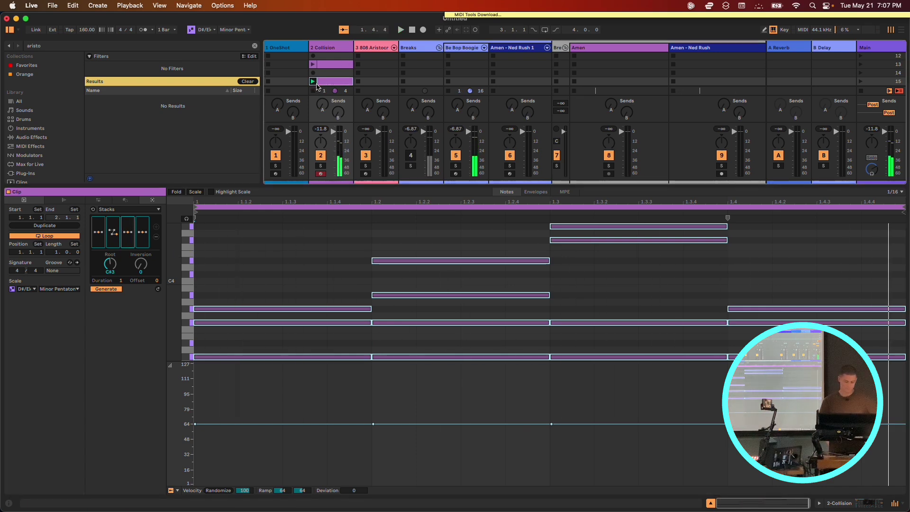
Choose the Strum transformation for the chord clip and undo the Draw changes made to its chords.
{"action": "left_click", "coordinate": [126, 200]}
{"action": "left_click", "coordinate": [124, 209]}
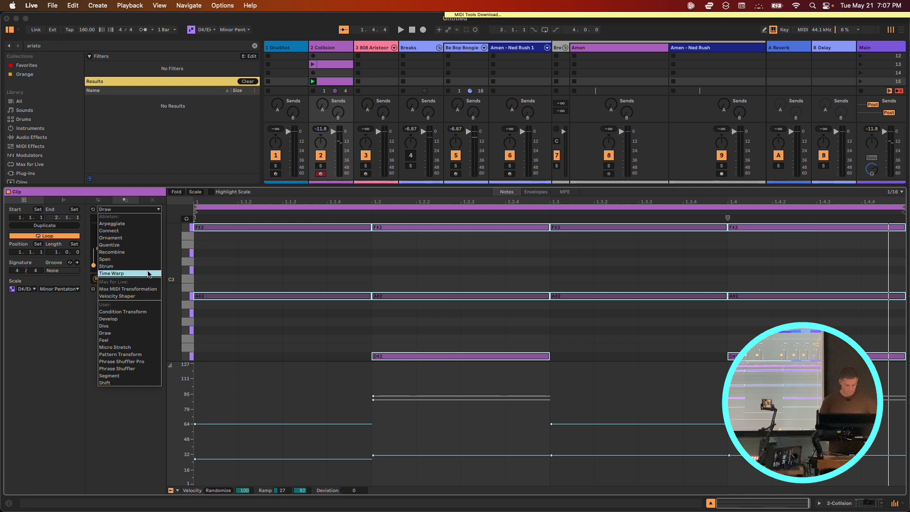
{"action": "left_click", "coordinate": [146, 267]}
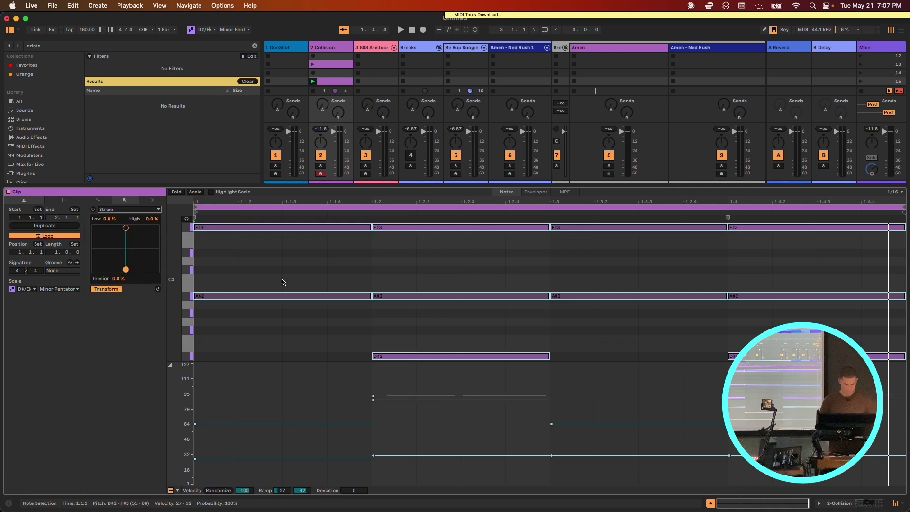
{"action": "key", "text": "super+z"}
{"action": "key", "text": "super+z"}
{"action": "key", "text": "super+z"}
{"action": "key", "text": "super+z"}
{"action": "left_click_drag", "start_coordinate": [376, 185], "coordinate": [376, 96]}
{"action": "scroll", "coordinate": [374, 209], "scroll_direction": "up", "scroll_amount": 1}
{"action": "scroll", "coordinate": [374, 209], "scroll_direction": "up", "scroll_amount": 1}
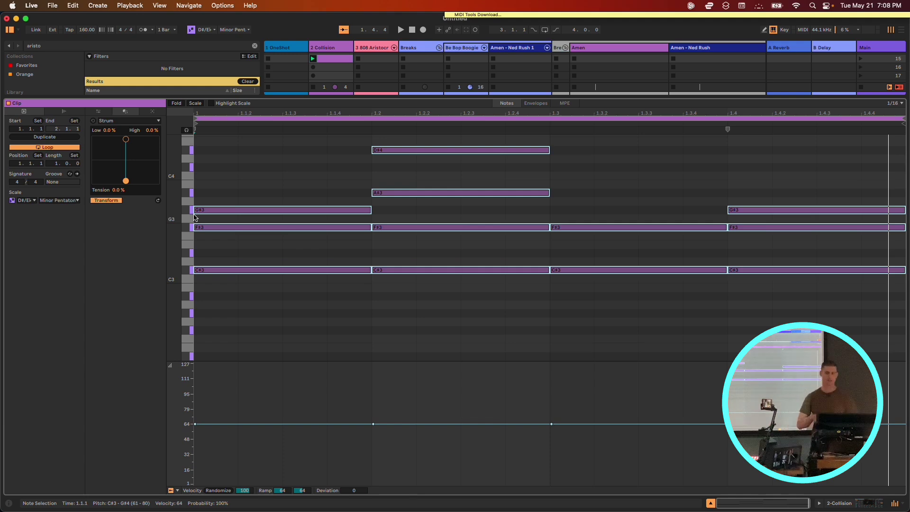
Try strumming the chords with a low value of 60%, audition the clip, and undo the strum.
{"action": "left_click_drag", "start_coordinate": [126, 180], "coordinate": [144, 182]}
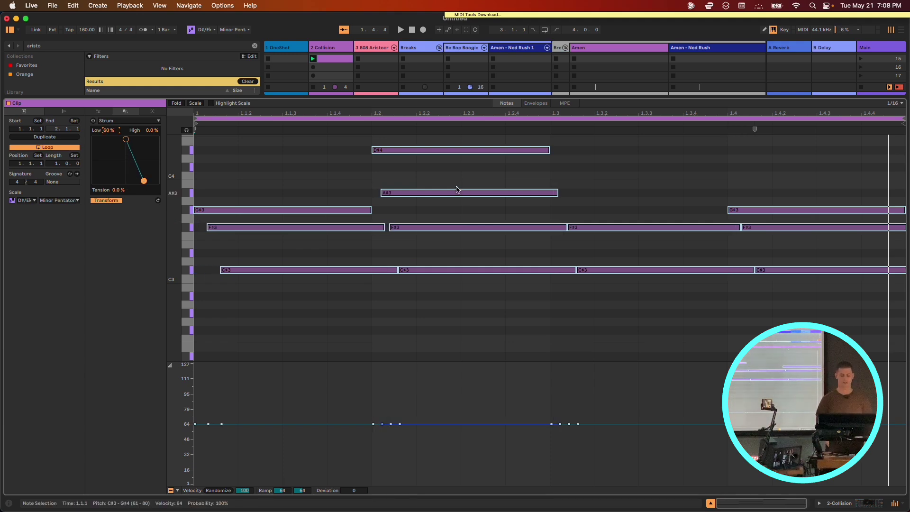
{"action": "left_click", "coordinate": [312, 58]}
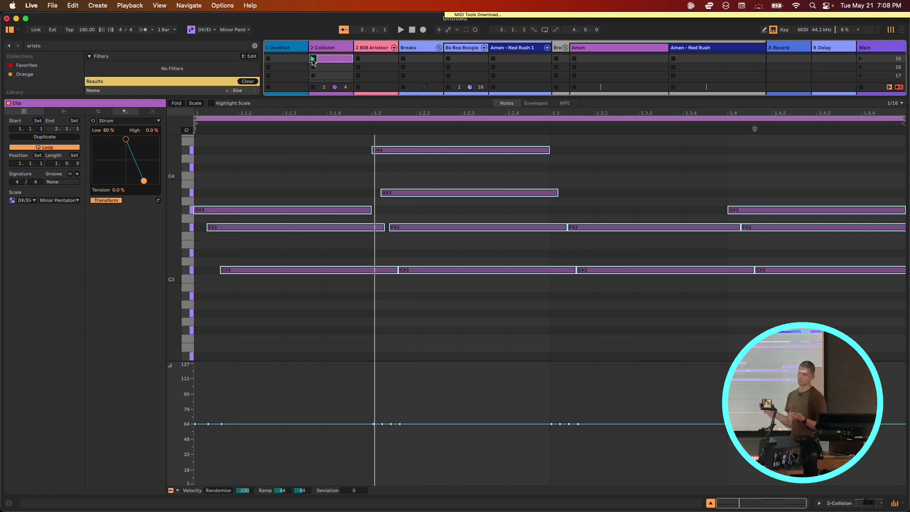
{"action": "key", "text": "super+z"}
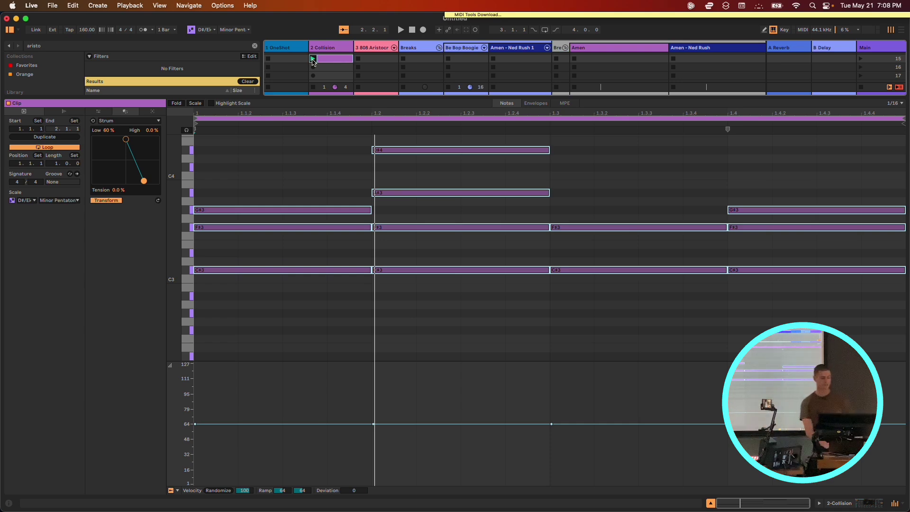
Create an empty MIDI clip on the Collision track in scene 16 and generate notes in it with the Seed generator.
{"action": "double_click", "coordinate": [333, 67]}
{"action": "left_click", "coordinate": [154, 112]}
{"action": "left_click", "coordinate": [117, 122]}
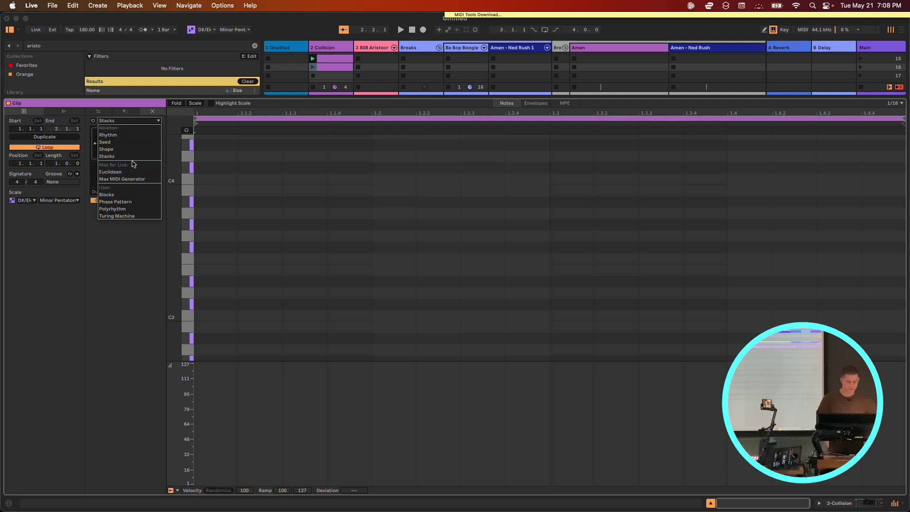
{"action": "left_click", "coordinate": [127, 142]}
{"action": "left_click", "coordinate": [159, 201]}
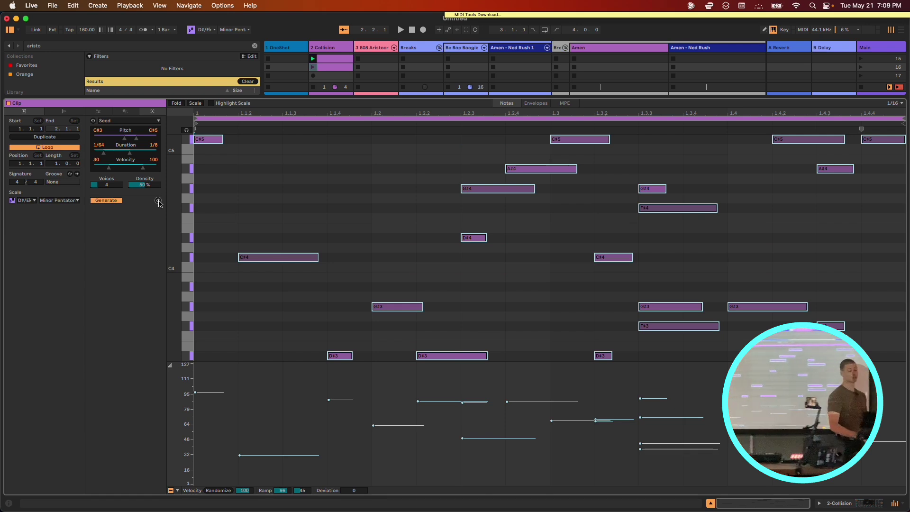
Lengthen all the generated notes and move the first C#4, G#3 and D#3 notes earlier, raising the G#3 to A3.
{"action": "left_click_drag", "start_coordinate": [219, 141], "coordinate": [319, 158]}
{"action": "left_click", "coordinate": [300, 191]}
{"action": "left_click", "coordinate": [294, 259]}
{"action": "left_click_drag", "start_coordinate": [294, 259], "coordinate": [266, 260]}
{"action": "left_click_drag", "start_coordinate": [374, 306], "coordinate": [243, 300]}
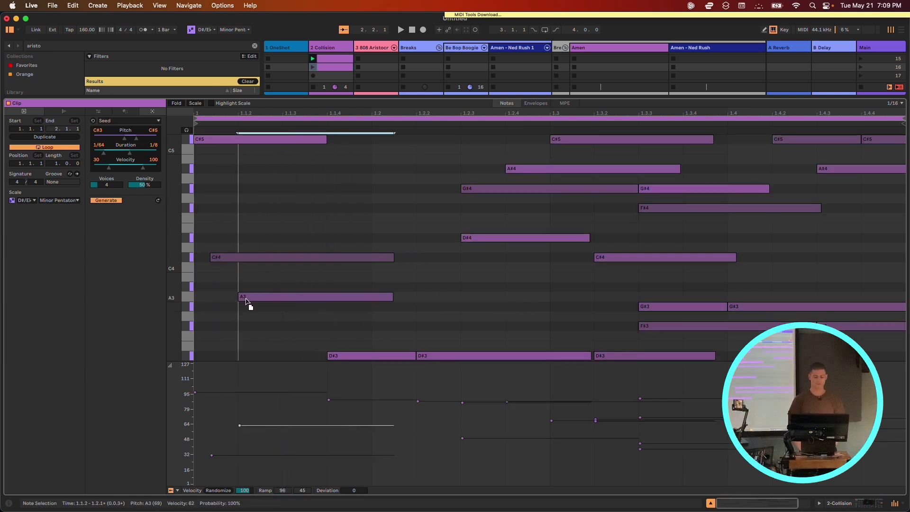
{"action": "left_click_drag", "start_coordinate": [359, 356], "coordinate": [344, 357]}
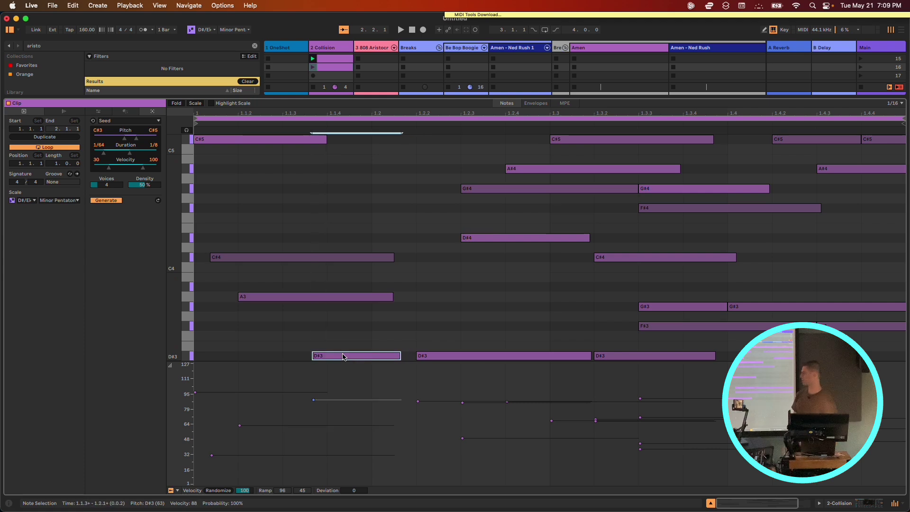
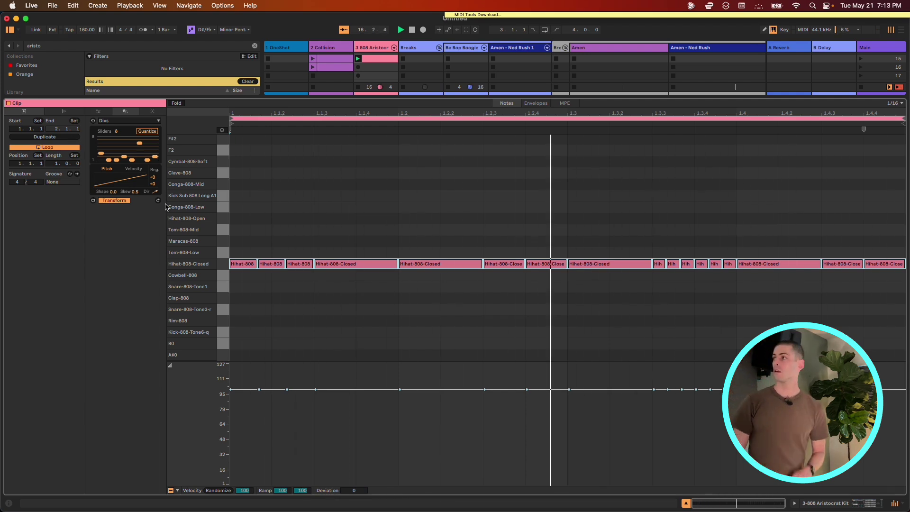
Give the Divs hi-hat divisions a rising velocity curve with a range of 100 to 30, shape 1.0 and skew 0.3.
{"action": "key", "text": "c"}
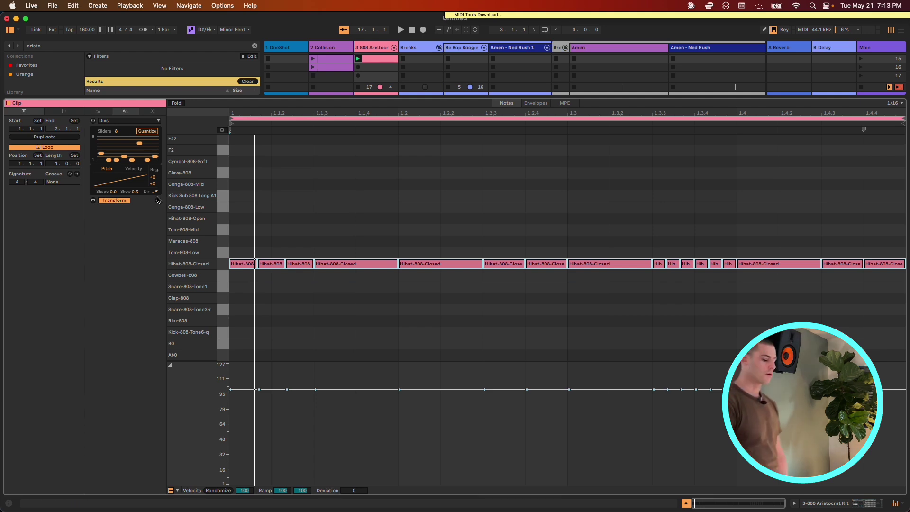
{"action": "key", "text": "space"}
{"action": "left_click", "coordinate": [134, 169]}
{"action": "left_click", "coordinate": [156, 192]}
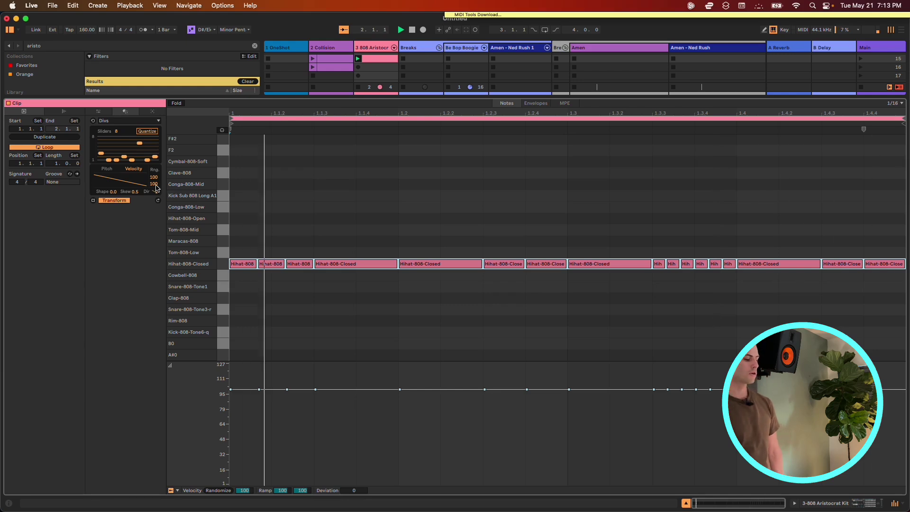
{"action": "scroll", "coordinate": [156, 188], "scroll_direction": "down", "scroll_amount": 2}
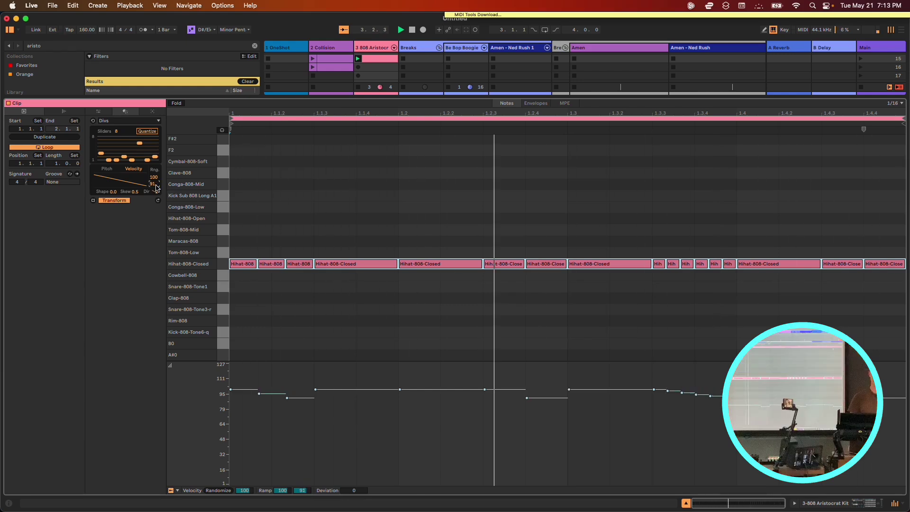
{"action": "scroll", "coordinate": [157, 188], "scroll_direction": "down", "scroll_amount": 12}
{"action": "scroll", "coordinate": [156, 188], "scroll_direction": "down", "scroll_amount": 17}
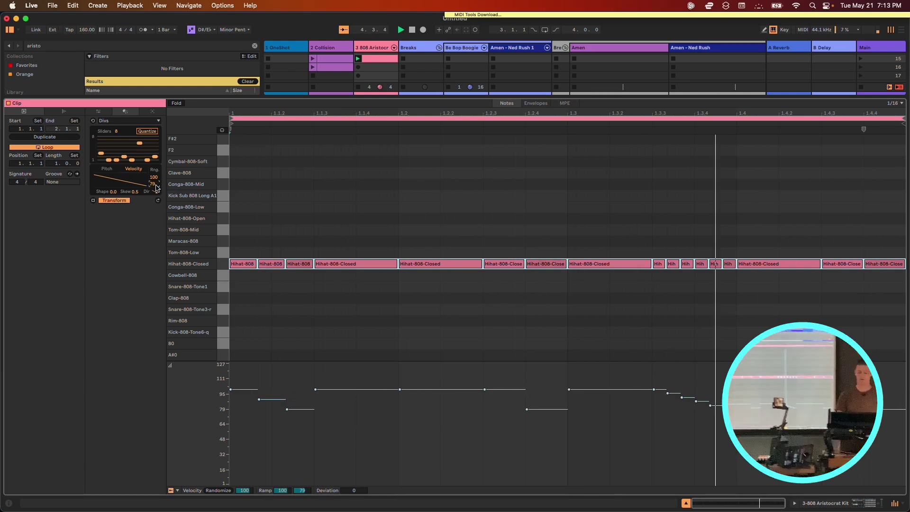
{"action": "scroll", "coordinate": [157, 189], "scroll_direction": "down", "scroll_amount": 20}
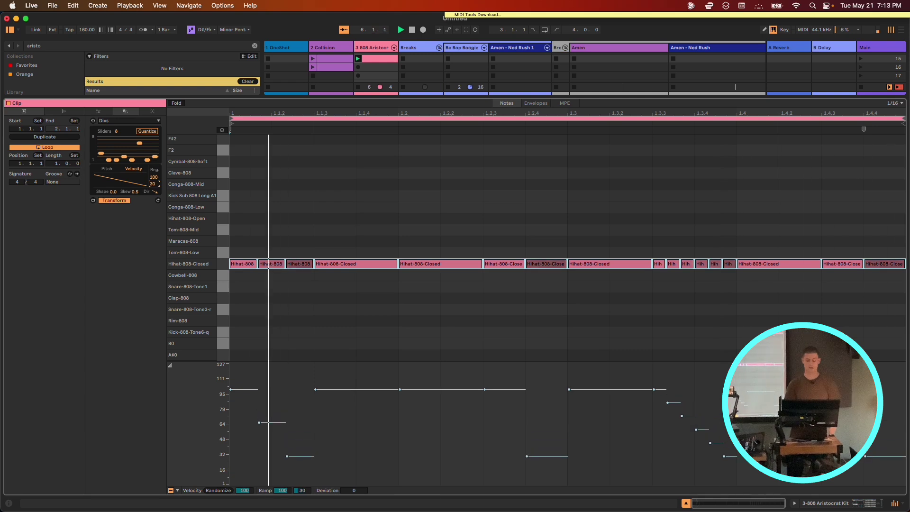
{"action": "left_click", "coordinate": [156, 193]}
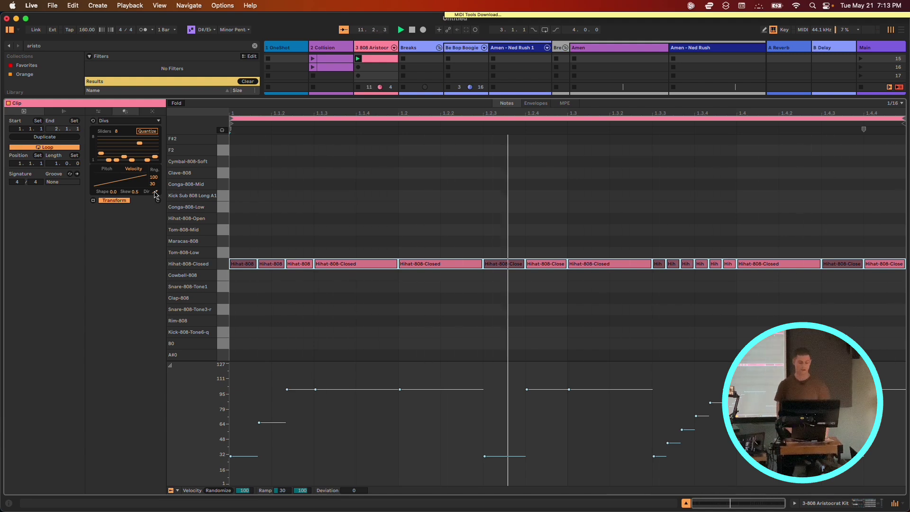
{"action": "left_click_drag", "start_coordinate": [131, 189], "coordinate": [121, 186]}
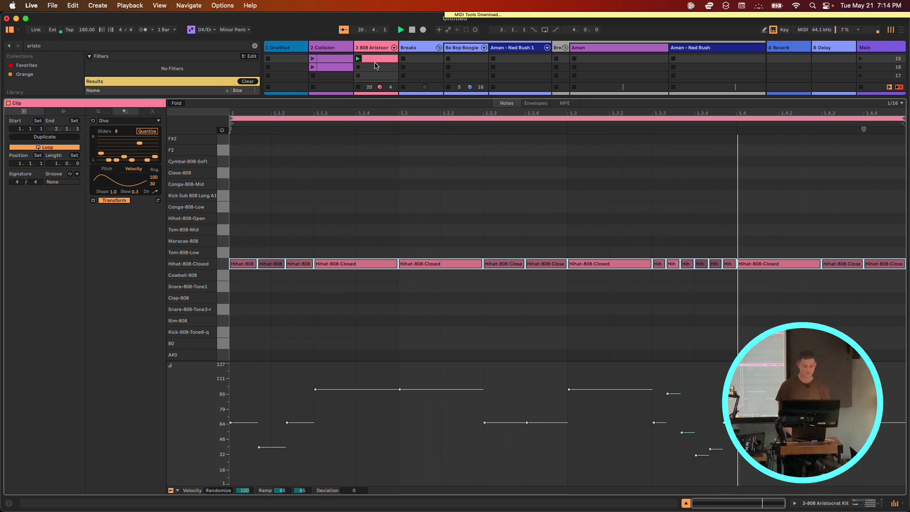
Duplicate the 808 hi-hat clip into scene 16 and set the Phase Pattern generator's linked high and low pitch to G0.
{"action": "left_click_drag", "start_coordinate": [377, 63], "coordinate": [379, 71]}
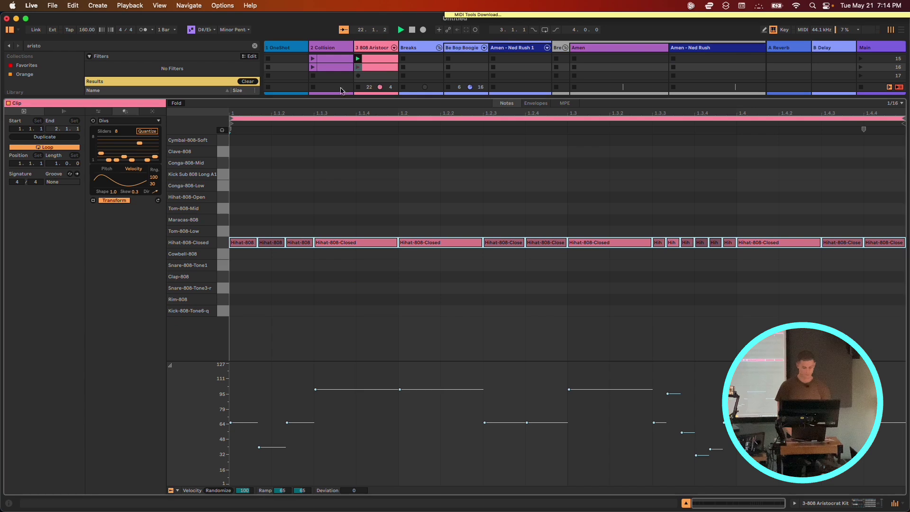
{"action": "left_click", "coordinate": [150, 113]}
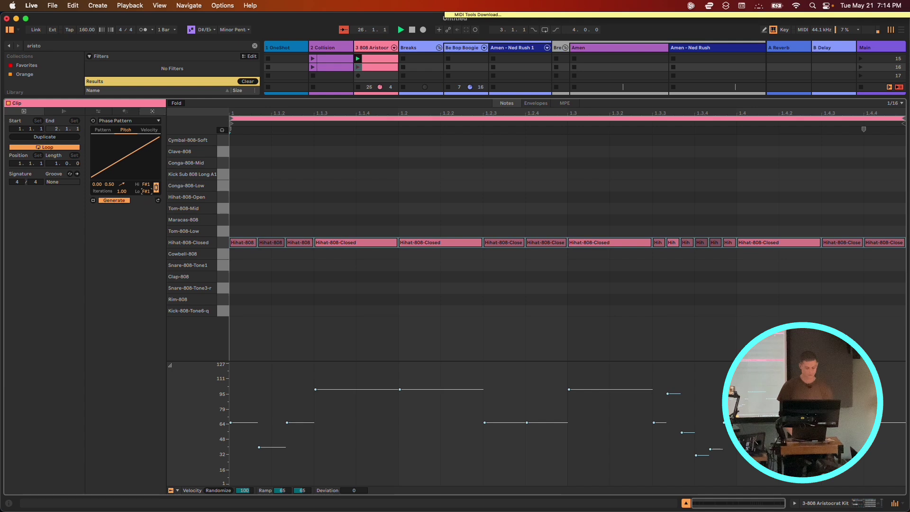
{"action": "mouse_move", "coordinate": [148, 192]}
{"action": "left_mouse_down"}
{"action": "mouse_move", "coordinate": [149, 201]}
{"action": "mouse_move", "coordinate": [148, 193]}
{"action": "left_mouse_up"}
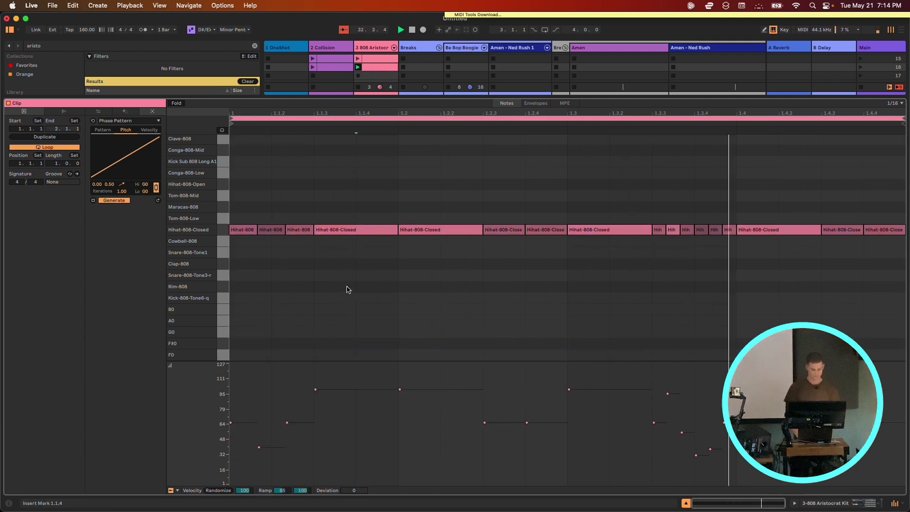
{"action": "left_click", "coordinate": [347, 230]}
{"action": "key", "text": "Up"}
{"action": "key", "text": "Down"}
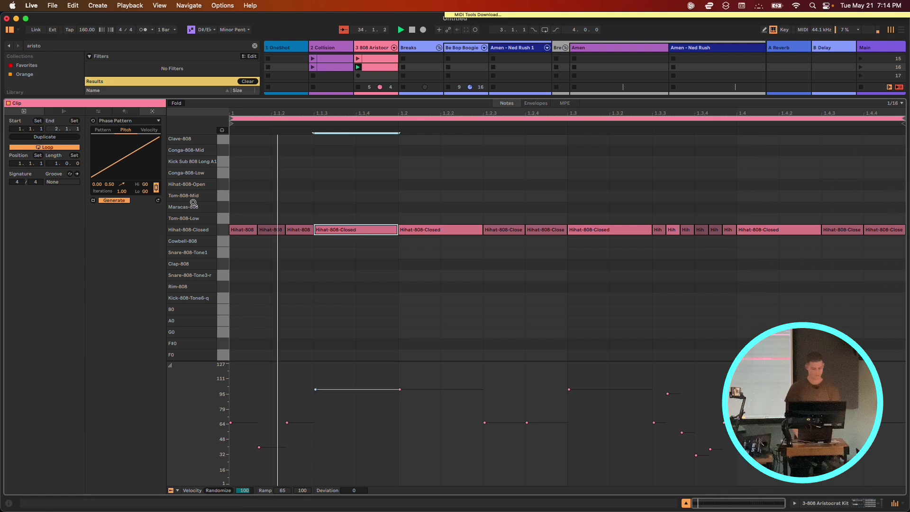
{"action": "left_click", "coordinate": [146, 191]}
{"action": "key", "text": "Down"}
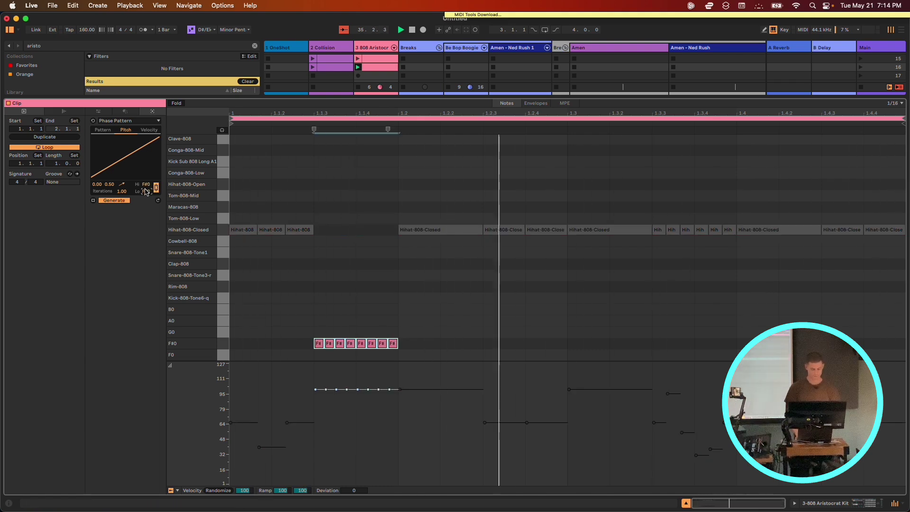
{"action": "key", "text": "ctrl+z"}
With no hi-hat notes selected, generate an added Phase Pattern layer and raise its pitch to the Kick-808-Tone6-q pad.
{"action": "left_click", "coordinate": [319, 285]}
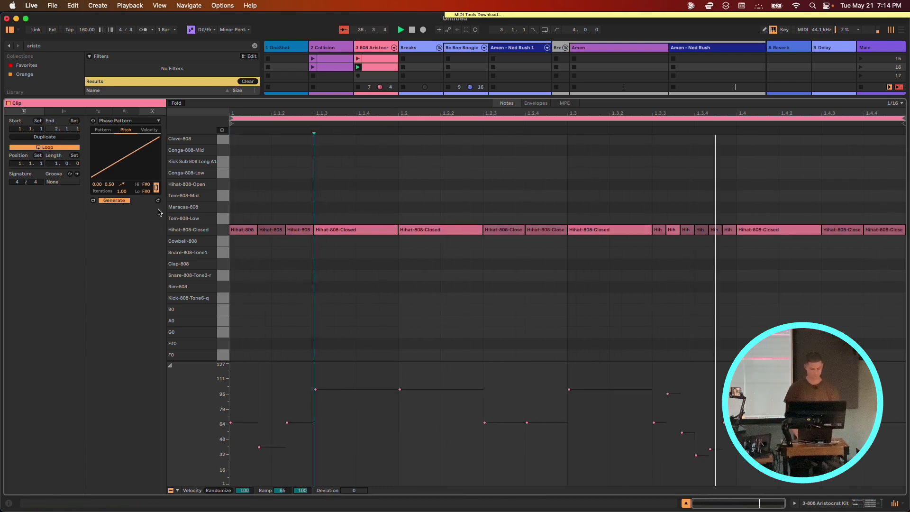
{"action": "left_click", "coordinate": [146, 192]}
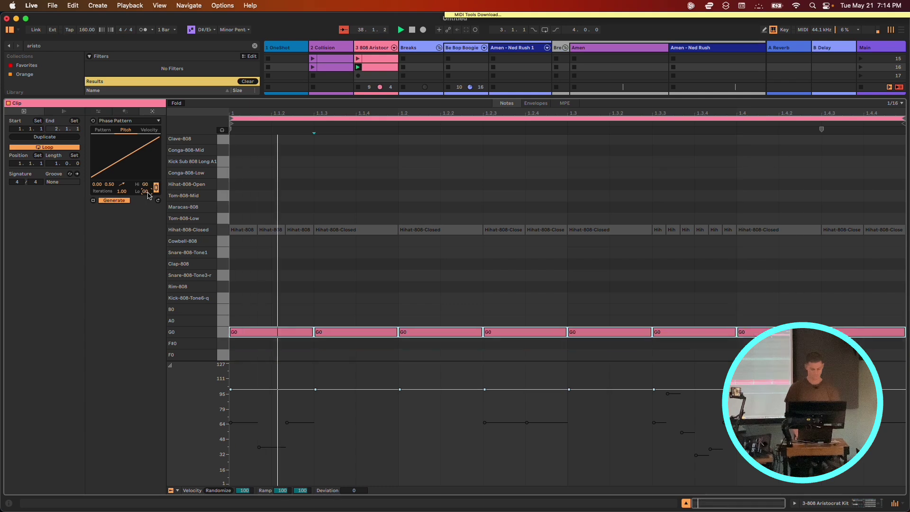
{"action": "key", "text": "Up"}
{"action": "key", "text": "Up"}
{"action": "key", "text": "Up"}
{"action": "key", "text": "Up"}
{"action": "key", "text": "Up"}
{"action": "key", "text": "Up"}
{"action": "key", "text": "Up"}
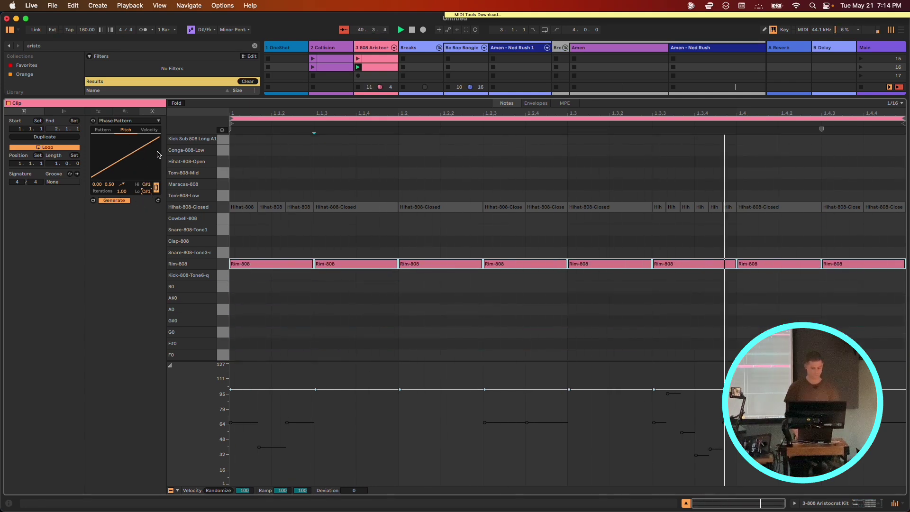
{"action": "key", "text": "Down"}
Bend the kick pattern's timing curve to 0.58 and 0.78, and play the clip.
{"action": "left_click", "coordinate": [102, 129]}
{"action": "left_click_drag", "start_coordinate": [130, 169], "coordinate": [143, 157]}
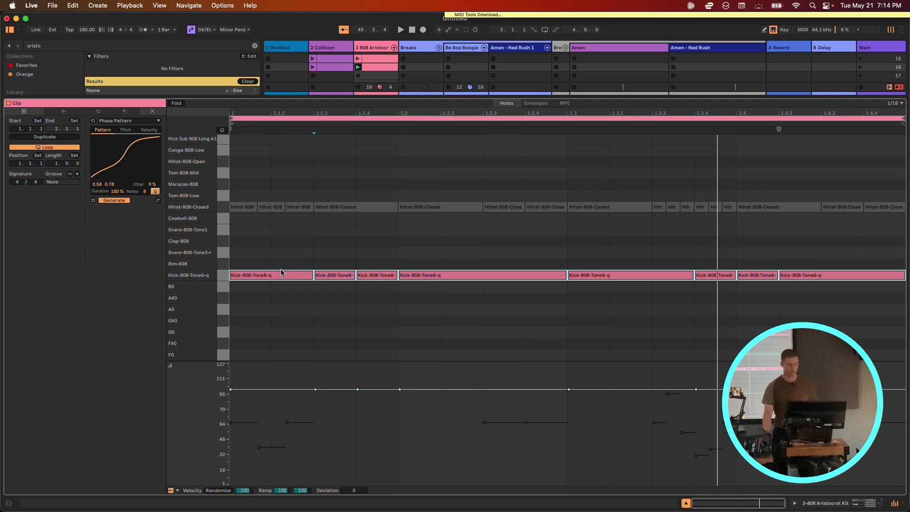
{"action": "key", "text": "space"}
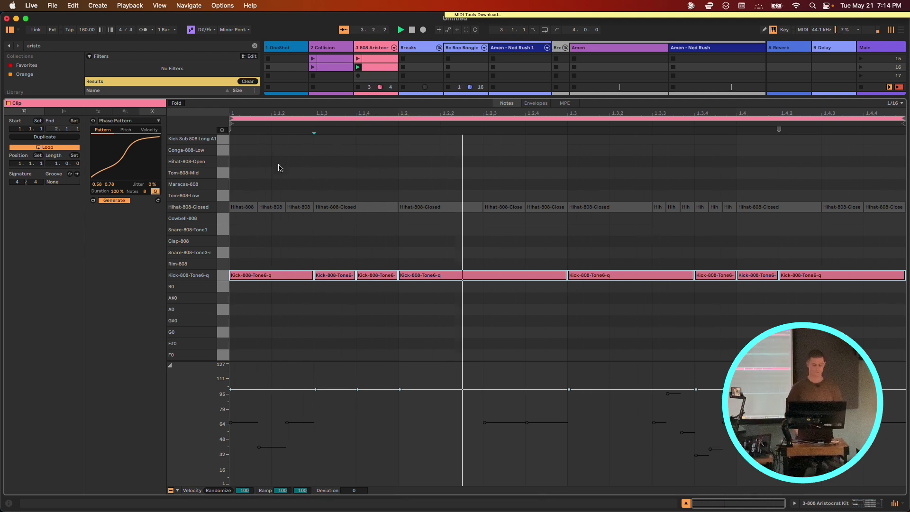
Set up Pattern Transform on all the hi-hat and kick notes with the Delete modifier and a reduced density.
{"action": "key", "text": "super+a"}
{"action": "left_click", "coordinate": [126, 111]}
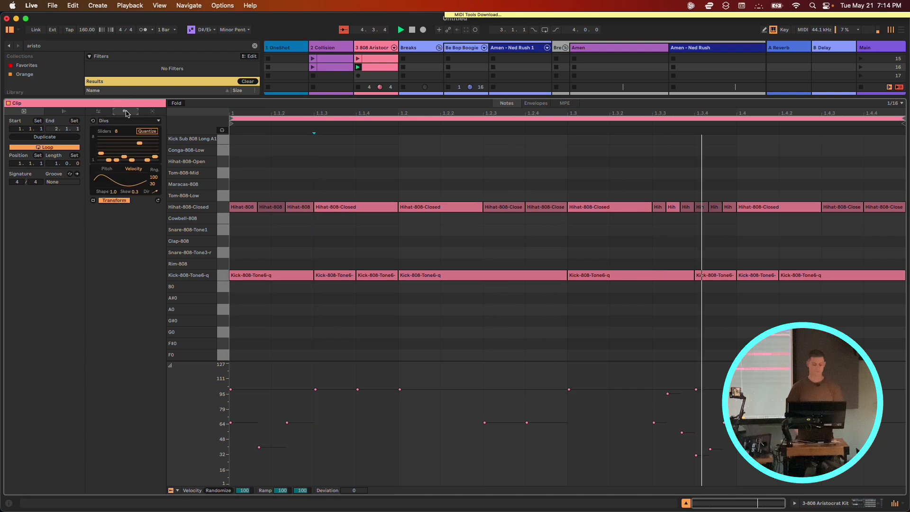
{"action": "left_click", "coordinate": [120, 123]}
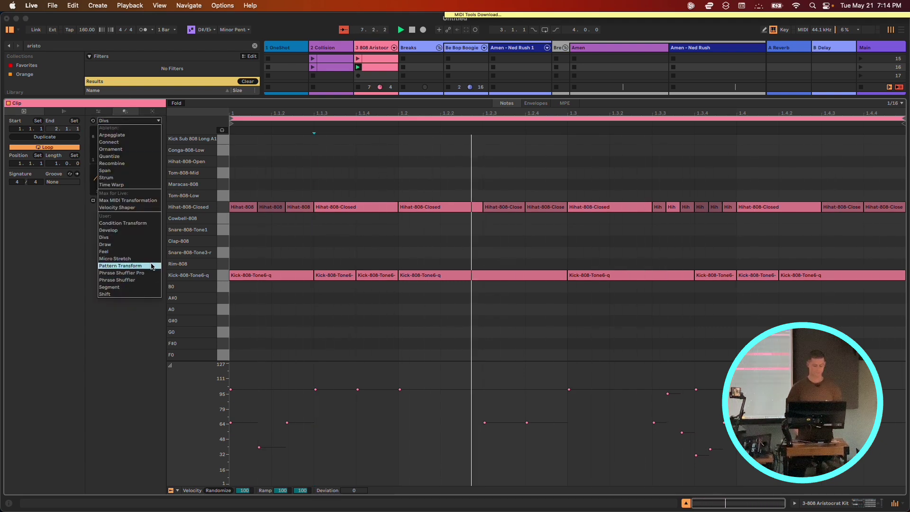
{"action": "left_click", "coordinate": [152, 266]}
{"action": "left_click", "coordinate": [113, 180]}
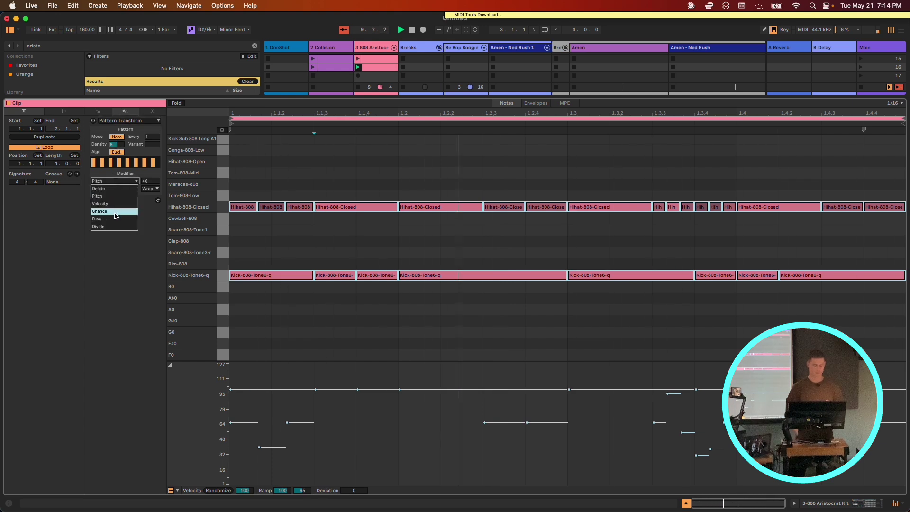
{"action": "left_click", "coordinate": [115, 188]}
{"action": "mouse_move", "coordinate": [114, 144]}
{"action": "left_mouse_down"}
{"action": "mouse_move", "coordinate": [113, 166]}
{"action": "mouse_move", "coordinate": [116, 124]}
{"action": "mouse_move", "coordinate": [118, 145]}
{"action": "left_mouse_up"}
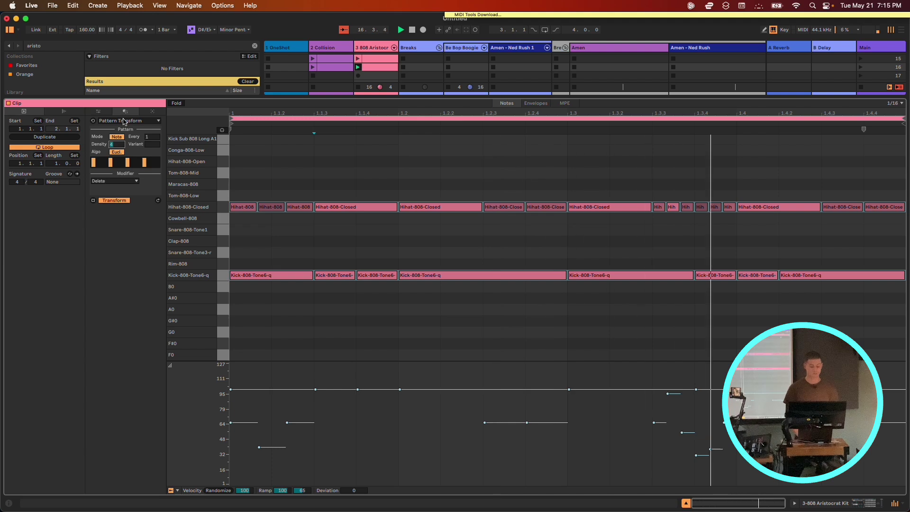
Apply Condition Transform to the kick notes, using the Pitch condition and an accumulating pitch modifier of +1.
{"action": "left_click", "coordinate": [124, 121]}
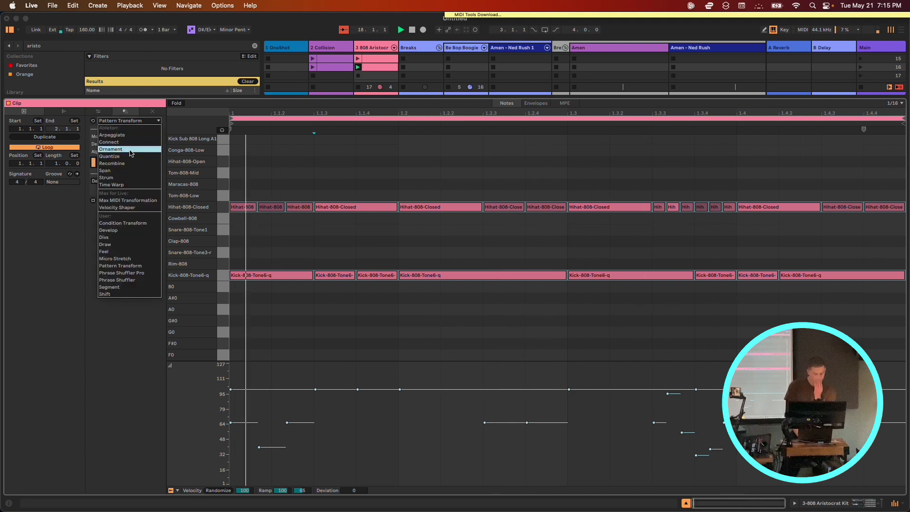
{"action": "left_click", "coordinate": [145, 224]}
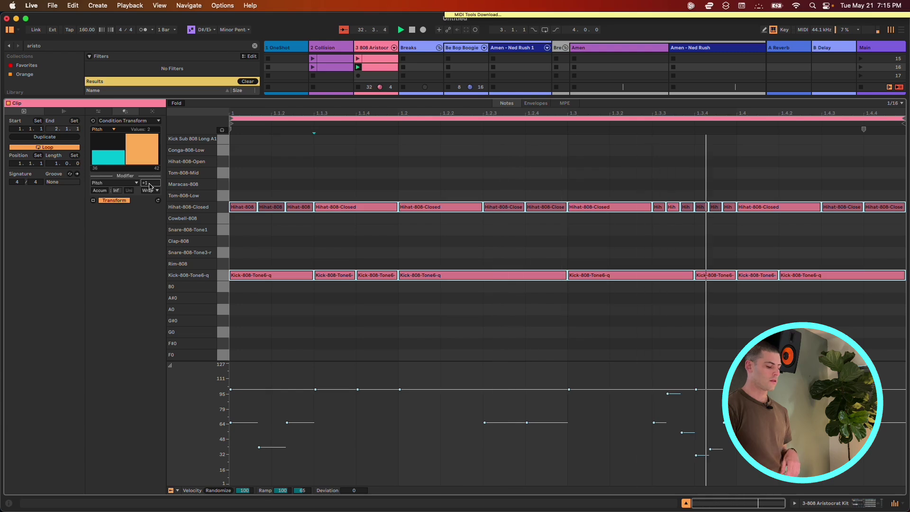
{"action": "scroll", "coordinate": [153, 186], "scroll_direction": "up", "scroll_amount": 1}
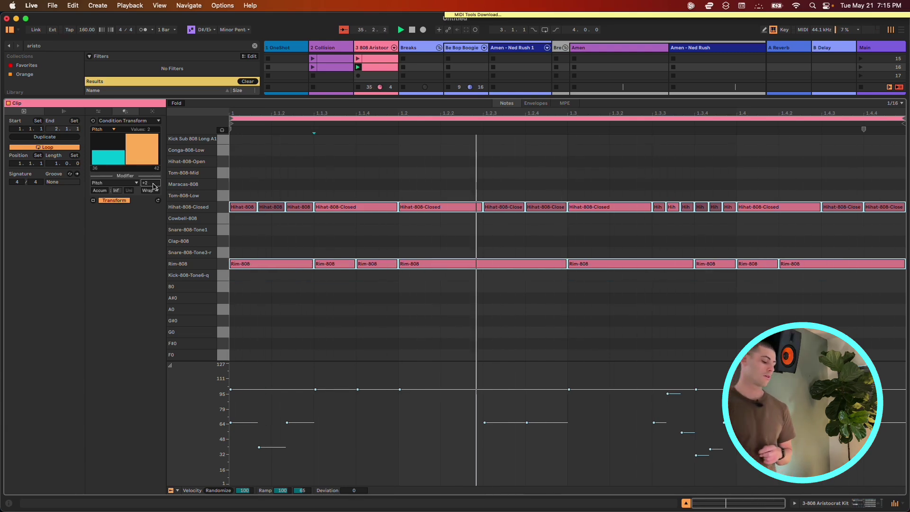
{"action": "scroll", "coordinate": [153, 184], "scroll_direction": "down", "scroll_amount": 1}
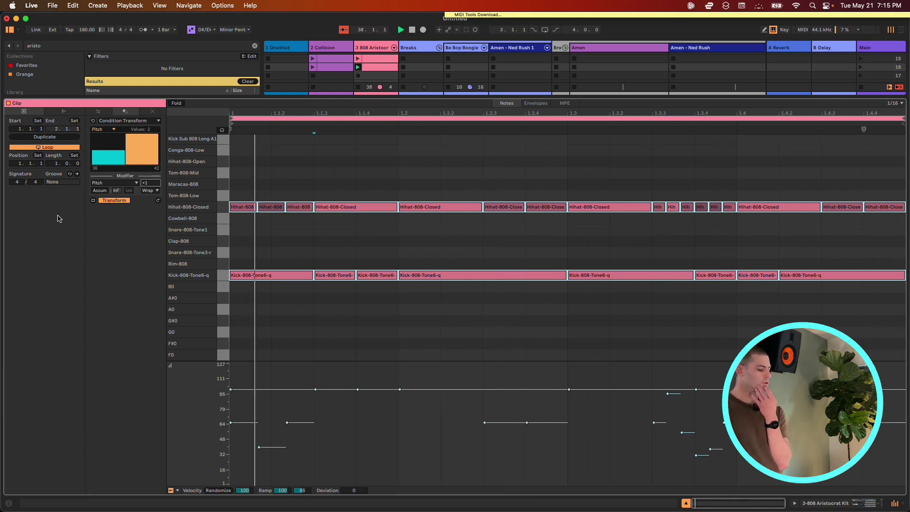
{"action": "left_click", "coordinate": [101, 191]}
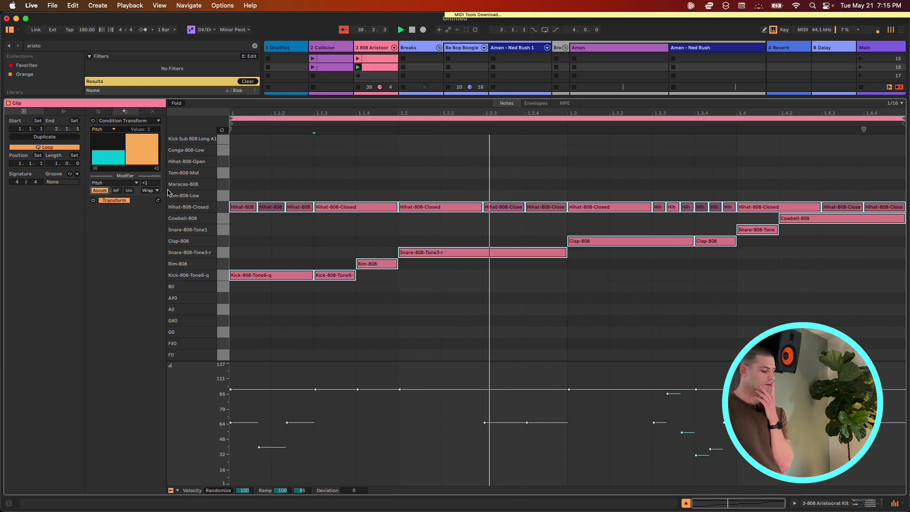
{"action": "scroll", "coordinate": [116, 191], "scroll_direction": "down", "scroll_amount": 2}
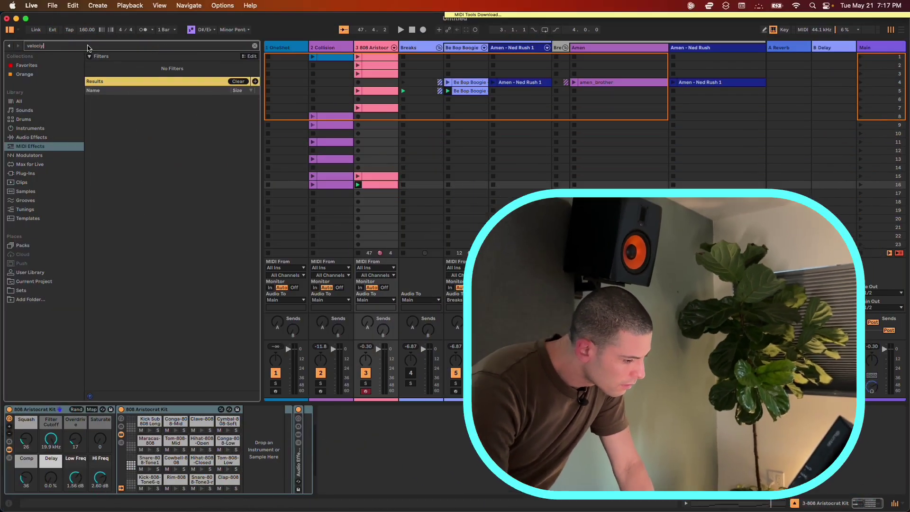
Find the Velocity MIDI effect with the search "veloci" and insert it ahead of the 808 Aristocrat Kit.
{"action": "key", "text": "BackSpace"}
{"action": "left_click_drag", "start_coordinate": [113, 106], "coordinate": [4, 434]}
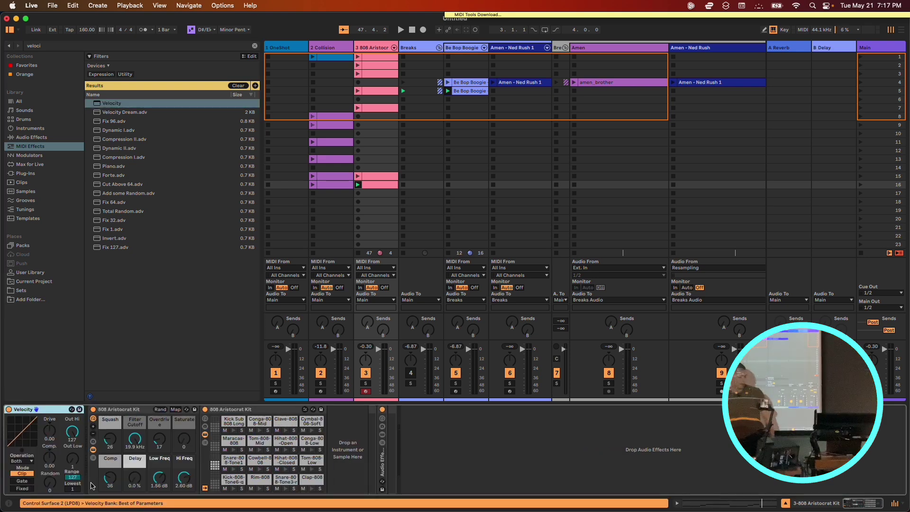
Reset Phase Pattern, generate its eight notes automatically in the empty 808 clip and set their linked high and low velocity to 23.
{"action": "left_click_drag", "start_coordinate": [908, 510], "coordinate": [875, 306]}
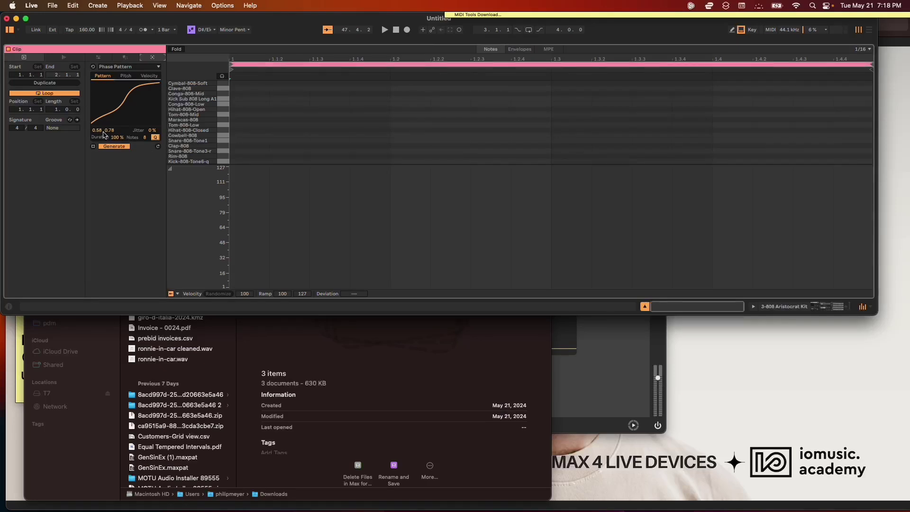
{"action": "left_click", "coordinate": [93, 66]}
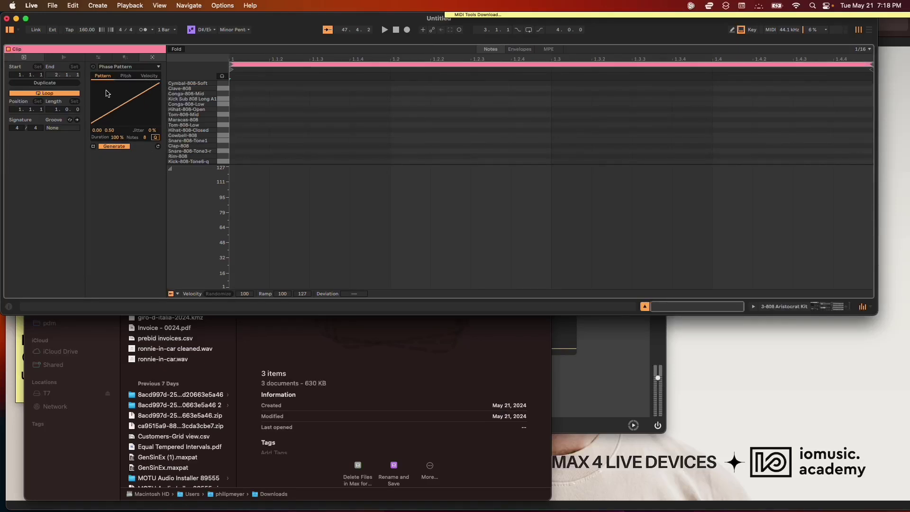
{"action": "left_click", "coordinate": [158, 146]}
{"action": "left_click", "coordinate": [148, 76]}
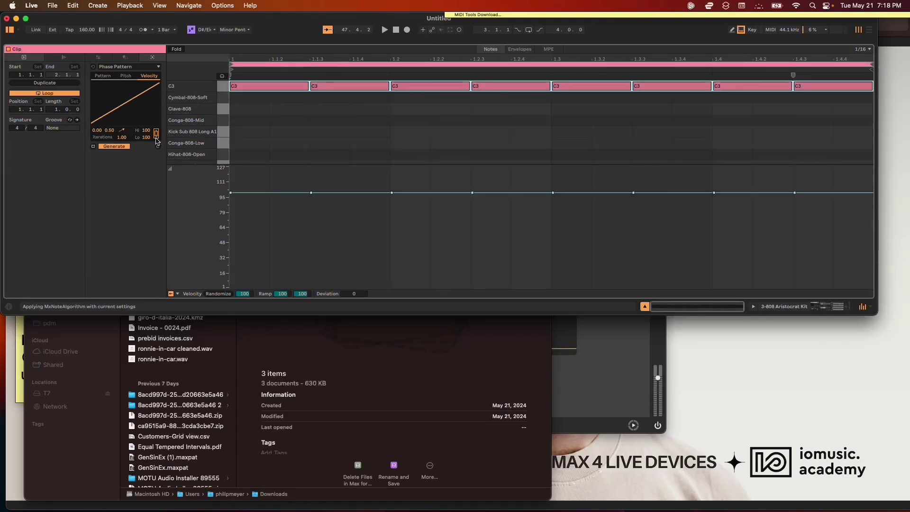
{"action": "mouse_move", "coordinate": [156, 134]}
{"action": "left_mouse_down"}
{"action": "mouse_move", "coordinate": [156, 171]}
{"action": "mouse_move", "coordinate": [150, 139]}
{"action": "left_mouse_up"}
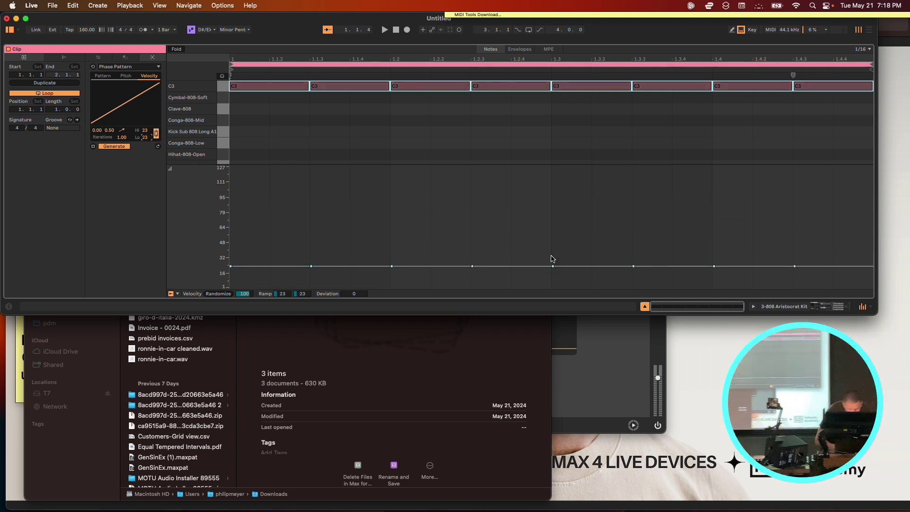
{"action": "left_click_drag", "start_coordinate": [878, 311], "coordinate": [908, 509]}
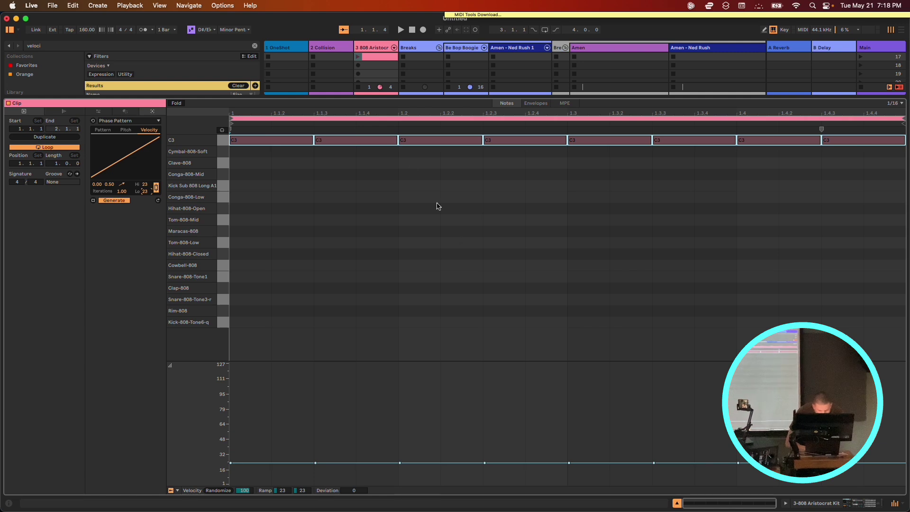
Play the clip in scene 17 and set the generator's linked high and low pitch to E1.
{"action": "left_click", "coordinate": [358, 57]}
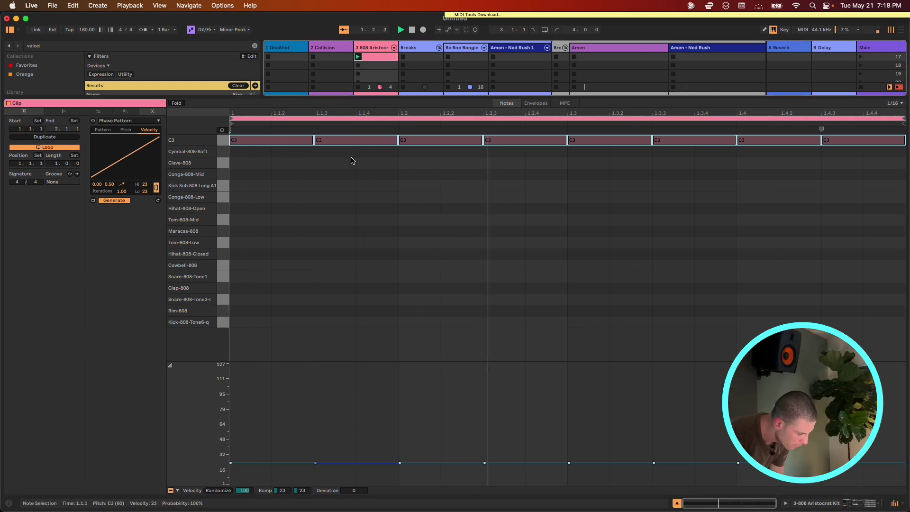
{"action": "left_click", "coordinate": [126, 129]}
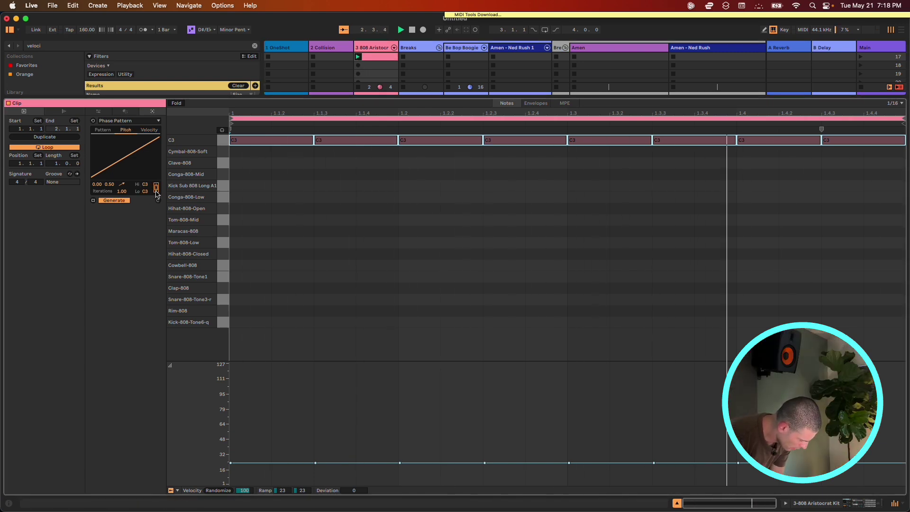
{"action": "left_click_drag", "start_coordinate": [146, 189], "coordinate": [148, 192]}
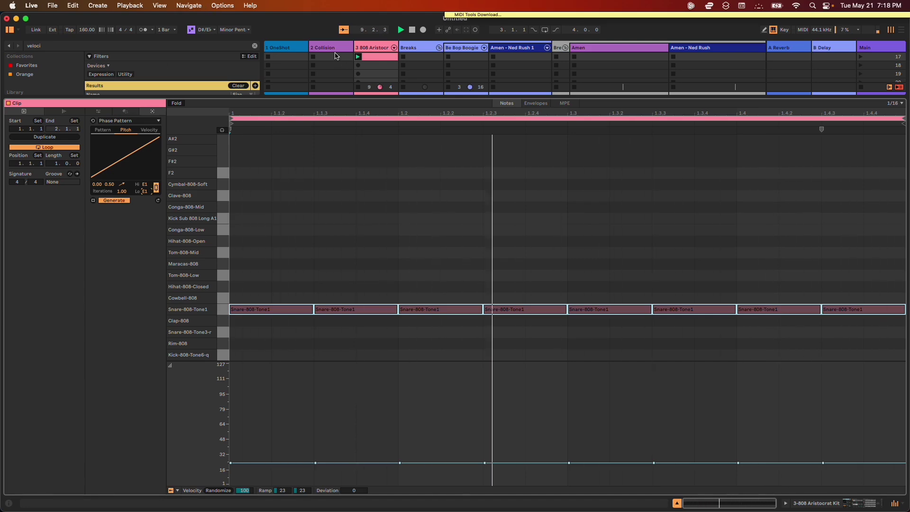
Show the 808 track's devices and raise the Velocity effect's Out Low to 78.
{"action": "left_click", "coordinate": [380, 48]}
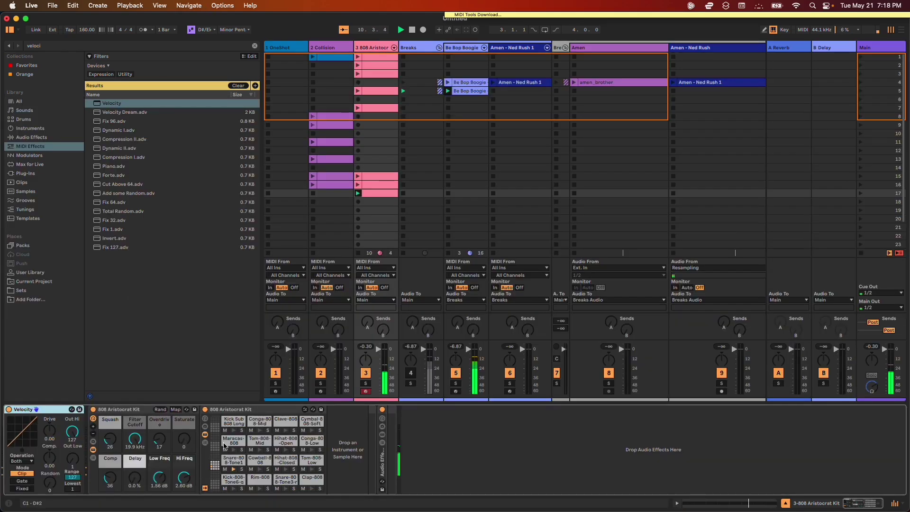
{"action": "left_click_drag", "start_coordinate": [907, 509], "coordinate": [888, 253]}
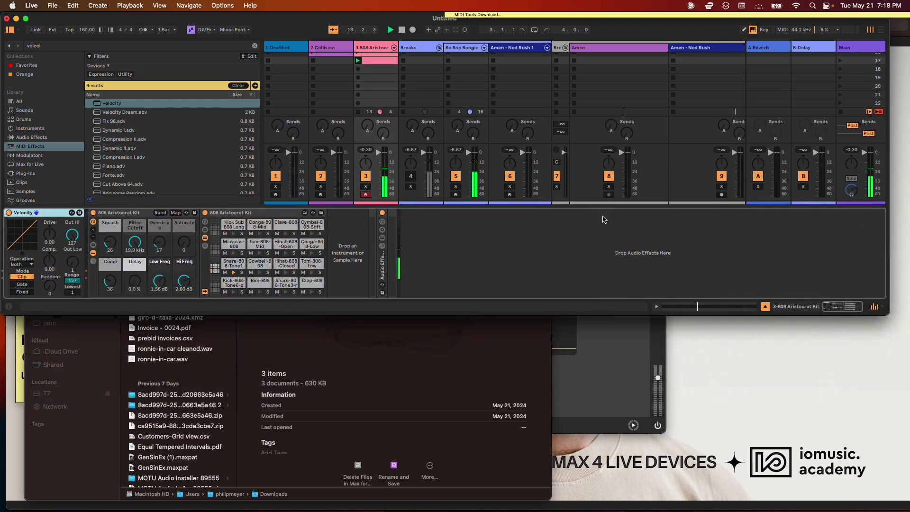
{"action": "left_click", "coordinate": [79, 265]}
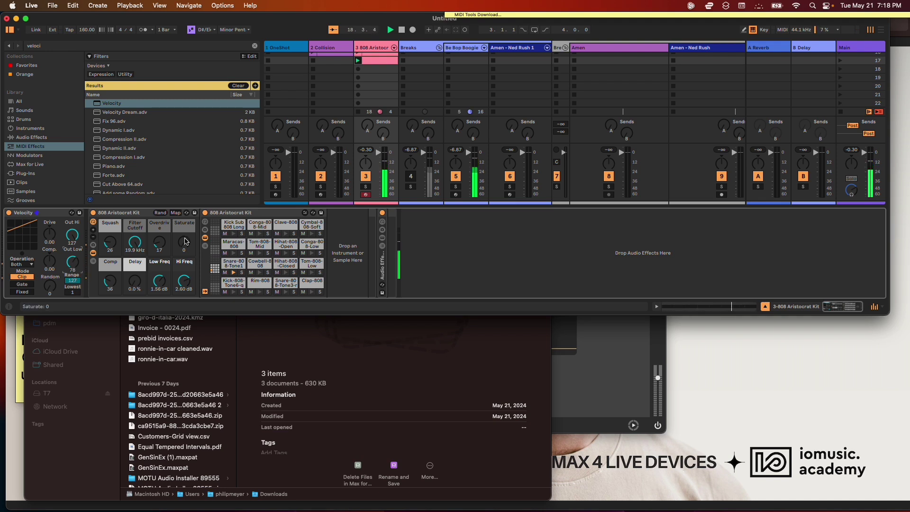
Find MIDI Monitor with the search "midi mo" and place one monitor before and one after the Velocity effect.
{"action": "key", "text": "super+f"}
{"action": "type", "text": "midi mon"}
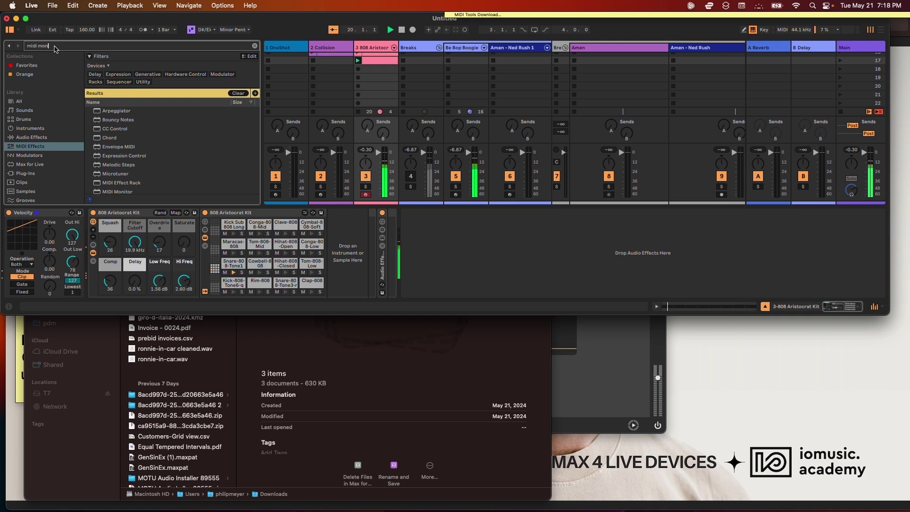
{"action": "type", "text": "o"}
{"action": "key", "text": "BackSpace"}
{"action": "key", "text": "BackSpace"}
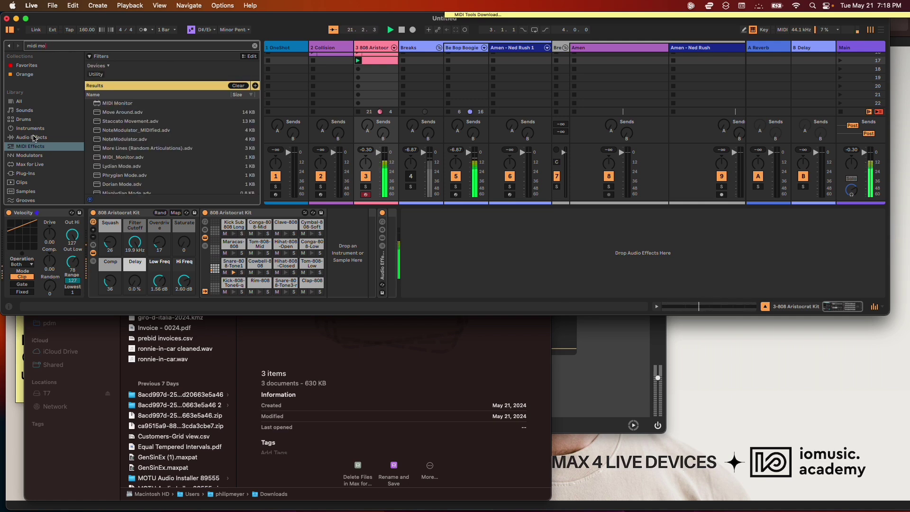
{"action": "left_click_drag", "start_coordinate": [114, 103], "coordinate": [13, 255]}
{"action": "left_click_drag", "start_coordinate": [164, 217], "coordinate": [159, 260]}
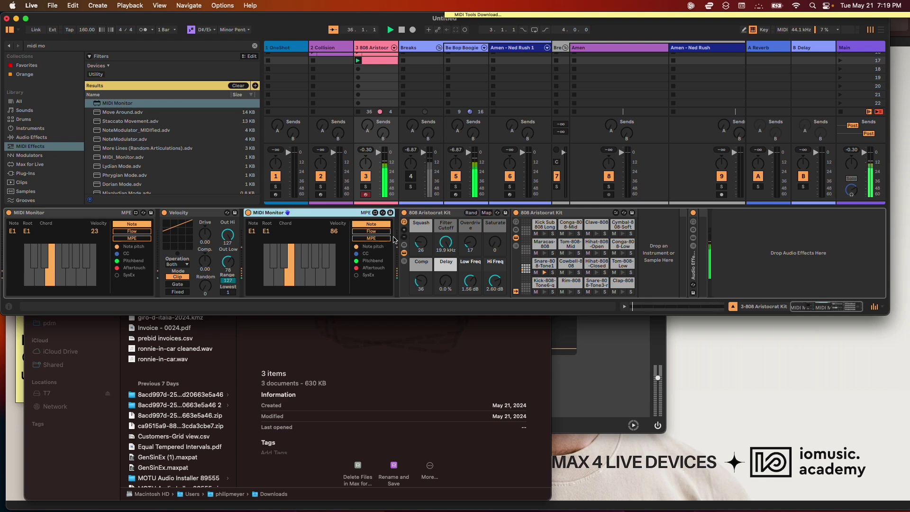
Set the Velocity effect's Out Low to 0 and Drive to 0.00, and shape the curve with a negative Comp. value.
{"action": "left_click_drag", "start_coordinate": [223, 256], "coordinate": [227, 264]}
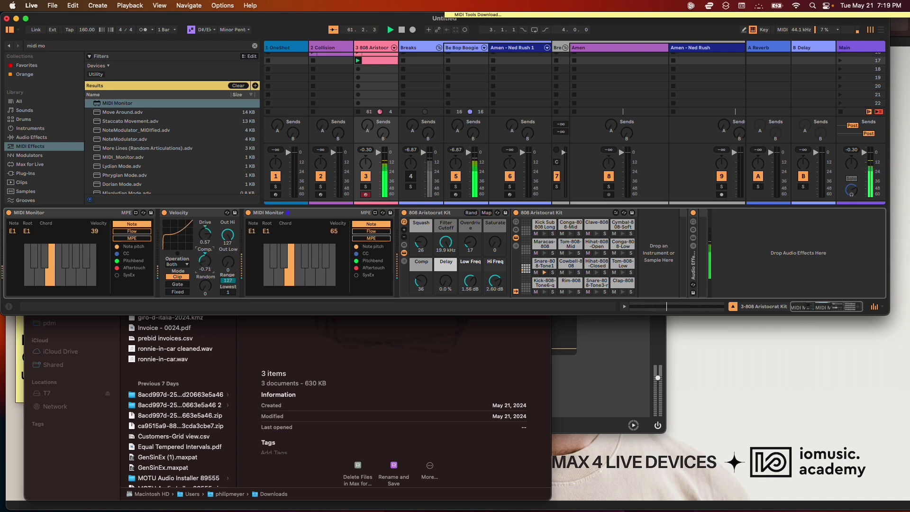
{"action": "left_click_drag", "start_coordinate": [206, 227], "coordinate": [204, 264]}
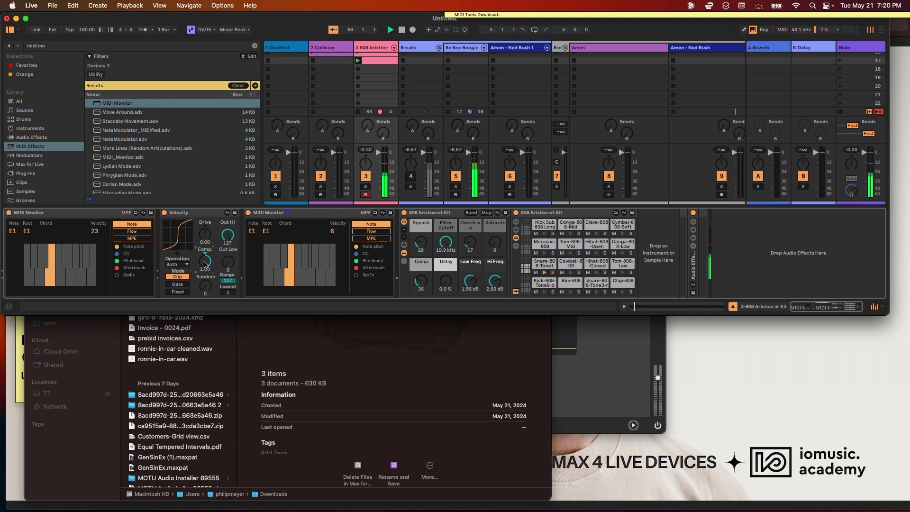
{"action": "left_click_drag", "start_coordinate": [205, 264], "coordinate": [205, 285]}
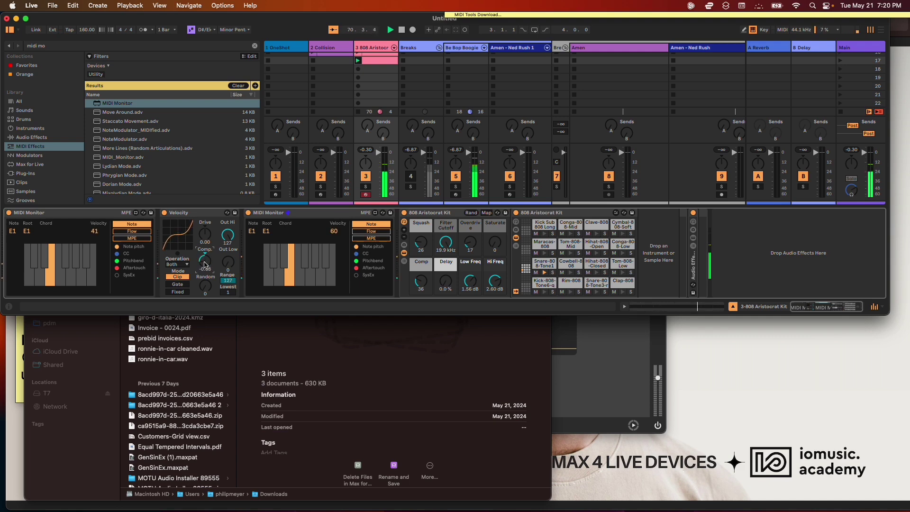
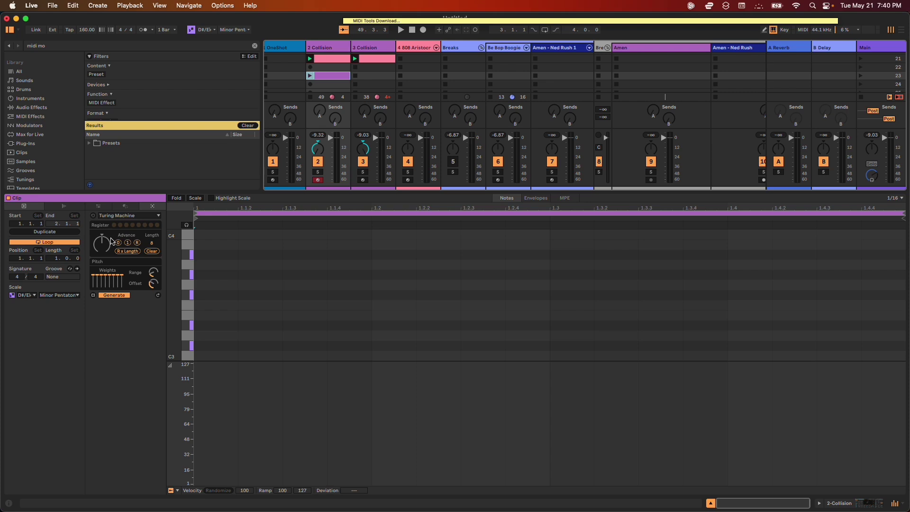
Advance the Turing Machine register in the empty Collision clip with four 1 bits followed by three 0 bits.
{"action": "left_click", "coordinate": [127, 243]}
{"action": "left_click", "coordinate": [127, 243]}
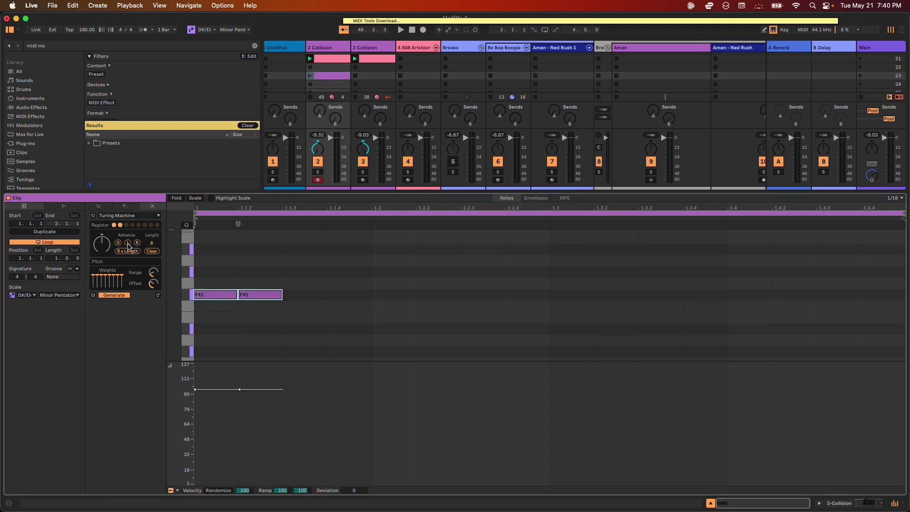
{"action": "left_click", "coordinate": [128, 243]}
{"action": "left_click", "coordinate": [127, 243]}
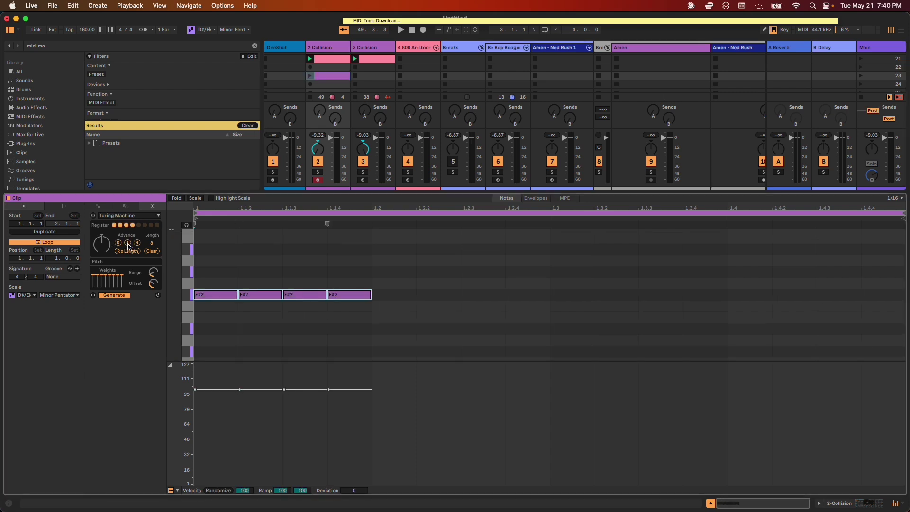
{"action": "left_click", "coordinate": [119, 242]}
{"action": "left_click", "coordinate": [119, 243]}
{"action": "left_click", "coordinate": [119, 243]}
Advance the Turing Machine register with four more 1 bits to add notes after the gap.
{"action": "left_click", "coordinate": [128, 243]}
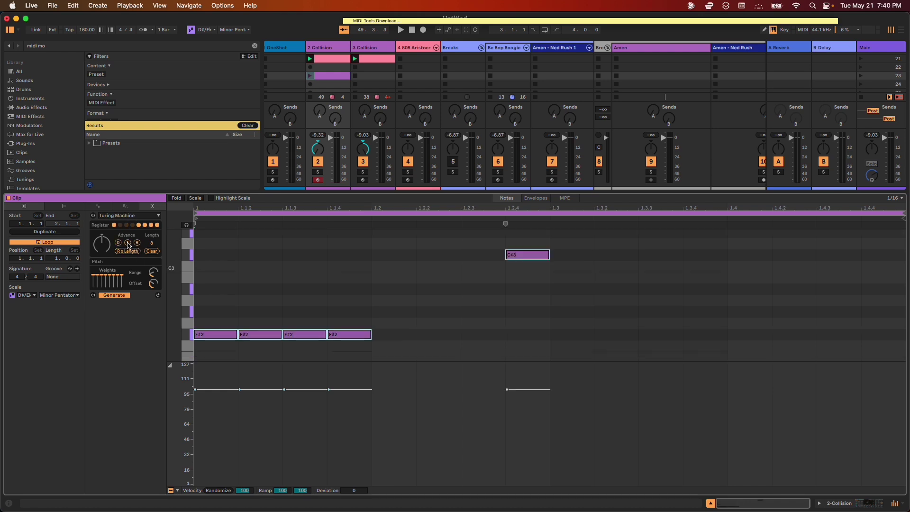
{"action": "left_click", "coordinate": [128, 243]}
{"action": "left_click", "coordinate": [129, 243]}
{"action": "left_click", "coordinate": [128, 243]}
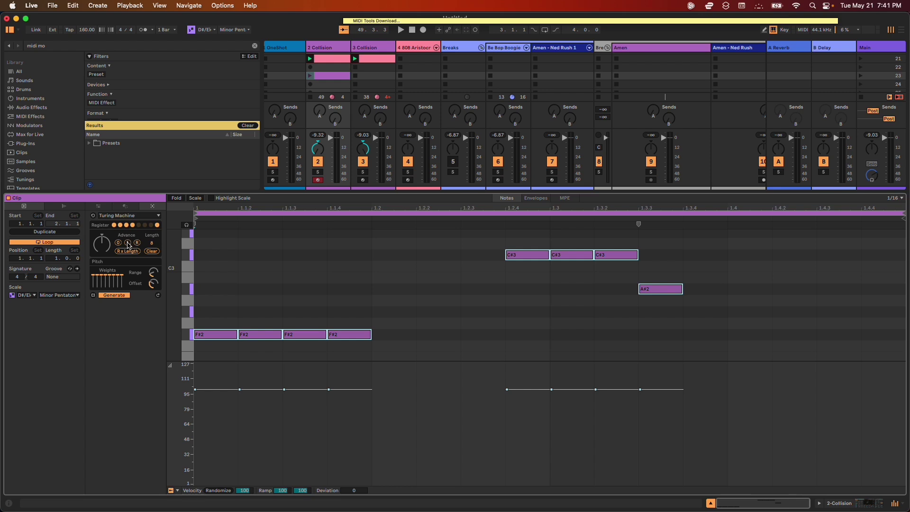
Advance the Turing Machine register with random bits through the rest of the bar and on to rewrite the earlier notes.
{"action": "left_click", "coordinate": [139, 244]}
{"action": "left_click", "coordinate": [138, 244]}
{"action": "left_click", "coordinate": [138, 243]}
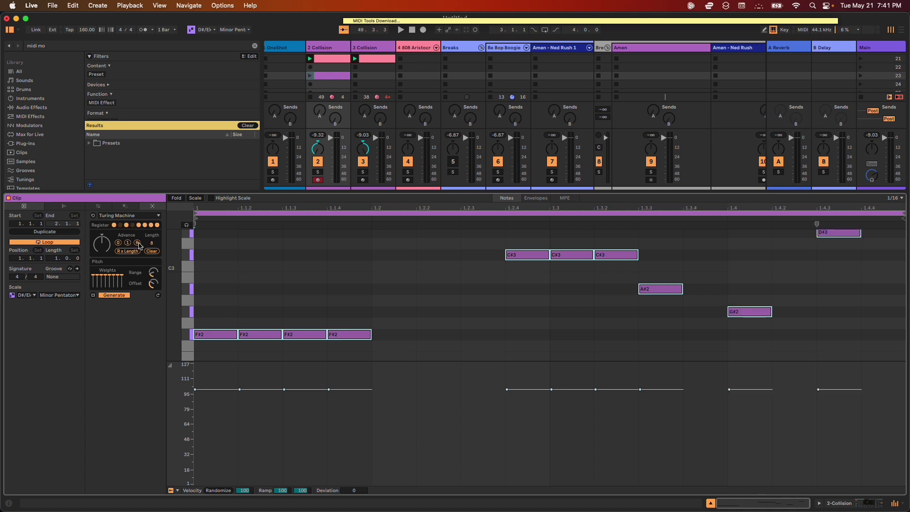
{"action": "left_click", "coordinate": [138, 243]}
{"action": "left_click", "coordinate": [138, 243]}
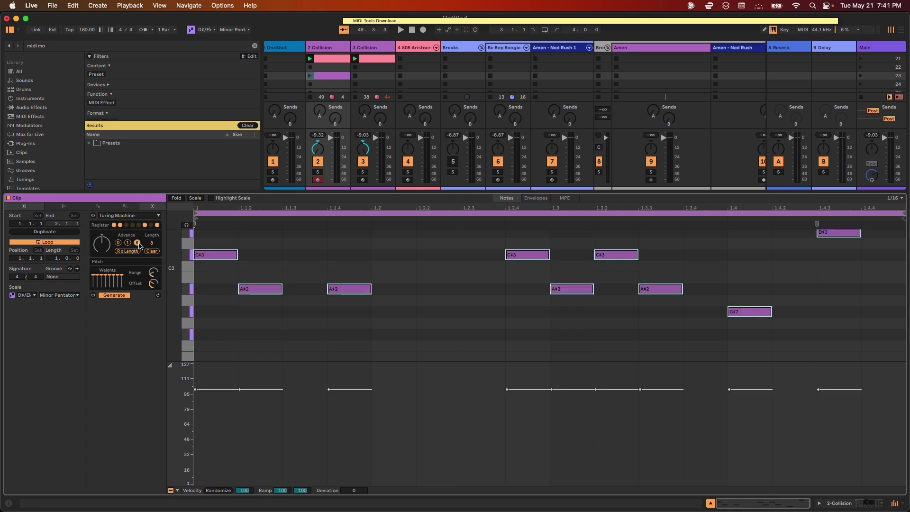
Advance the Turing Machine register with more random bits to rewrite the notes through the end of the bar.
{"action": "left_click", "coordinate": [138, 244]}
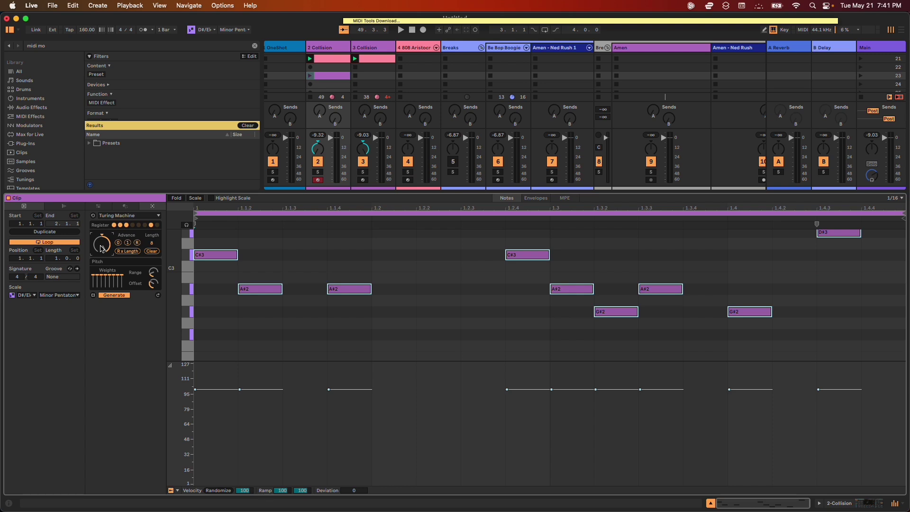
{"action": "left_click", "coordinate": [137, 243]}
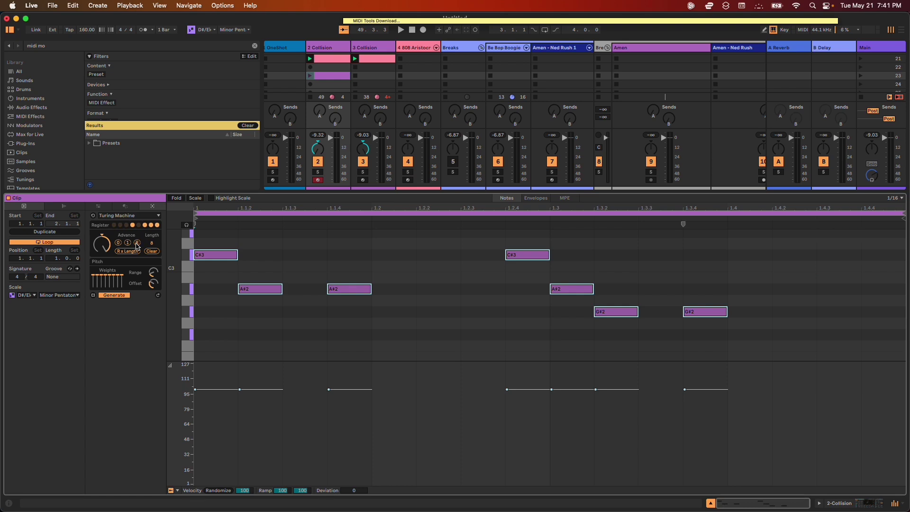
{"action": "left_click", "coordinate": [137, 243]}
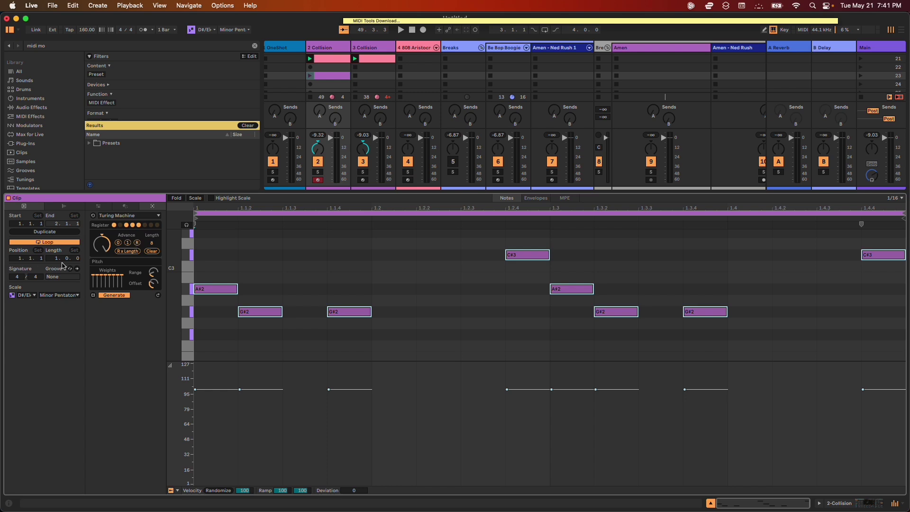
Turn the Turing Machine's main knob toward its opposite extreme and advance the register with random bits to vary the looping pattern.
{"action": "left_click", "coordinate": [101, 242]}
{"action": "left_click", "coordinate": [138, 244]}
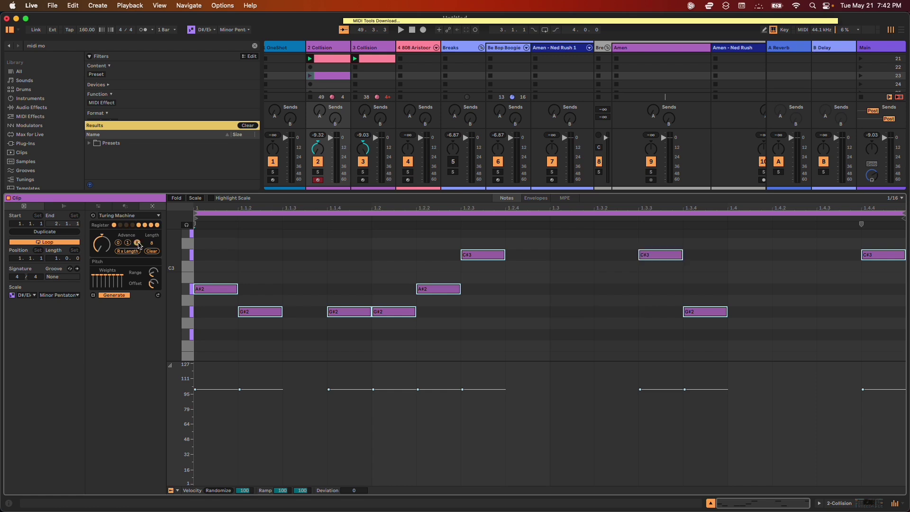
{"action": "left_click", "coordinate": [139, 245]}
{"action": "left_click", "coordinate": [138, 244]}
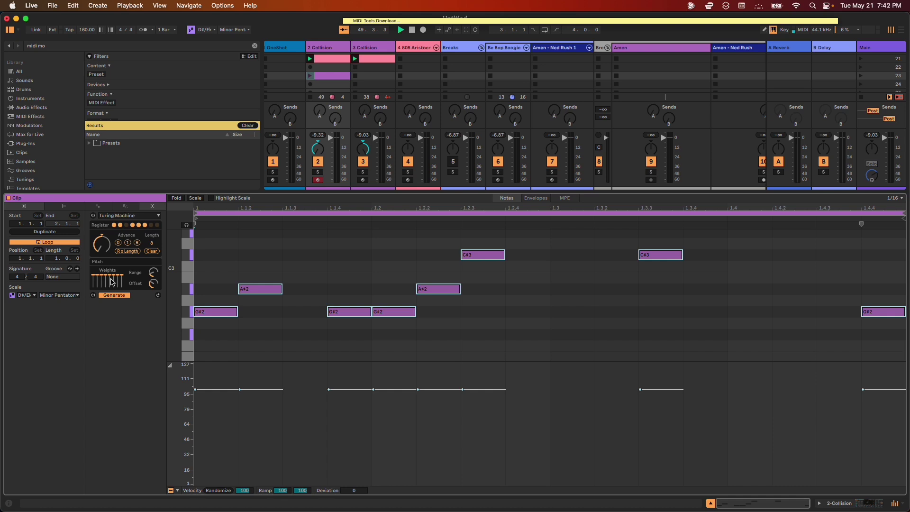
Stop the clip on the 3 Collision track and launch the Turing Machine clip in scene 23 of the 2 Collision track.
{"action": "key", "text": "space"}
{"action": "key", "text": "space"}
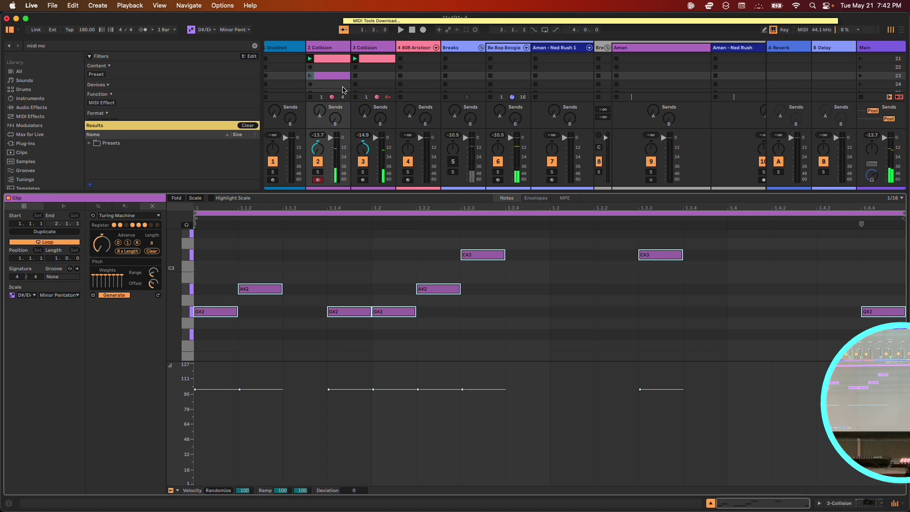
{"action": "left_click", "coordinate": [356, 97]}
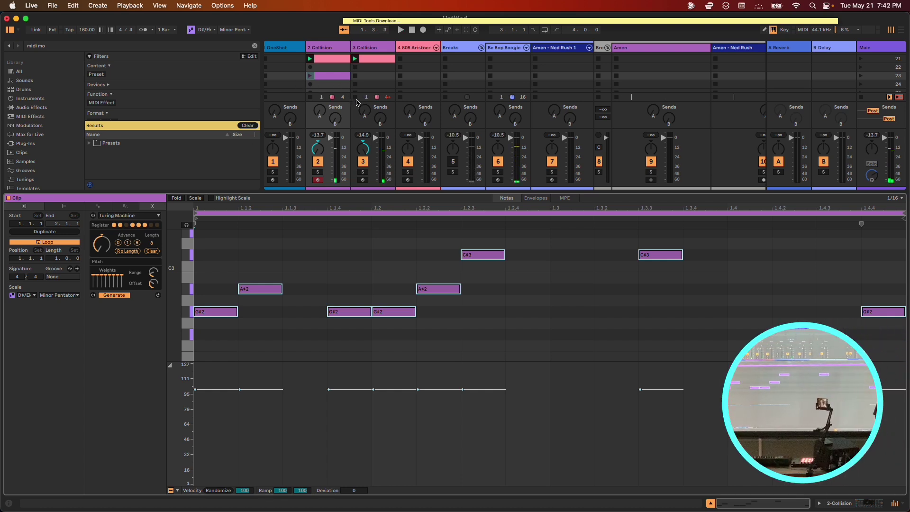
{"action": "left_click", "coordinate": [310, 77]}
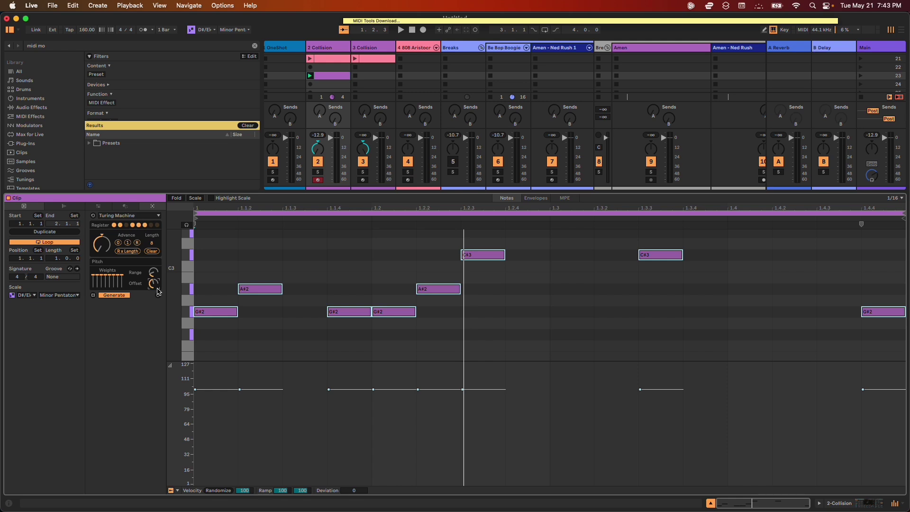
Advance the register with random bits over a wider pitch range and relaunch the scene 23 Collision clip.
{"action": "left_click", "coordinate": [137, 243]}
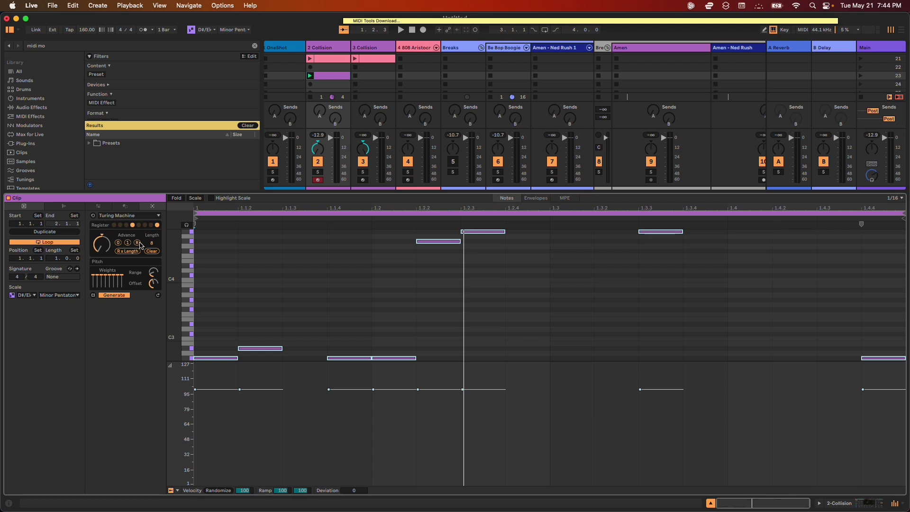
{"action": "left_click", "coordinate": [311, 76]}
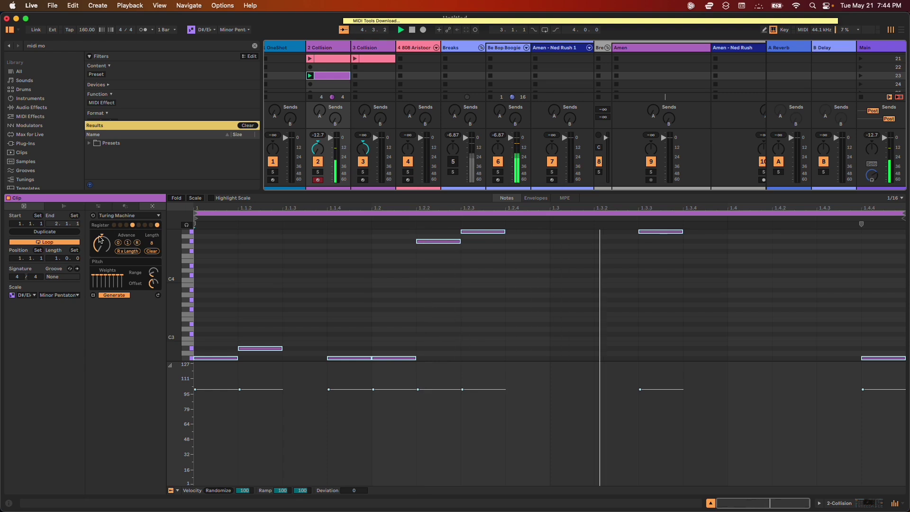
Switch the clip from generating to transforming, trying Segment before settling on the Pattern Transform tool.
{"action": "left_click", "coordinate": [125, 206]}
{"action": "left_click", "coordinate": [122, 216]}
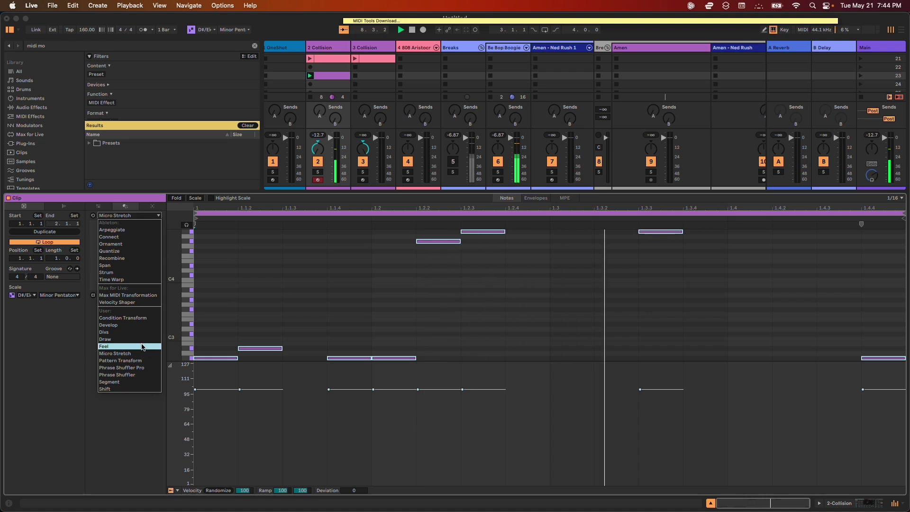
{"action": "left_click", "coordinate": [137, 382]}
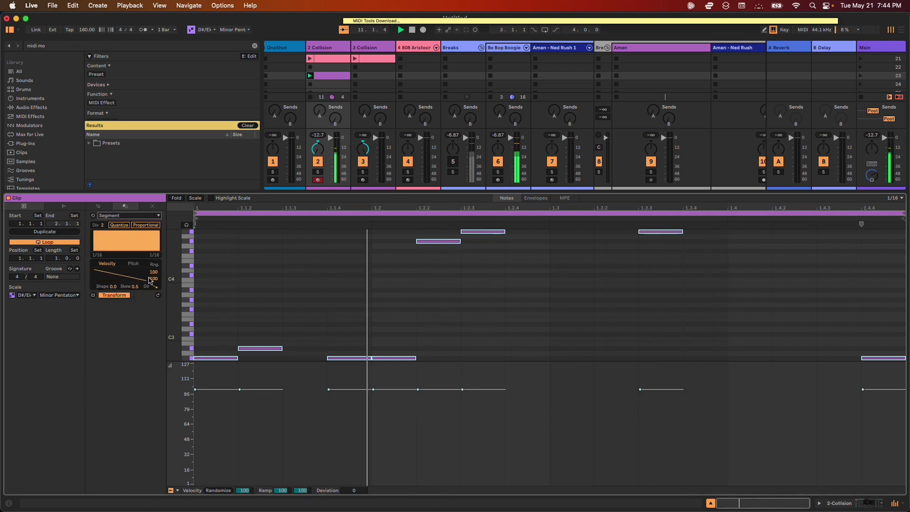
{"action": "left_click", "coordinate": [128, 215]}
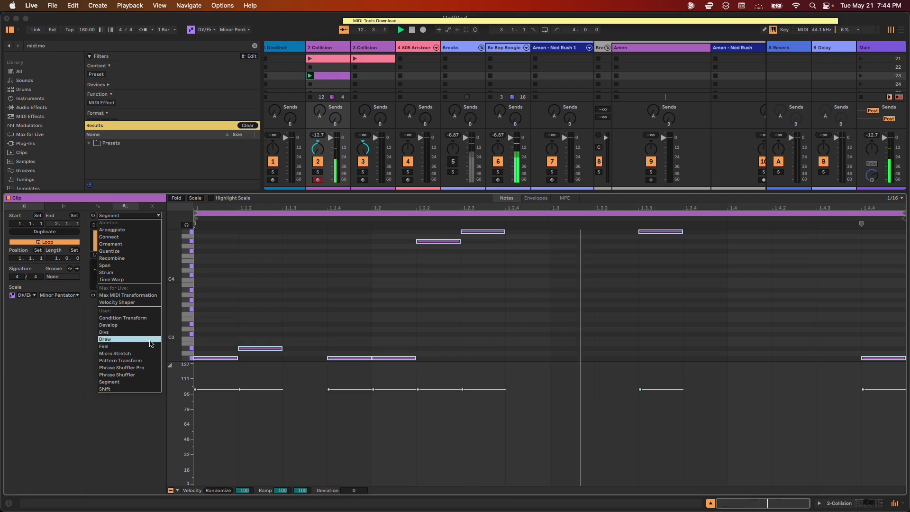
{"action": "left_click", "coordinate": [149, 362]}
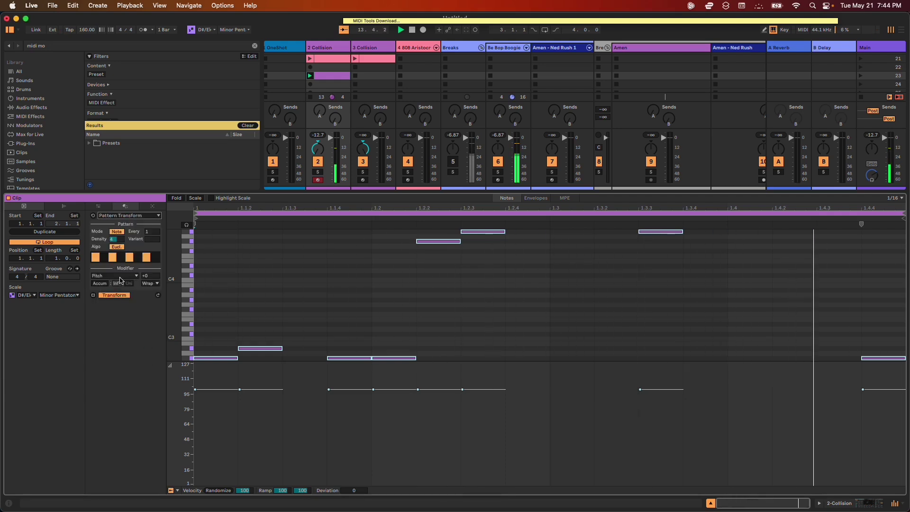
Set the Pattern Transform modifier to Divide by 2 with quantization on, using a Euclidean pattern with a lower density.
{"action": "left_click", "coordinate": [114, 275]}
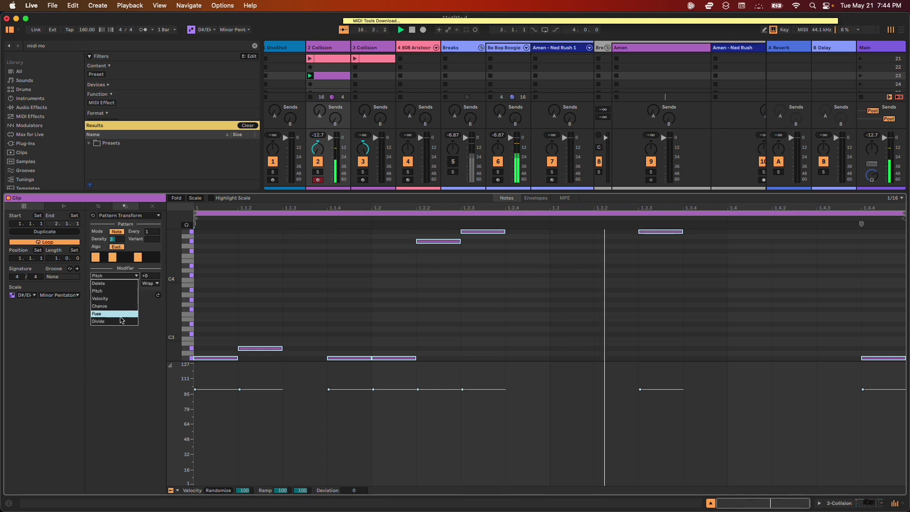
{"action": "left_click", "coordinate": [100, 321]}
{"action": "left_click", "coordinate": [151, 283]}
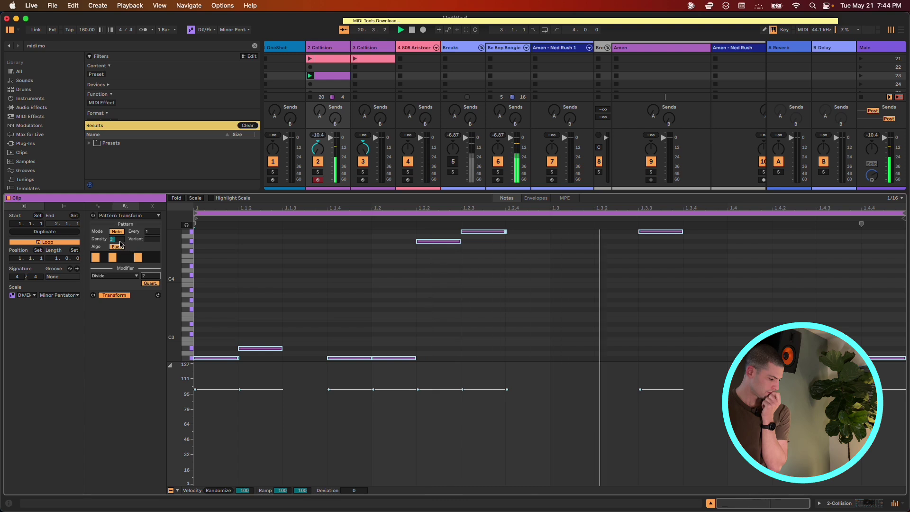
{"action": "key", "text": "Up"}
{"action": "left_click", "coordinate": [413, 247]}
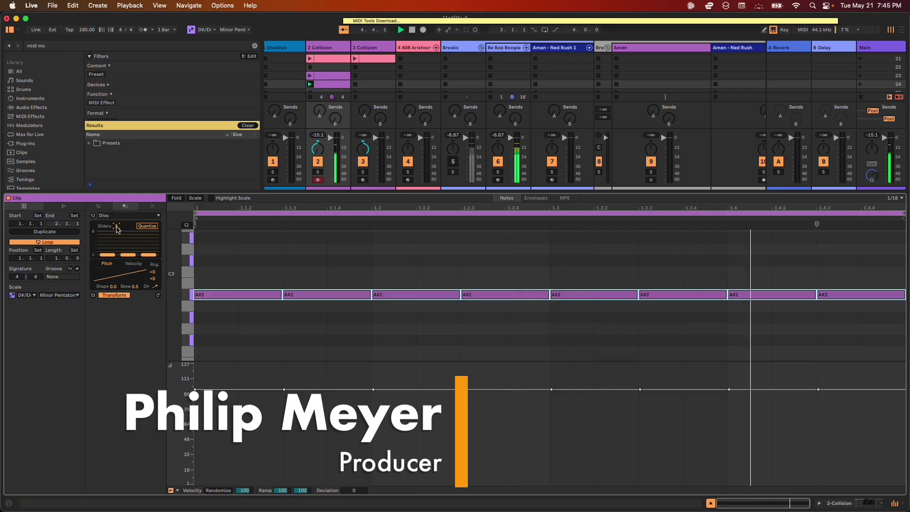
With eight sliders in the Divs transformation, raise the fifth one to split the fifth A#2 note into five.
{"action": "left_click_drag", "start_coordinate": [131, 255], "coordinate": [132, 246]}
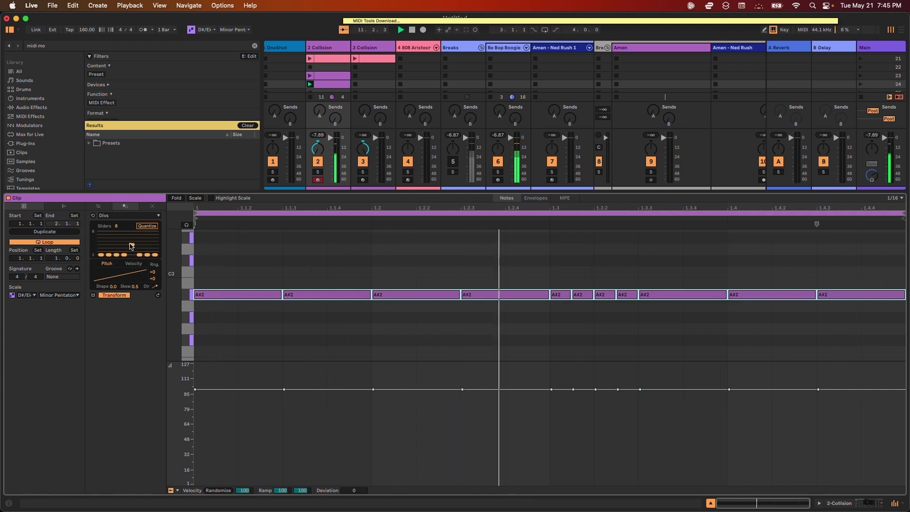
{"action": "left_click_drag", "start_coordinate": [132, 246], "coordinate": [133, 242]}
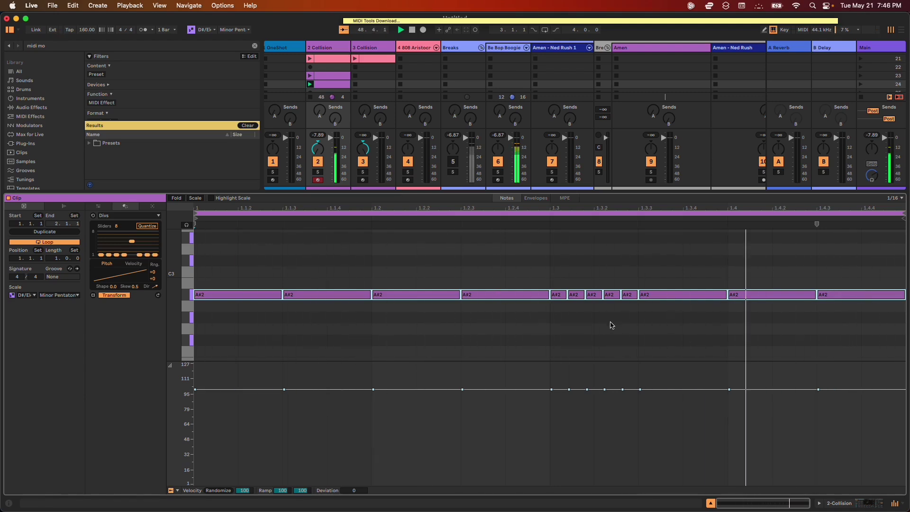
Reselect the scene 24 Collision clip and undo the Divs splitting of its fifth note.
{"action": "left_click", "coordinate": [341, 77]}
{"action": "left_click", "coordinate": [340, 85]}
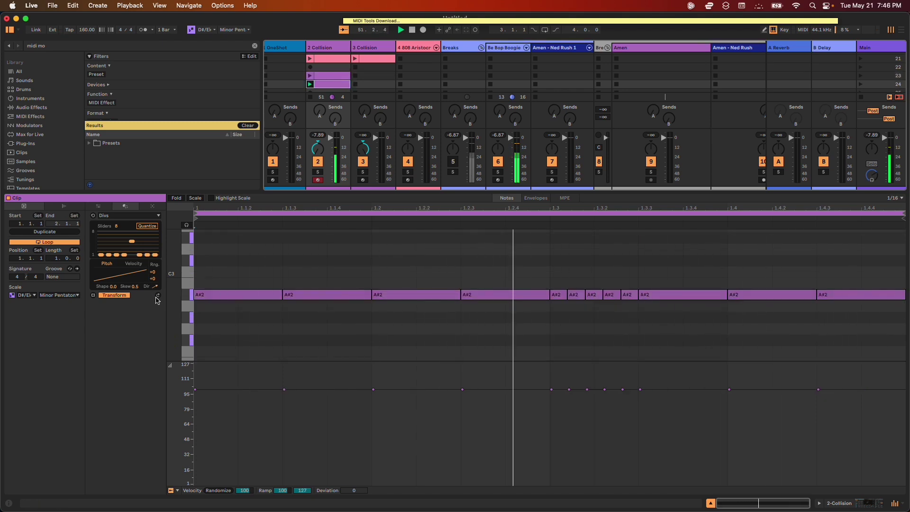
{"action": "left_click", "coordinate": [158, 295]}
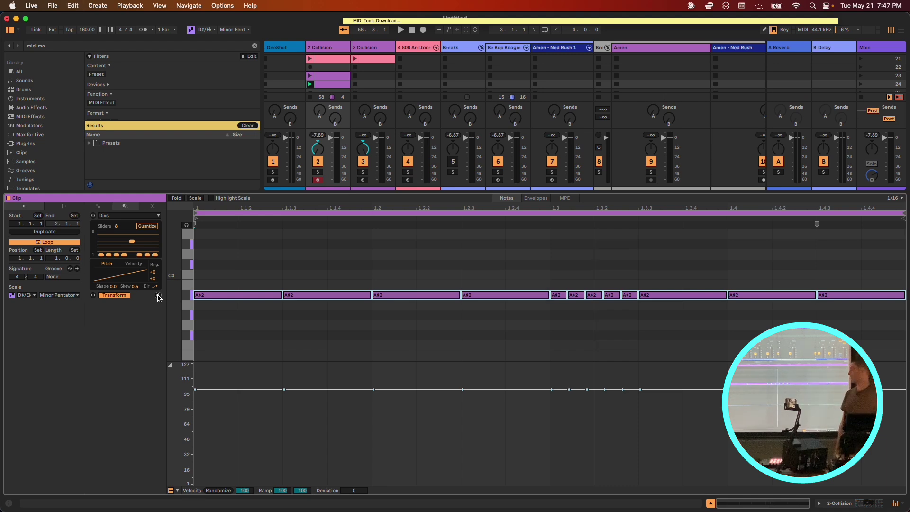
{"action": "key", "text": "super+z"}
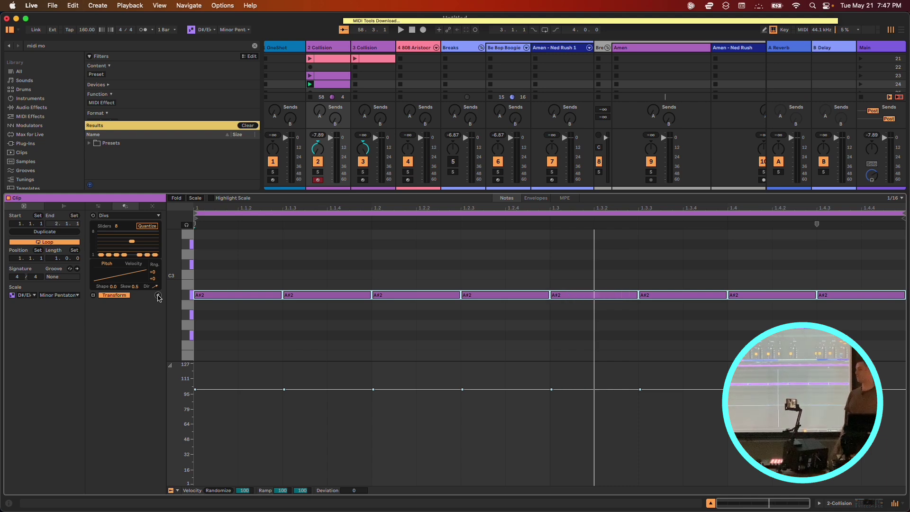
Try raising the second Divs slider to split the second note into four, and undo the division.
{"action": "left_click_drag", "start_coordinate": [109, 254], "coordinate": [114, 246]}
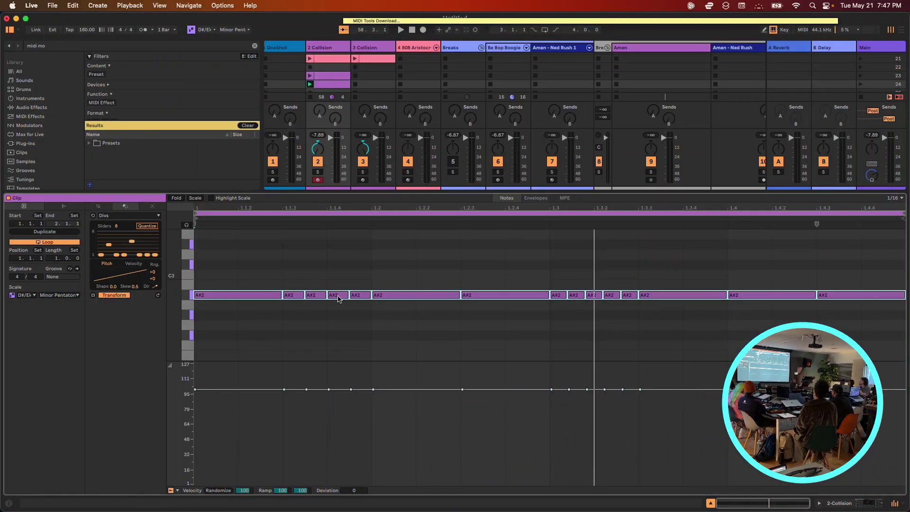
{"action": "left_click", "coordinate": [324, 77]}
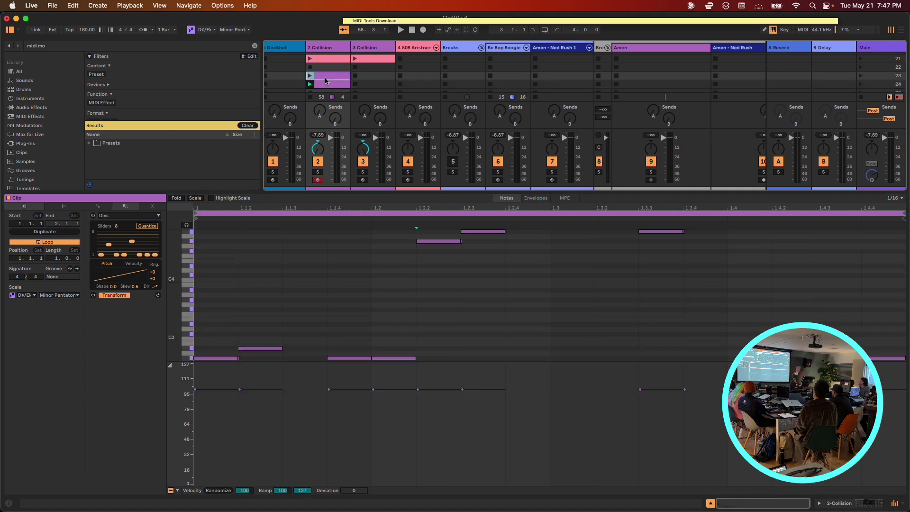
{"action": "left_click", "coordinate": [326, 85]}
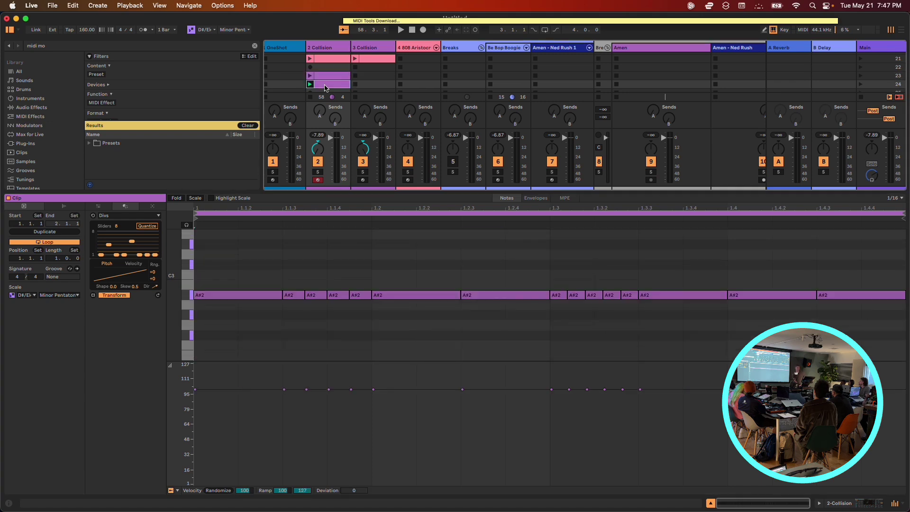
{"action": "key", "text": "super+z"}
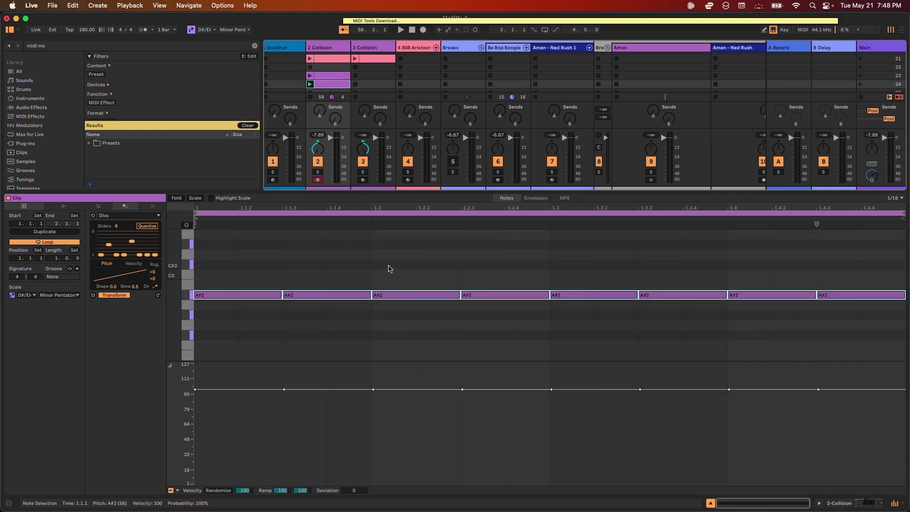
Select all notes in the scene 24 clip and reduce Divs to 1 slider.
{"action": "left_click", "coordinate": [389, 269]}
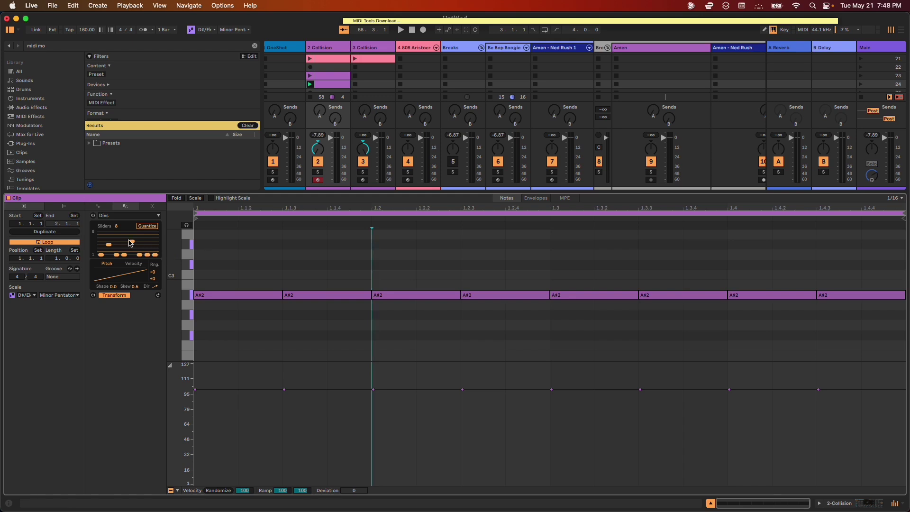
{"action": "key", "text": "super+a"}
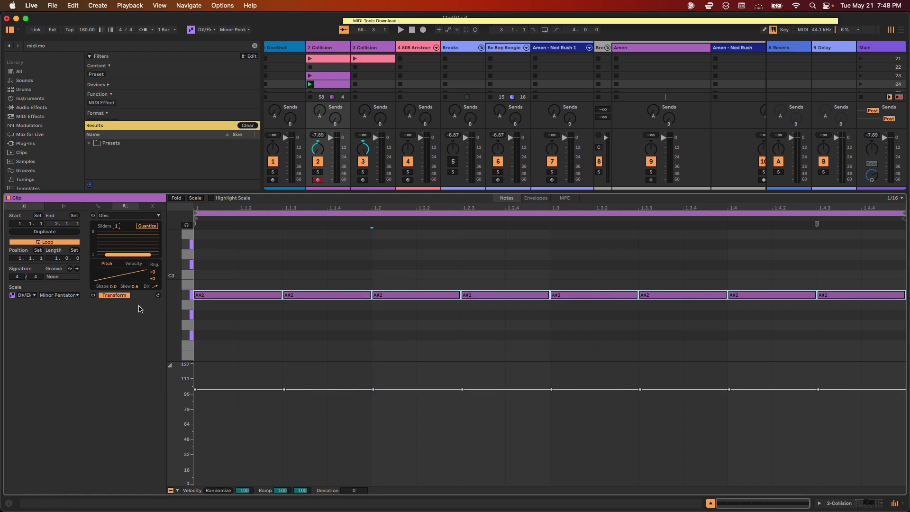
{"action": "left_click_drag", "start_coordinate": [125, 252], "coordinate": [163, 350]}
Try splitting only the two A#2 notes of beat 1.2 into five parts each with the single Divs slider.
{"action": "left_click_drag", "start_coordinate": [408, 264], "coordinate": [500, 328]}
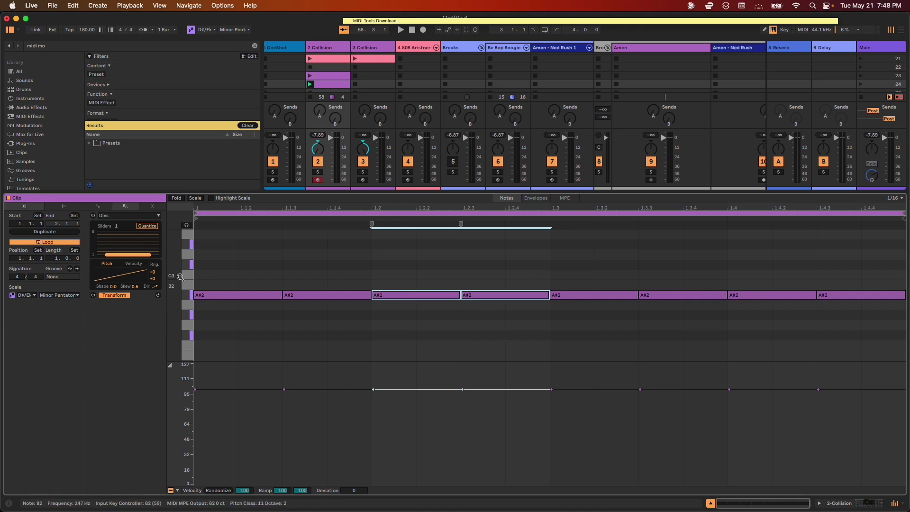
{"action": "left_click_drag", "start_coordinate": [126, 241], "coordinate": [126, 244]}
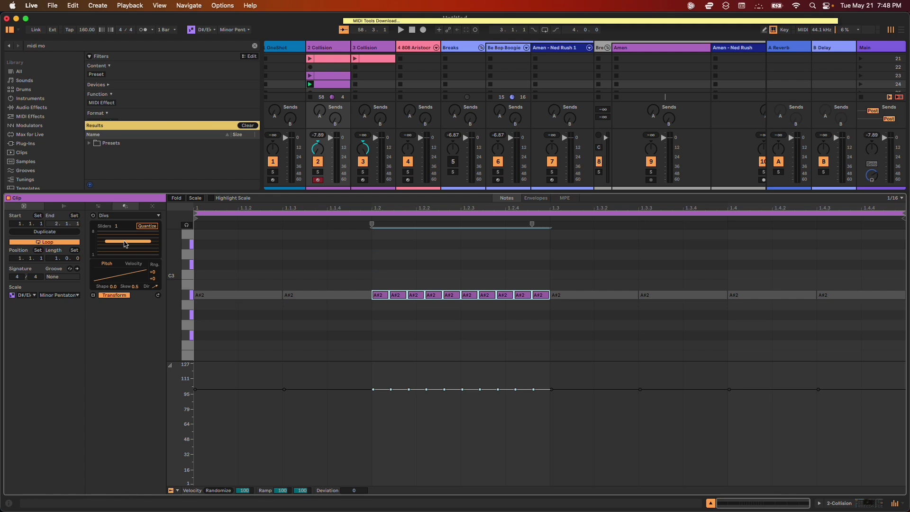
{"action": "left_click", "coordinate": [126, 244]}
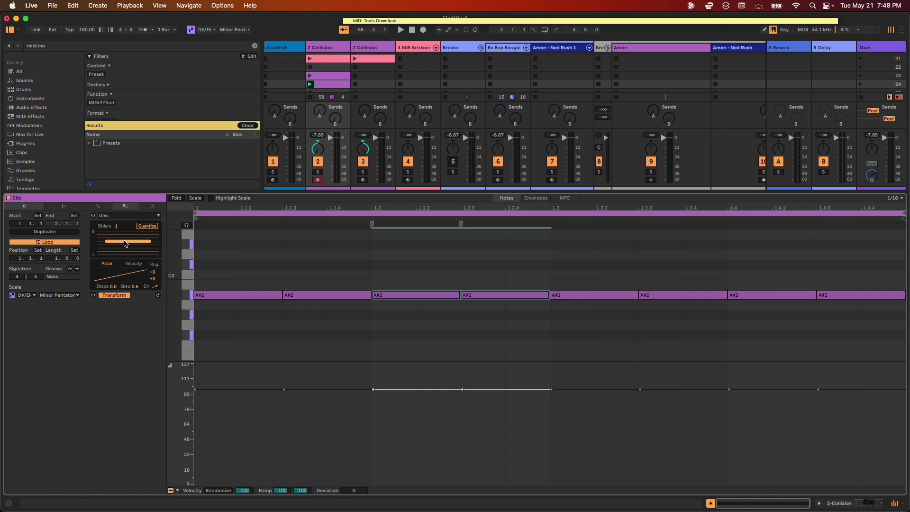
{"action": "left_click", "coordinate": [435, 279]}
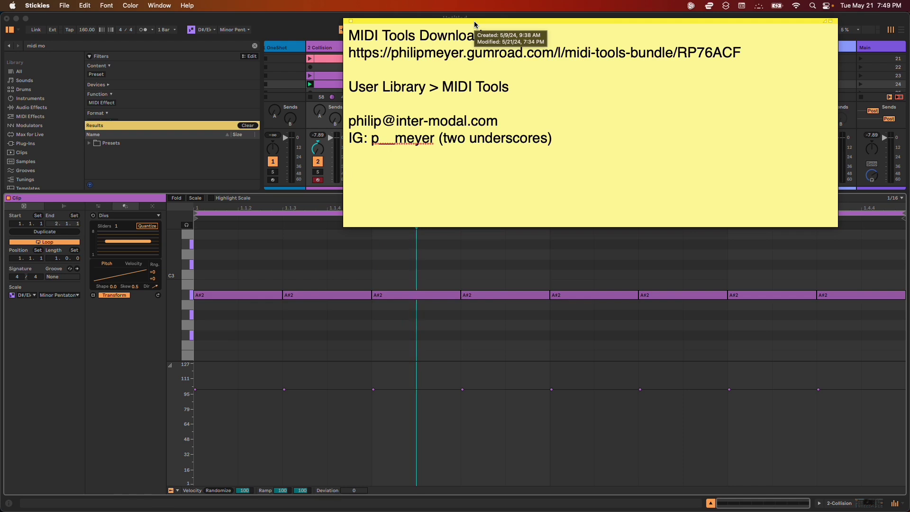
Switch to Discord, with the MIDI tools download note kept open.
{"action": "key", "text": "super+space"}
{"action": "type", "text": "discord"}
{"action": "key", "text": "Return"}
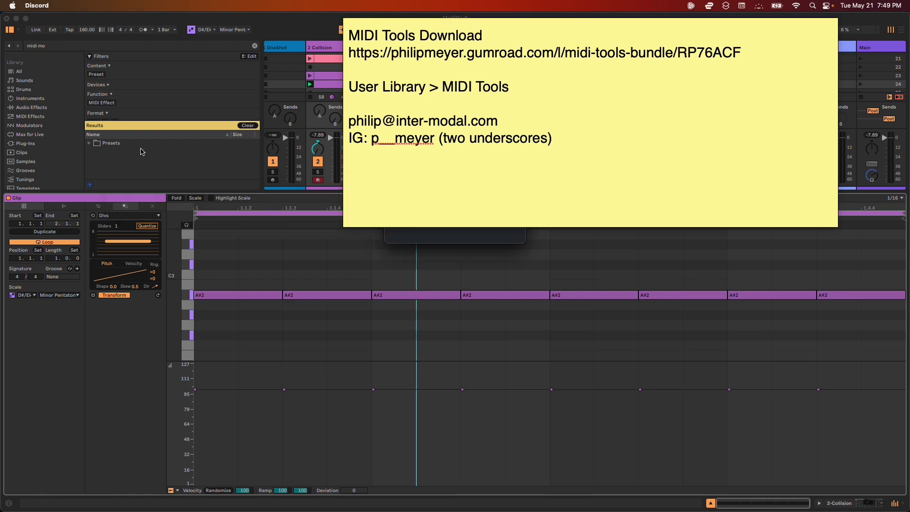
{"action": "left_click", "coordinate": [447, 224]}
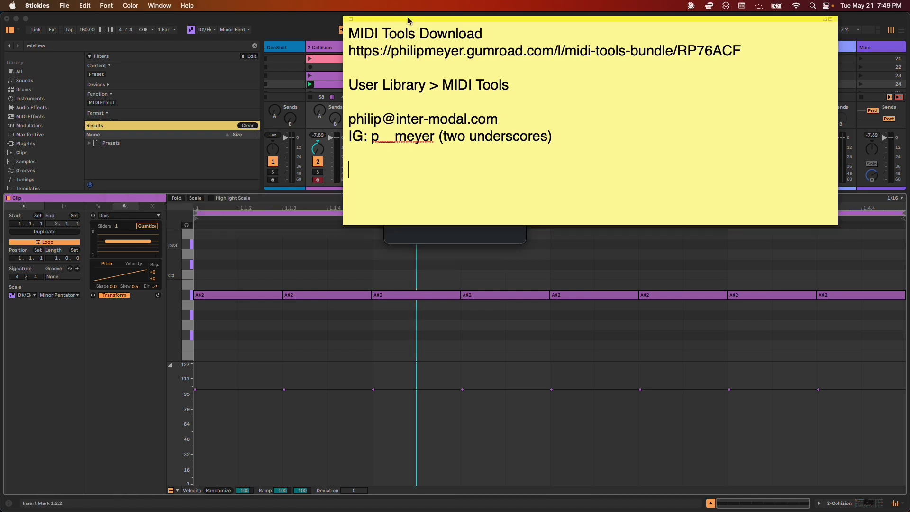
{"action": "left_click", "coordinate": [439, 234]}
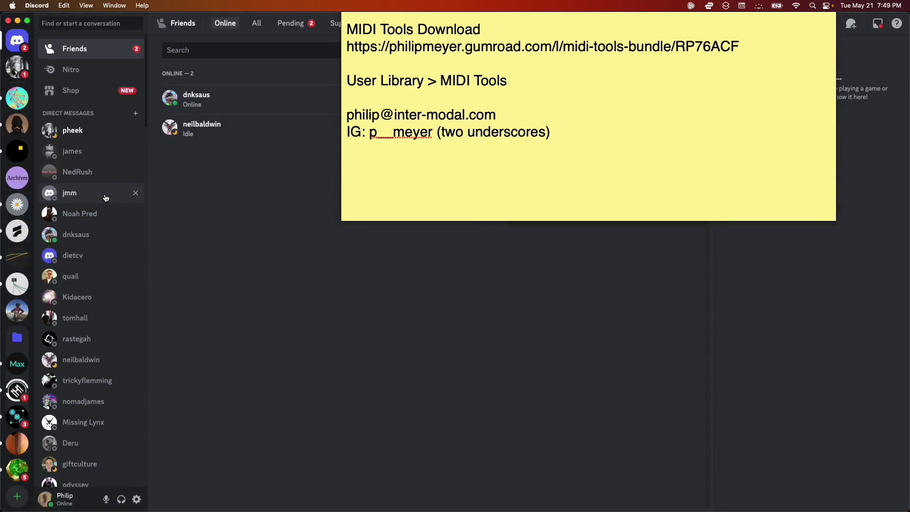
Open the Rhizomic Sequencing server in Discord.
{"action": "left_click", "coordinate": [17, 257]}
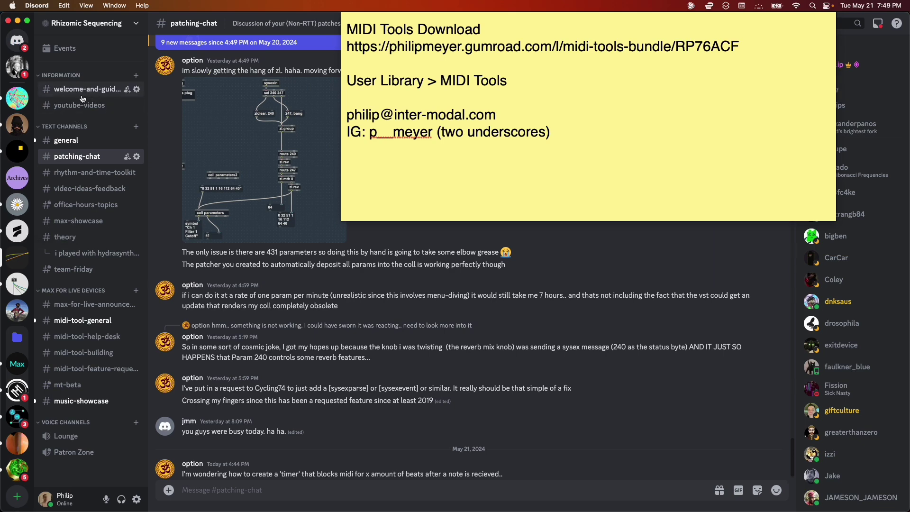
{"action": "left_click", "coordinate": [86, 22]}
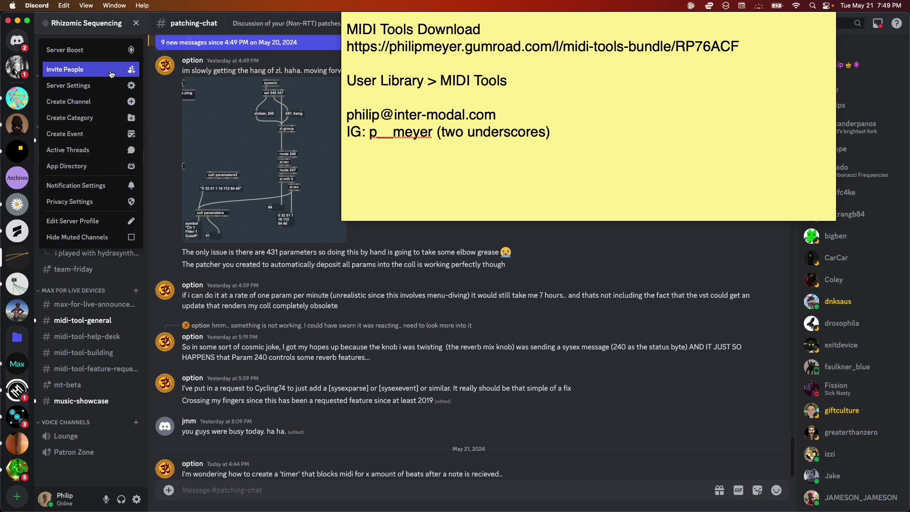
{"action": "left_click", "coordinate": [256, 138]}
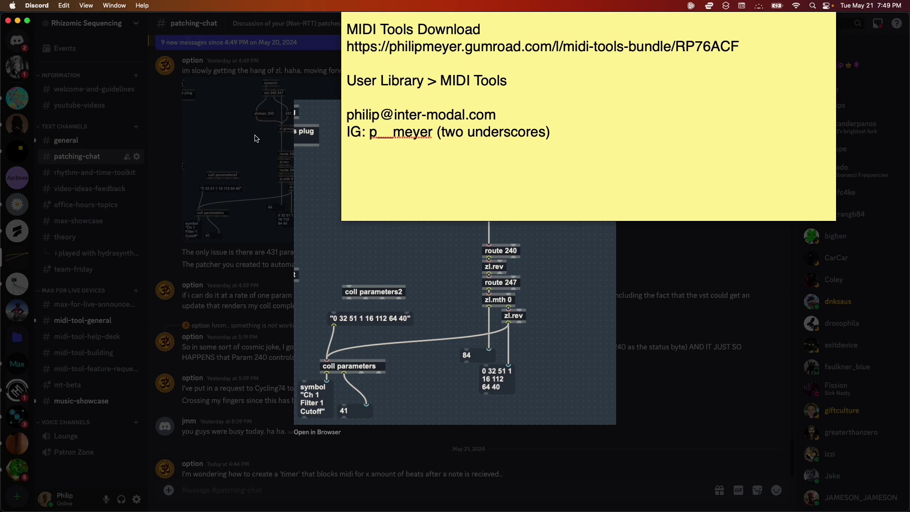
{"action": "left_click", "coordinate": [256, 138]}
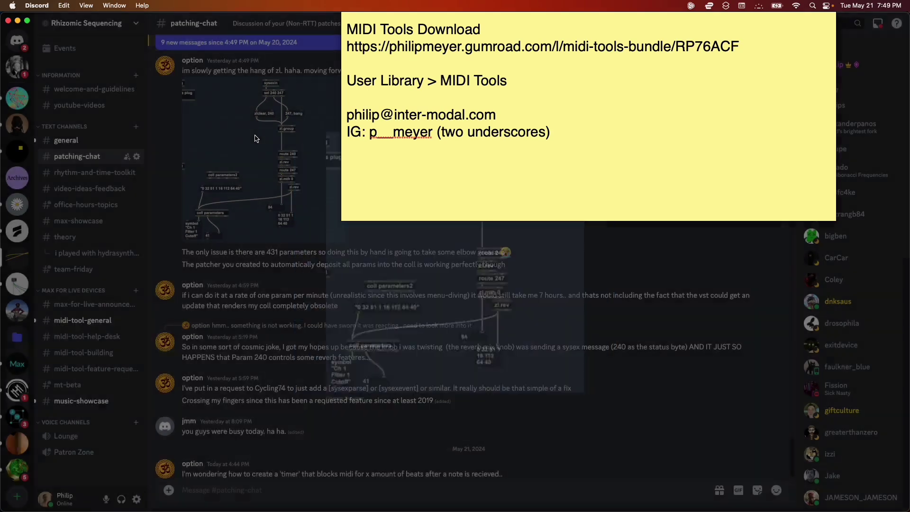
Add the Rhizomic Sequencing server's invite link to the note below the Instagram handle, and switch back to Ableton Live.
{"action": "left_click", "coordinate": [120, 23]}
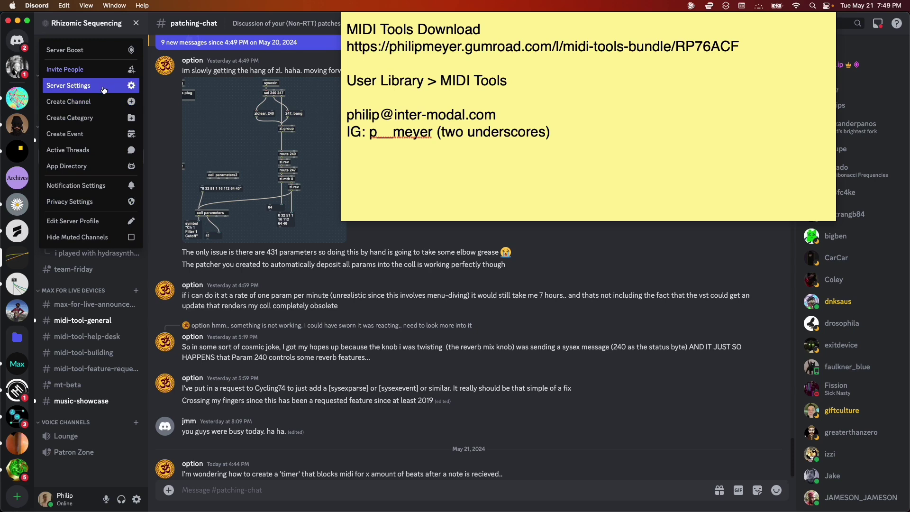
{"action": "left_click", "coordinate": [114, 69]}
{"action": "left_click", "coordinate": [532, 342]}
{"action": "left_click", "coordinate": [451, 195]}
{"action": "key", "text": "super+v"}
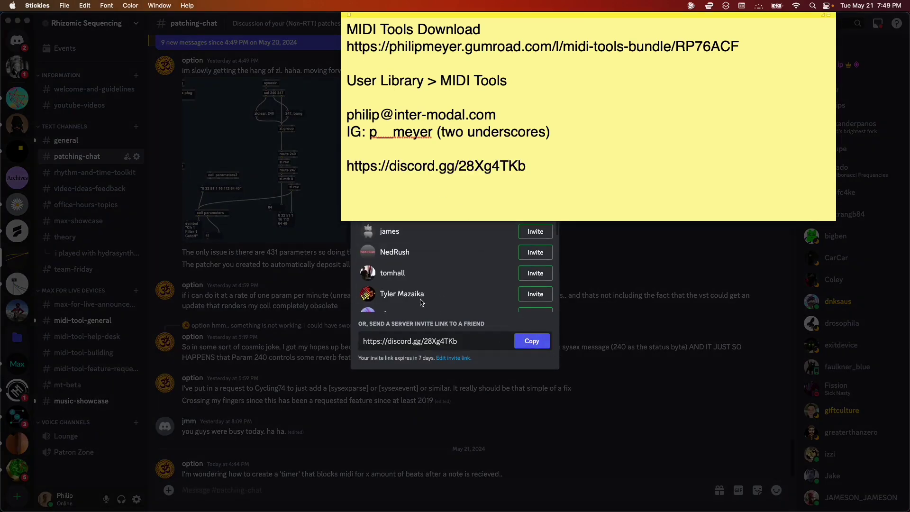
{"action": "key", "text": "super+Tab"}
{"action": "key", "text": "super+Tab"}
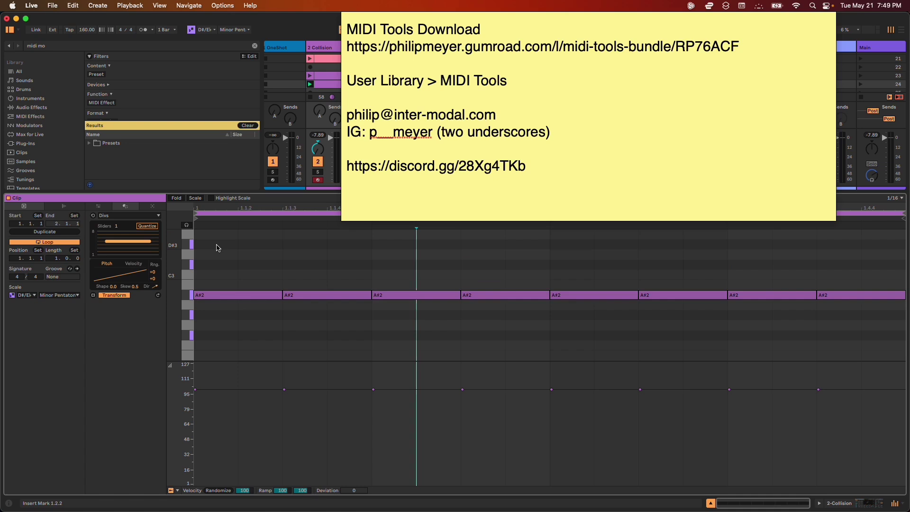